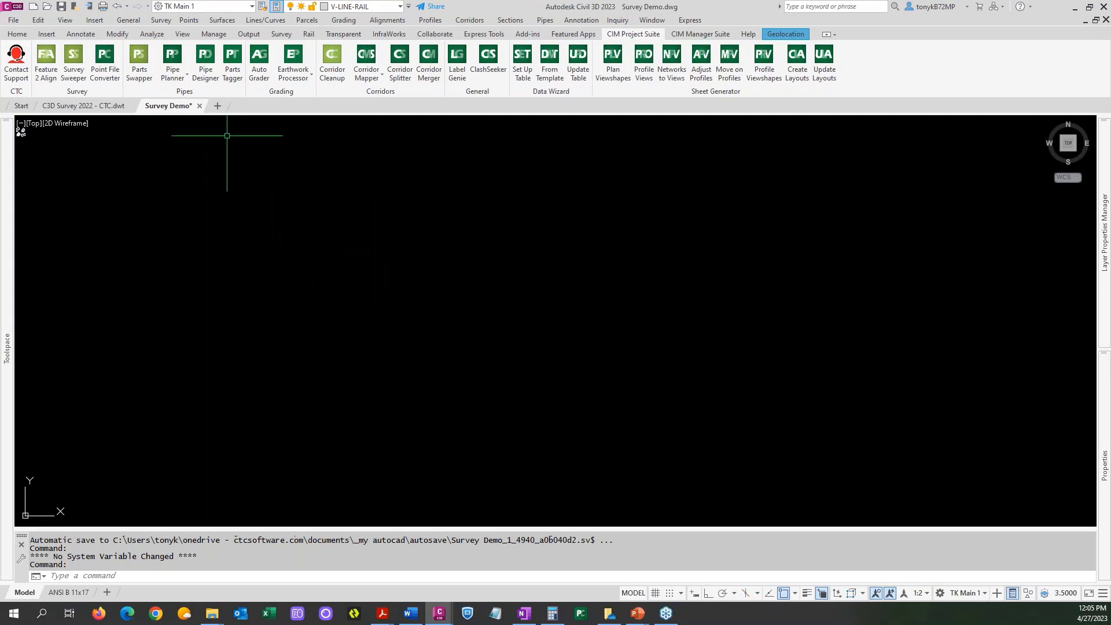
Open the Point File Converter's sample translation file and review its old and new code, prefix, suffix and delimiter columns.
{"action": "mouse_move", "coordinate": [82, 109]}
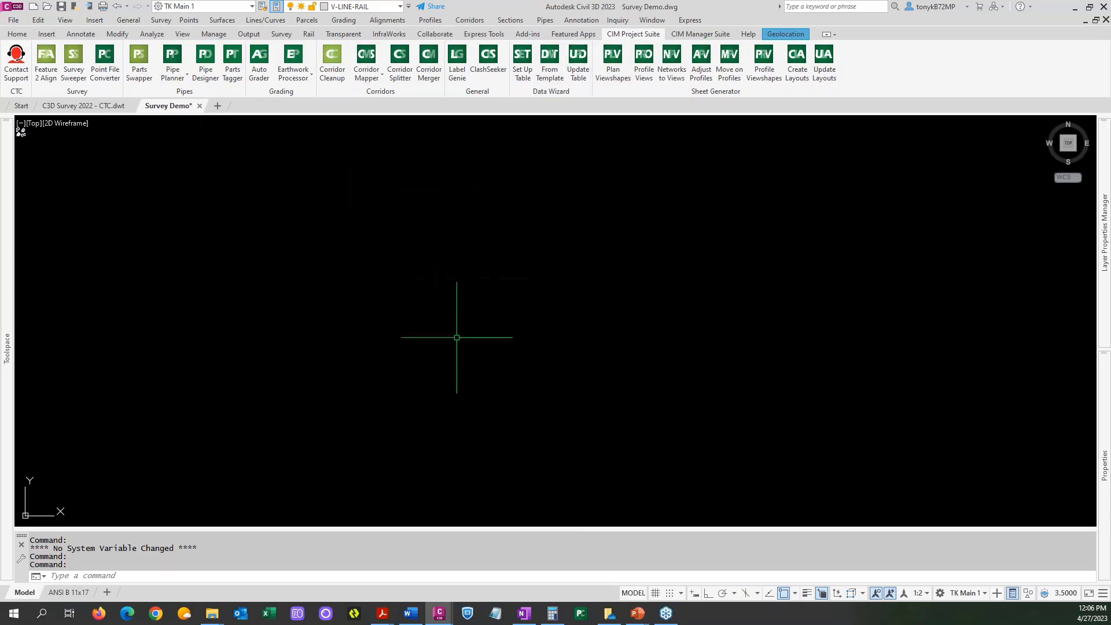
{"action": "left_click", "coordinate": [580, 615]}
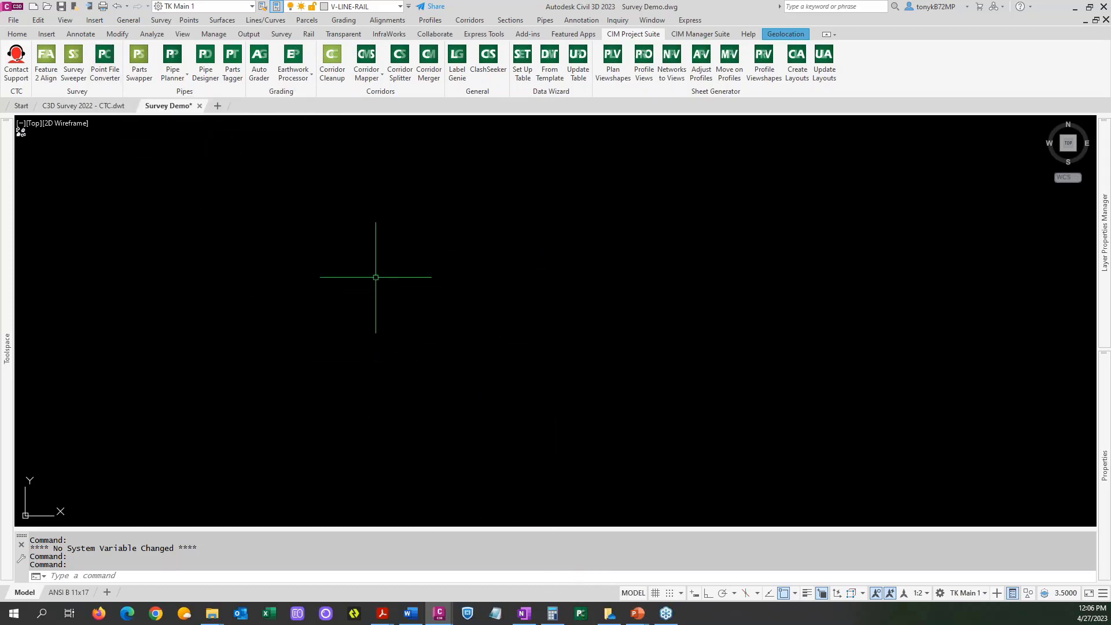
{"action": "left_click", "coordinate": [584, 615]}
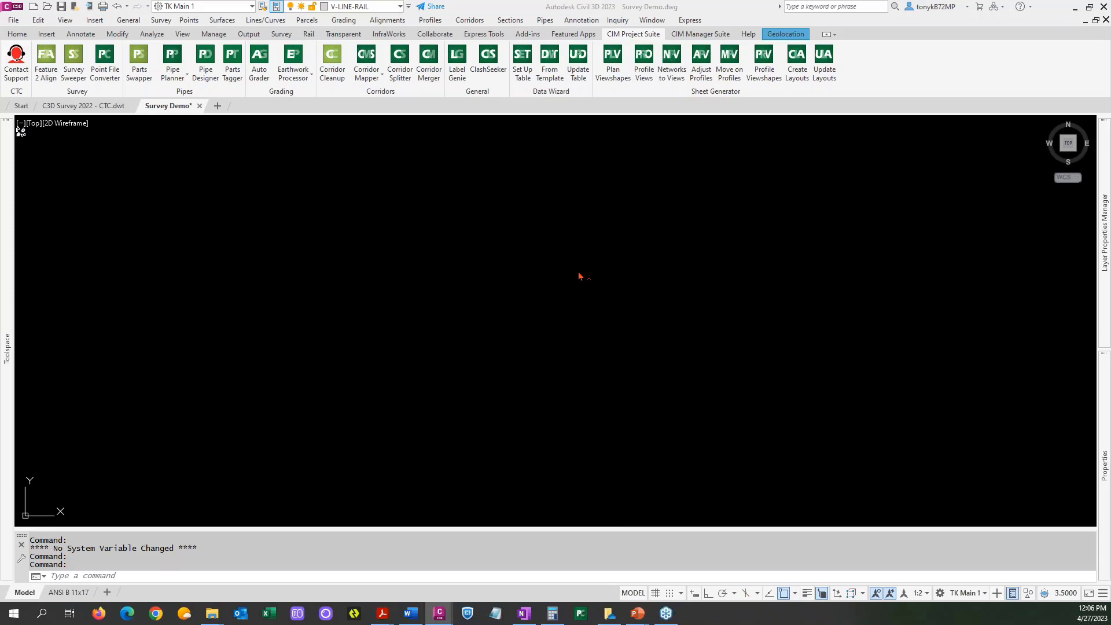
{"action": "left_click_drag", "start_coordinate": [389, 83], "coordinate": [589, 142]}
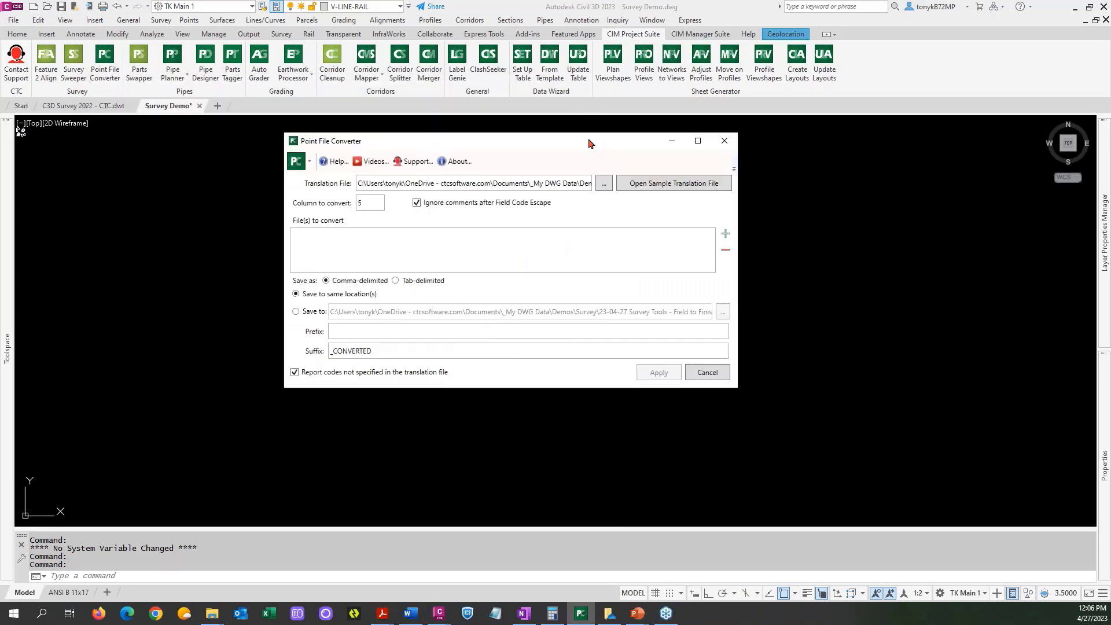
{"action": "left_click", "coordinate": [658, 190]}
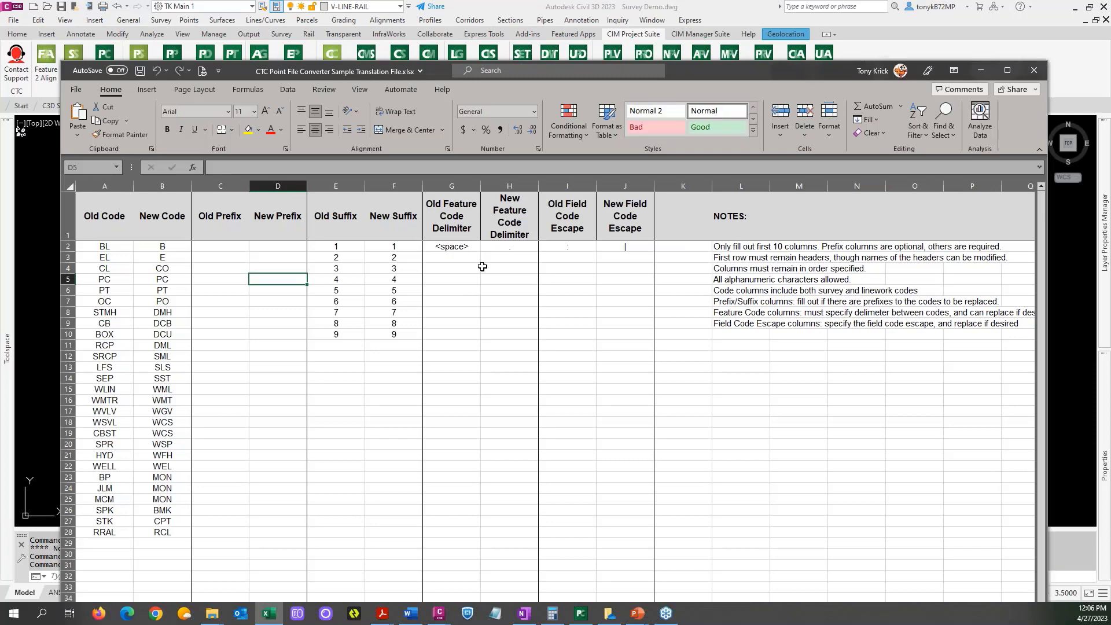
{"action": "key", "text": "ctrl"}
{"action": "scroll", "coordinate": [234, 320], "scroll_direction": "down", "scroll_amount": 2}
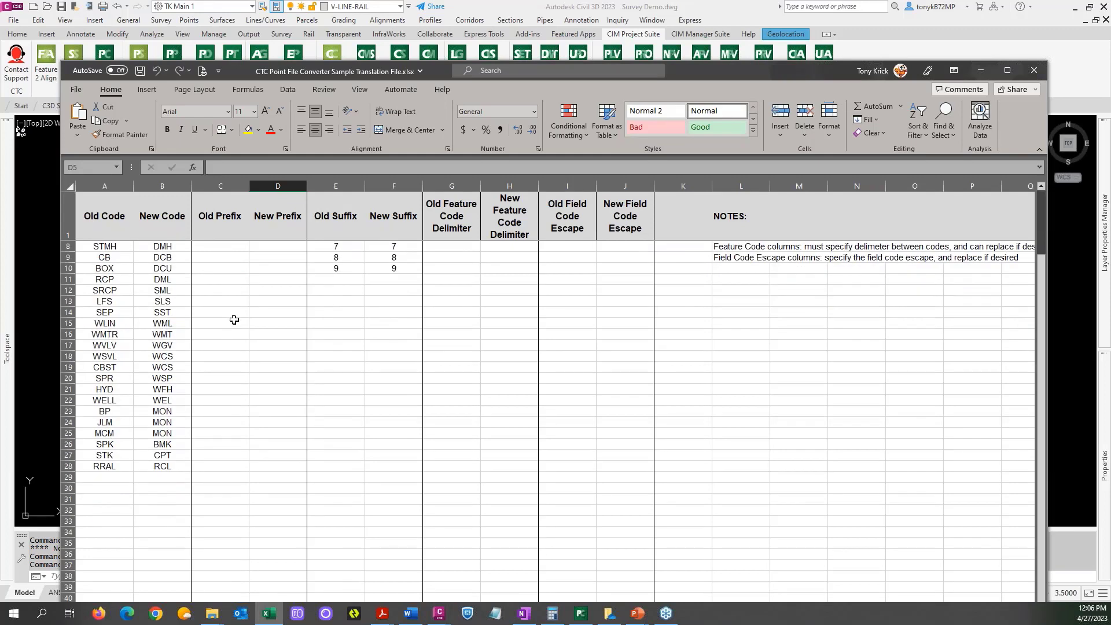
{"action": "scroll", "coordinate": [234, 320], "scroll_direction": "up", "scroll_amount": 2}
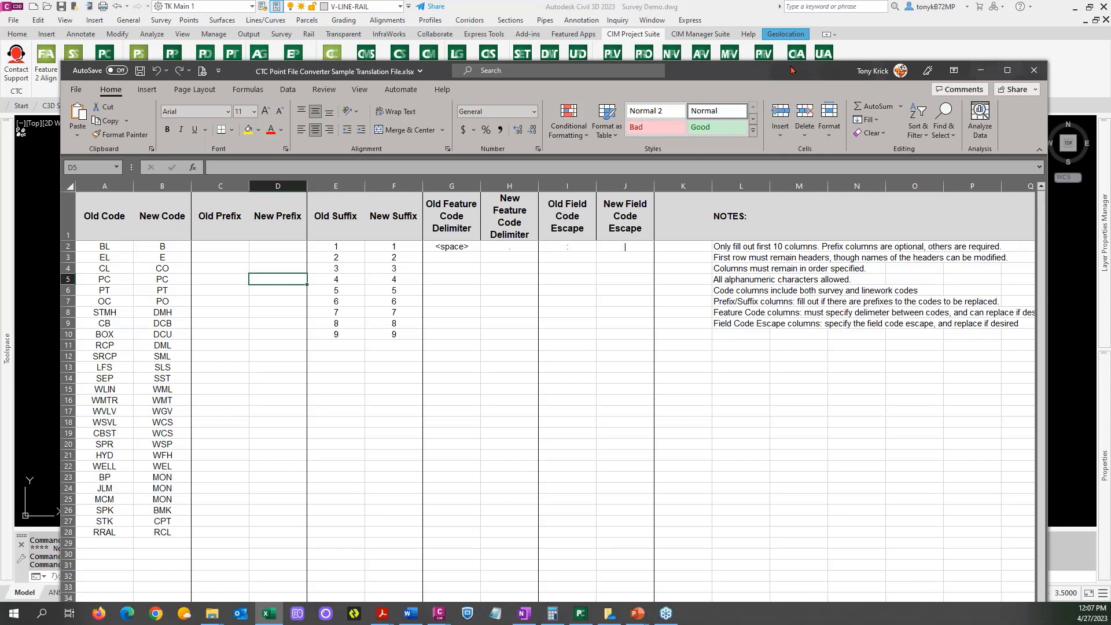
{"action": "left_click", "coordinate": [980, 73]}
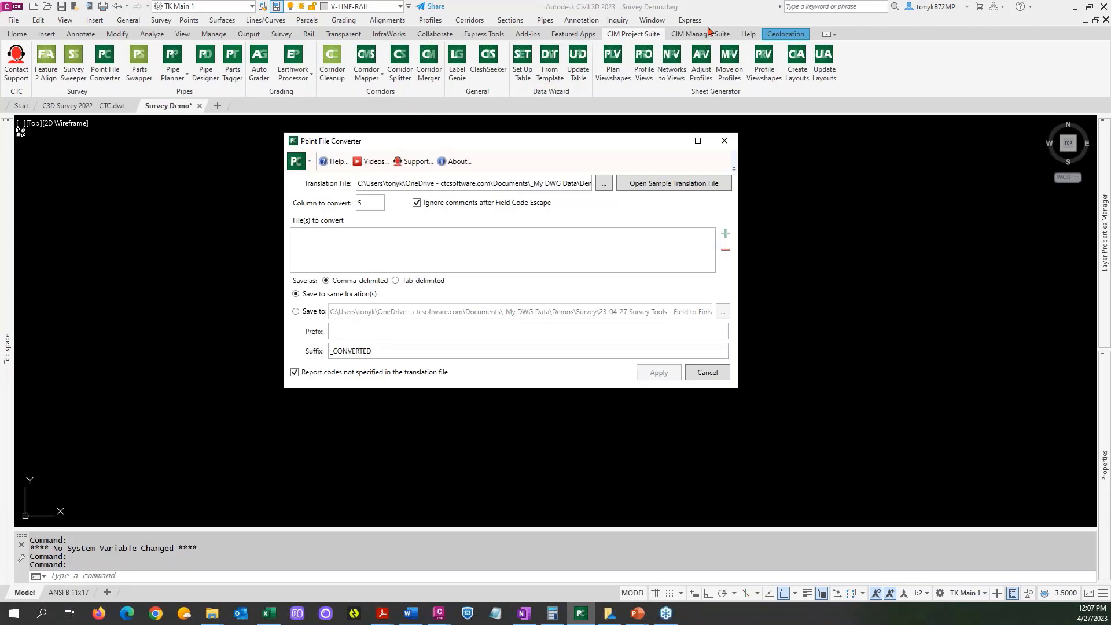
Locate the CTC description key set among the Survey Demo drawing's point settings.
{"action": "left_click", "coordinate": [678, 39]}
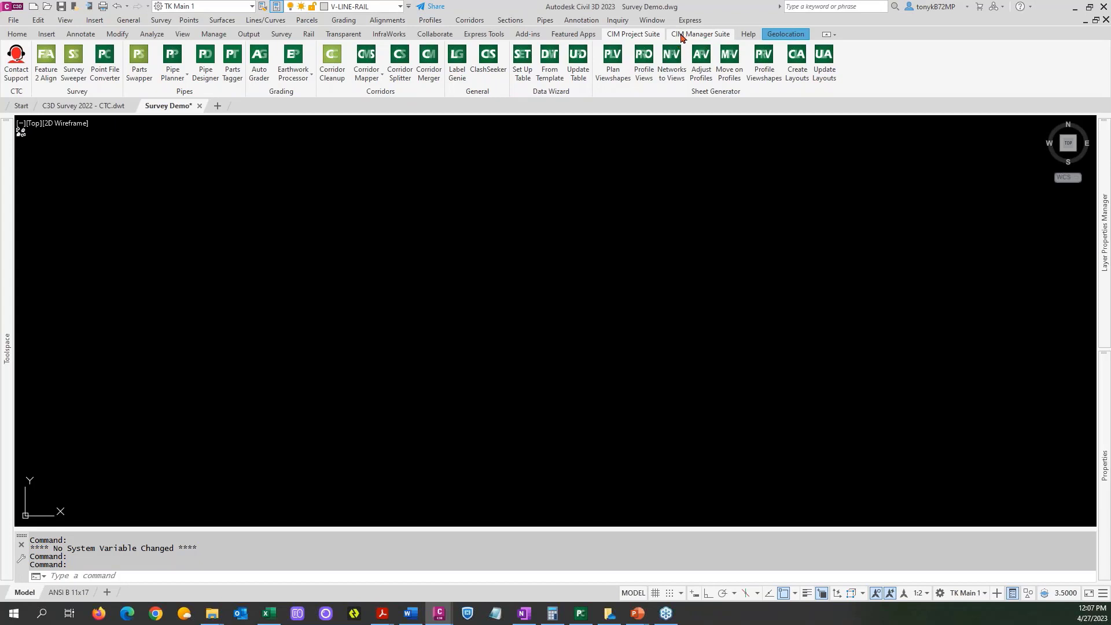
{"action": "left_click", "coordinate": [680, 37]}
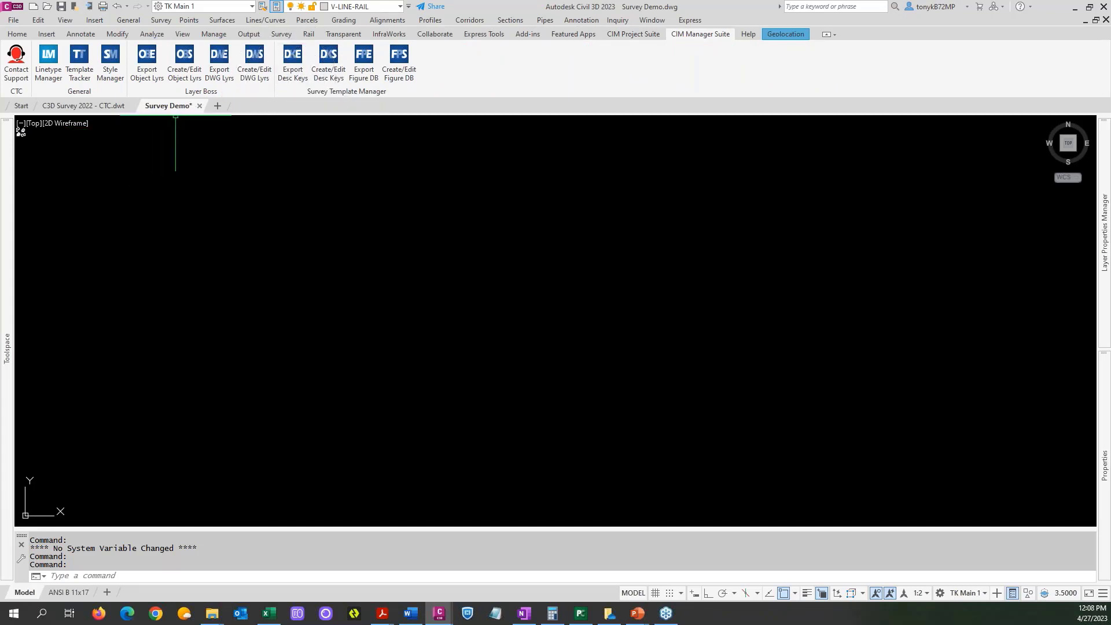
{"action": "mouse_move", "coordinate": [1, 301]}
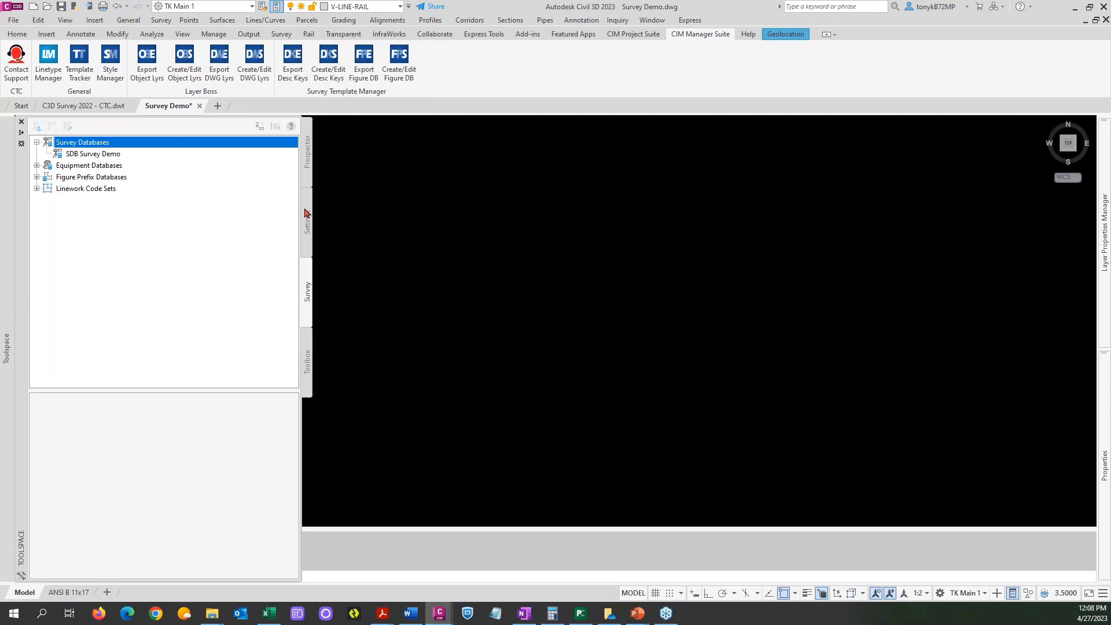
{"action": "left_click", "coordinate": [305, 213]}
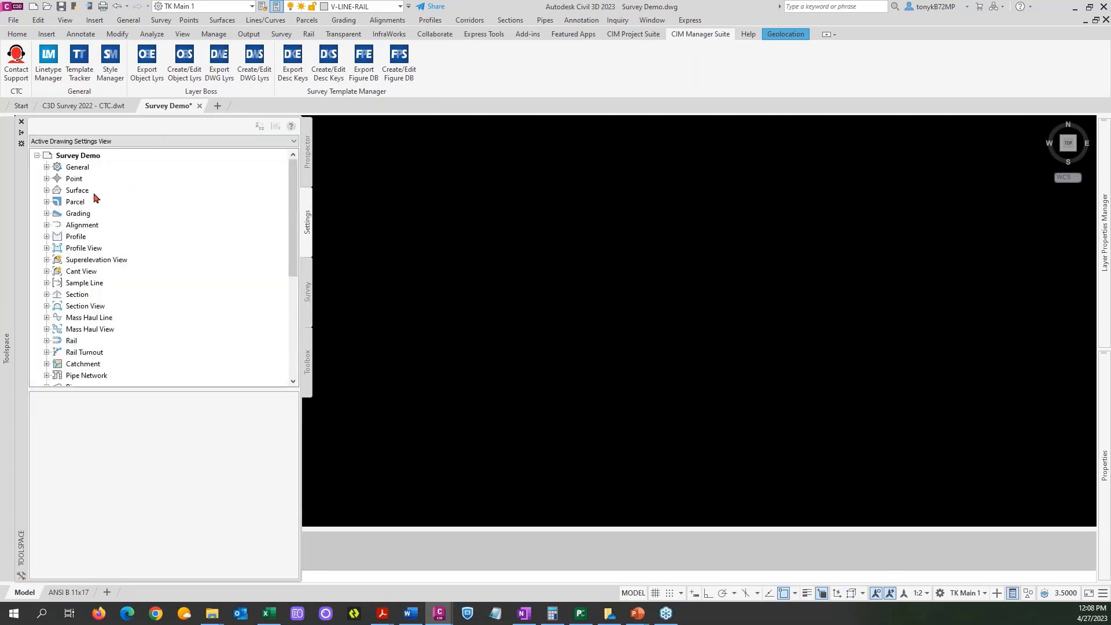
{"action": "left_click", "coordinate": [48, 178]}
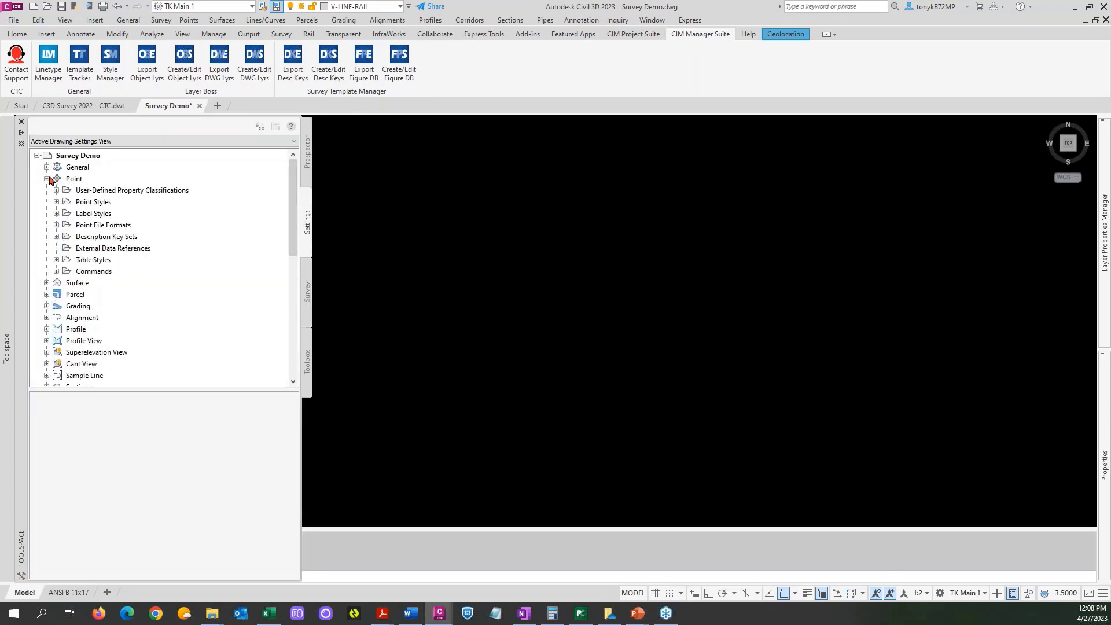
{"action": "double_click", "coordinate": [96, 239]}
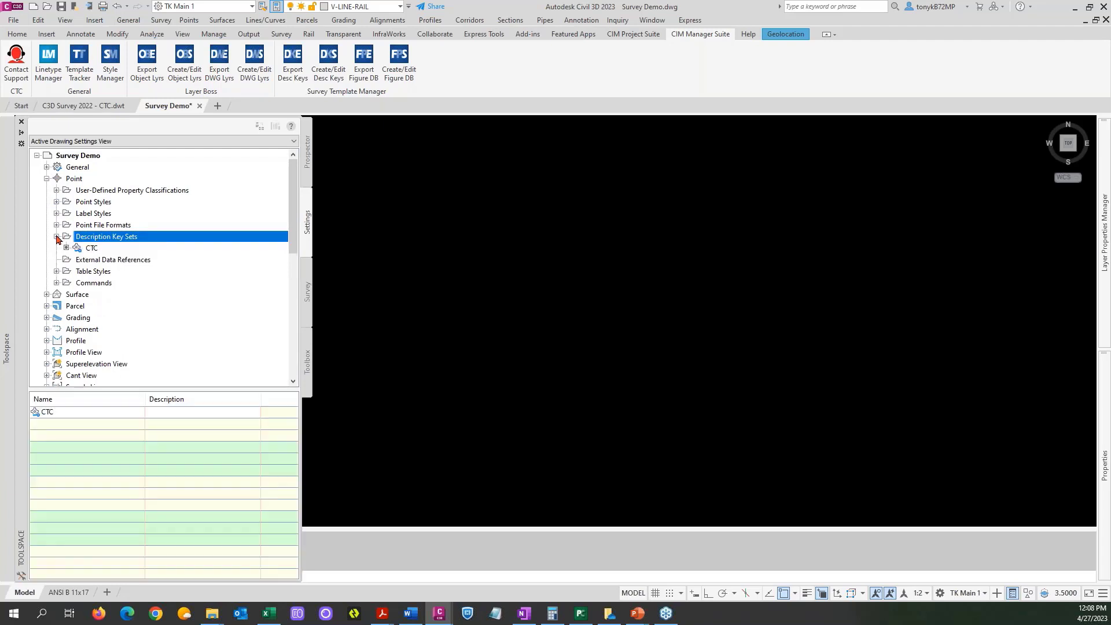
{"action": "left_click", "coordinate": [95, 249]}
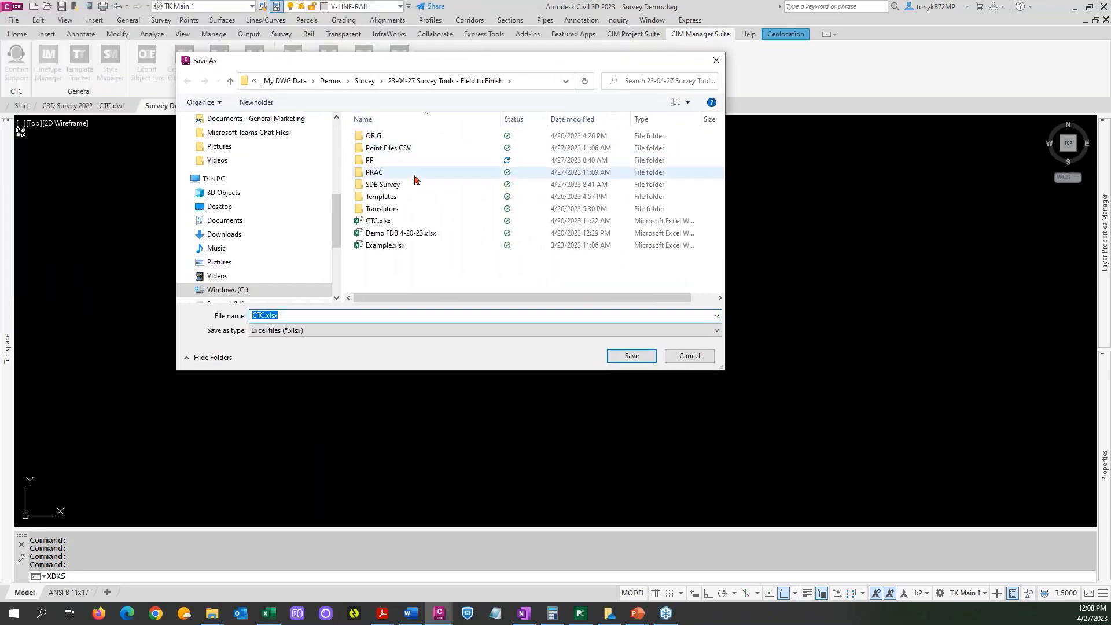
Export the CTC description key set to the Templates folder as "CTC DKS Maaster Codes.xlsx" and open the exported workbook.
{"action": "double_click", "coordinate": [391, 199]}
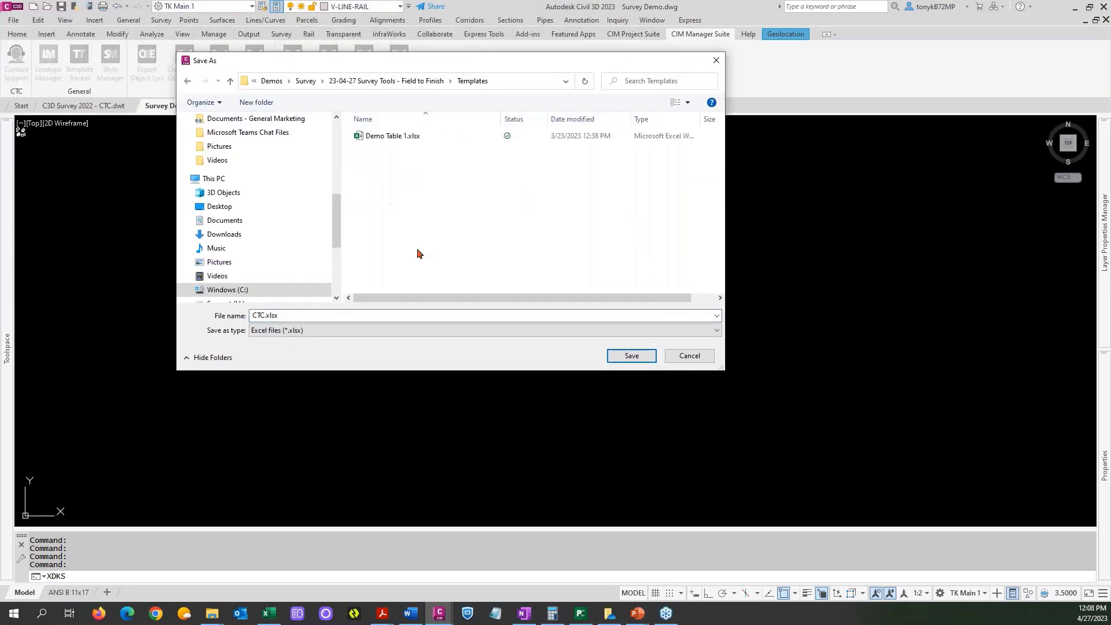
{"action": "left_click", "coordinate": [337, 318]}
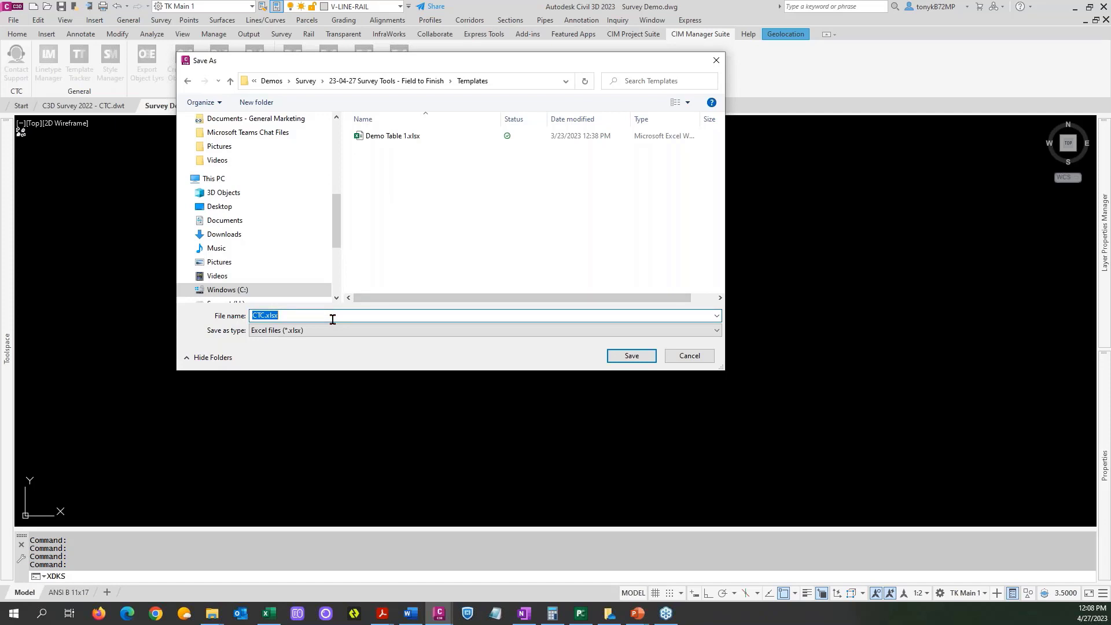
{"action": "type", "text": "CTCDKS Maaster Codes"}
{"action": "left_click", "coordinate": [265, 316]}
{"action": "left_click", "coordinate": [629, 356]}
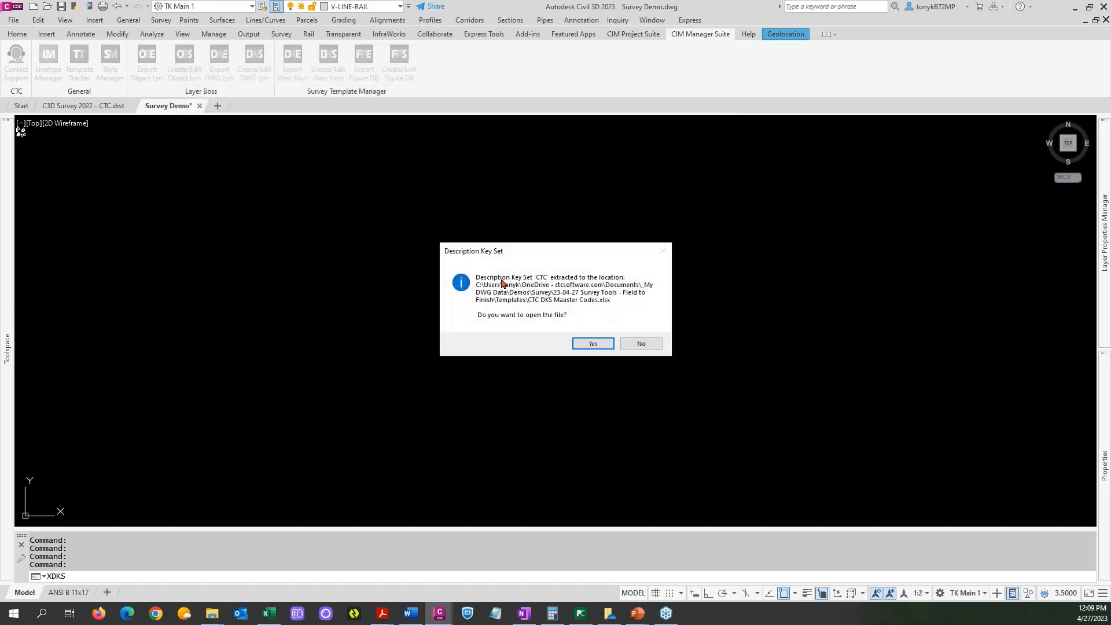
{"action": "left_click", "coordinate": [593, 342]}
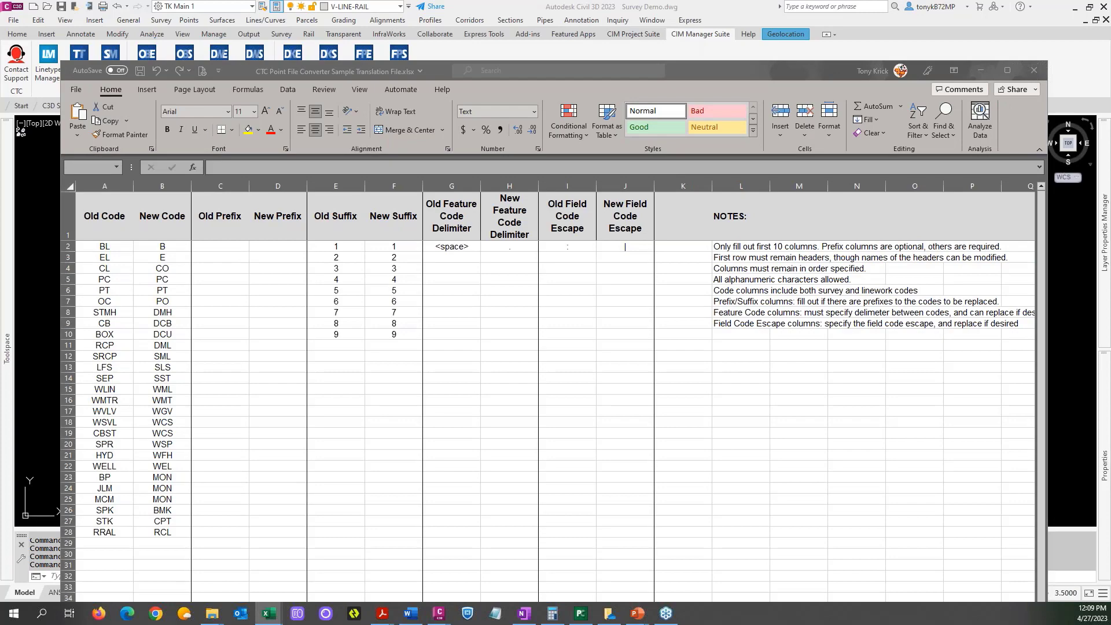
Copy all description key codes, cells A2 to A49, from the exported workbook's Code column.
{"action": "left_click_drag", "start_coordinate": [1110, 44], "coordinate": [688, 15]}
{"action": "left_click", "coordinate": [1007, 11]}
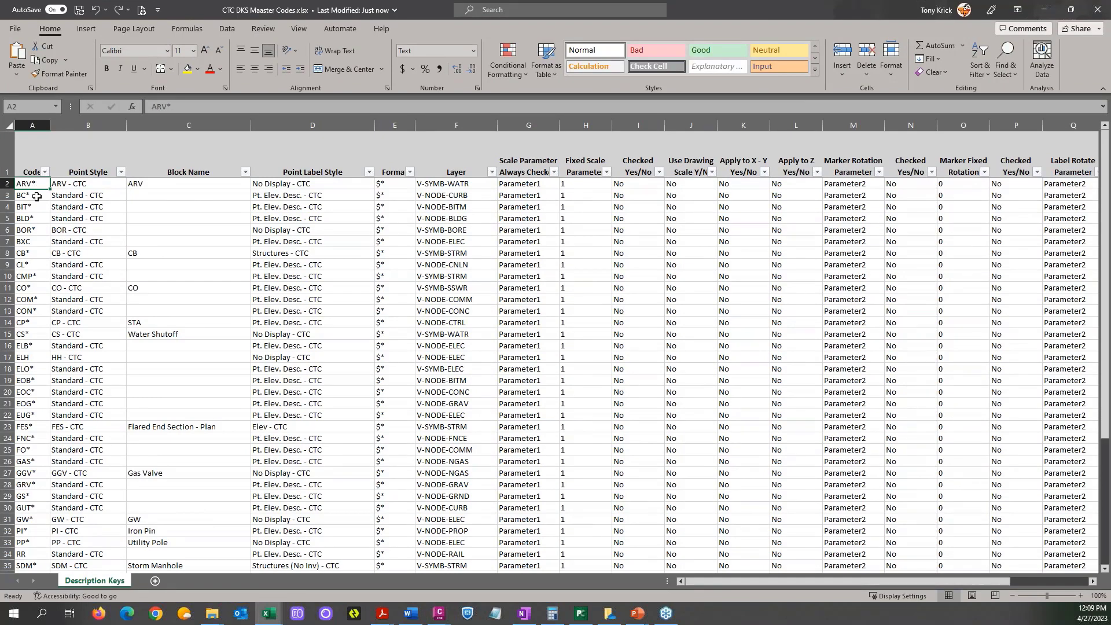
{"action": "scroll", "coordinate": [36, 196], "scroll_direction": "down", "scroll_amount": 12}
{"action": "scroll", "coordinate": [35, 207], "scroll_direction": "up", "scroll_amount": 8}
{"action": "scroll", "coordinate": [36, 207], "scroll_direction": "up", "scroll_amount": 4}
{"action": "left_click_drag", "start_coordinate": [29, 182], "coordinate": [29, 550]}
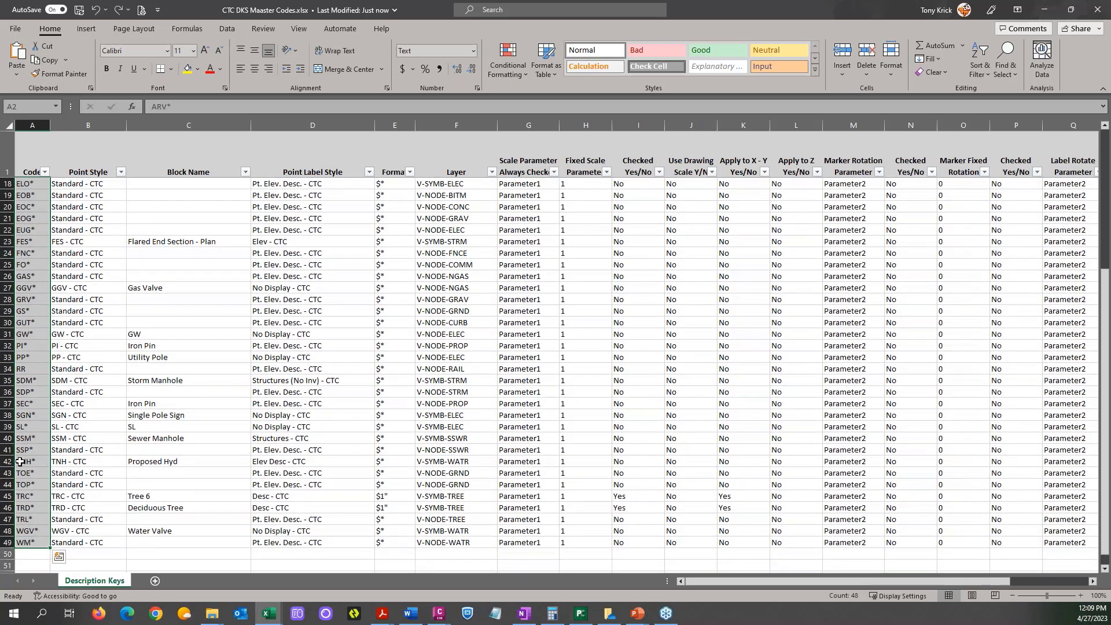
{"action": "key", "text": "ctrl+c"}
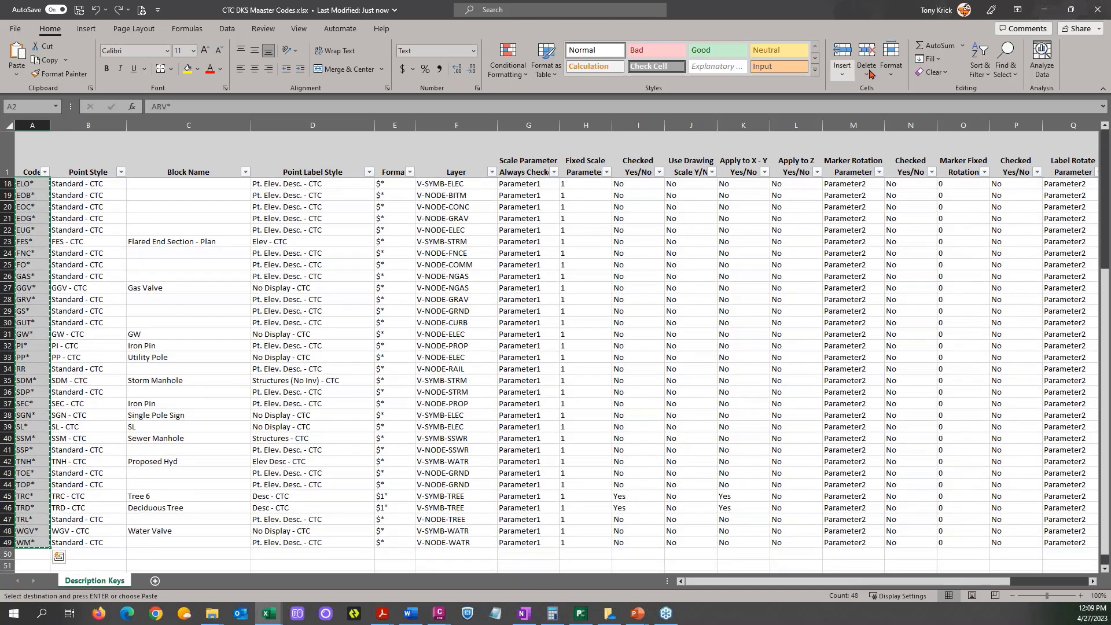
Paste the copied codes over the sample translation file's Old Code column, starting at cell A2.
{"action": "left_click", "coordinate": [1046, 10]}
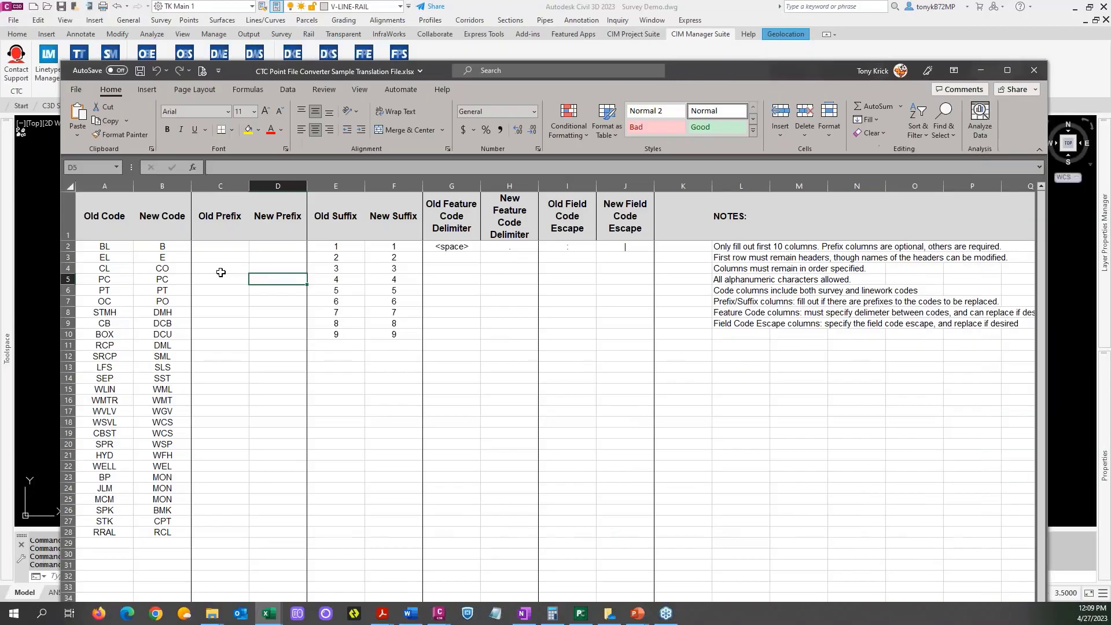
{"action": "left_click", "coordinate": [105, 245]}
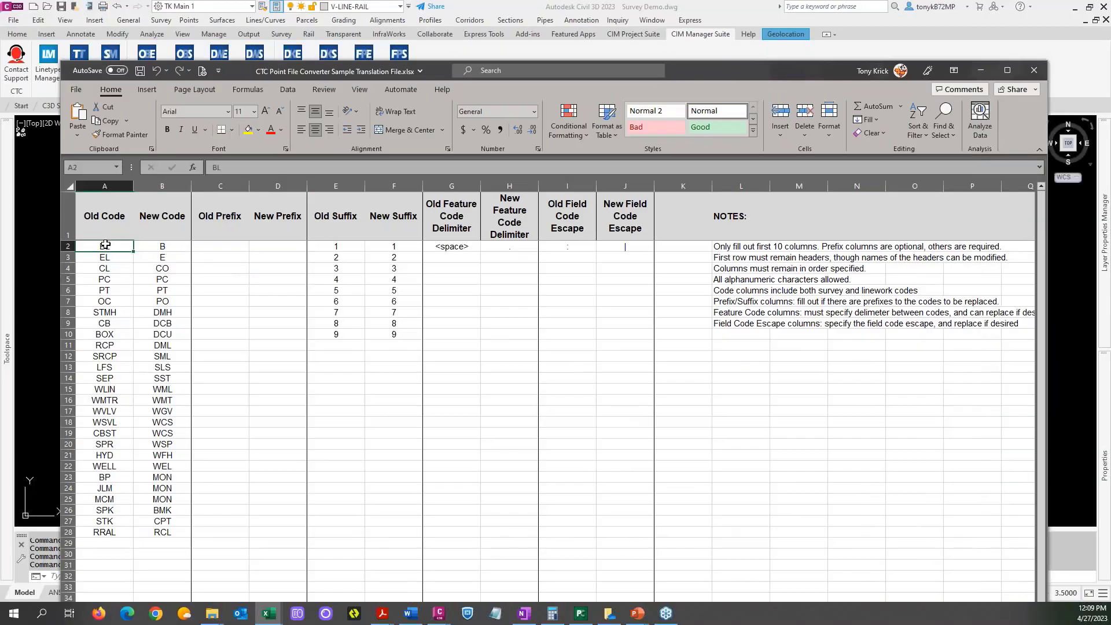
{"action": "key", "text": "ctrl+v"}
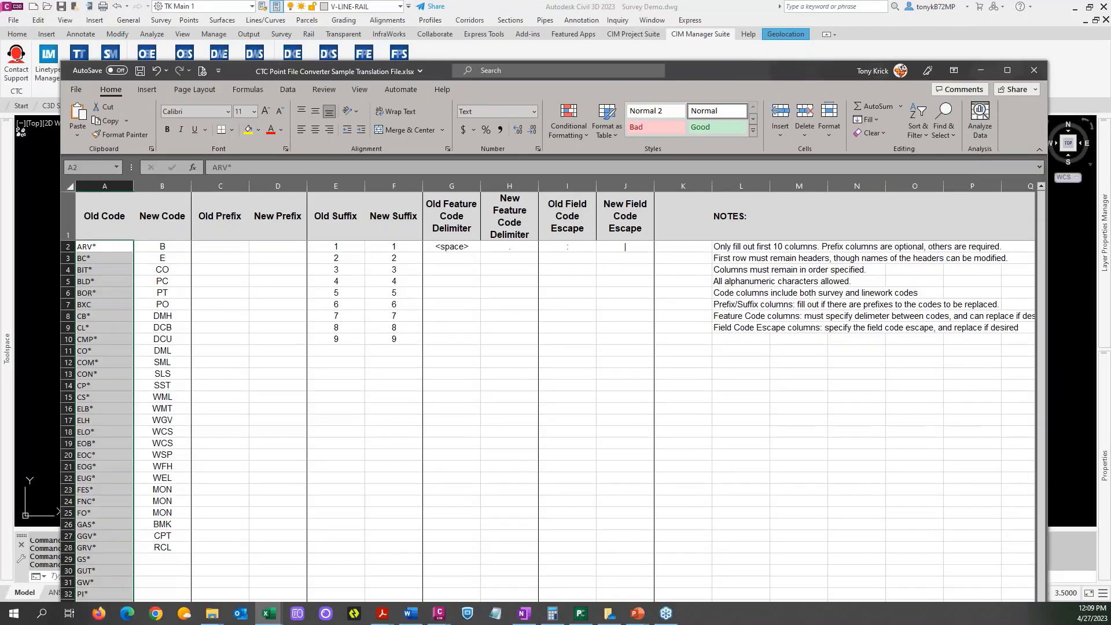
Strip the asterisks from all codes in the Old Code column by replacing every ~* with nothing.
{"action": "left_click", "coordinate": [104, 248]}
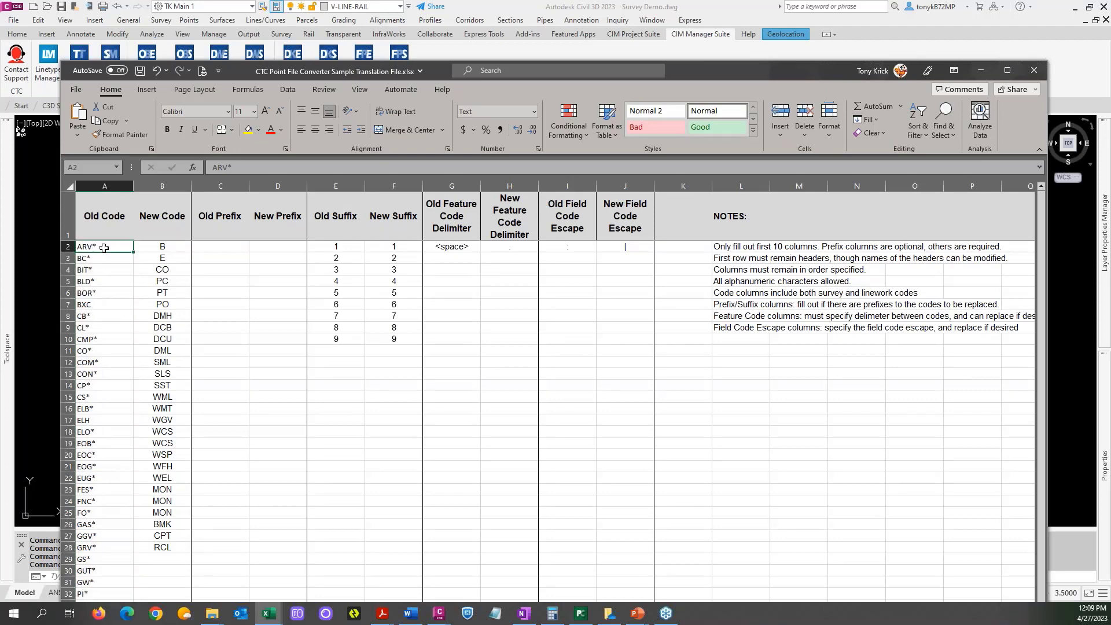
{"action": "left_click", "coordinate": [944, 133]}
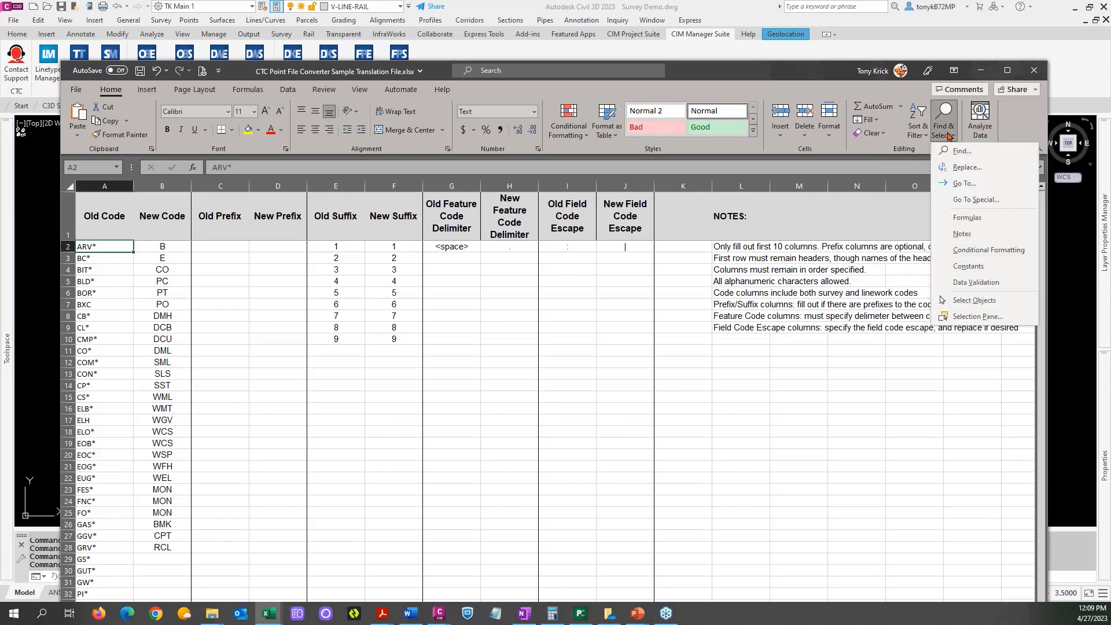
{"action": "left_click", "coordinate": [966, 167]}
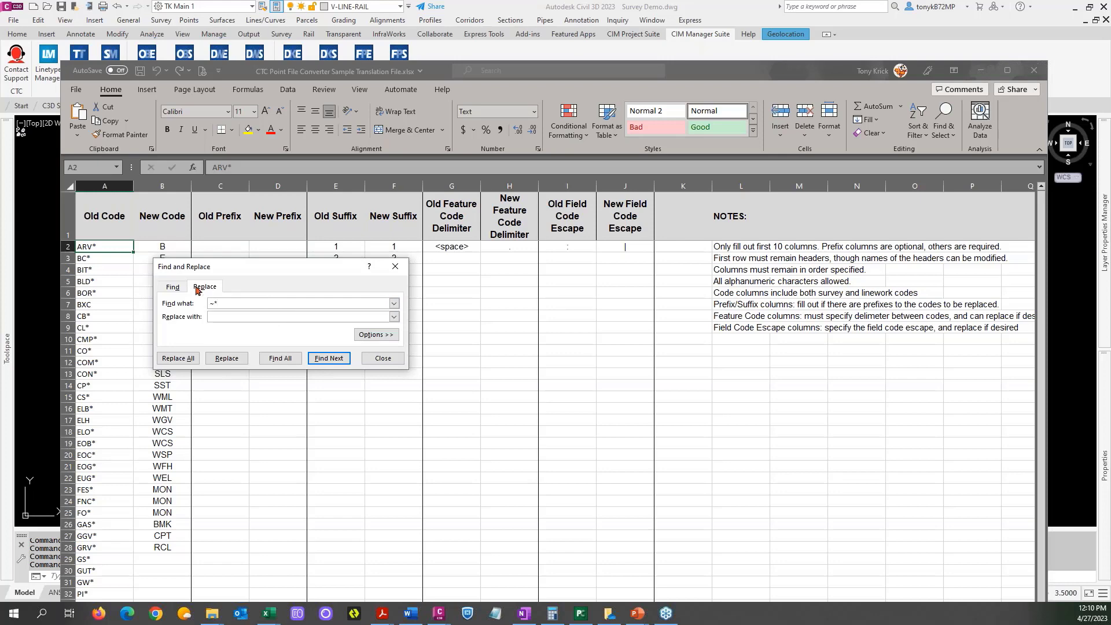
{"action": "left_click", "coordinate": [130, 253]}
{"action": "left_click_drag", "start_coordinate": [125, 249], "coordinate": [118, 596]}
{"action": "left_click", "coordinate": [118, 597]}
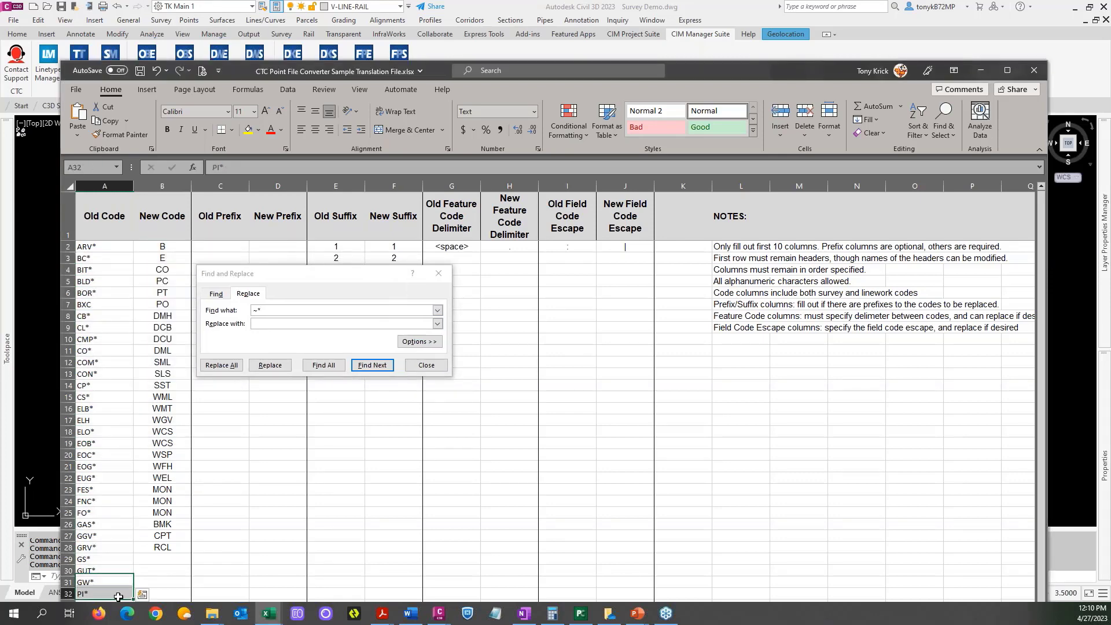
{"action": "left_click", "coordinate": [107, 251]}
{"action": "left_click_drag", "start_coordinate": [107, 250], "coordinate": [114, 595]}
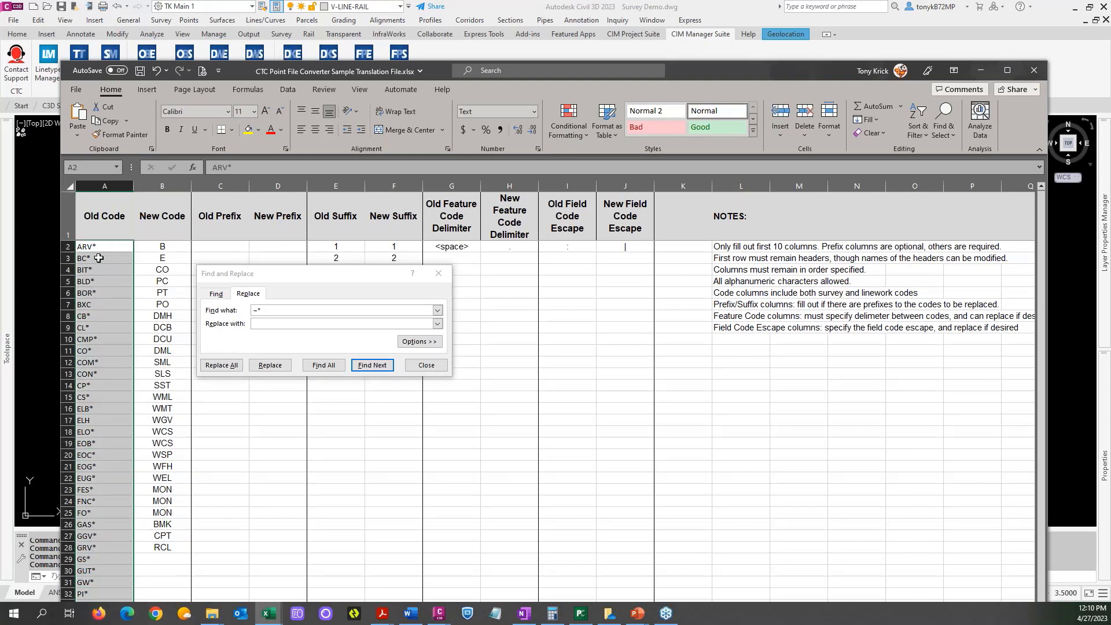
{"action": "left_click", "coordinate": [103, 187]}
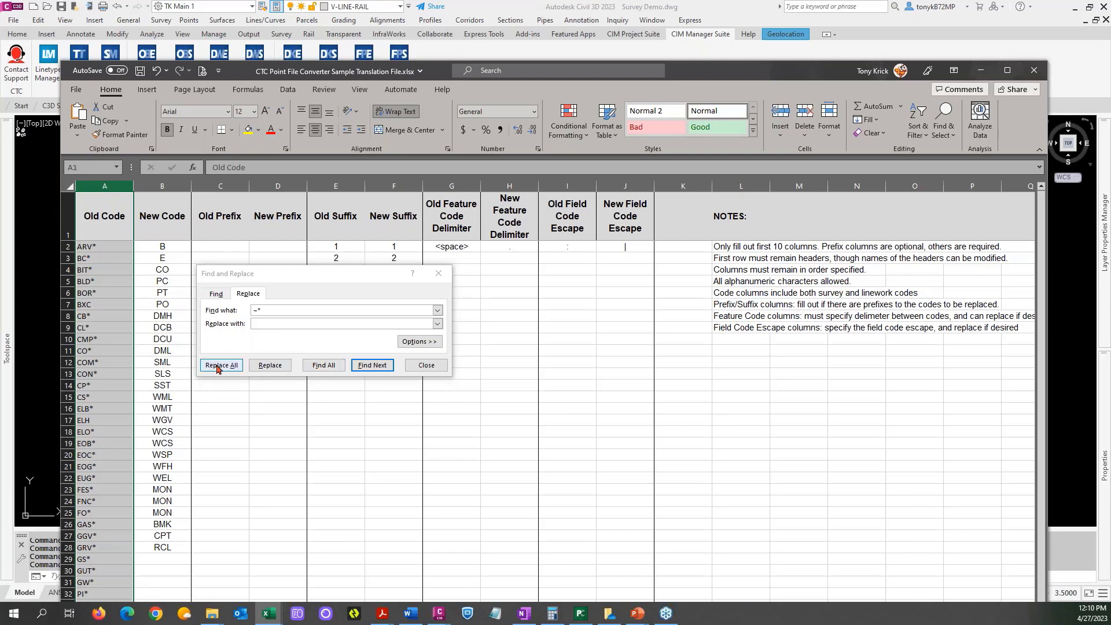
{"action": "left_click", "coordinate": [269, 365]}
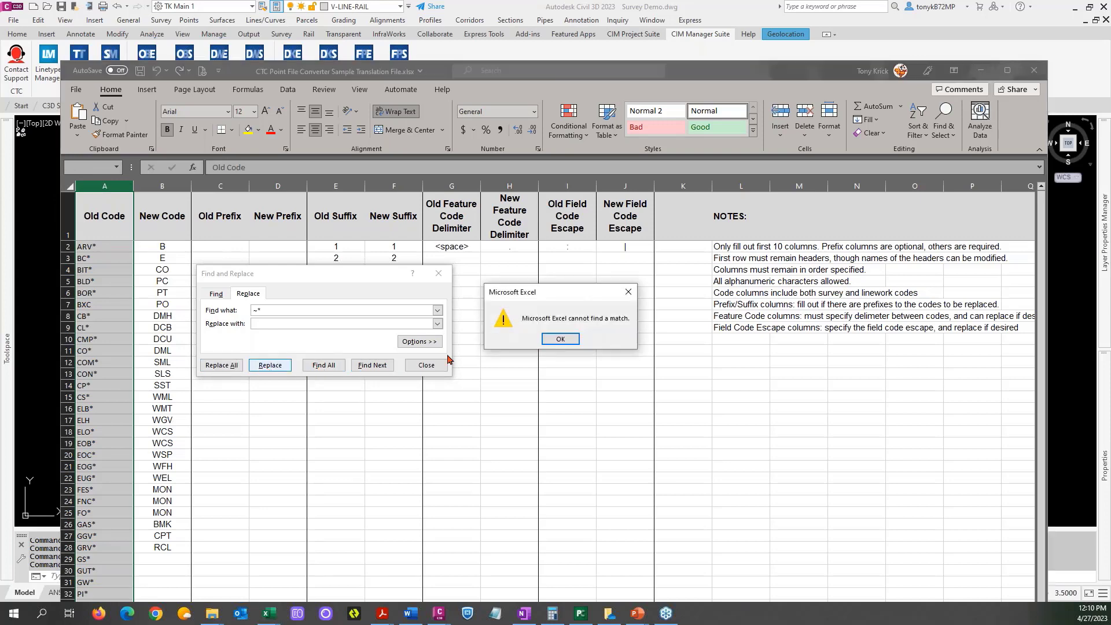
{"action": "left_click", "coordinate": [559, 340]}
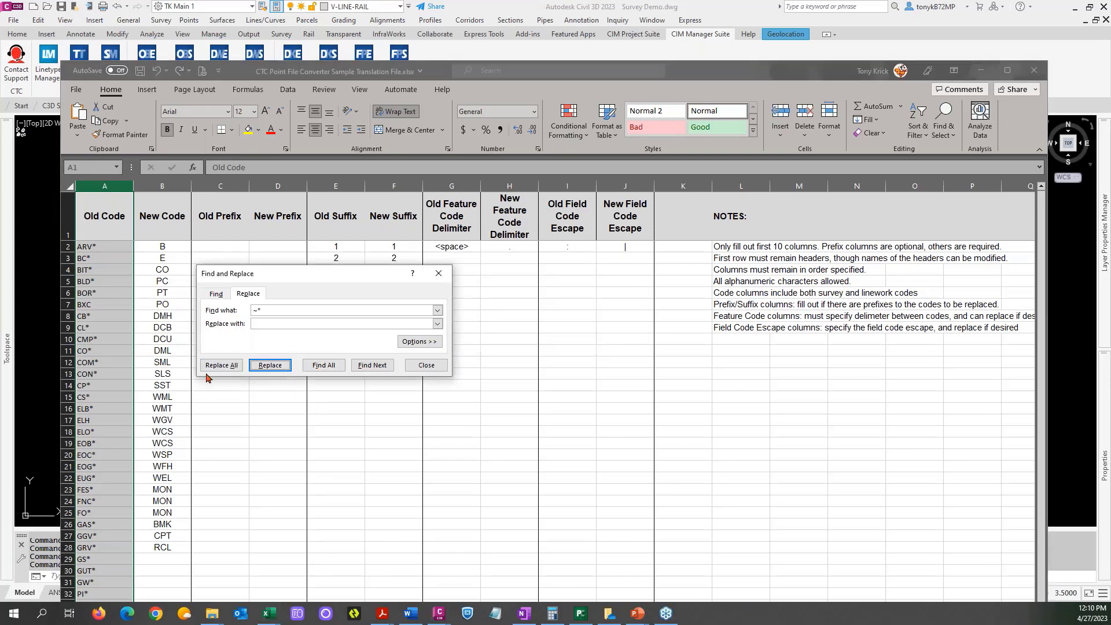
{"action": "left_click", "coordinate": [219, 365]}
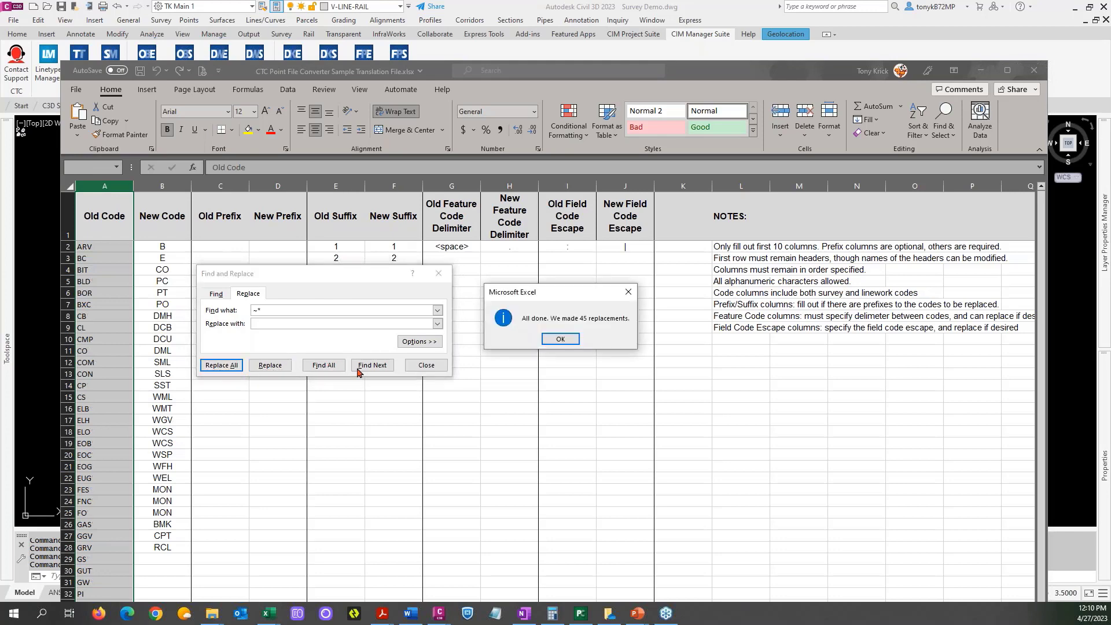
{"action": "left_click", "coordinate": [560, 340]}
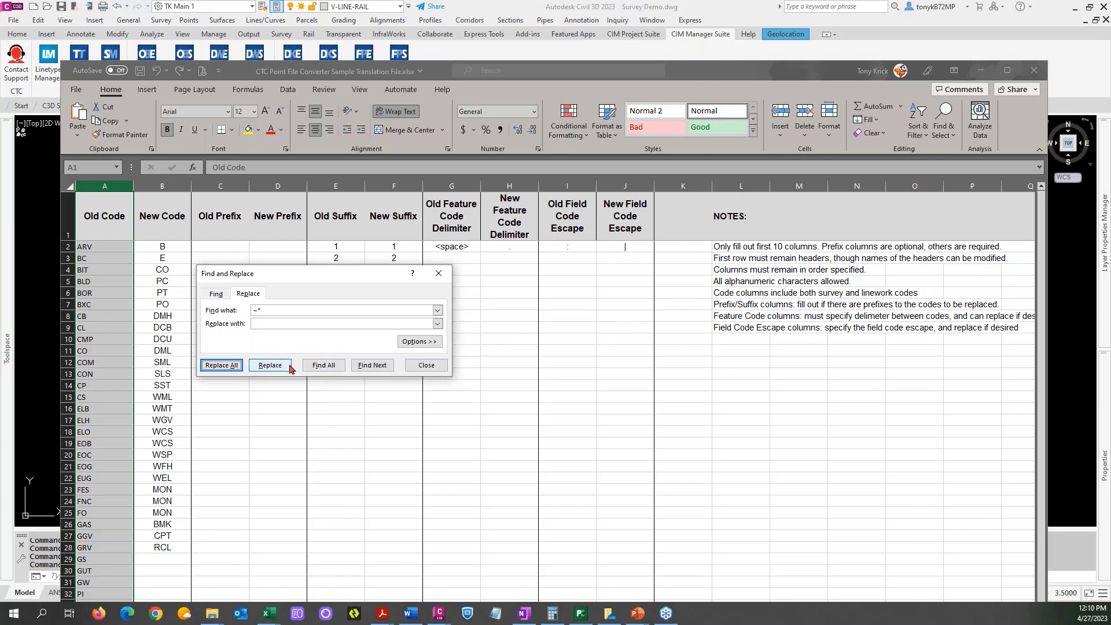
Close the find-and-replace dialog and the sample translation file workbook.
{"action": "left_click", "coordinate": [426, 366]}
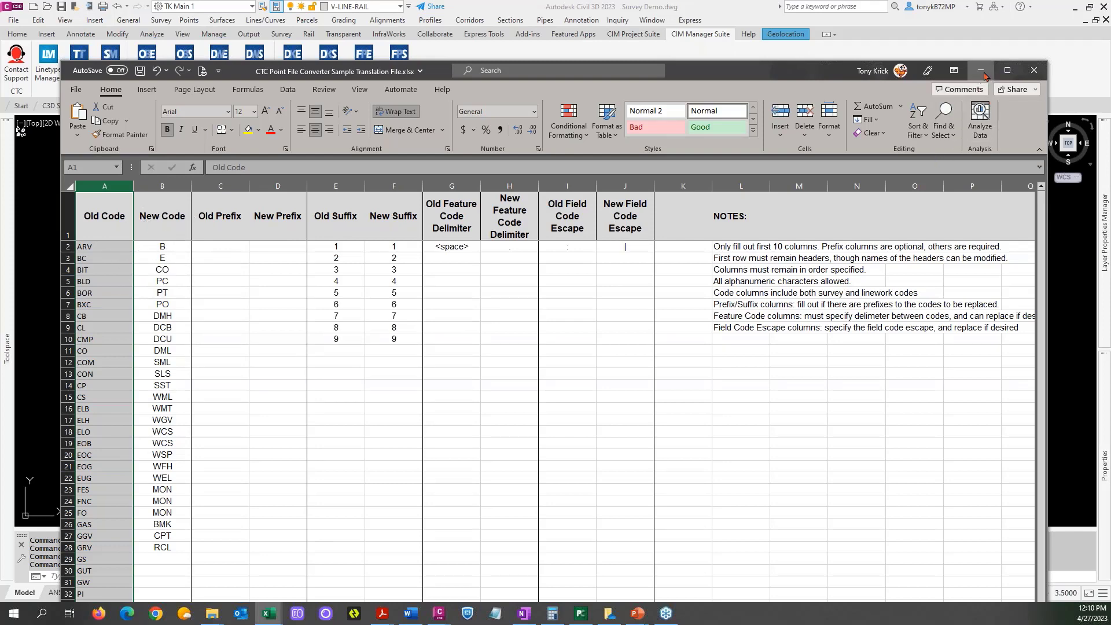
{"action": "left_click", "coordinate": [1034, 71]}
{"action": "left_click", "coordinate": [574, 322]}
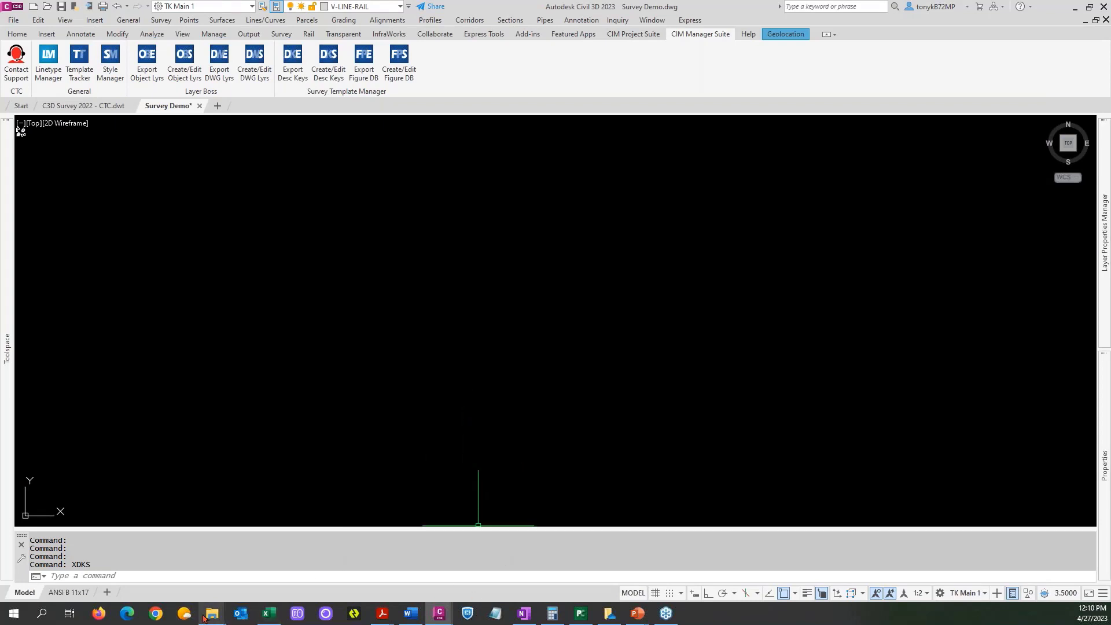
Switch to the _Multi-Point Codes.xlsx workbook, restore it to a floating window, and close the exported CTC DKS Maaster Codes.xlsx workbook.
{"action": "mouse_move", "coordinate": [205, 616]}
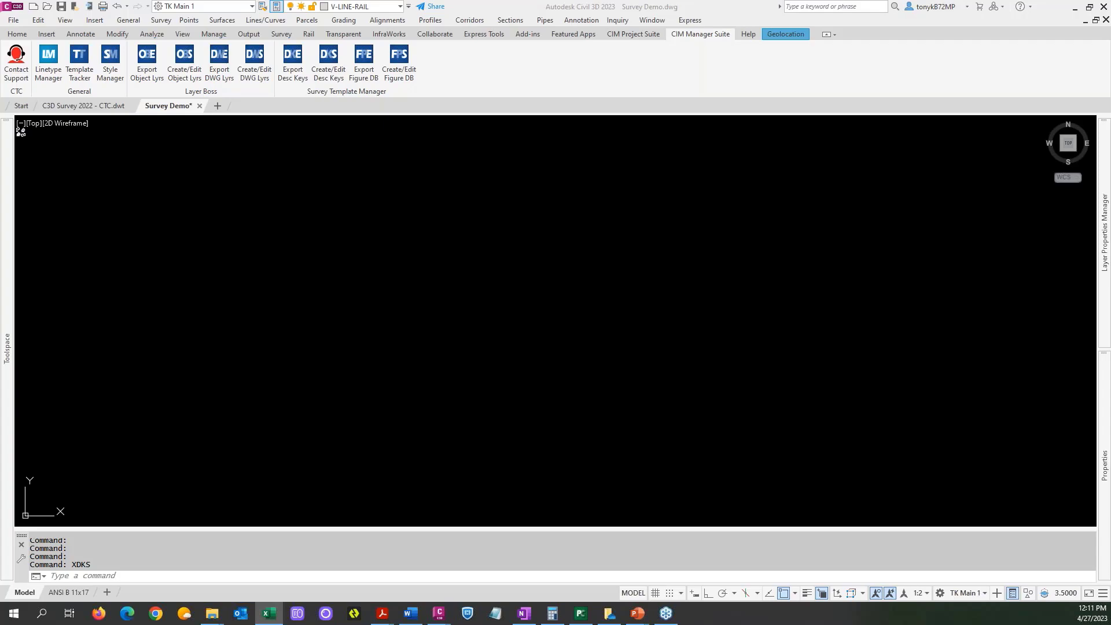
{"action": "left_click", "coordinate": [269, 613]}
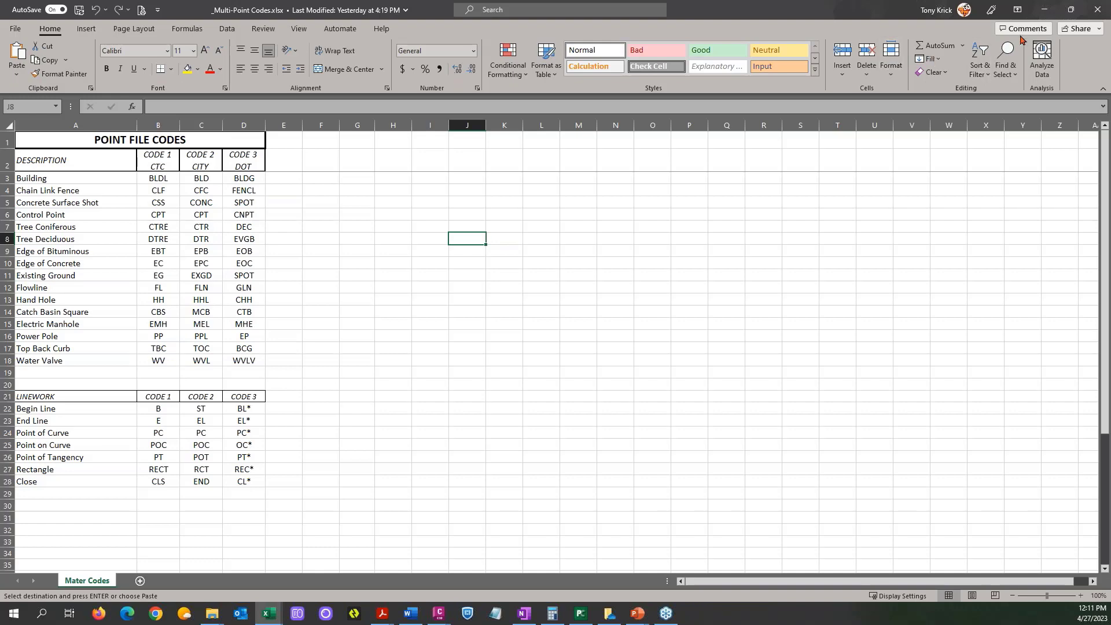
{"action": "left_click", "coordinate": [1070, 10]}
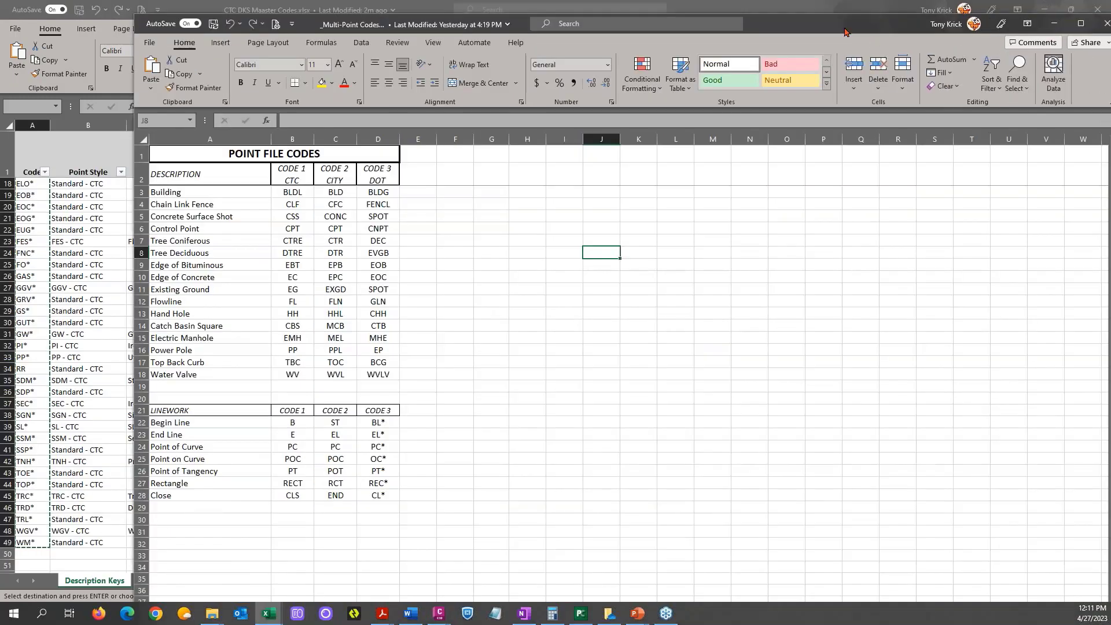
{"action": "left_click_drag", "start_coordinate": [842, 31], "coordinate": [1089, 1]}
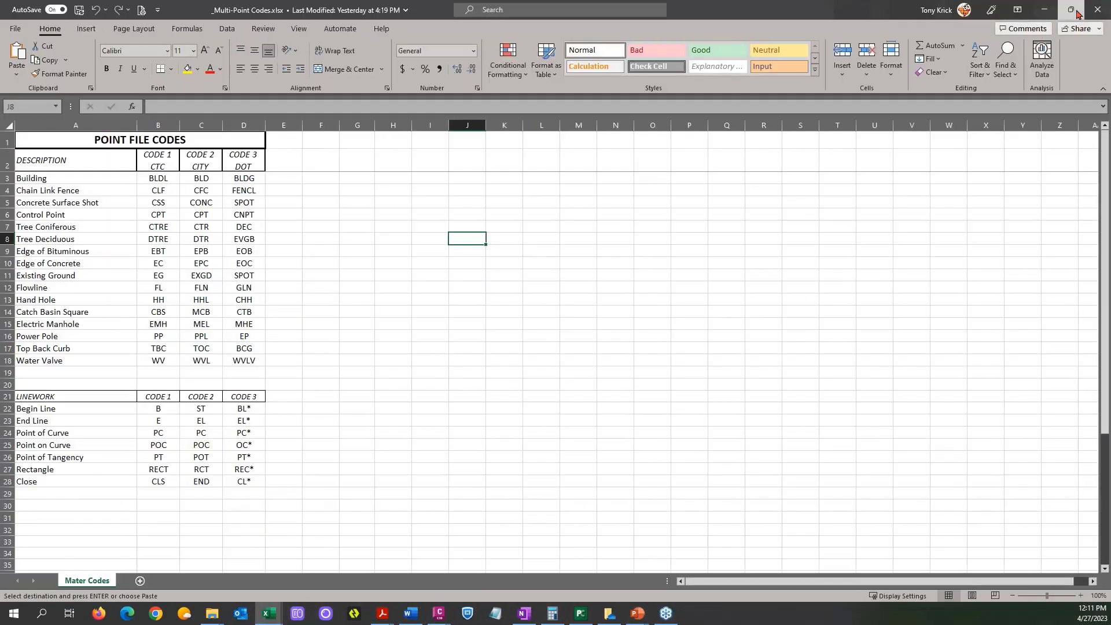
{"action": "left_click", "coordinate": [1071, 10]}
{"action": "left_click_drag", "start_coordinate": [850, 68], "coordinate": [840, 84]}
{"action": "left_click", "coordinate": [833, 11]}
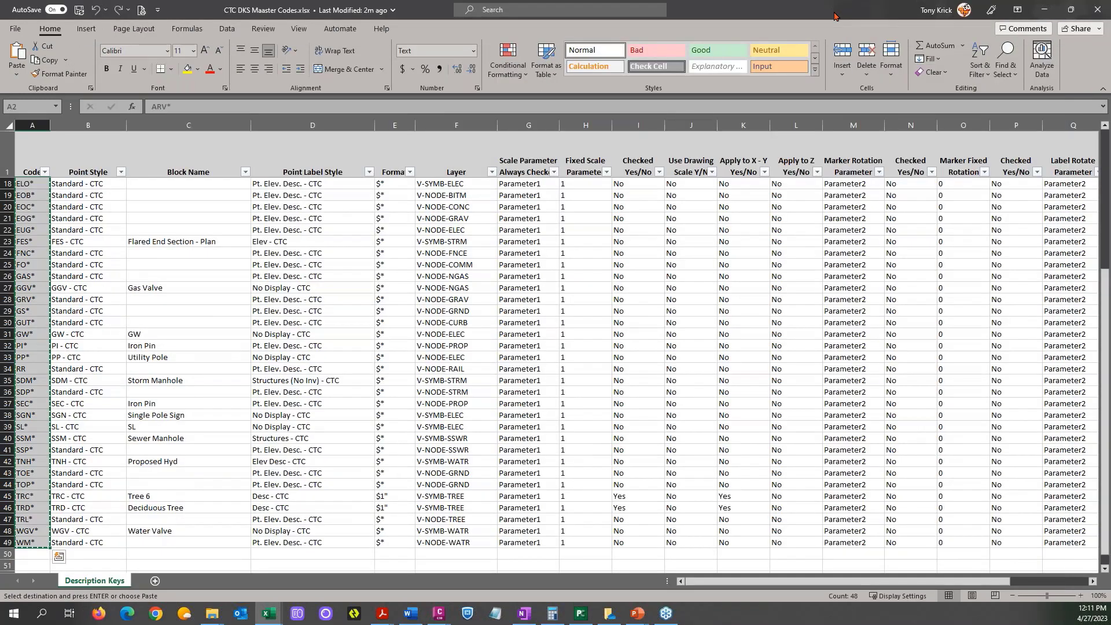
{"action": "left_click", "coordinate": [1097, 12]}
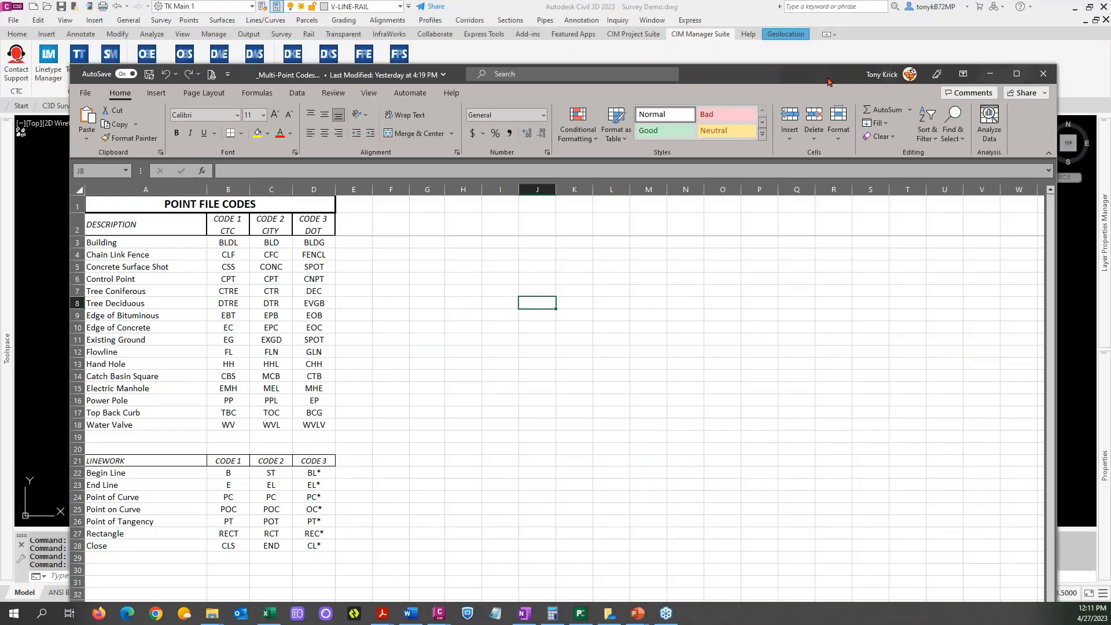
Shrink the _Multi-Point Codes workbook window to about half the screen width and place it against the upper-left corner of the display.
{"action": "left_click_drag", "start_coordinate": [1058, 59], "coordinate": [608, 159]}
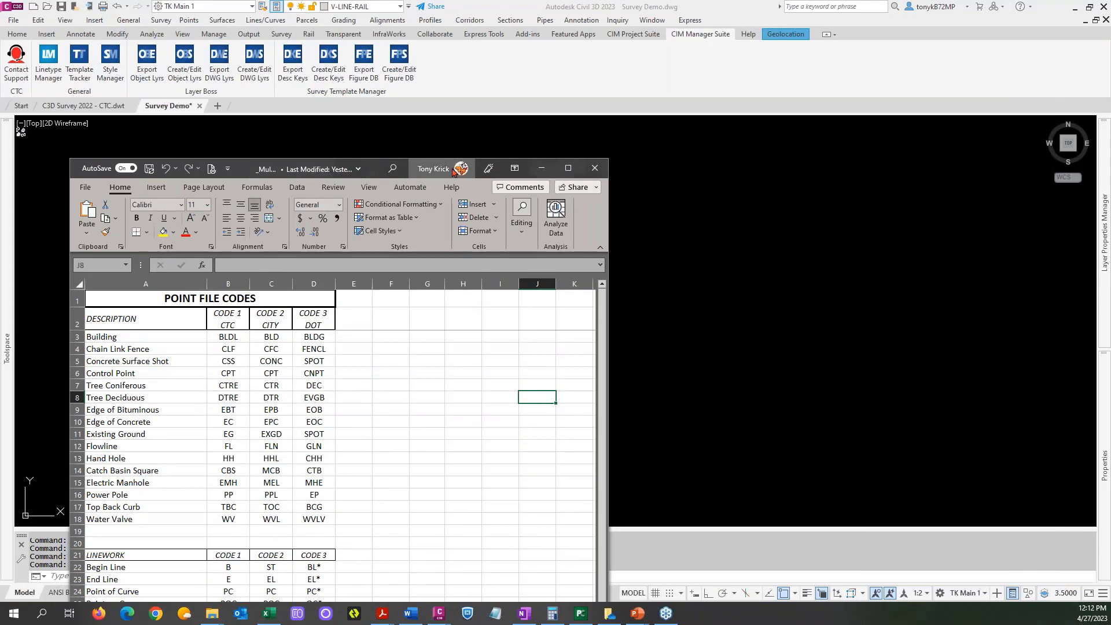
{"action": "left_click_drag", "start_coordinate": [436, 175], "coordinate": [406, 39]}
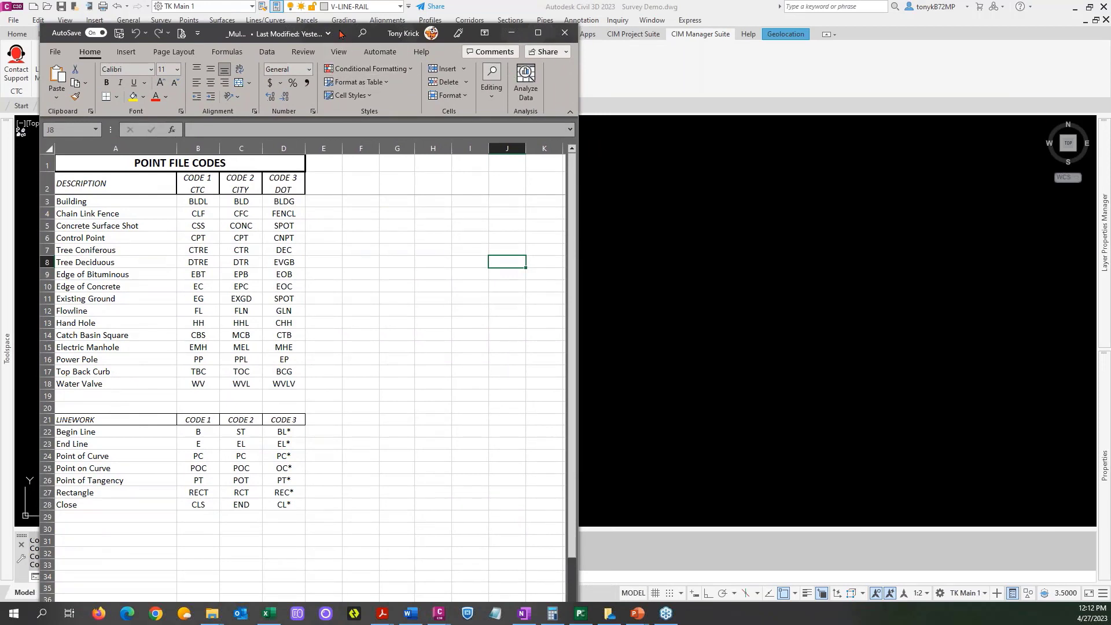
{"action": "left_click_drag", "start_coordinate": [339, 33], "coordinate": [297, 10]}
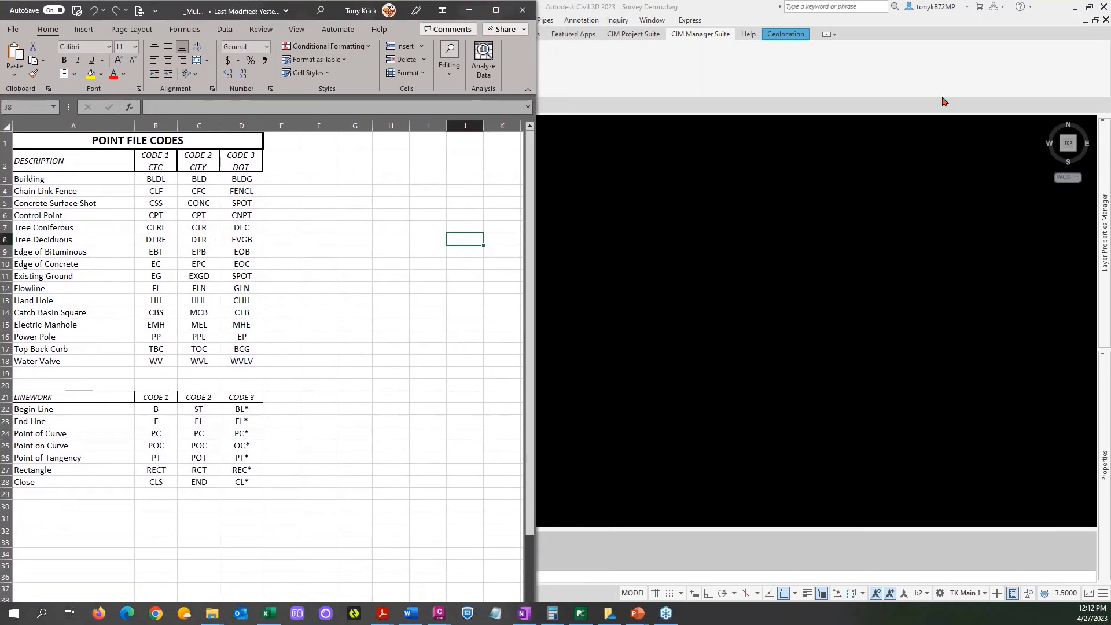
Open the point file Proj_CTC 5000-5434.csv from the Point Files CSV folder of the survey project.
{"action": "left_click_drag", "start_coordinate": [1110, 46], "coordinate": [758, 61]}
{"action": "left_click", "coordinate": [478, 147]}
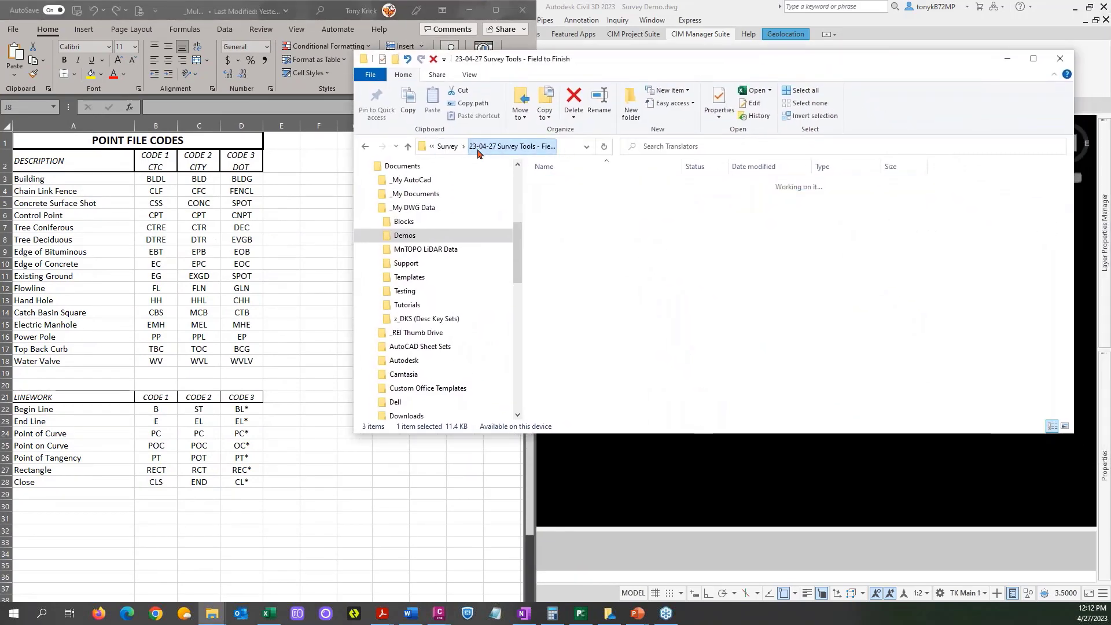
{"action": "left_click", "coordinate": [571, 197]}
{"action": "double_click", "coordinate": [571, 197]}
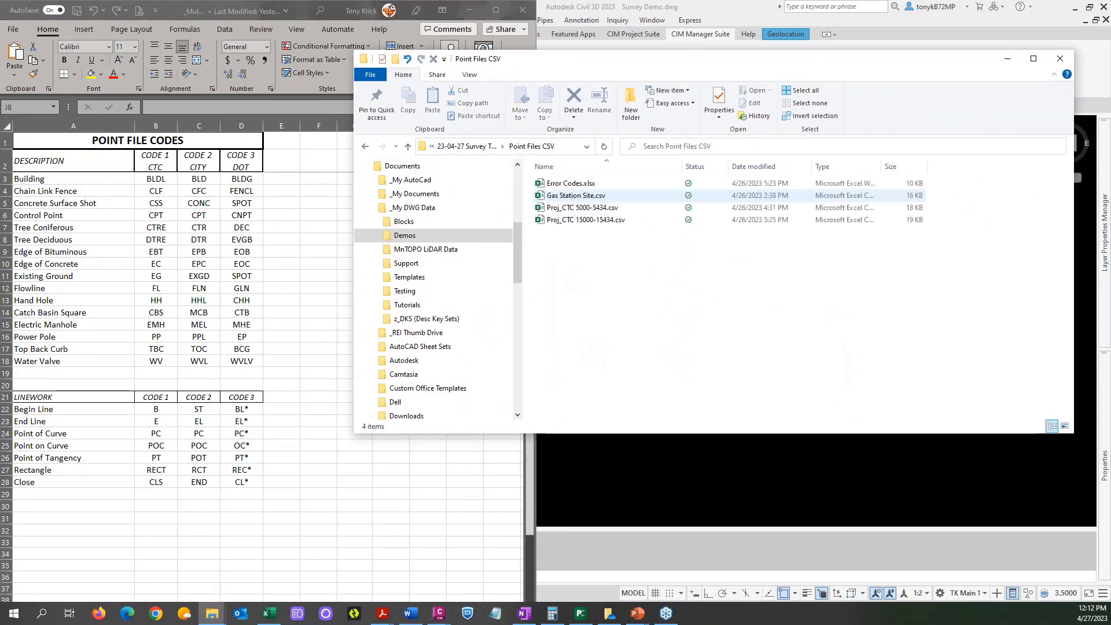
{"action": "left_click", "coordinate": [591, 211]}
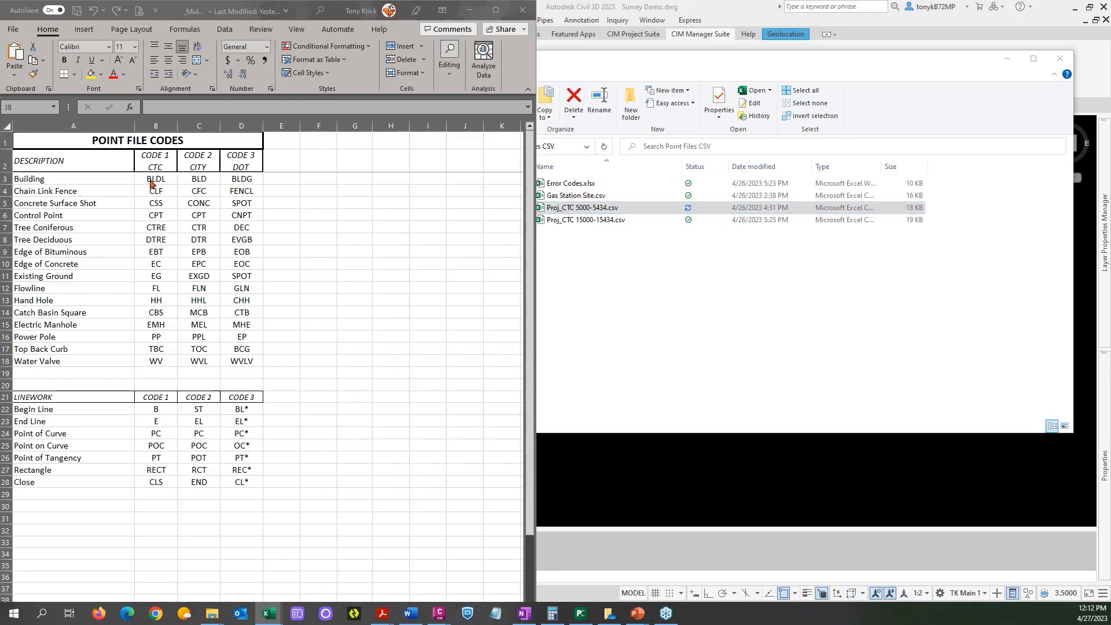
Move the file browser away, then enlarge the Proj_CTC 5000-5434.csv window and place it beside the _Multi-Point Codes workbook.
{"action": "left_click_drag", "start_coordinate": [840, 63], "coordinate": [1110, 167]}
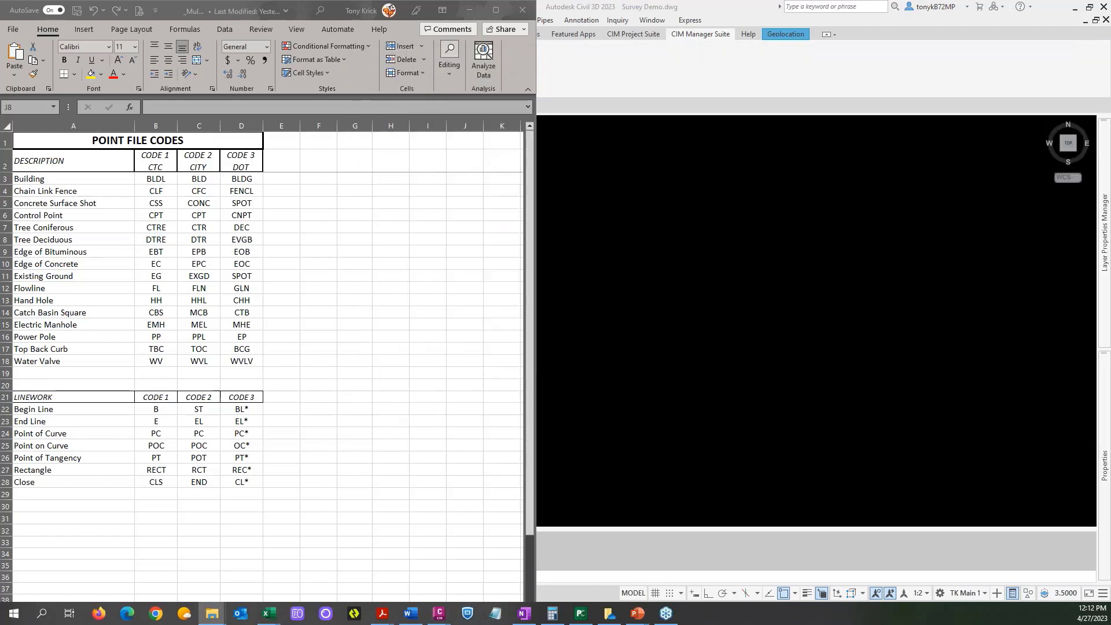
{"action": "left_click_drag", "start_coordinate": [1068, 98], "coordinate": [1110, 1]}
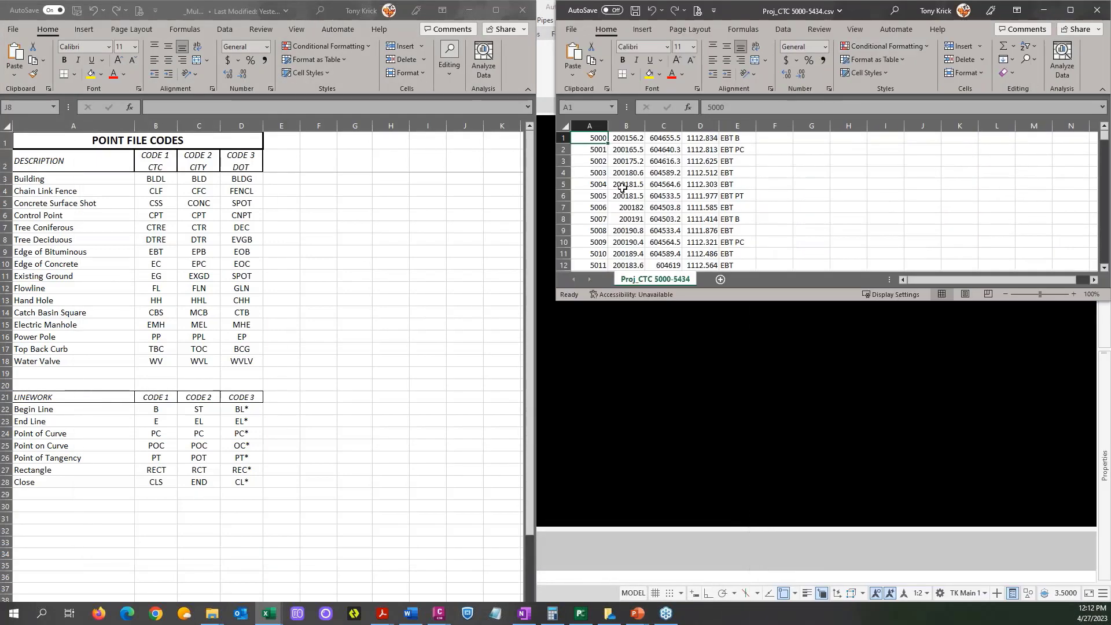
{"action": "left_click_drag", "start_coordinate": [611, 301], "coordinate": [587, 593]}
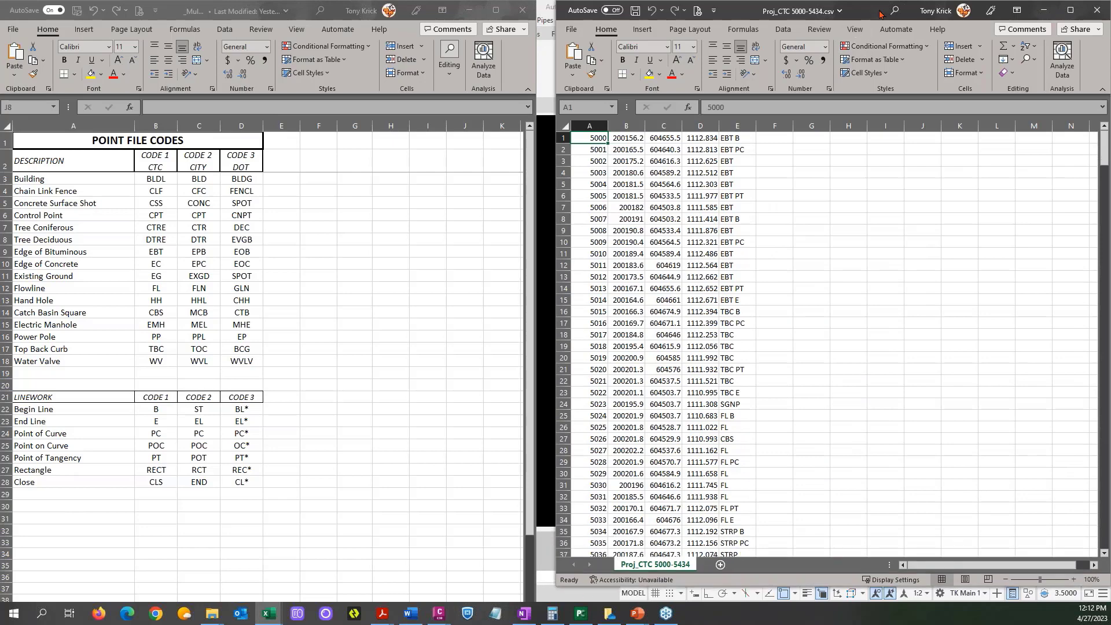
{"action": "left_click_drag", "start_coordinate": [876, 14], "coordinate": [866, 15]}
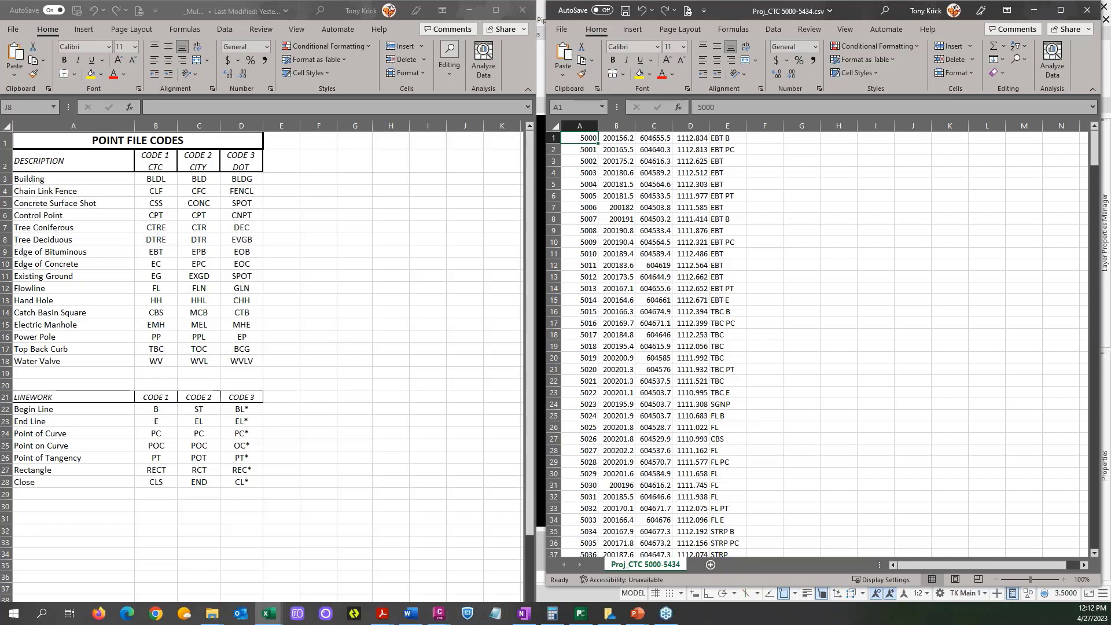
Open the _PF Convert CTC to City.xlsx translation workbook from the Translators folder and put the file browser away.
{"action": "key", "text": "alt+Tab"}
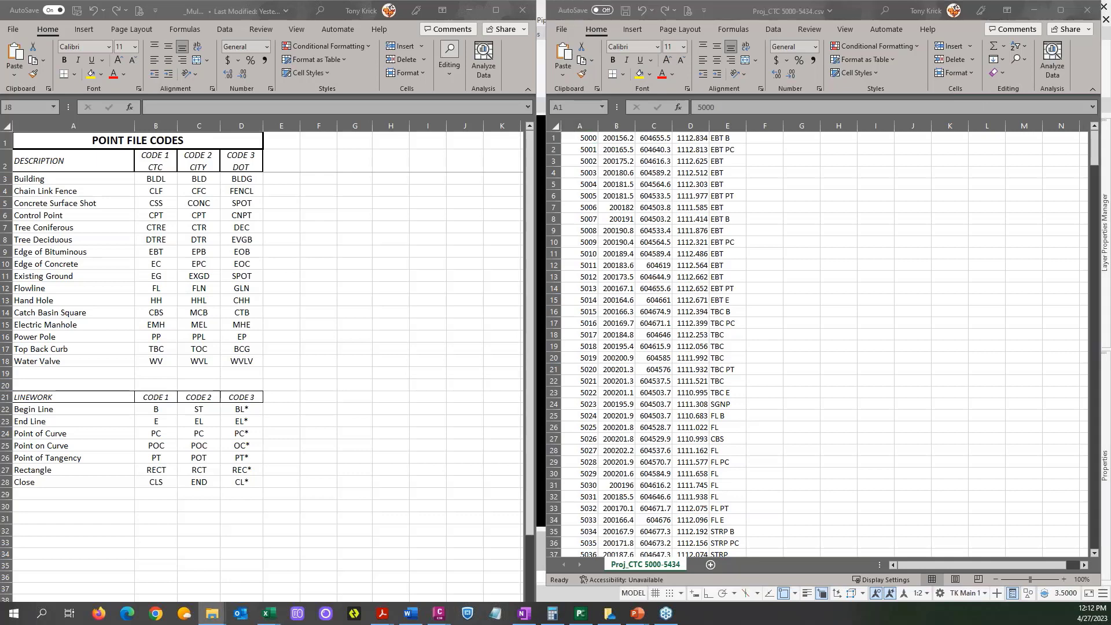
{"action": "left_click_drag", "start_coordinate": [1110, 150], "coordinate": [636, 26]}
{"action": "left_click", "coordinate": [520, 224]}
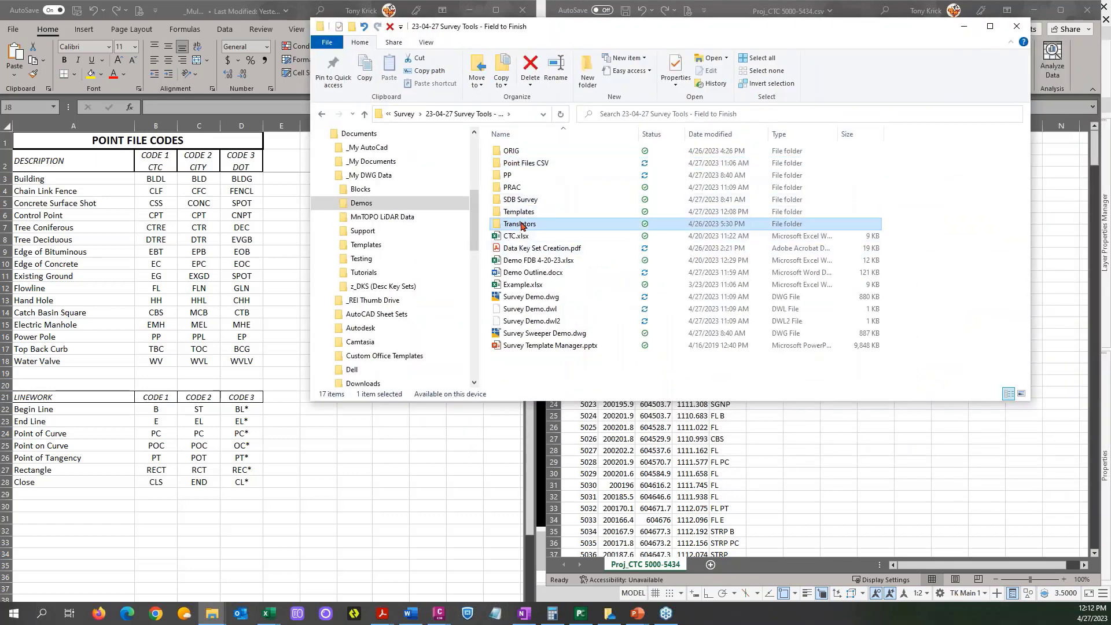
{"action": "double_click", "coordinate": [521, 224]}
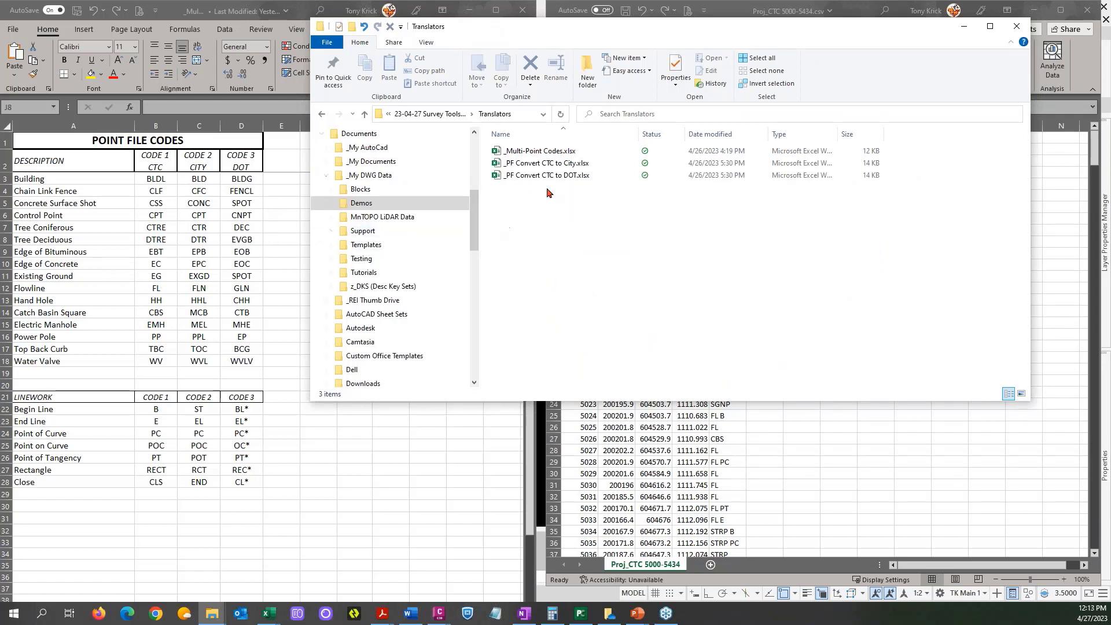
{"action": "left_click_drag", "start_coordinate": [686, 35], "coordinate": [586, 154]}
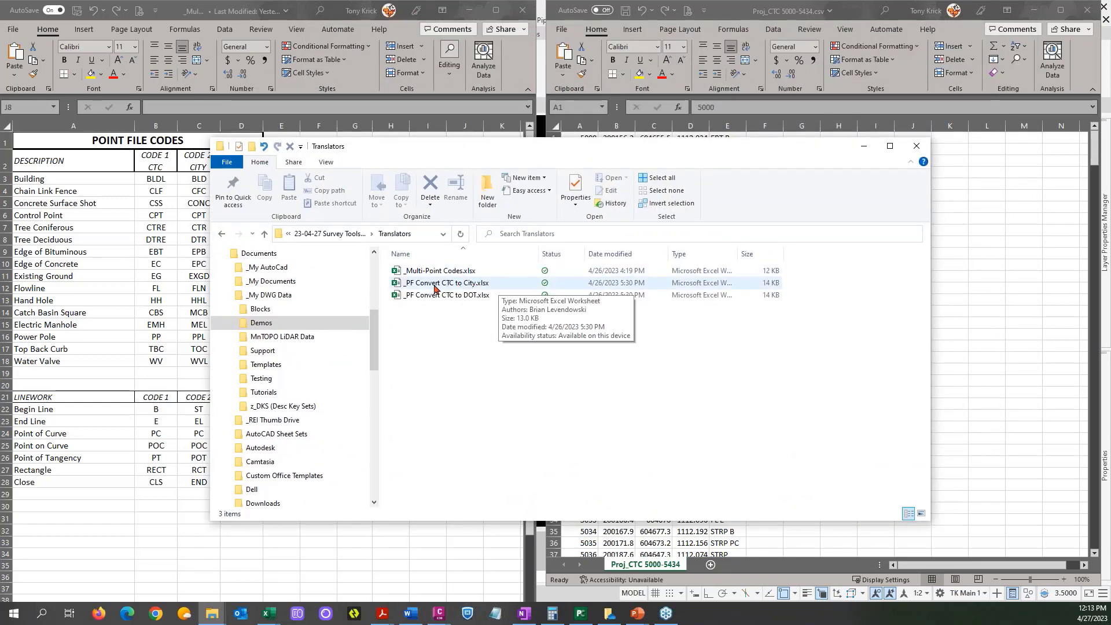
{"action": "left_click_drag", "start_coordinate": [585, 154], "coordinate": [534, 173]}
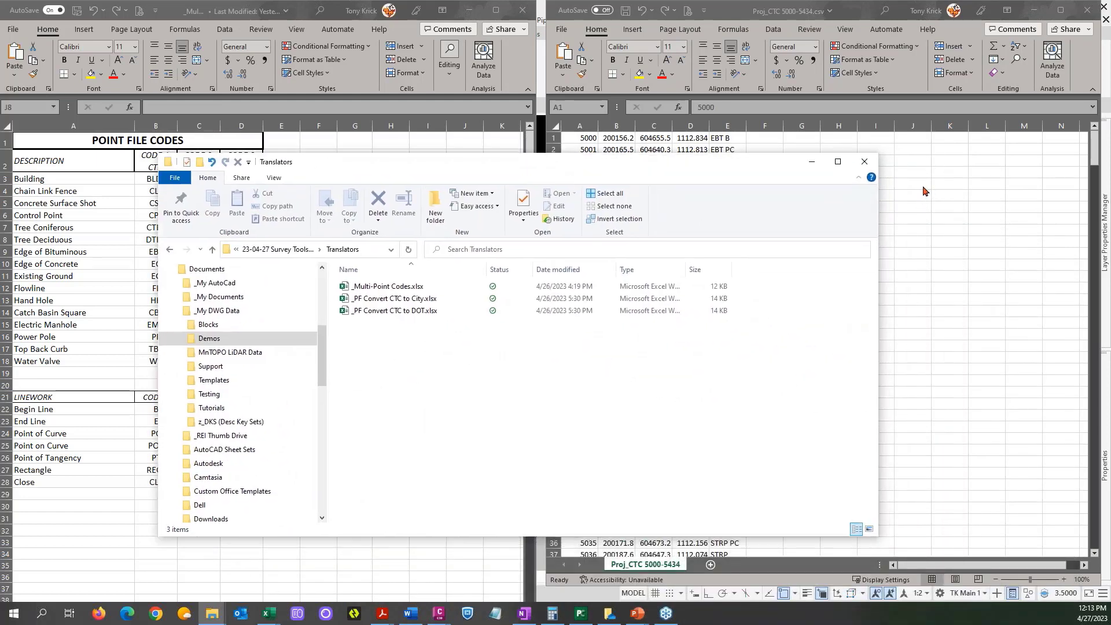
{"action": "left_click", "coordinate": [398, 302]}
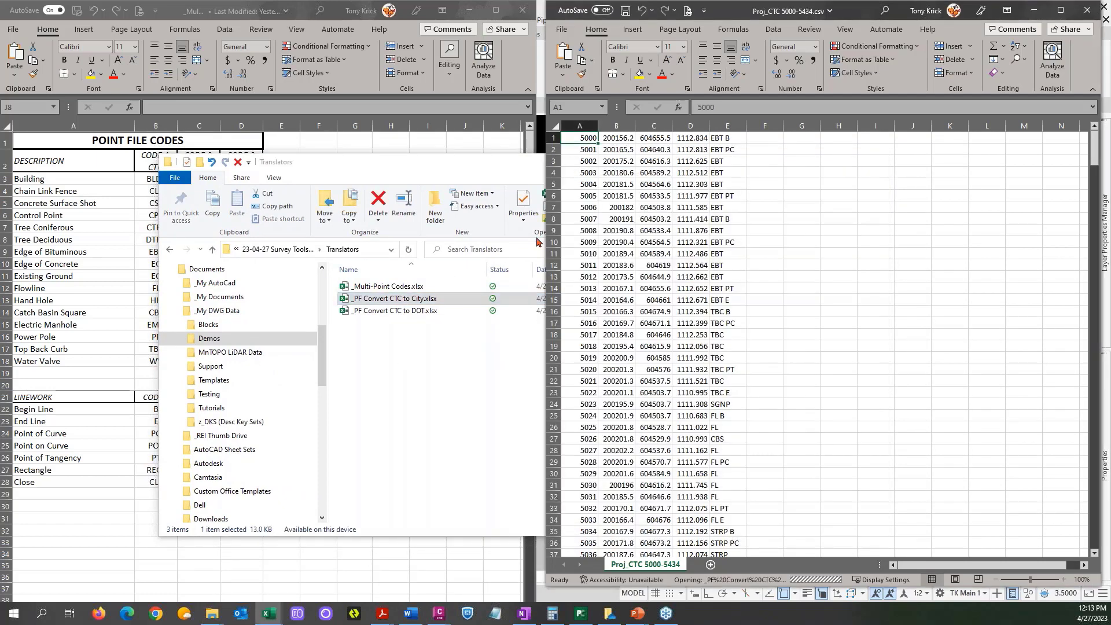
{"action": "left_click_drag", "start_coordinate": [509, 166], "coordinate": [462, 166]}
{"action": "left_click", "coordinate": [767, 162]}
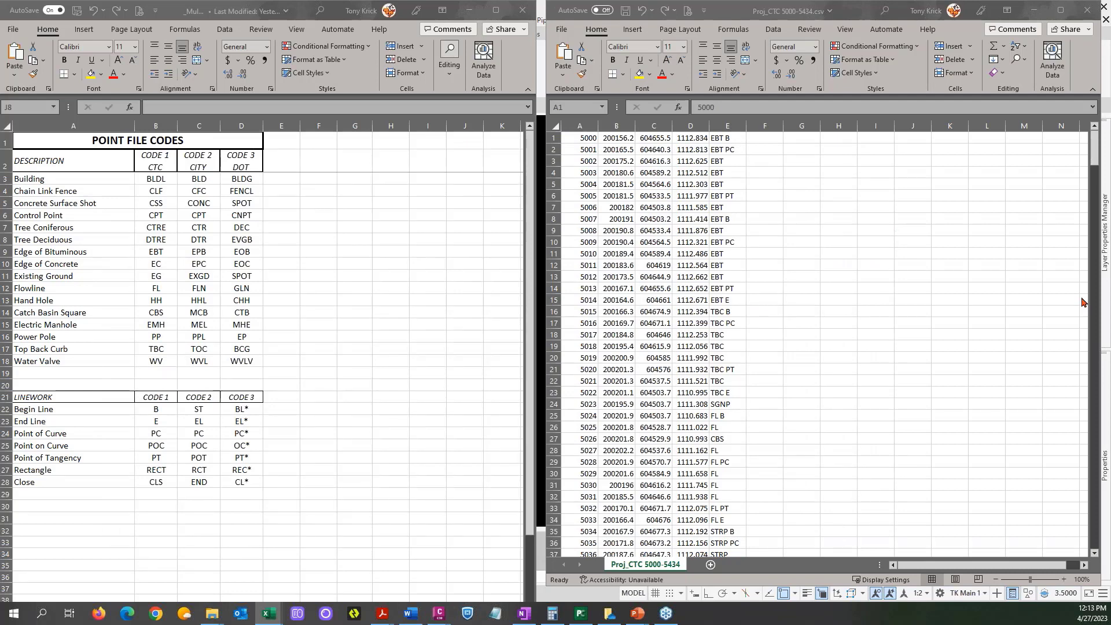
Close the _Multi-Point Codes workbook and load _PF Convert CTC to City.xlsx as the translation file in the Point File Converter.
{"action": "left_click", "coordinate": [1082, 299]}
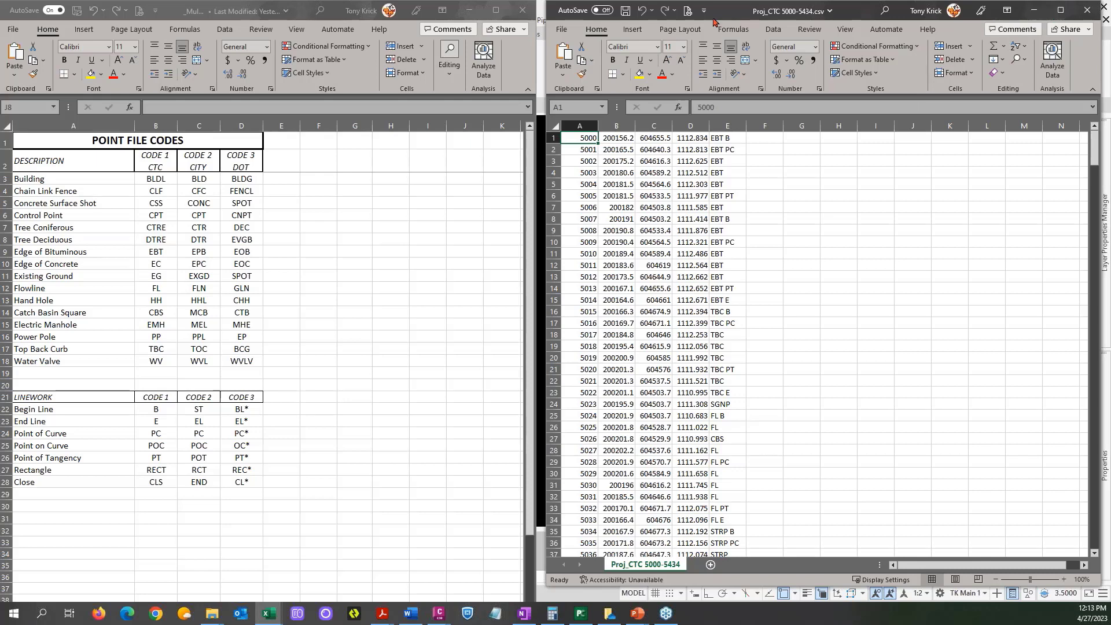
{"action": "left_click", "coordinate": [522, 10]}
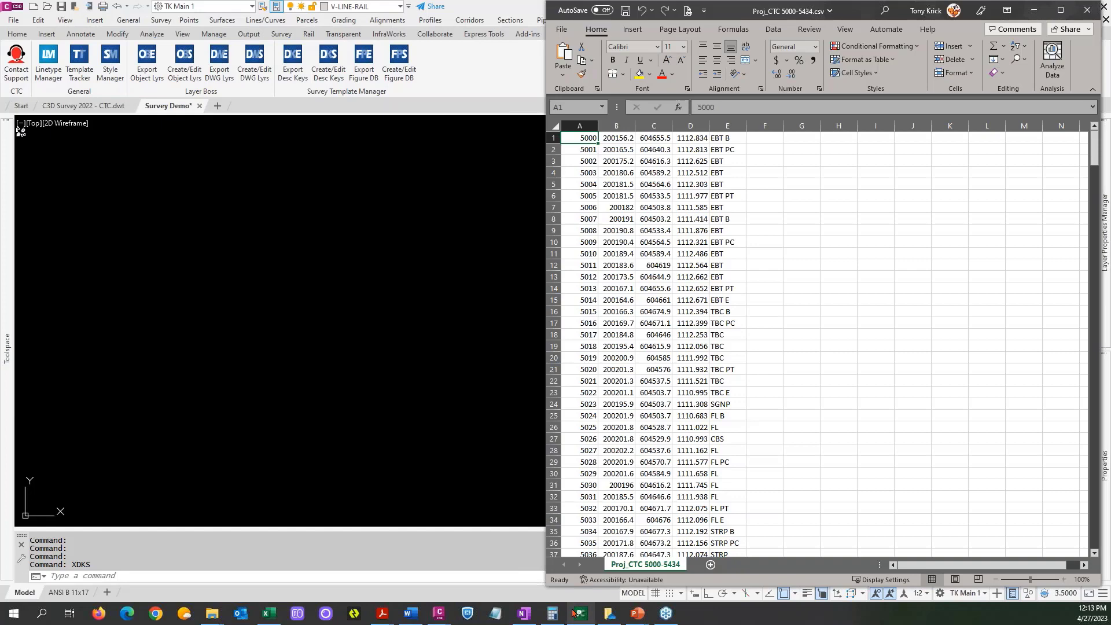
{"action": "left_click", "coordinate": [576, 612]}
{"action": "left_click_drag", "start_coordinate": [491, 145], "coordinate": [434, 150]}
{"action": "left_click", "coordinate": [548, 188]}
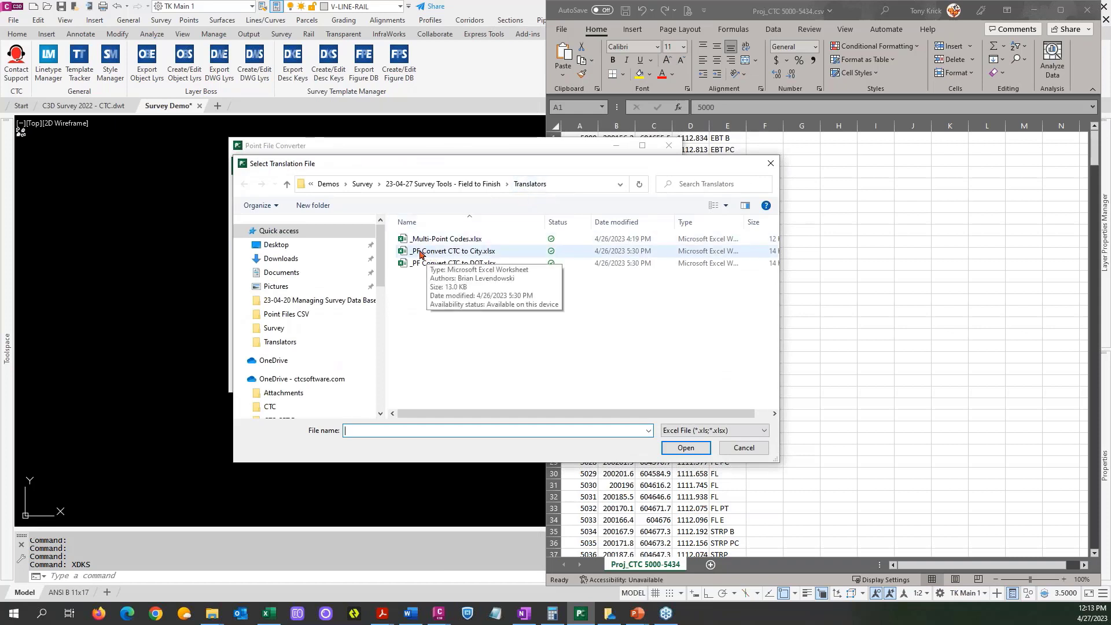
{"action": "left_click", "coordinate": [430, 253]}
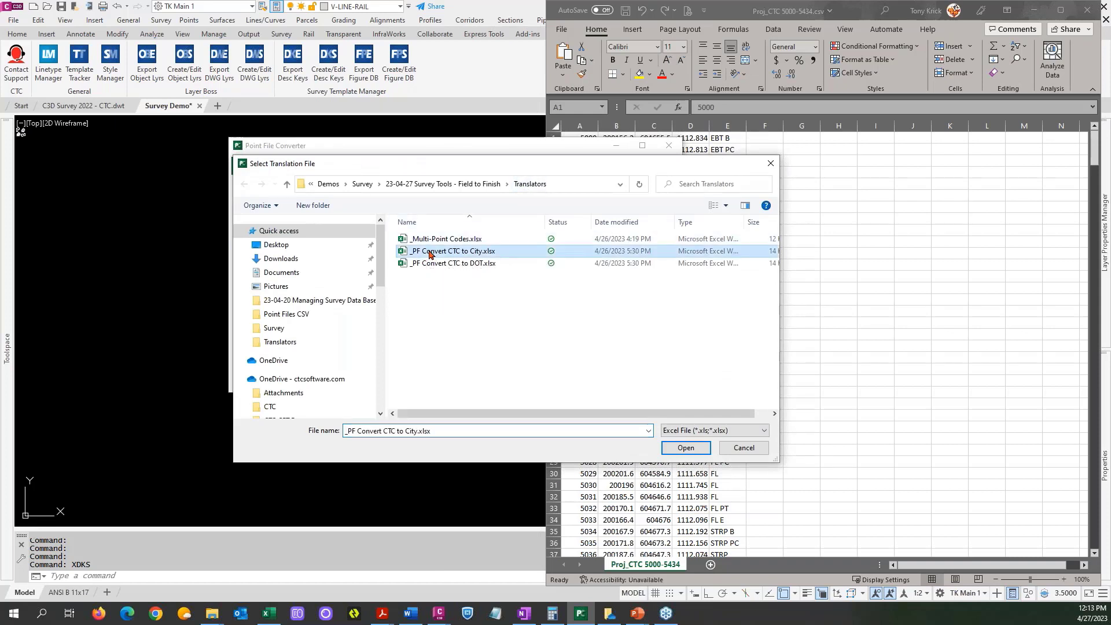
{"action": "left_click", "coordinate": [686, 448]}
Add Proj_CTC 5000-5434.csv from the Point Files CSV folder to the Point File Converter's files to convert.
{"action": "left_click_drag", "start_coordinate": [481, 149], "coordinate": [376, 128]}
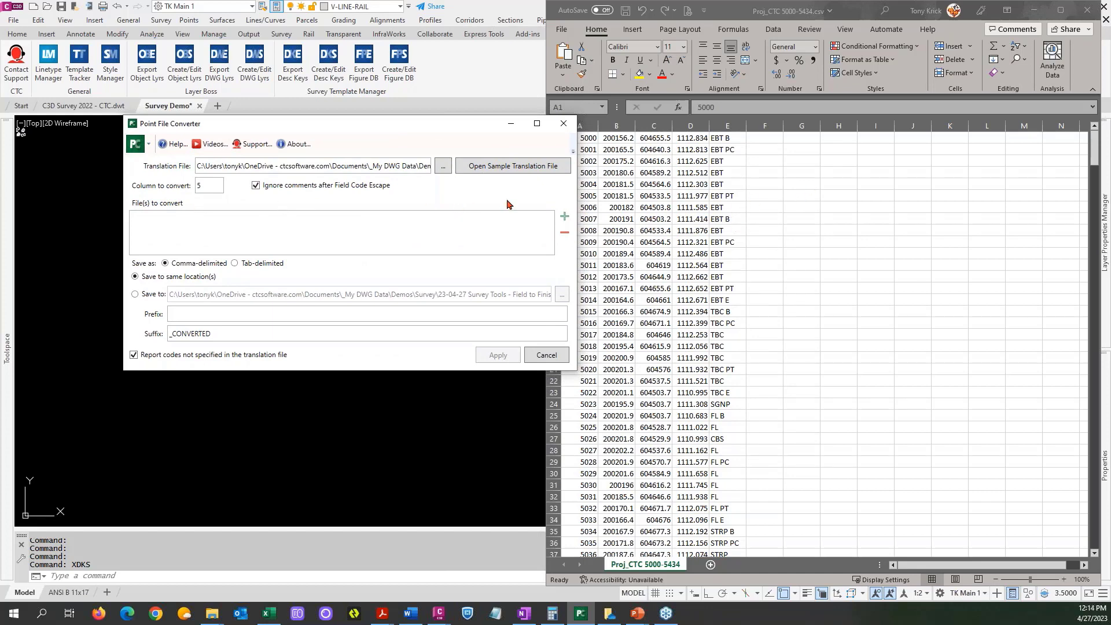
{"action": "left_click", "coordinate": [564, 218]}
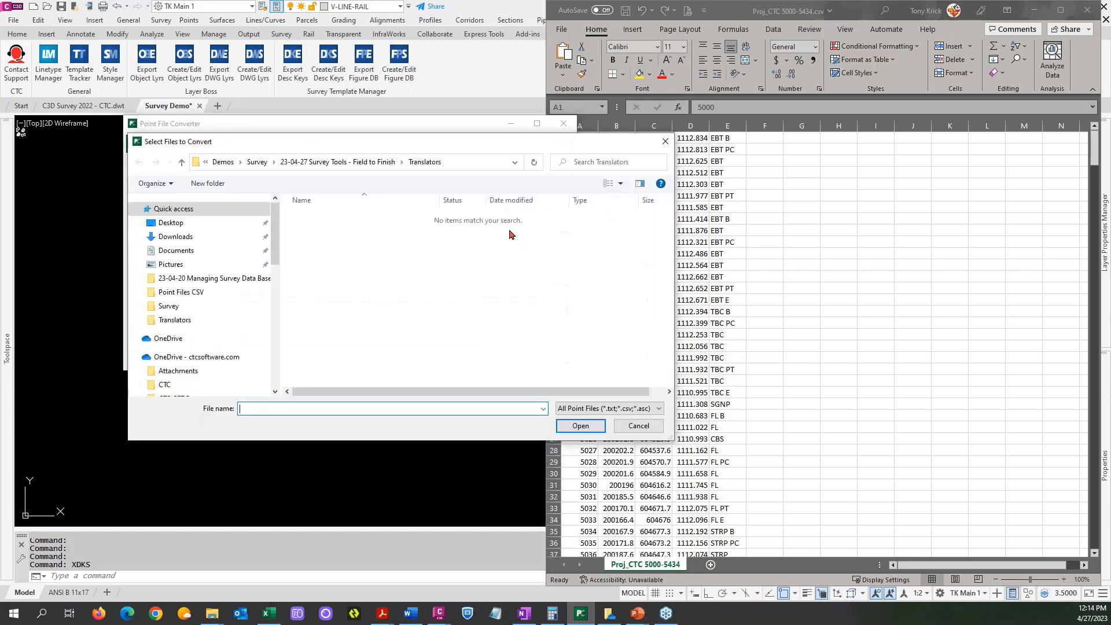
{"action": "left_click", "coordinate": [356, 164]}
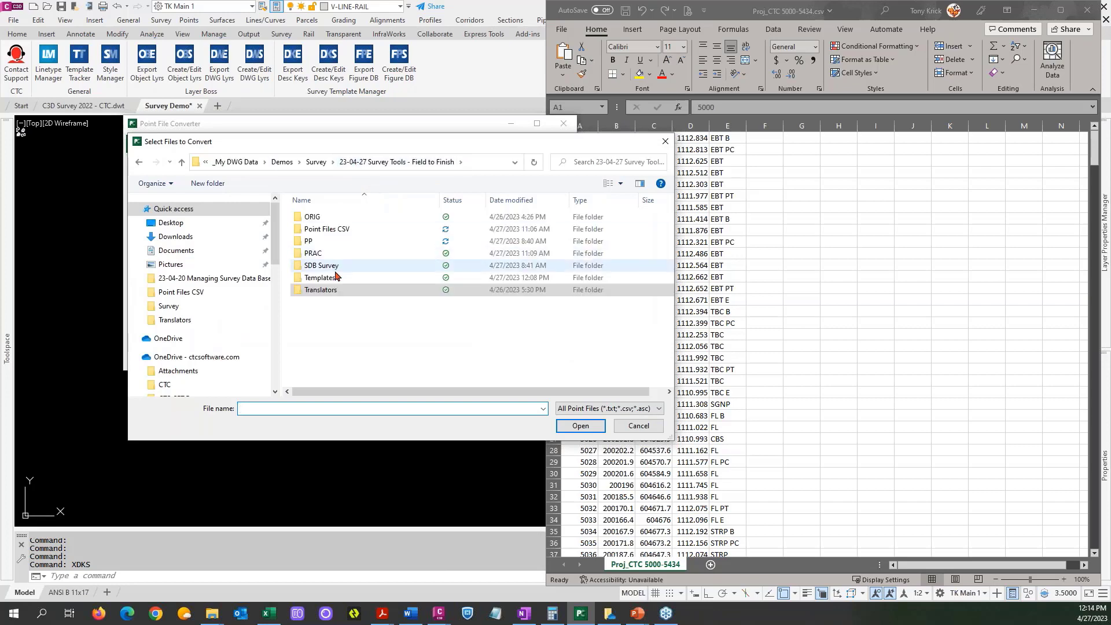
{"action": "double_click", "coordinate": [336, 231]}
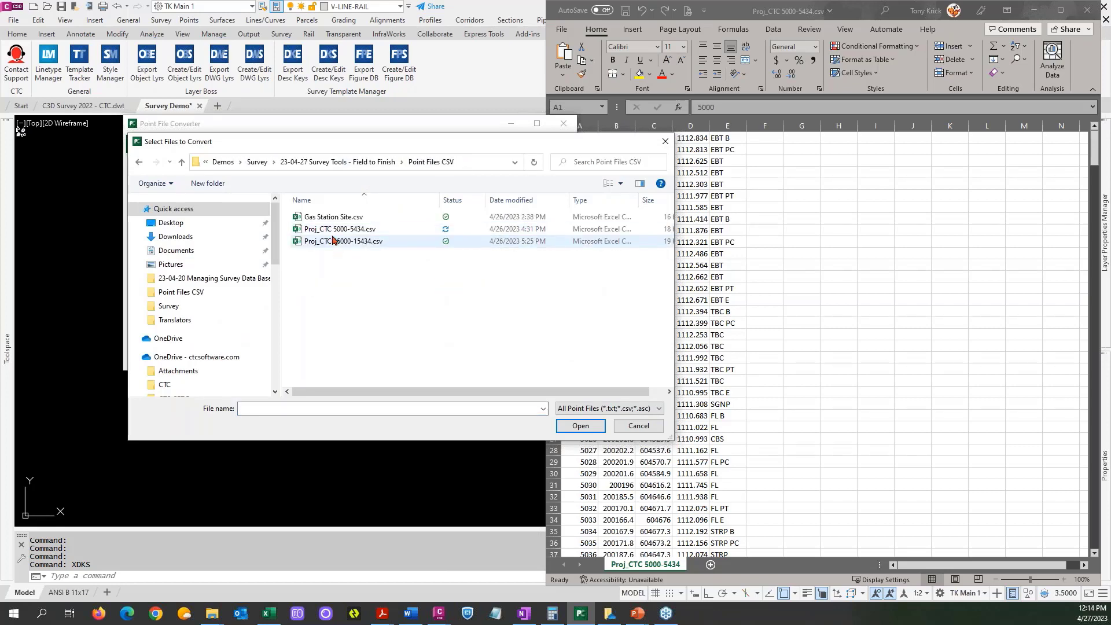
{"action": "left_click", "coordinate": [332, 230]}
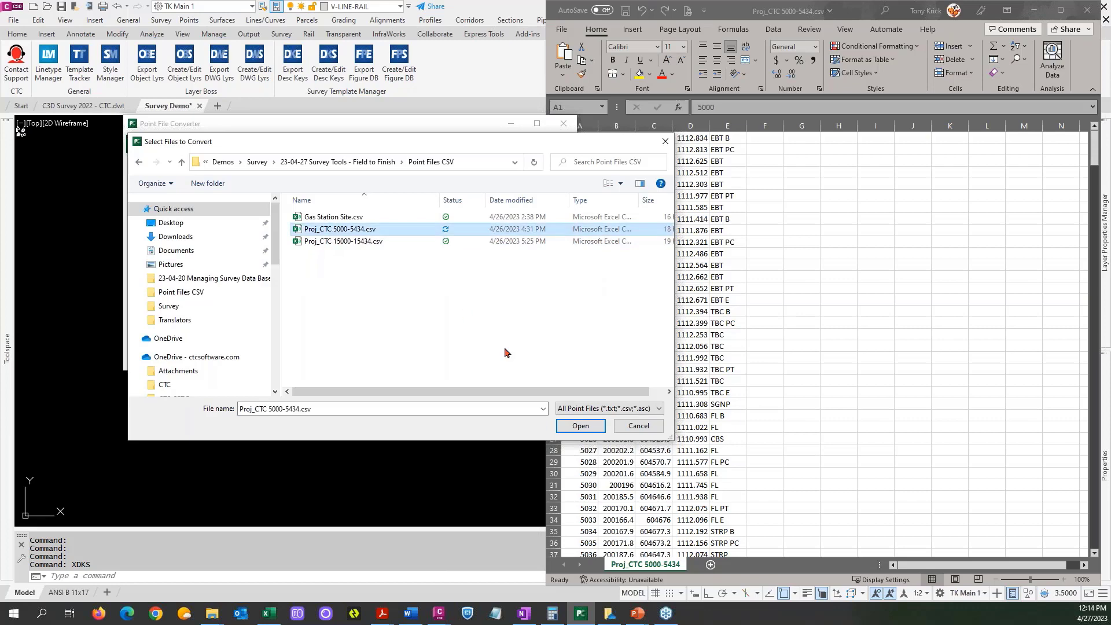
{"action": "left_click", "coordinate": [580, 426]}
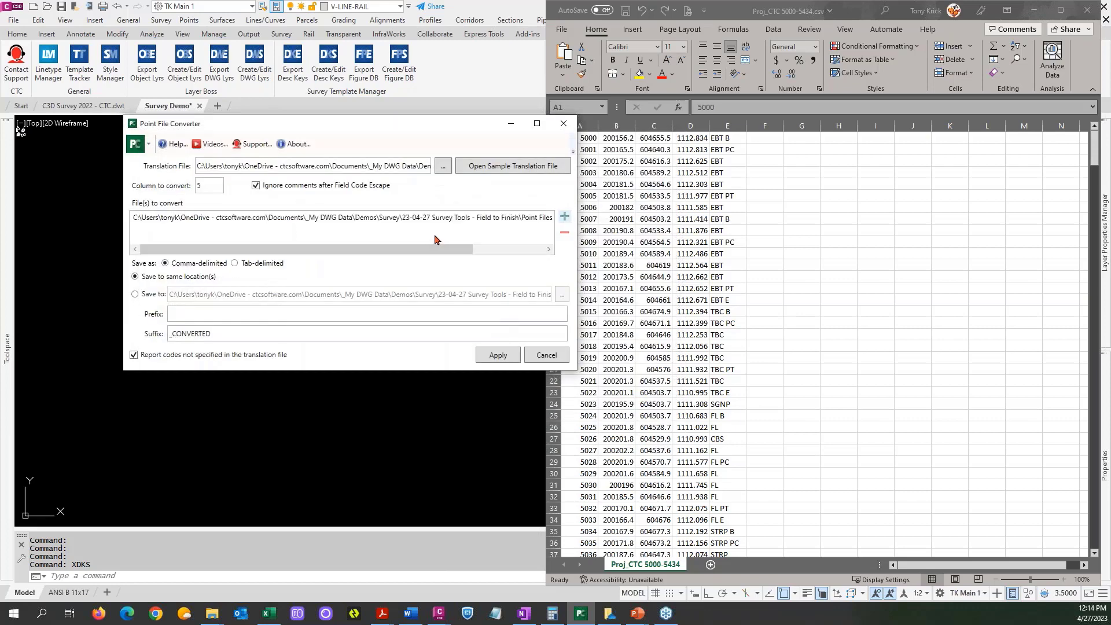
Add Proj_CTC 15000-15434.csv to the files to convert and move the Point File Converter clear of the point spreadsheet.
{"action": "left_click", "coordinate": [562, 217]}
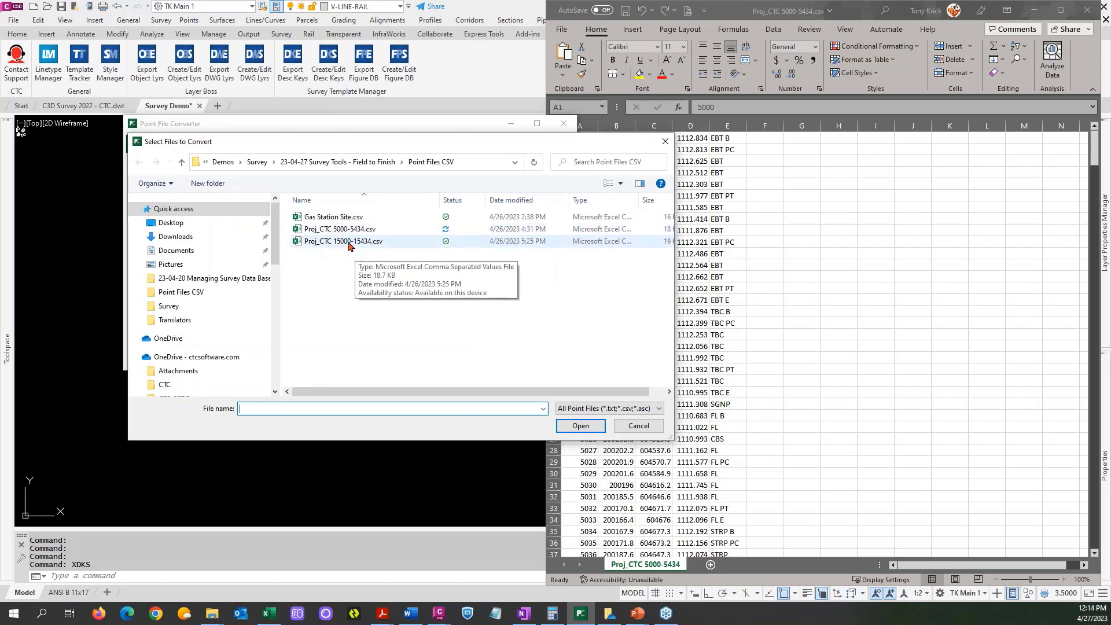
{"action": "left_click", "coordinate": [349, 243]}
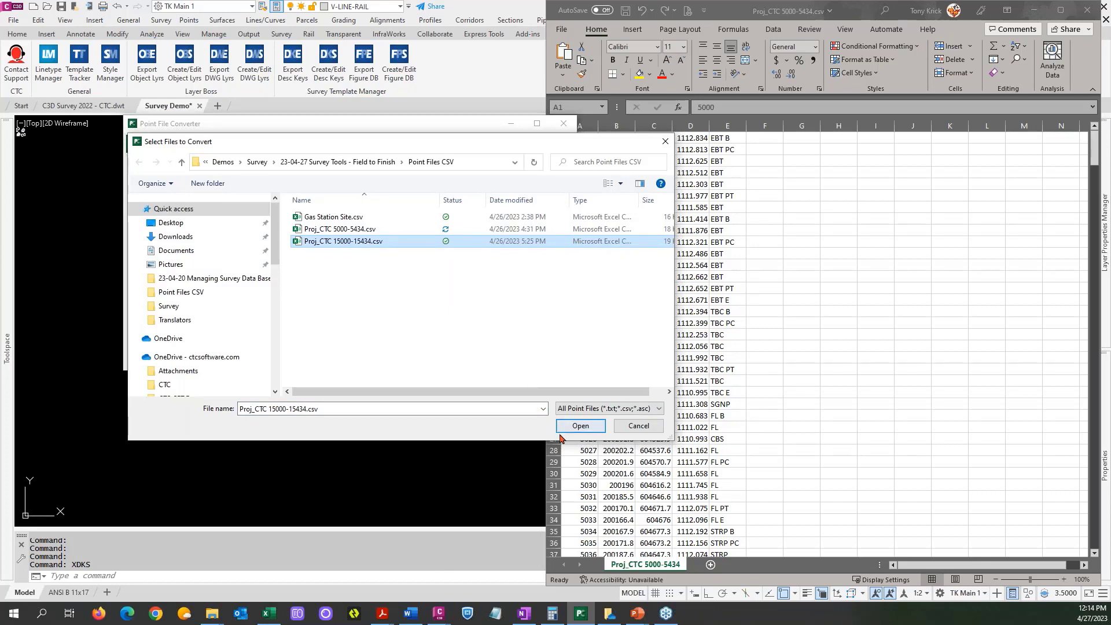
{"action": "left_click", "coordinate": [578, 426]}
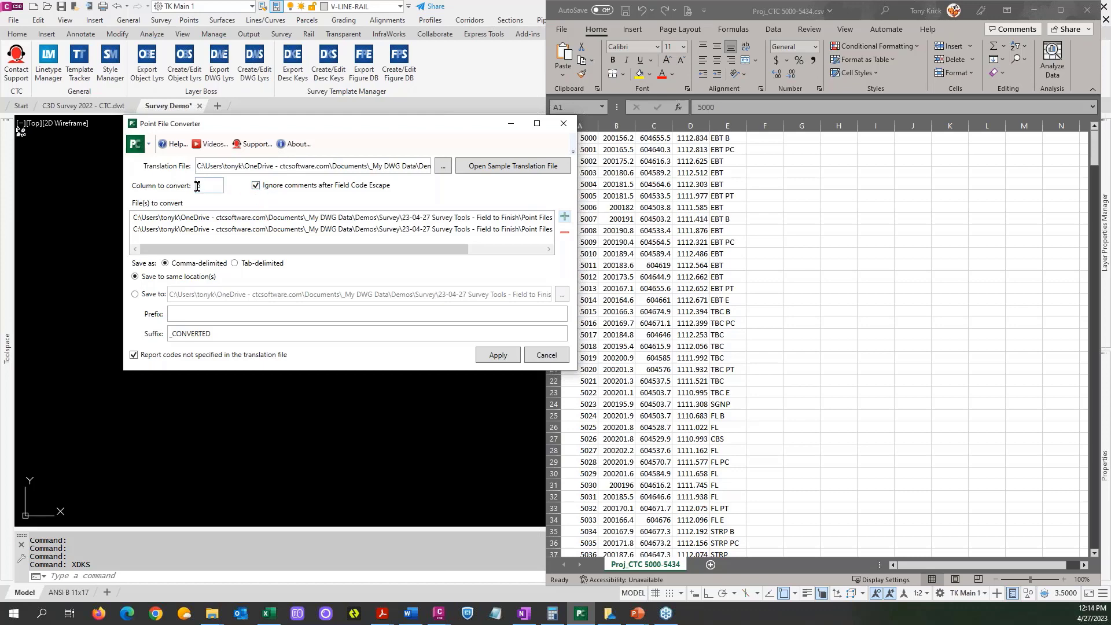
{"action": "left_click_drag", "start_coordinate": [277, 125], "coordinate": [216, 96]}
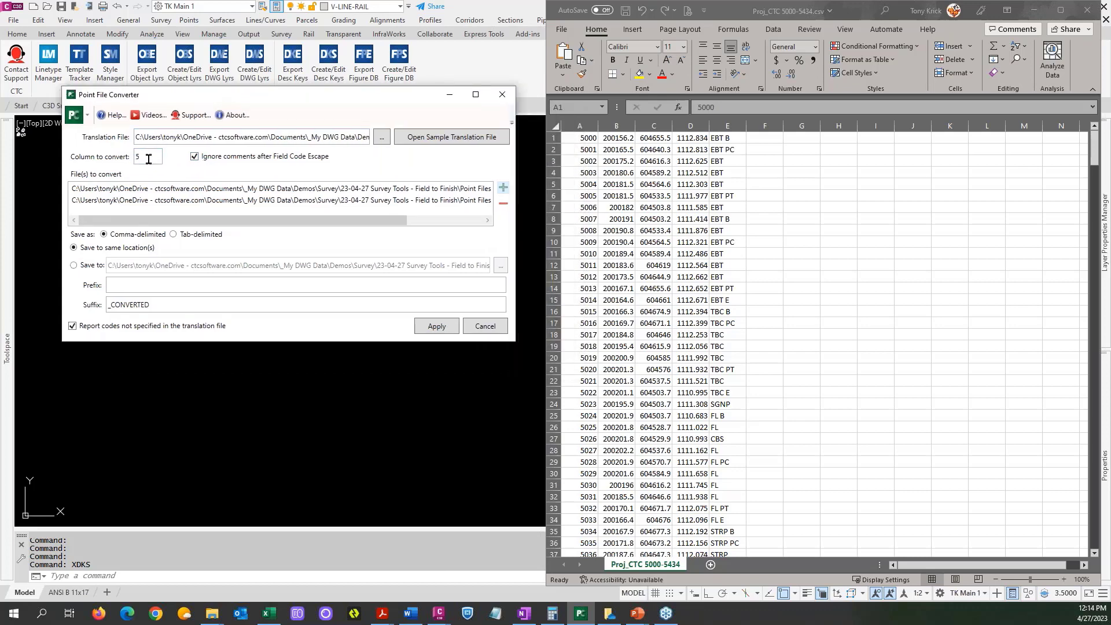
Keep the output in the same location, set the suffix to _CONVERTED TK, and run the conversion of both point files.
{"action": "left_click", "coordinate": [585, 139]}
{"action": "left_click", "coordinate": [74, 266]}
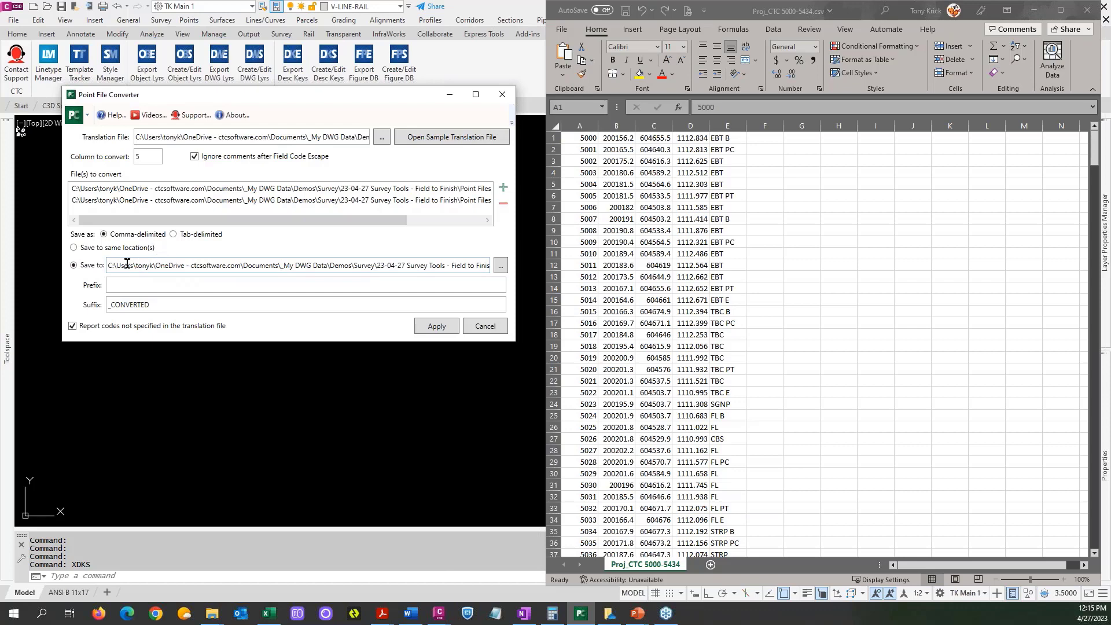
{"action": "left_click", "coordinate": [74, 247]}
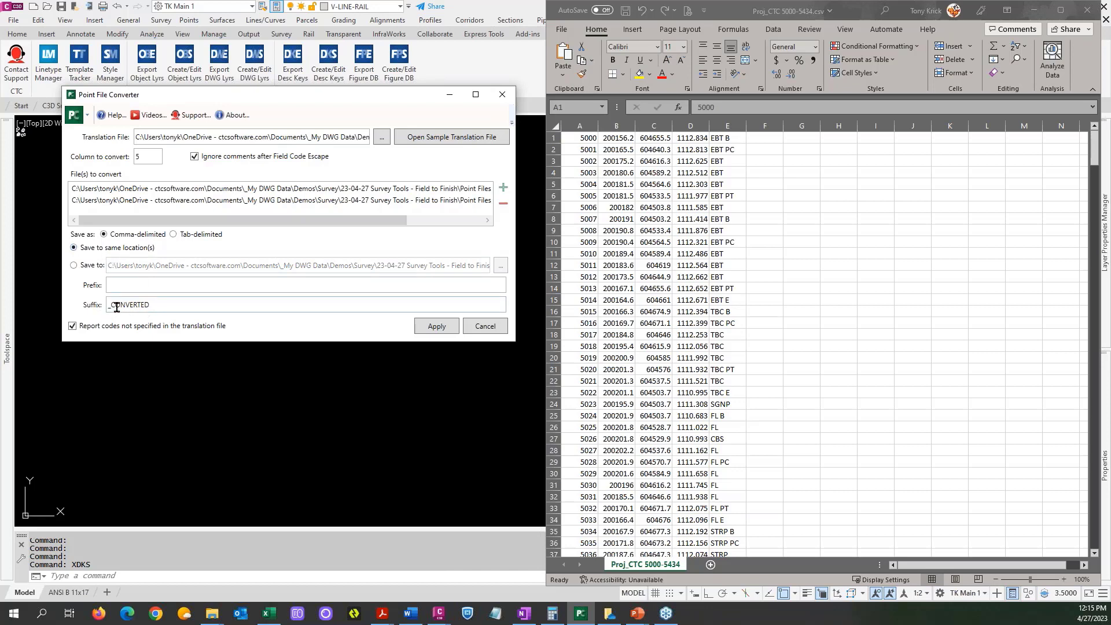
{"action": "left_click", "coordinate": [153, 305]}
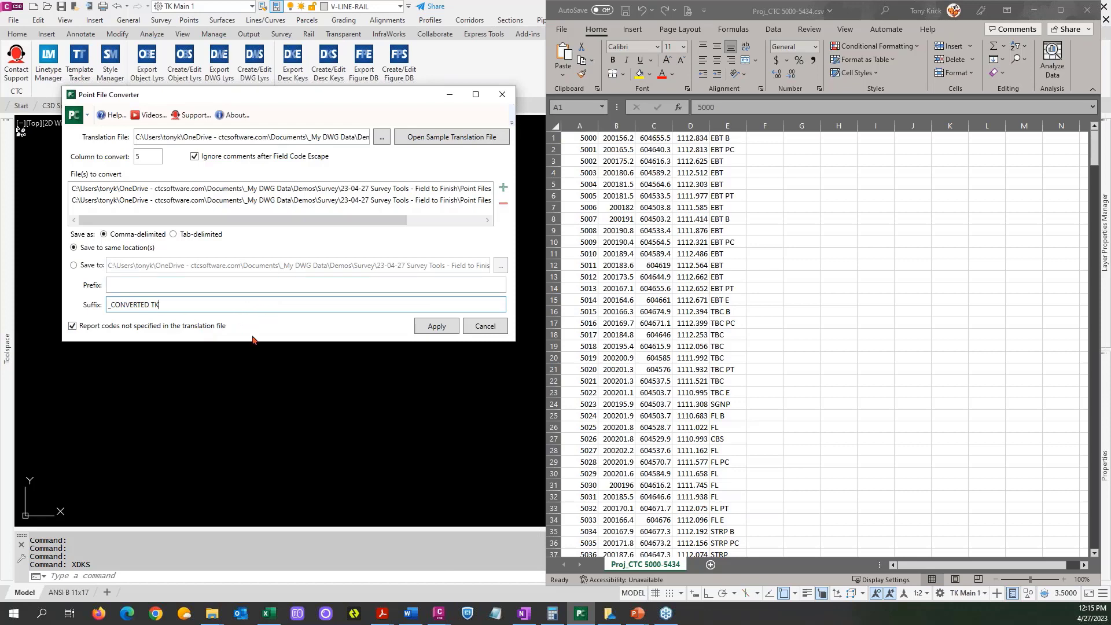
{"action": "left_click", "coordinate": [437, 327]}
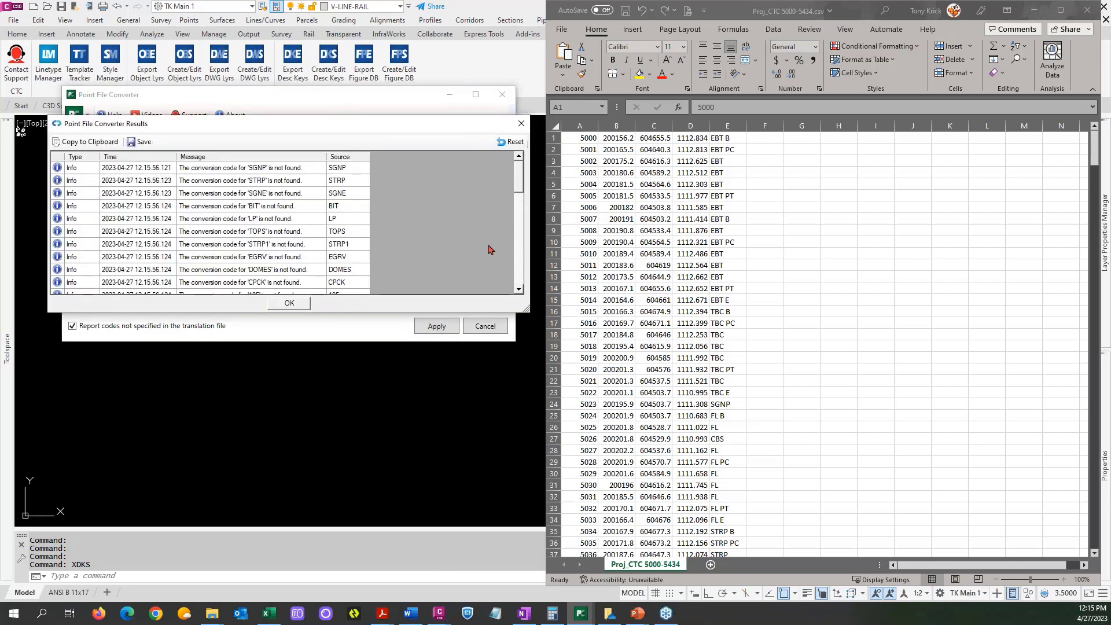
Enlarge and reposition the conversion results to review codes not specified in the translation file, and dismiss the report and completion notice.
{"action": "left_click_drag", "start_coordinate": [526, 310], "coordinate": [592, 413]}
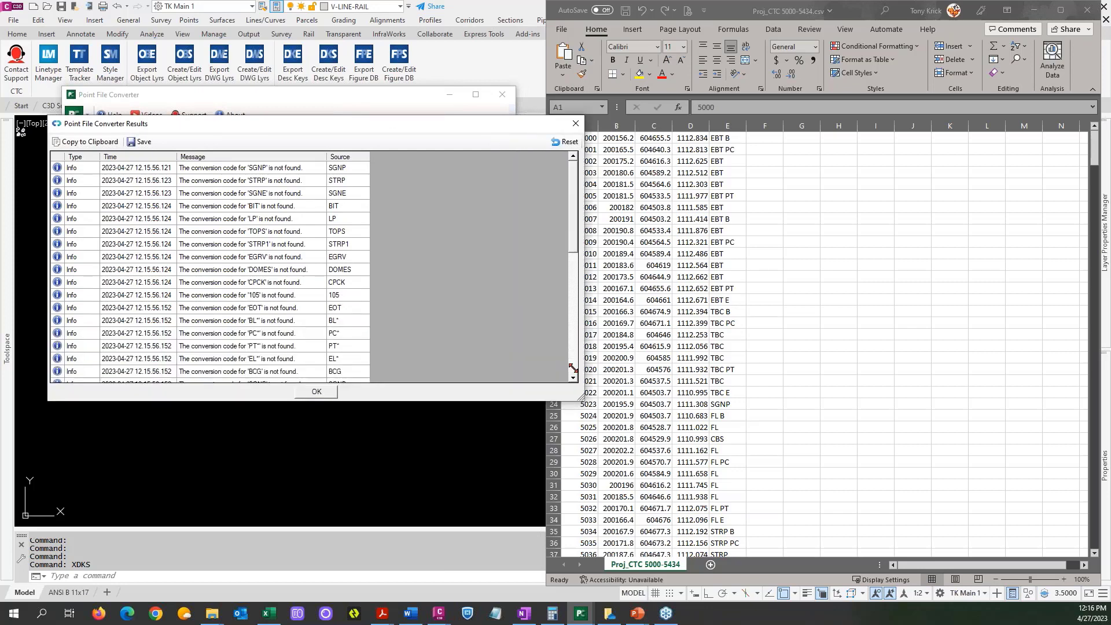
{"action": "left_click_drag", "start_coordinate": [370, 119], "coordinate": [399, 104]}
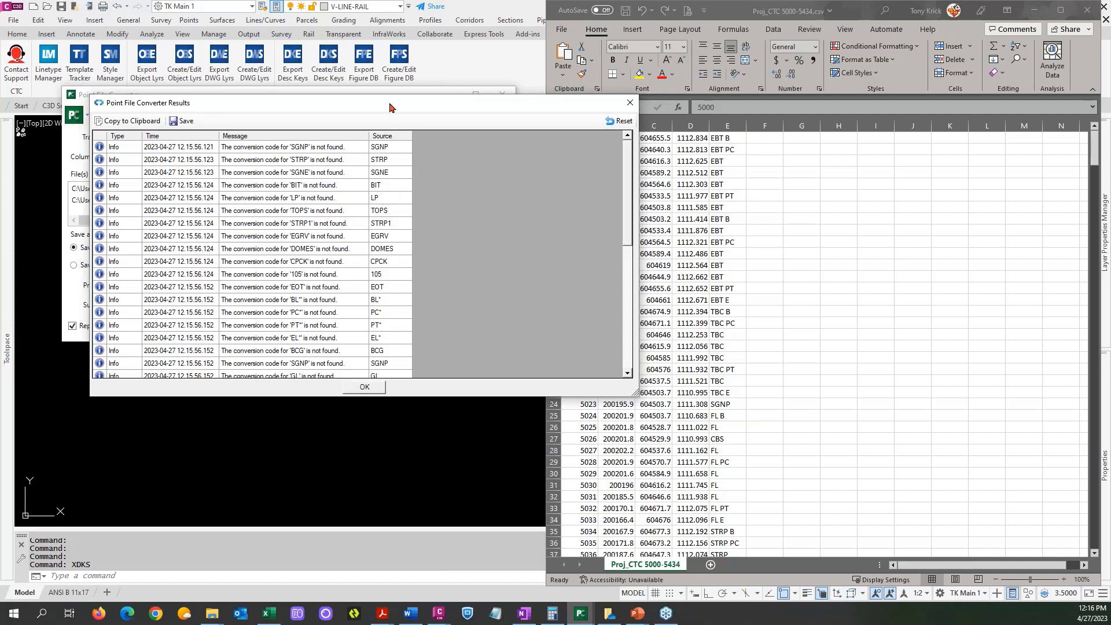
{"action": "left_click_drag", "start_coordinate": [421, 110], "coordinate": [674, 116]}
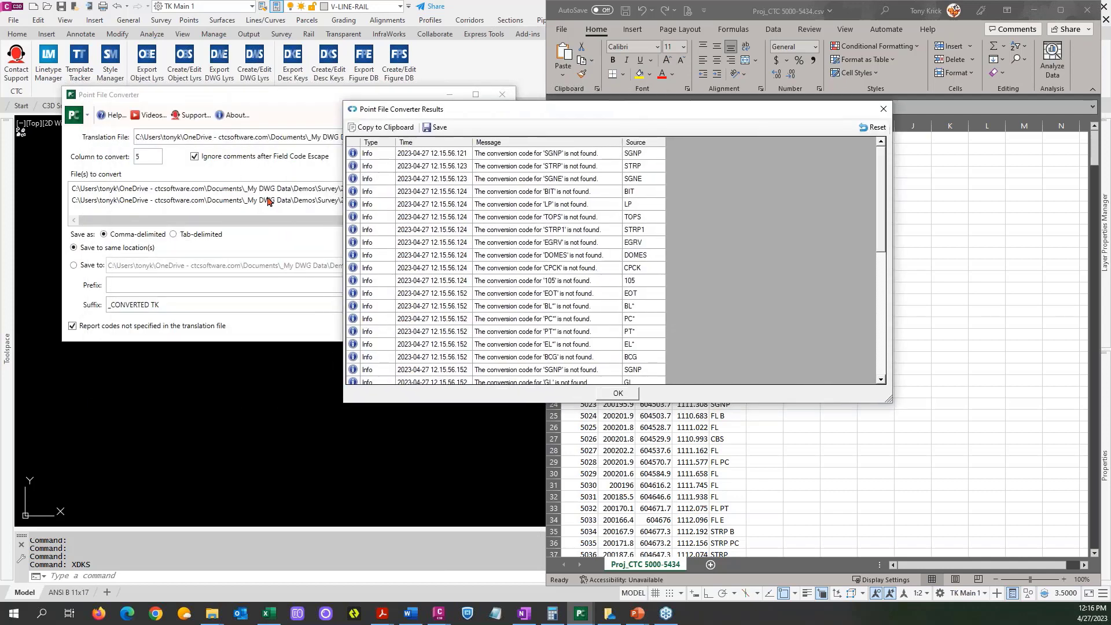
{"action": "left_click_drag", "start_coordinate": [580, 113], "coordinate": [530, 106]}
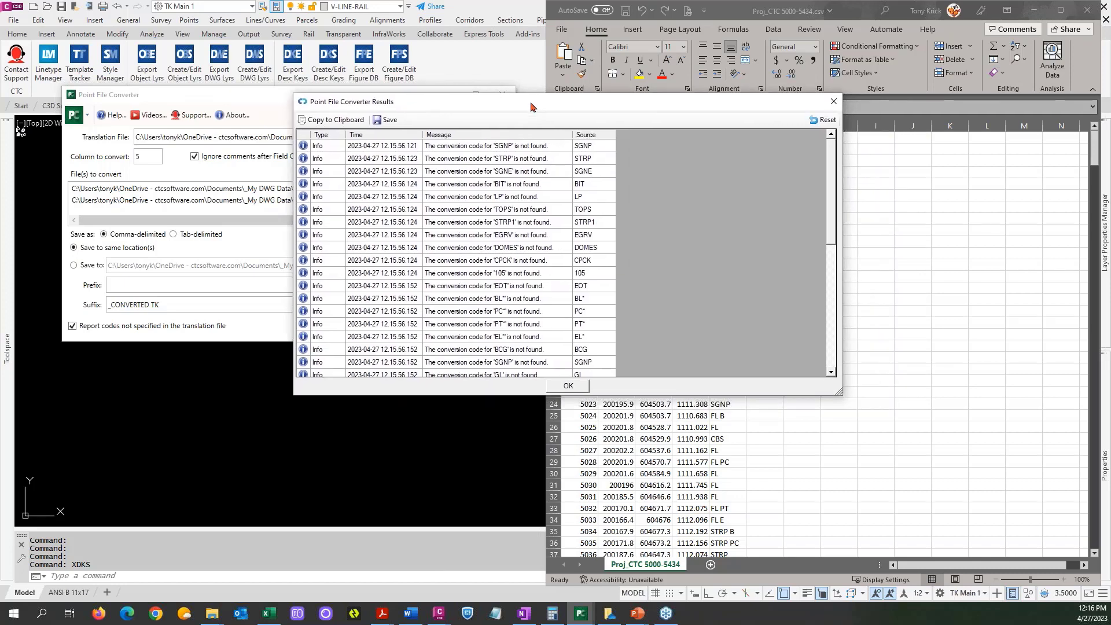
{"action": "left_click", "coordinate": [569, 386]}
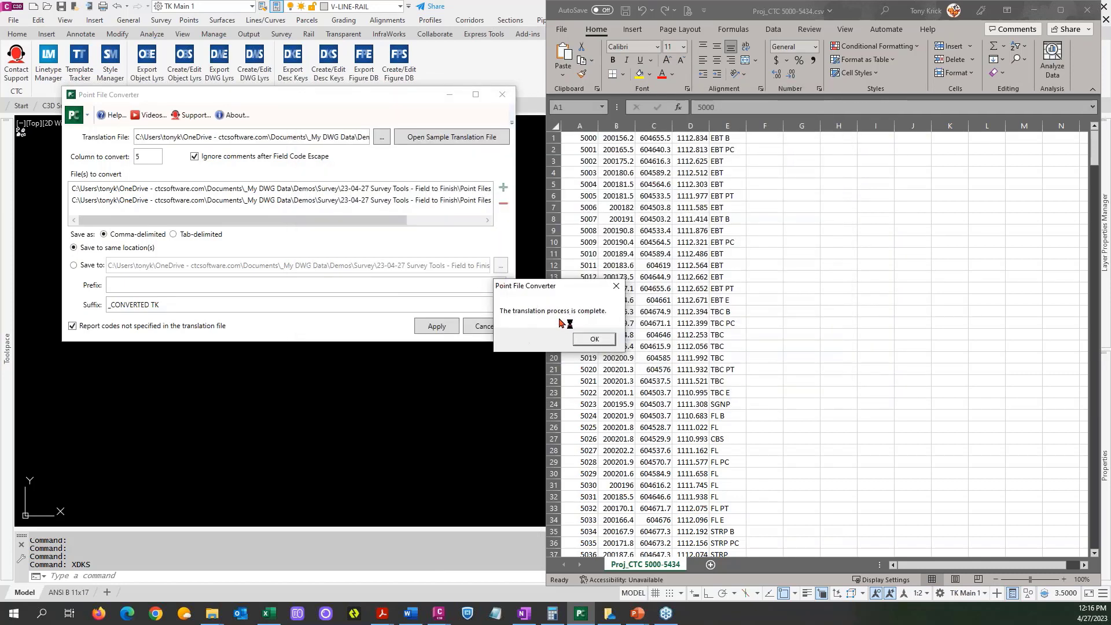
{"action": "left_click", "coordinate": [594, 342]}
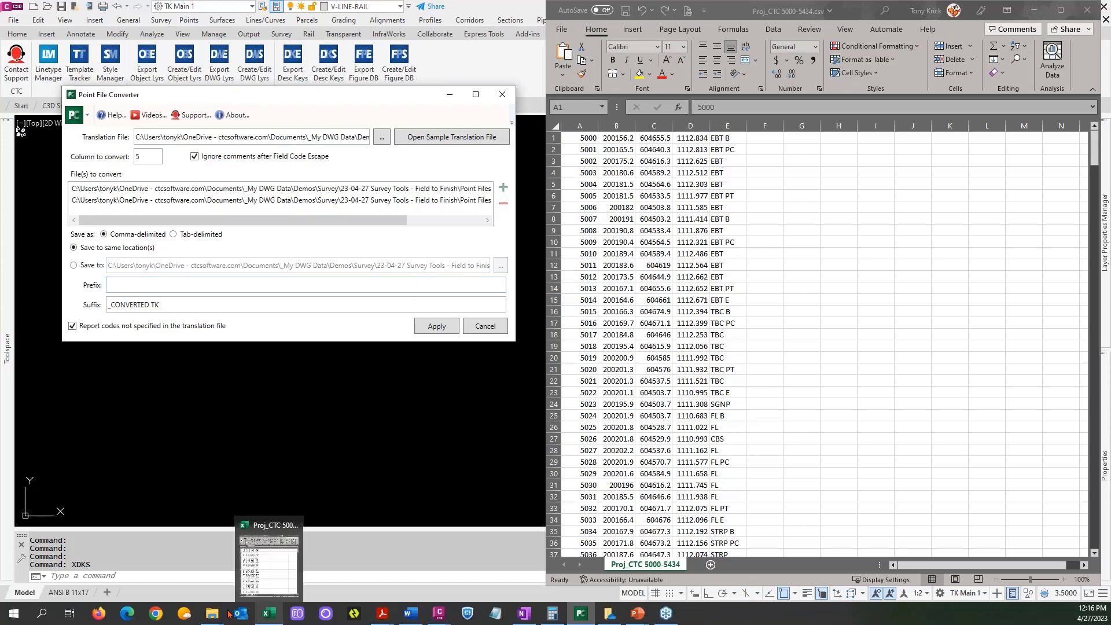
Browse from the Translators folder to the neighbouring Point Files CSV folder and position its window to check the converter's output files.
{"action": "mouse_move", "coordinate": [212, 613]}
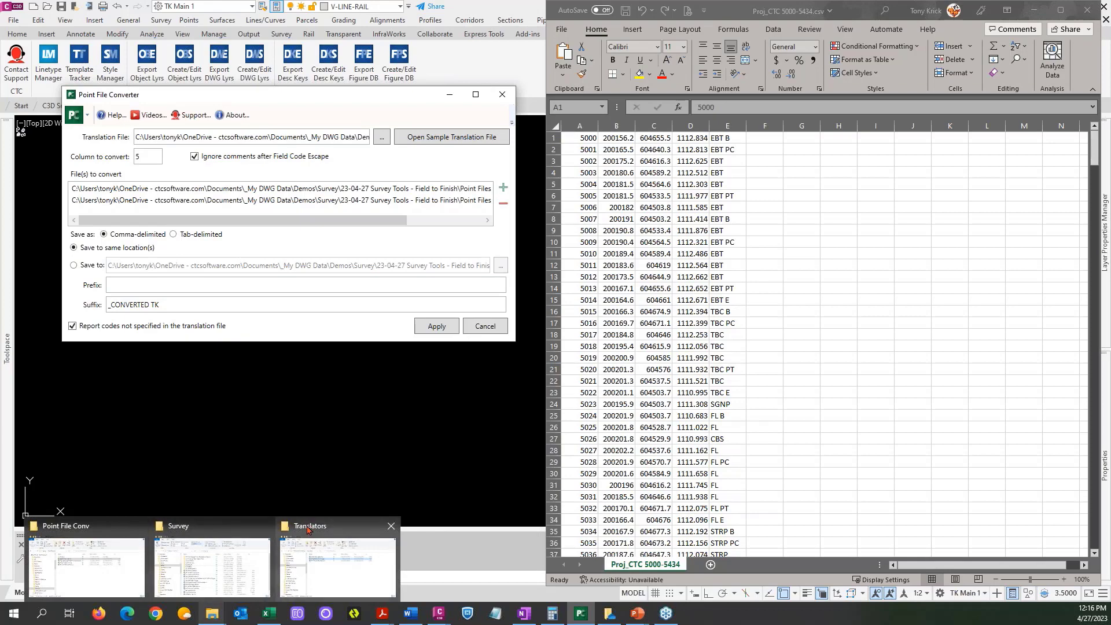
{"action": "mouse_move", "coordinate": [232, 528]}
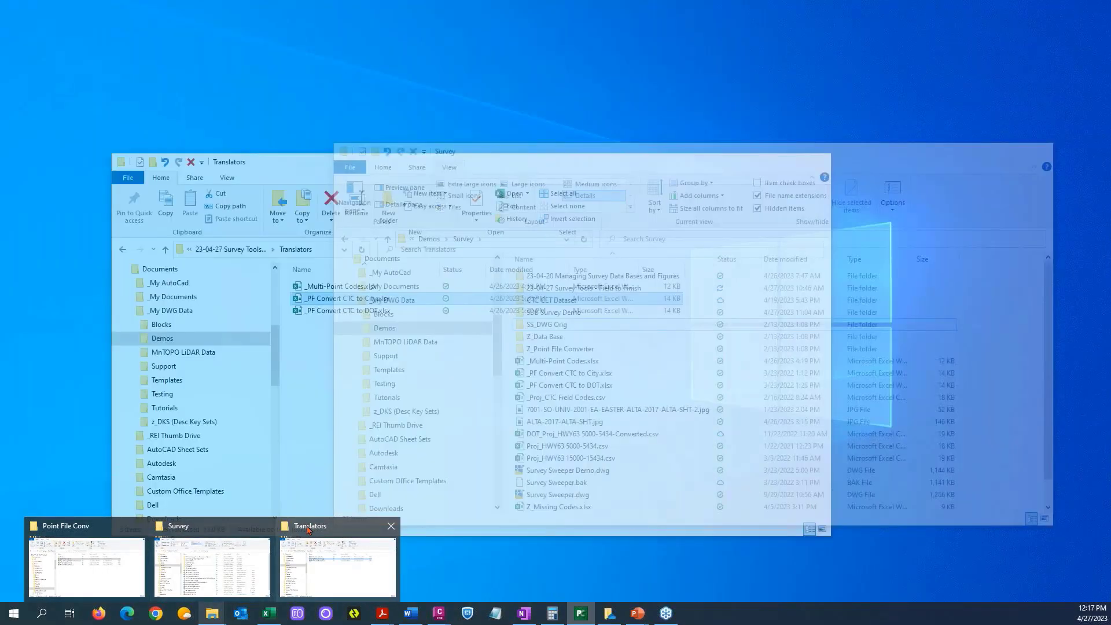
{"action": "left_click", "coordinate": [323, 556]}
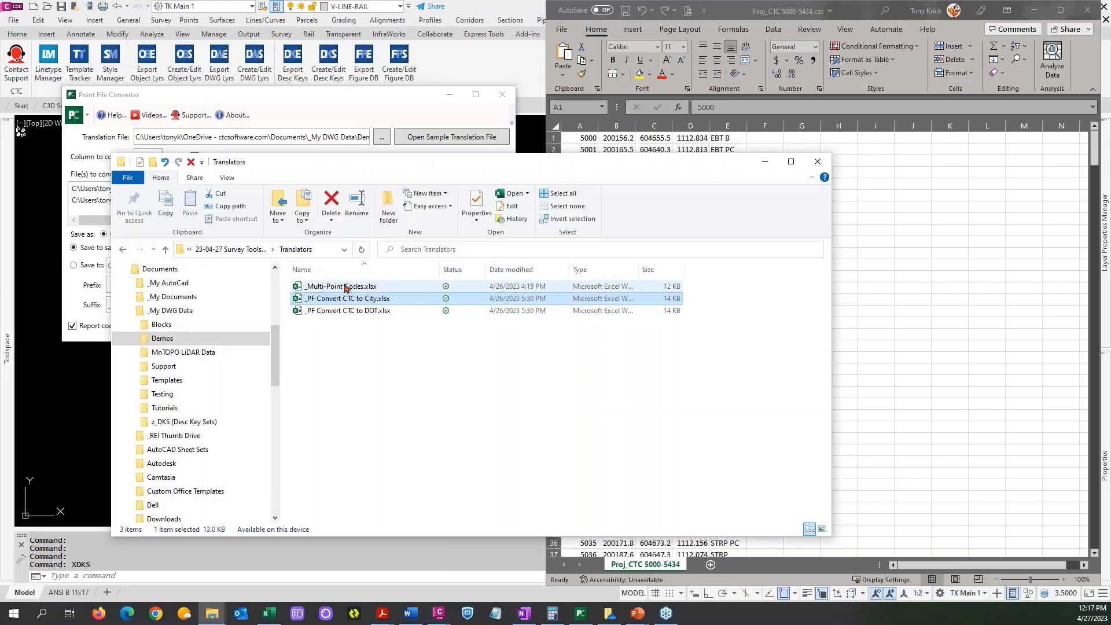
{"action": "left_click", "coordinate": [249, 250]}
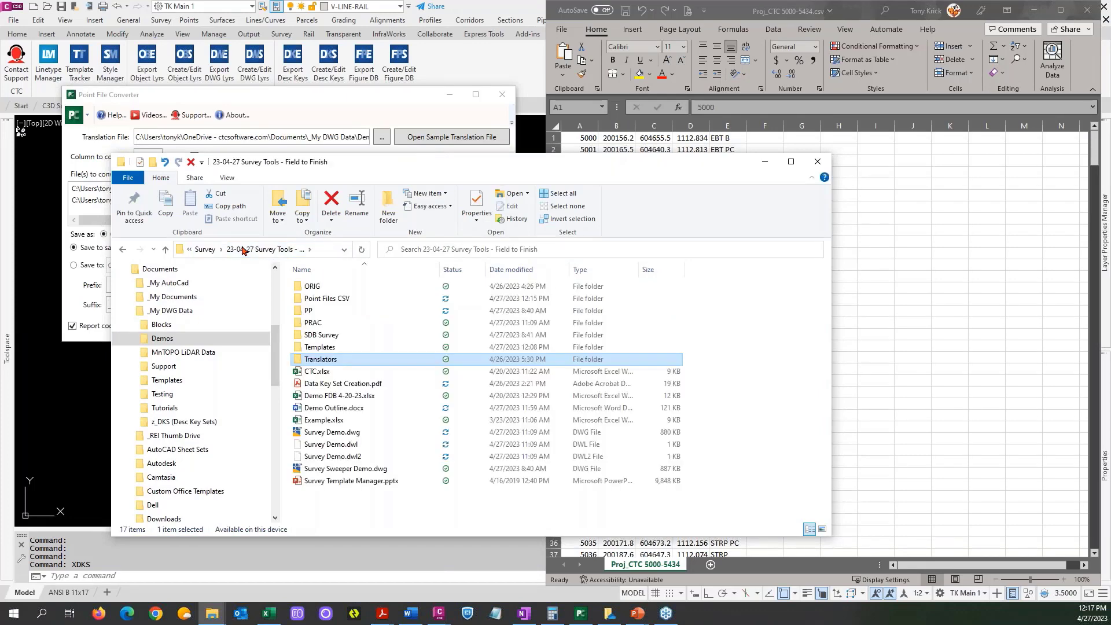
{"action": "double_click", "coordinate": [315, 298]}
{"action": "left_click", "coordinate": [317, 299]}
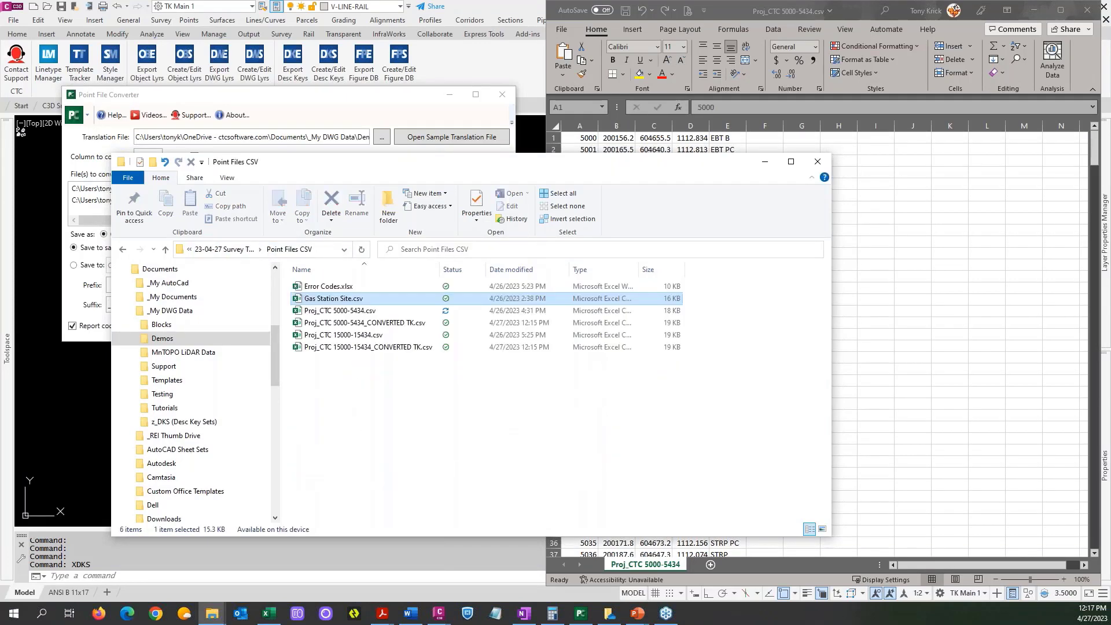
{"action": "left_click_drag", "start_coordinate": [463, 177], "coordinate": [608, 171]}
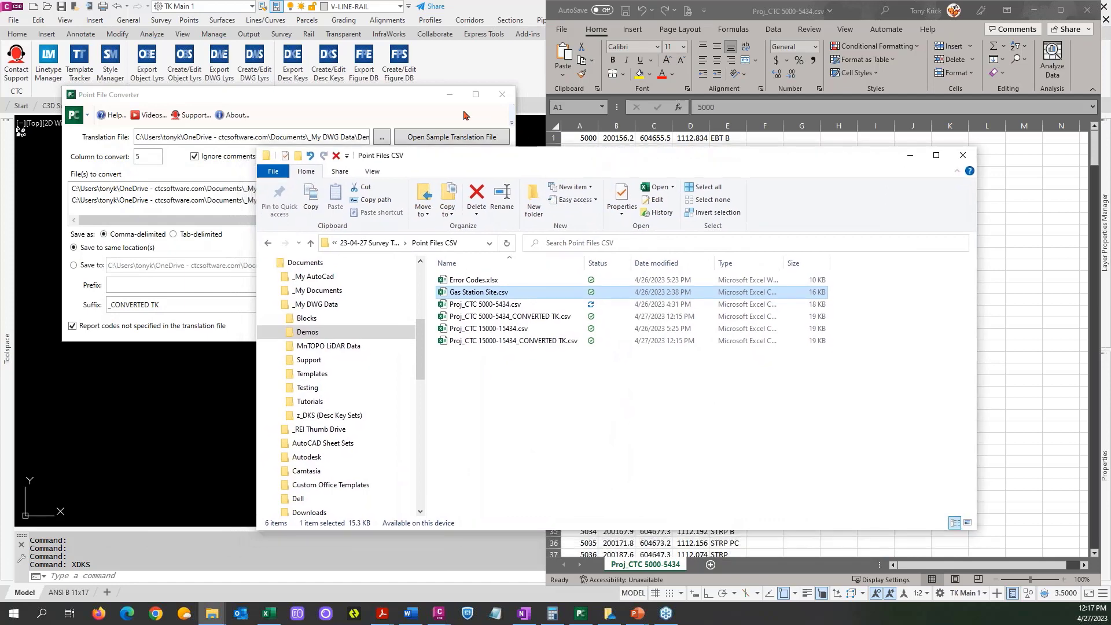
{"action": "left_click", "coordinate": [408, 101]}
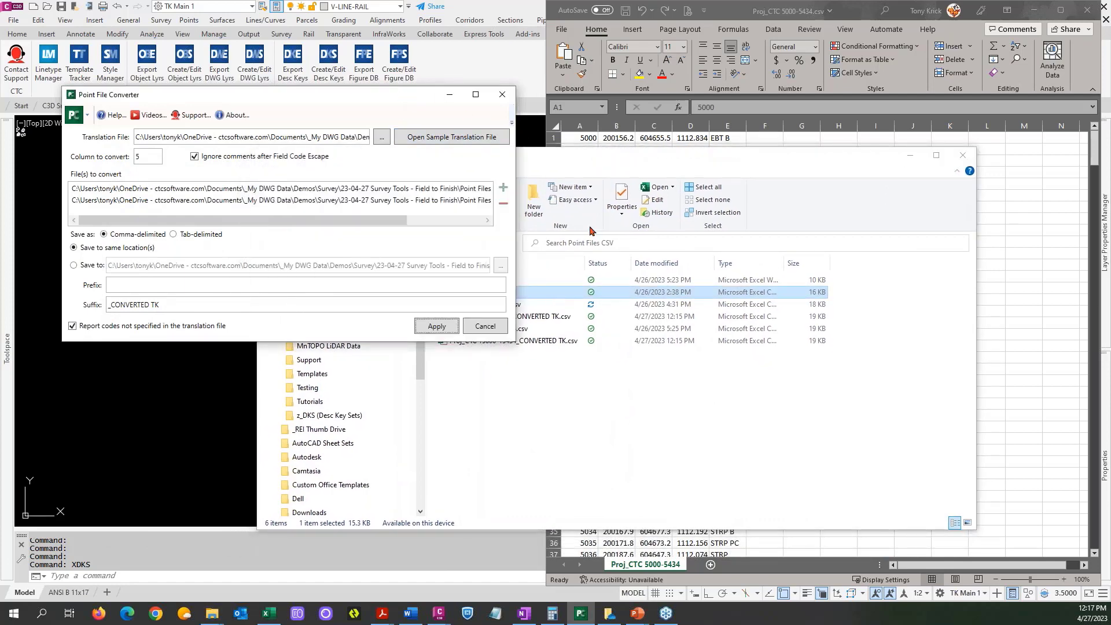
{"action": "left_click", "coordinate": [553, 295]}
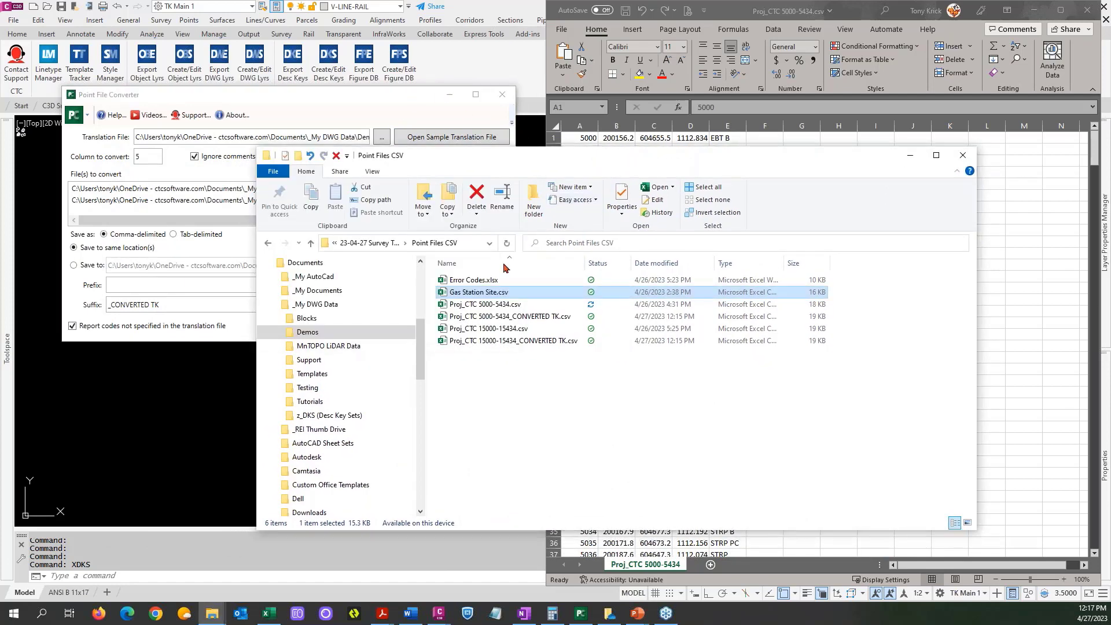
Open Proj_CTC 5000-5434_CONVERTED TK.csv, enlarge it beside the original for comparing codes, and put the file browser away.
{"action": "left_click", "coordinate": [501, 318]}
{"action": "double_click", "coordinate": [501, 320]}
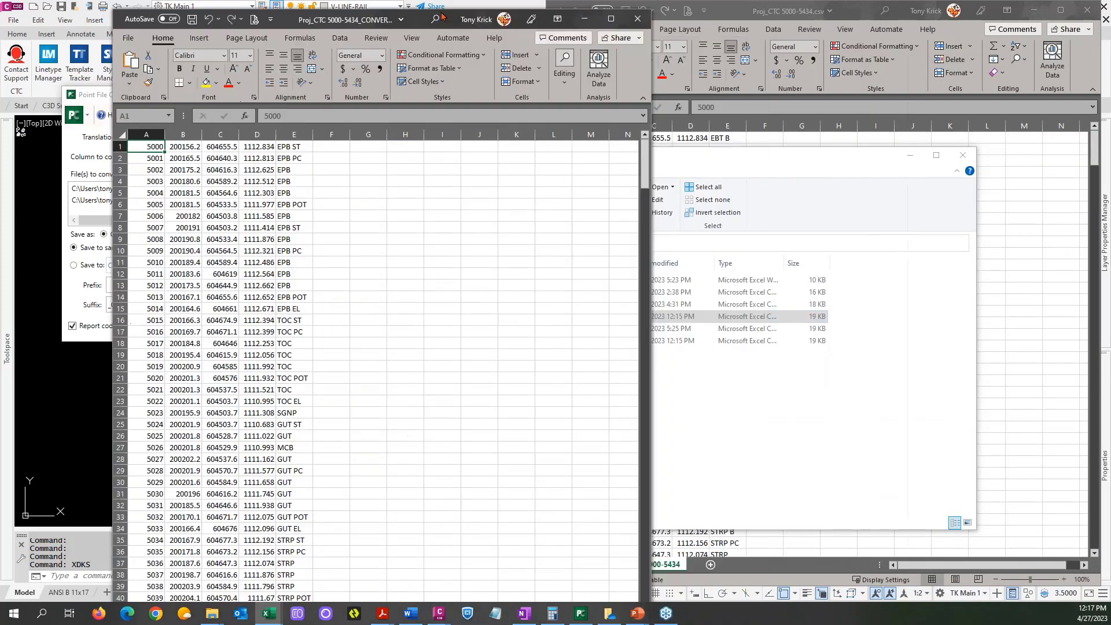
{"action": "left_click_drag", "start_coordinate": [441, 14], "coordinate": [2, 1]}
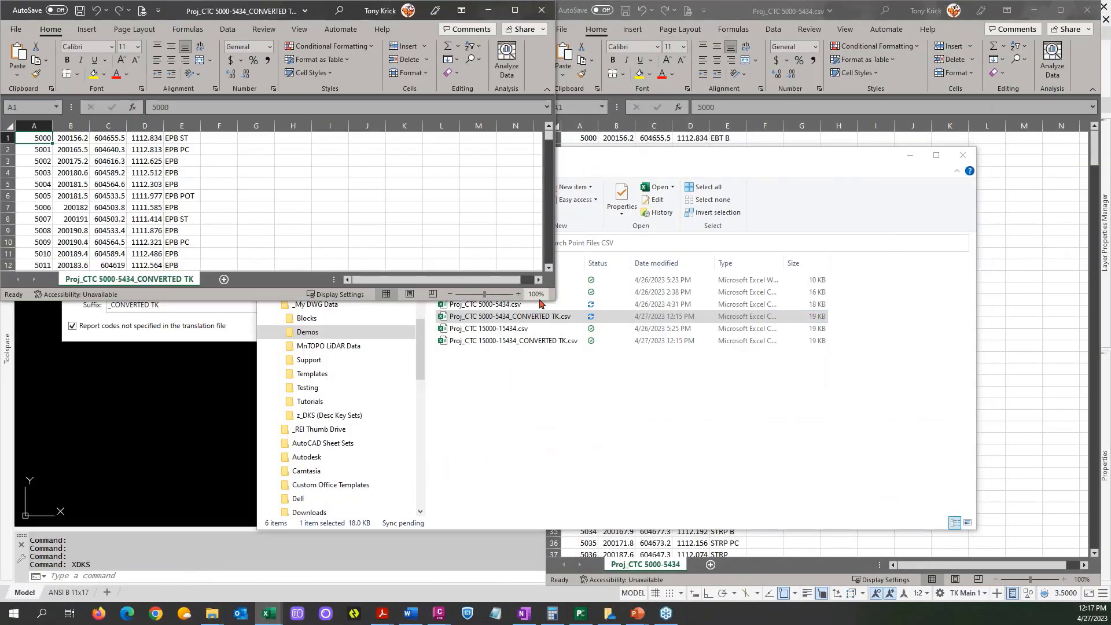
{"action": "left_click_drag", "start_coordinate": [553, 299], "coordinate": [541, 573]}
{"action": "left_click", "coordinate": [798, 166]}
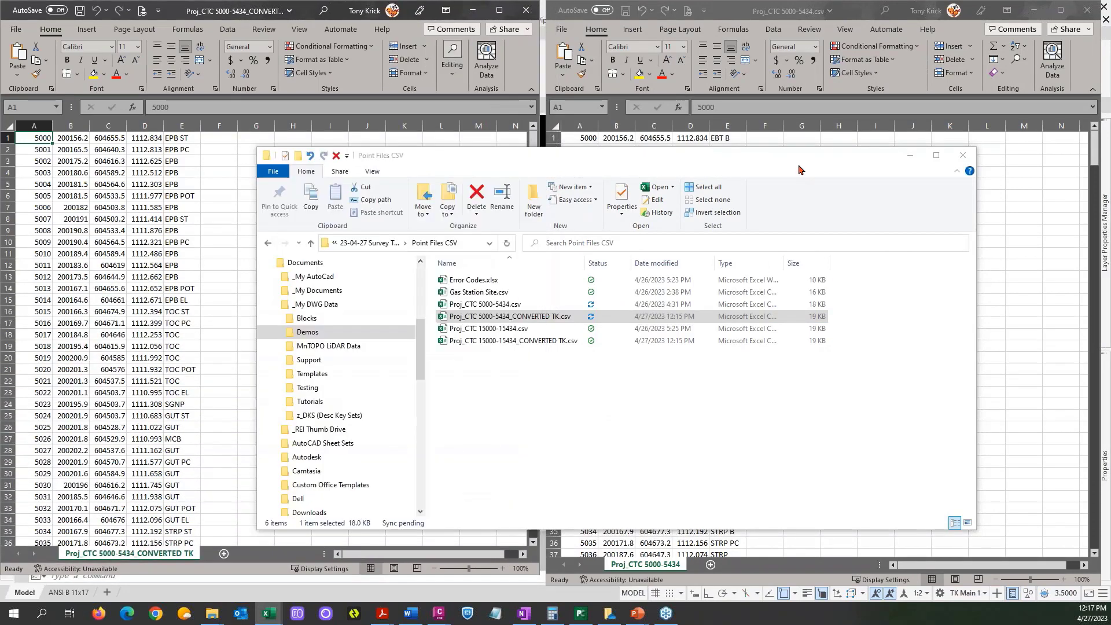
{"action": "left_click", "coordinate": [908, 156]}
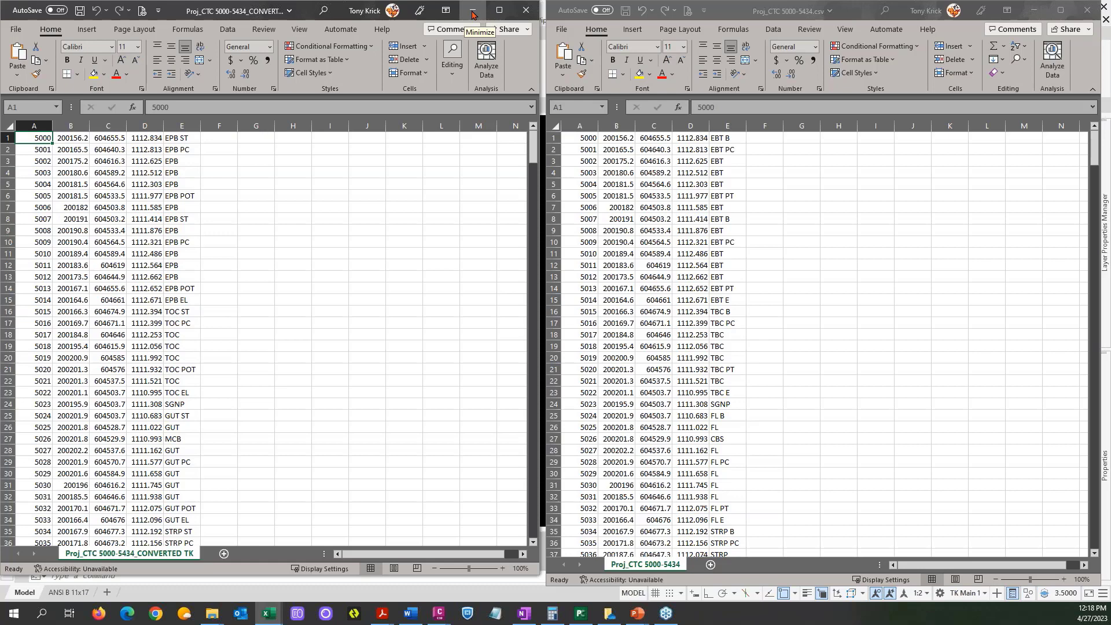
Close the converted 5000-5434 file and the Point File Converter, keeping the original point file in view.
{"action": "left_click", "coordinate": [525, 12]}
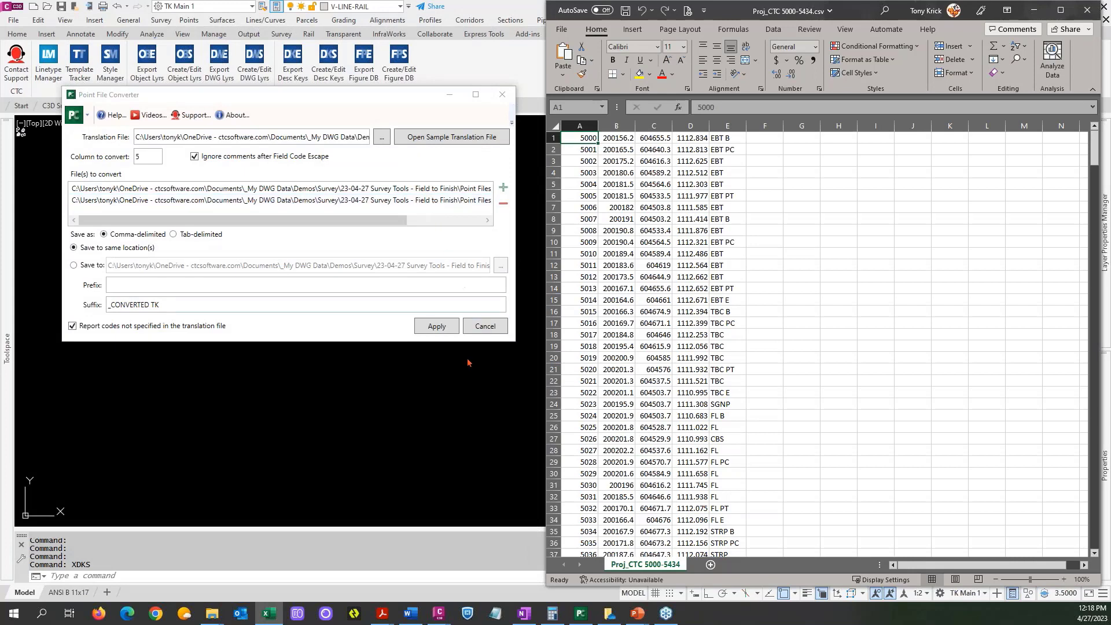
{"action": "left_click", "coordinate": [485, 326]}
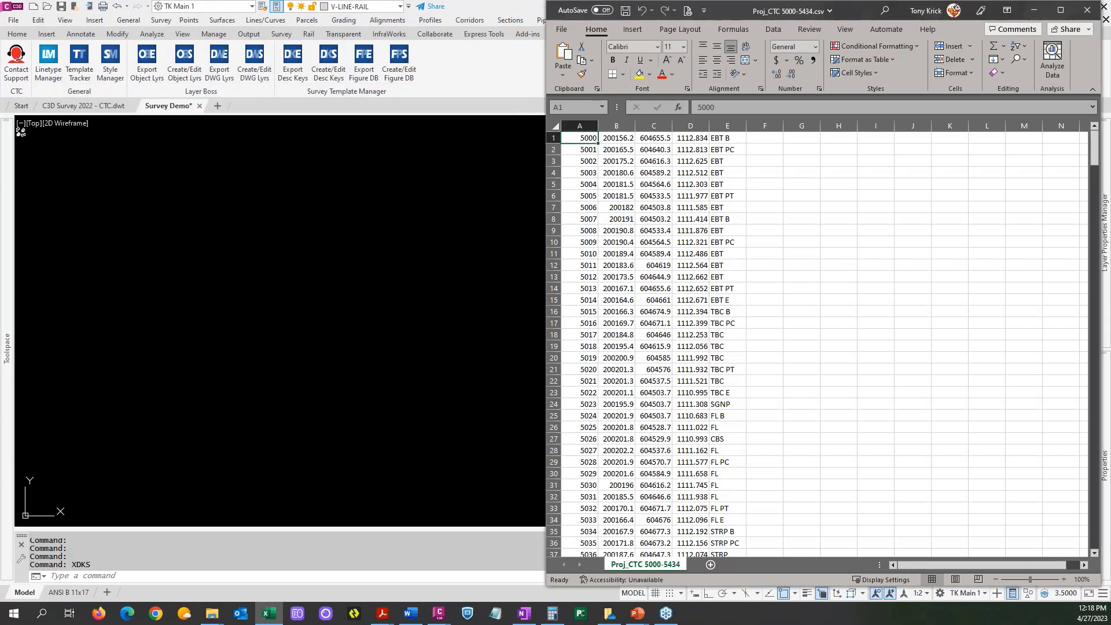
{"action": "left_click", "coordinate": [267, 613]}
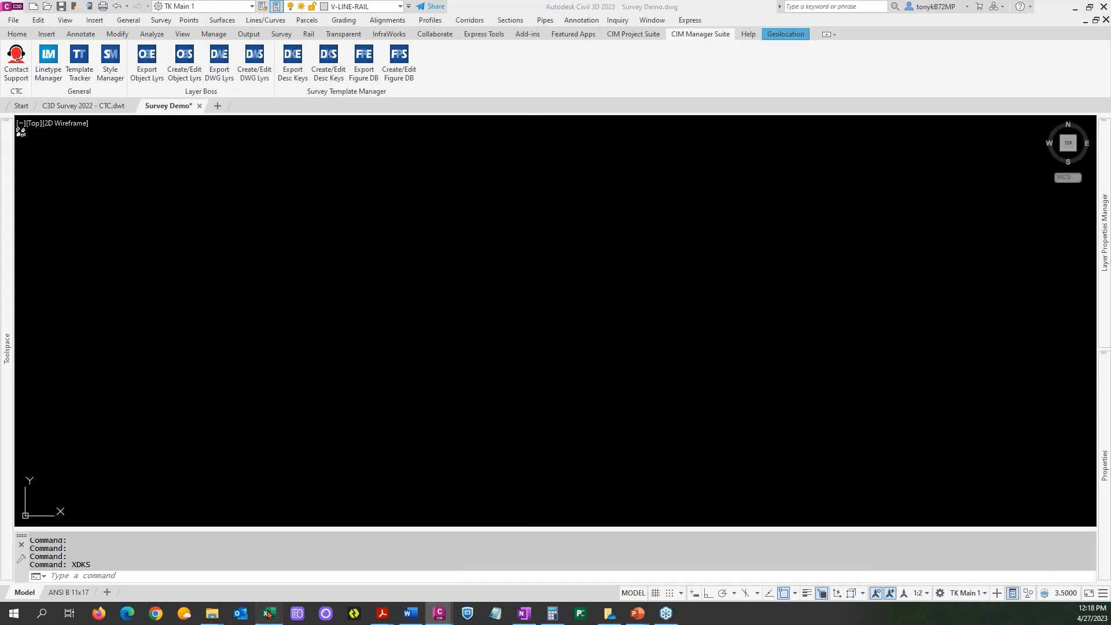
{"action": "left_click", "coordinate": [268, 614]}
{"action": "mouse_move", "coordinate": [213, 618]}
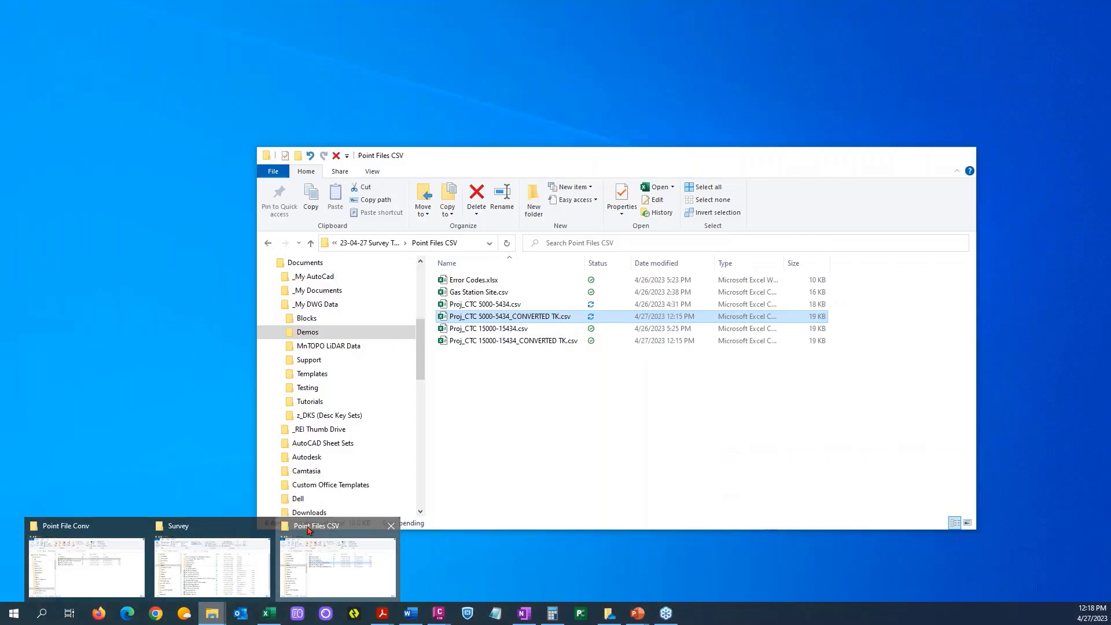
{"action": "left_click", "coordinate": [337, 567]}
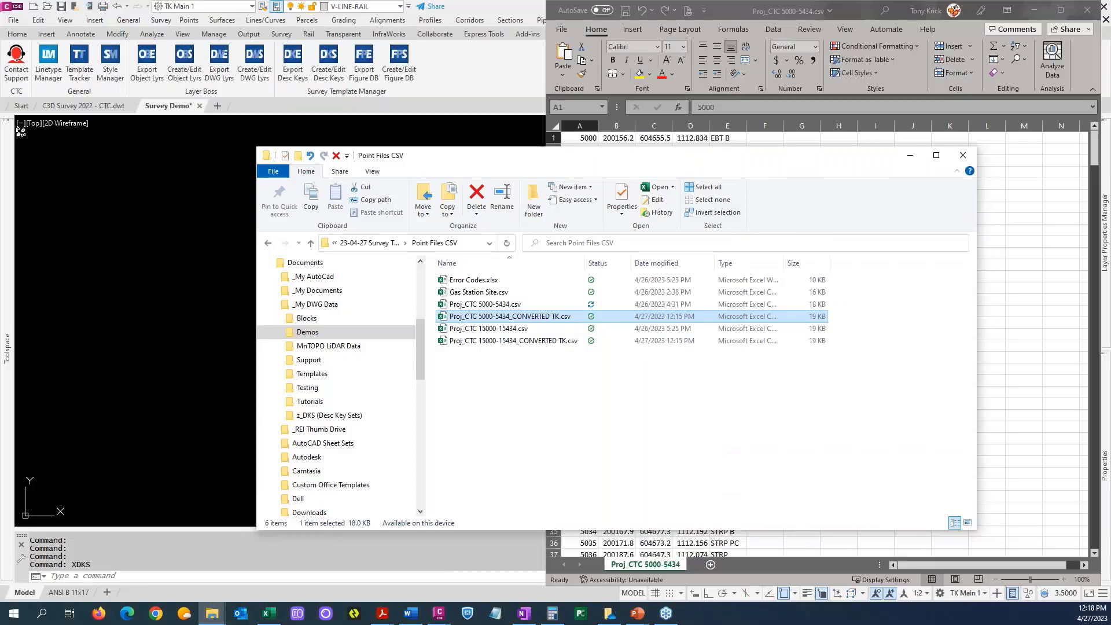
{"action": "left_click", "coordinate": [480, 342]}
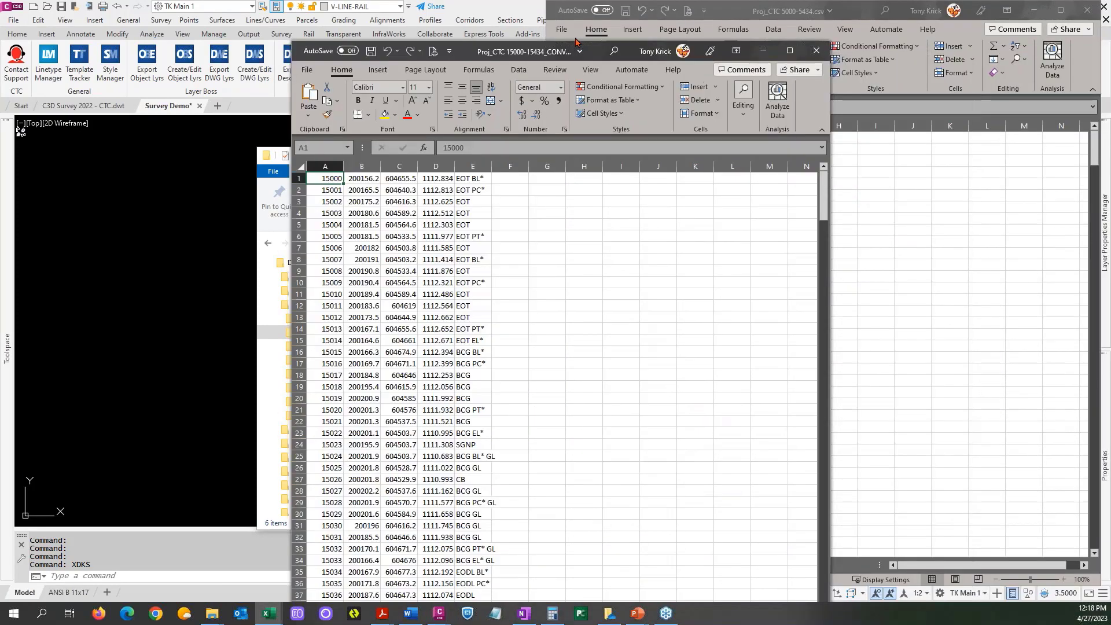
{"action": "left_click_drag", "start_coordinate": [628, 9], "coordinate": [3, 11]}
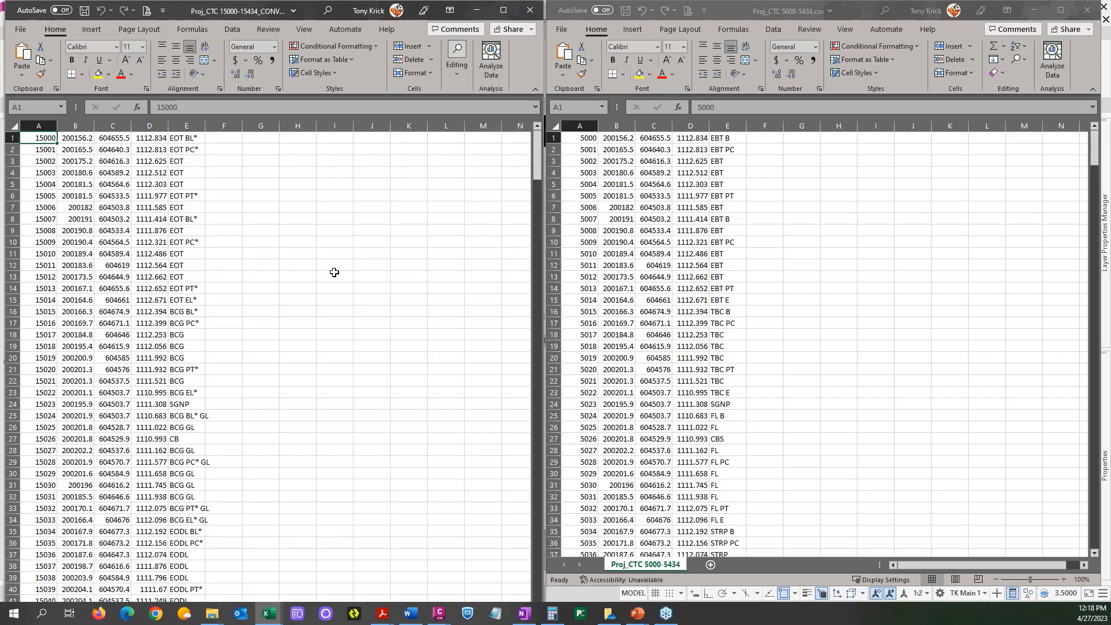
{"action": "left_click", "coordinate": [476, 11]}
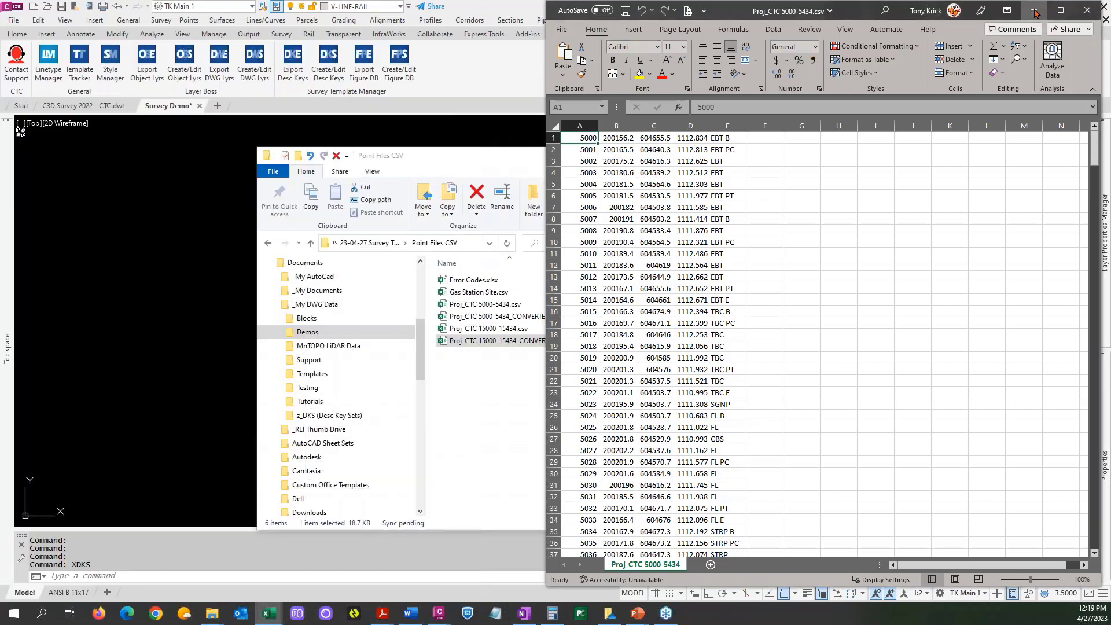
{"action": "left_click", "coordinate": [1035, 11]}
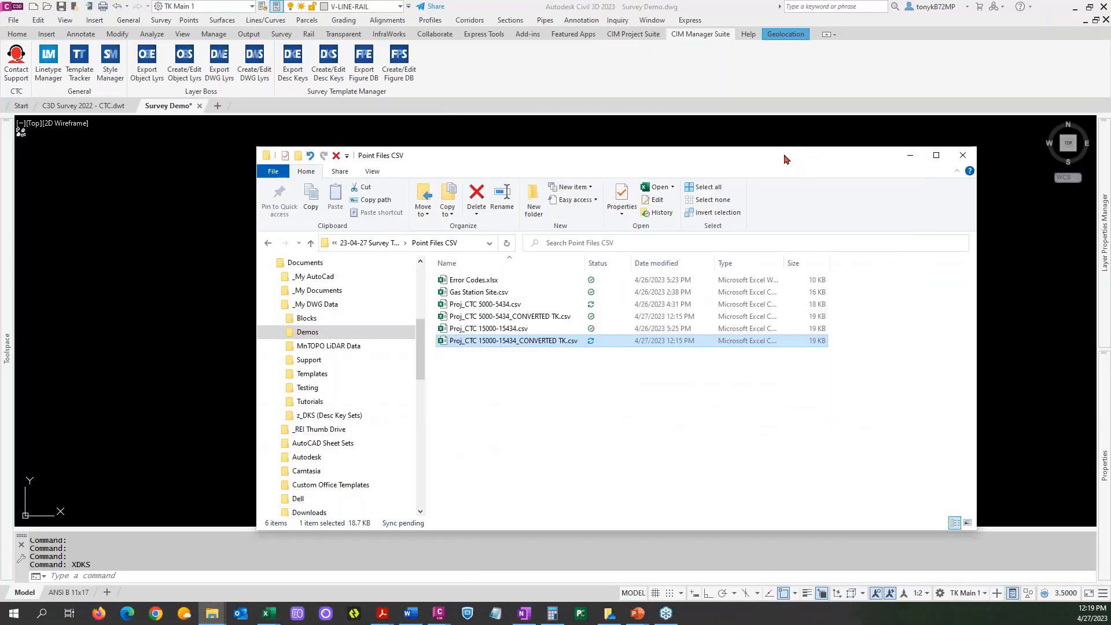
Reposition and widen the Point Files CSV folder window to review the original and converted point files, and minimize it.
{"action": "left_click_drag", "start_coordinate": [791, 153], "coordinate": [778, 89]}
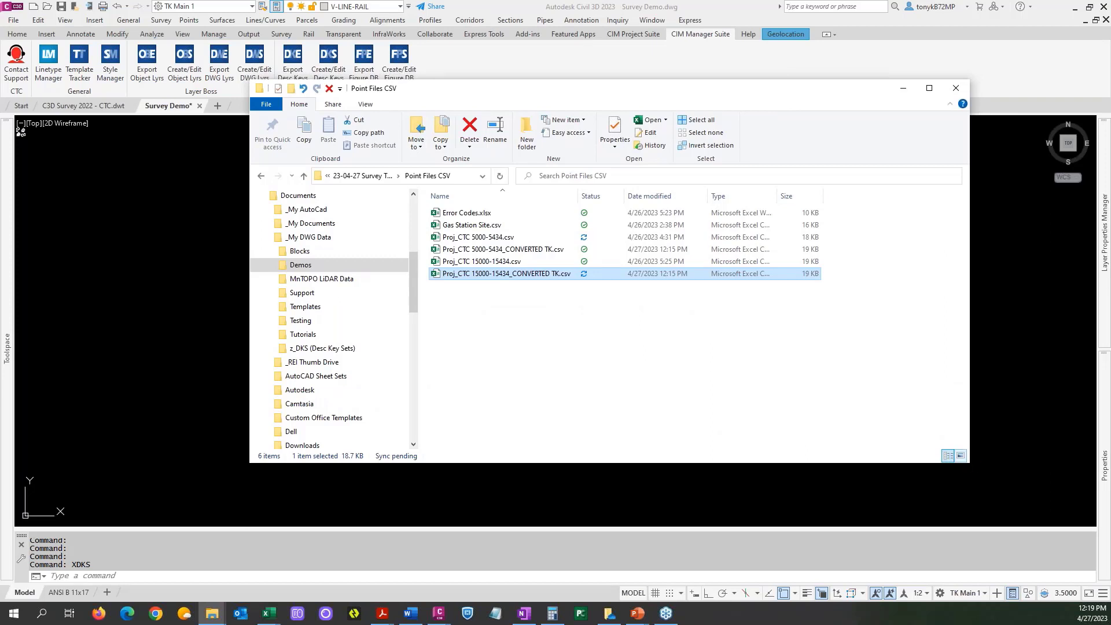
{"action": "left_click_drag", "start_coordinate": [980, 461], "coordinate": [984, 461]}
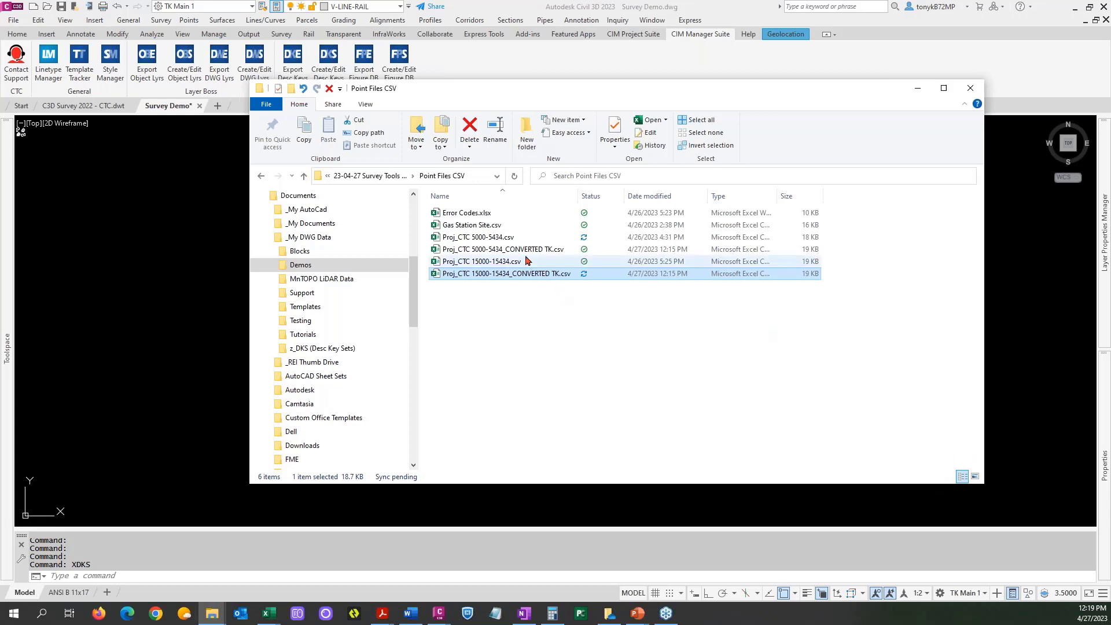
{"action": "left_click_drag", "start_coordinate": [569, 89], "coordinate": [583, 123]}
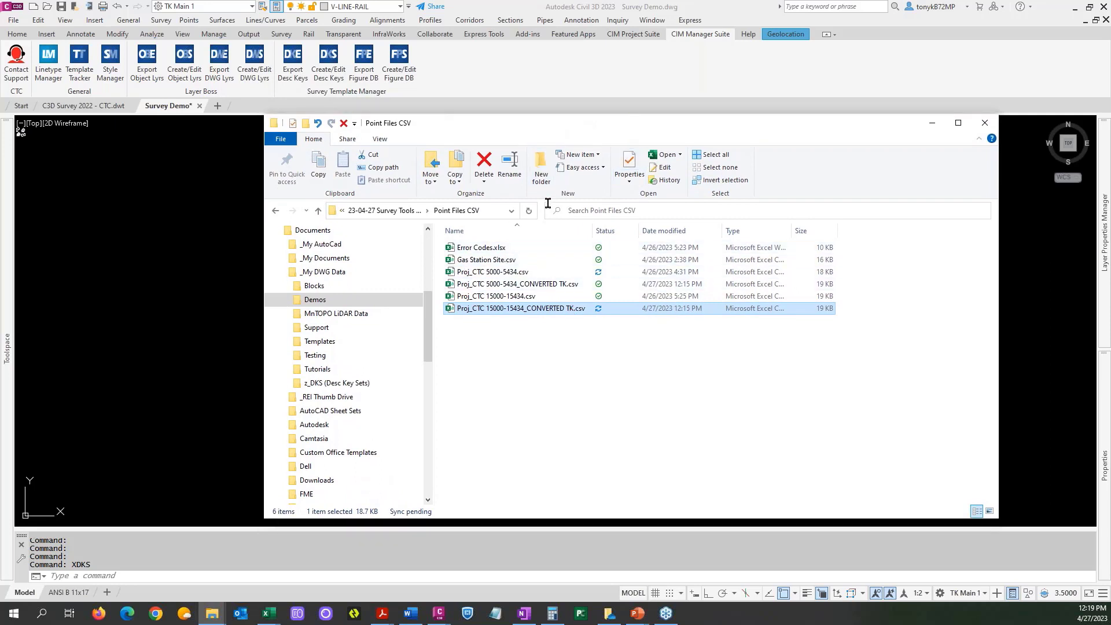
{"action": "left_click", "coordinate": [931, 123]}
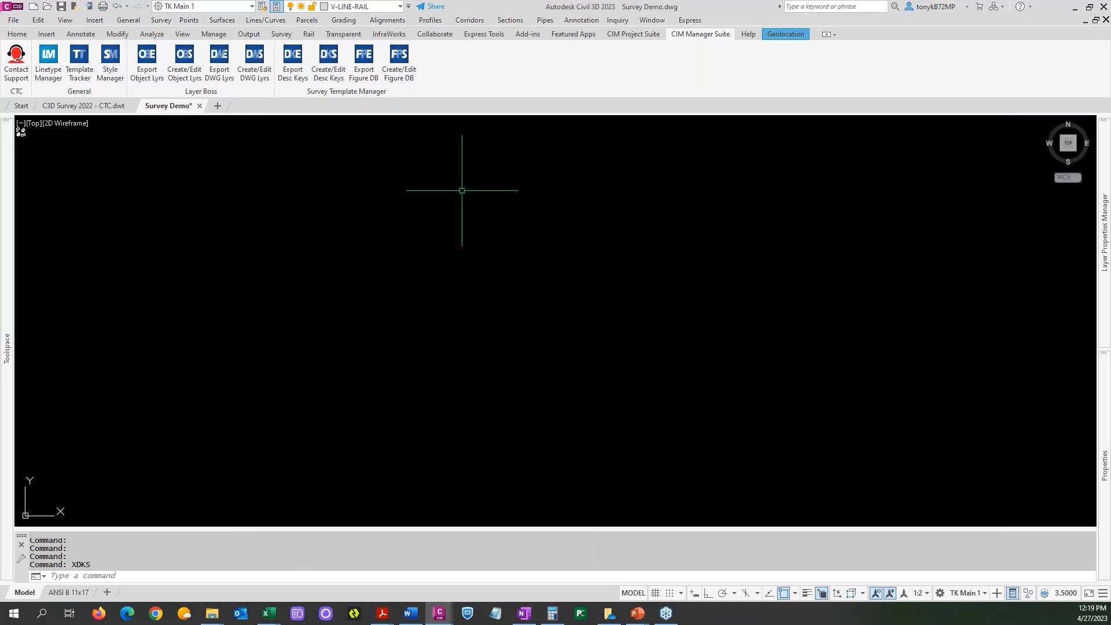
Reopen the Point File Converter, enlarge it to review its settings, close it, and bring up the CIM Project Suite tools.
{"action": "left_click", "coordinate": [581, 614]}
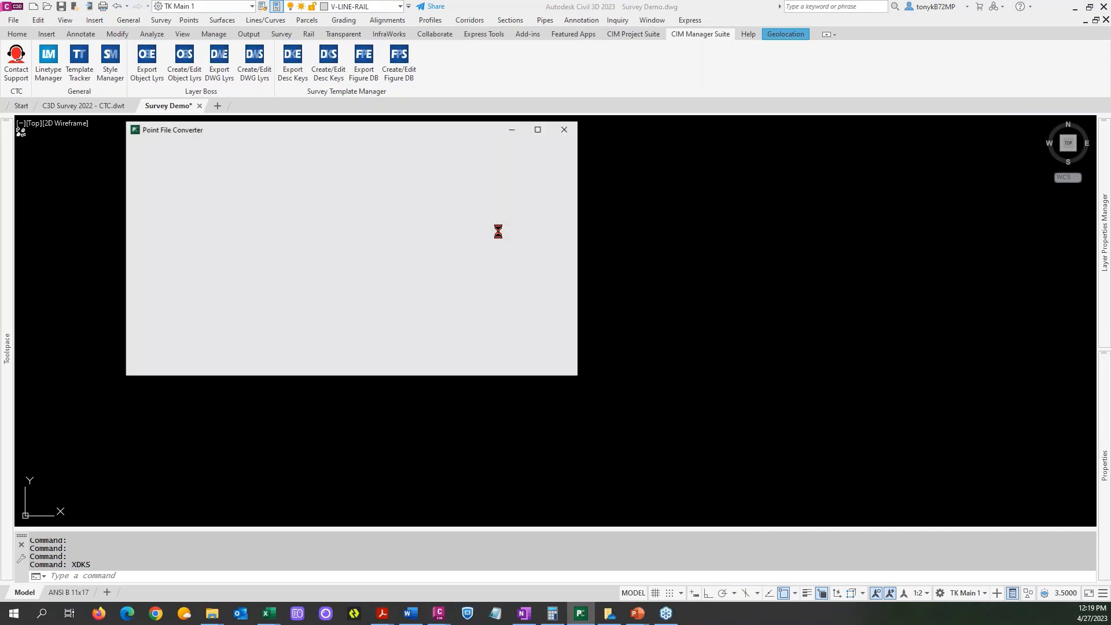
{"action": "left_click_drag", "start_coordinate": [412, 133], "coordinate": [539, 135]}
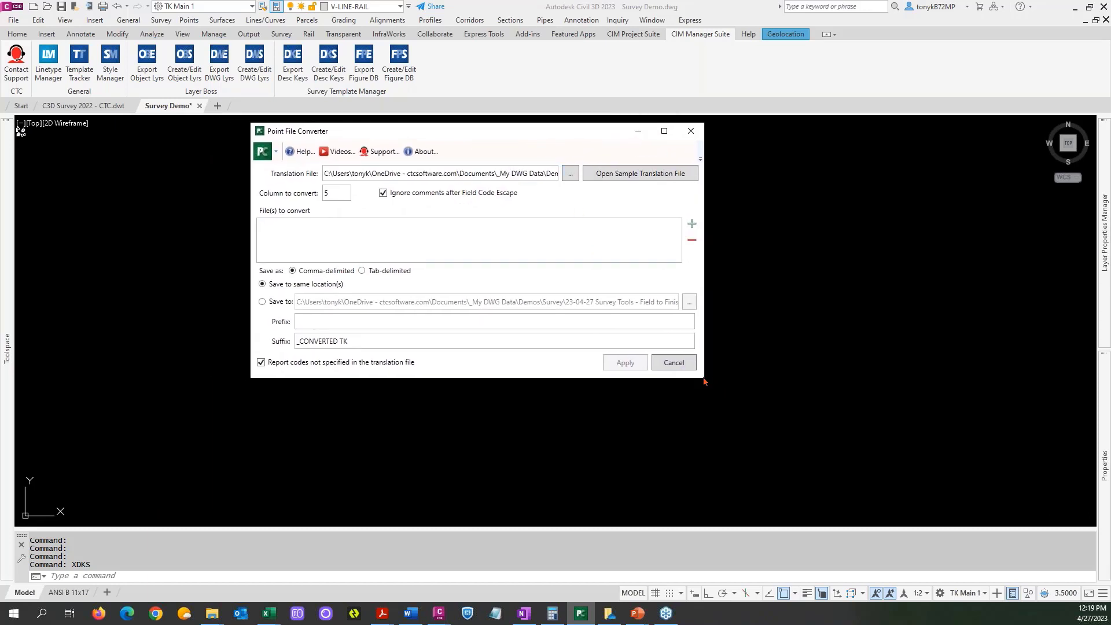
{"action": "left_click_drag", "start_coordinate": [713, 383], "coordinate": [819, 442]}
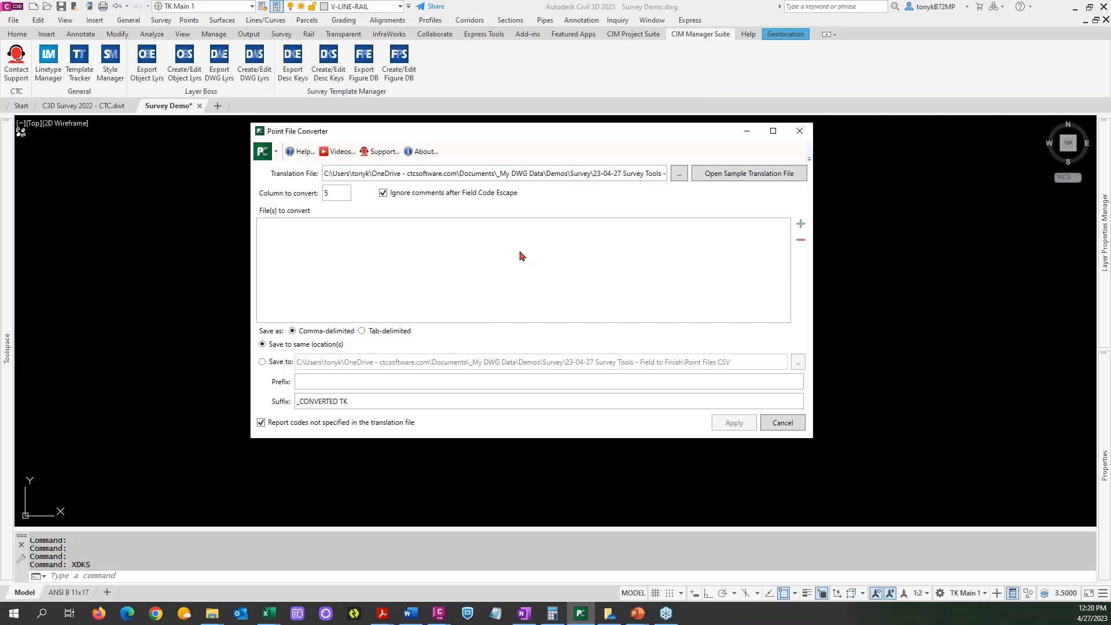
{"action": "left_click", "coordinate": [798, 135]}
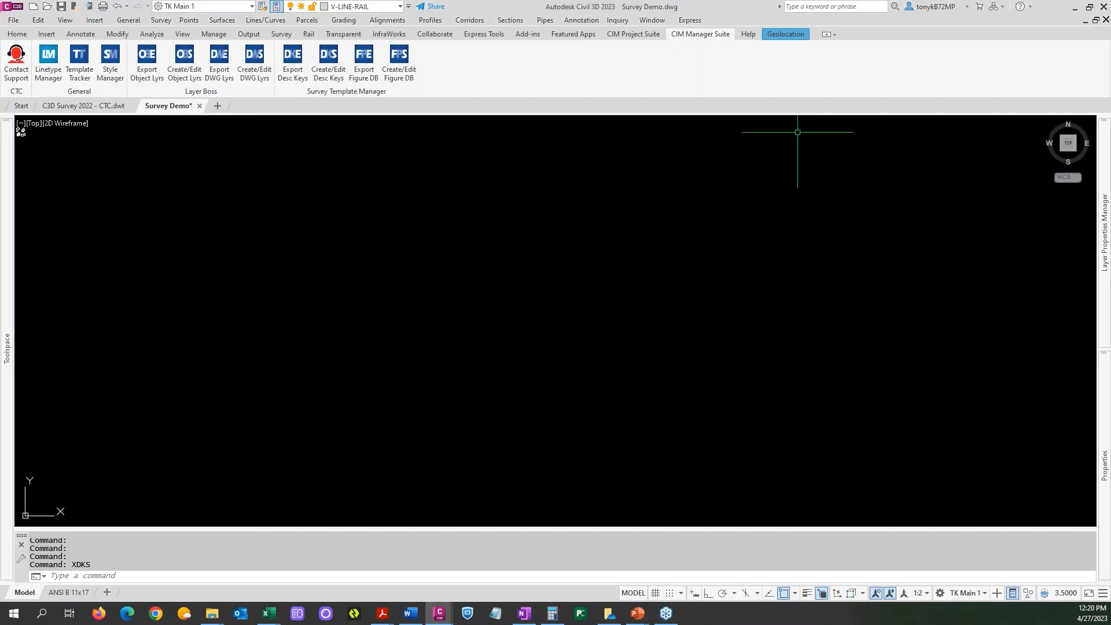
{"action": "left_click", "coordinate": [632, 35]}
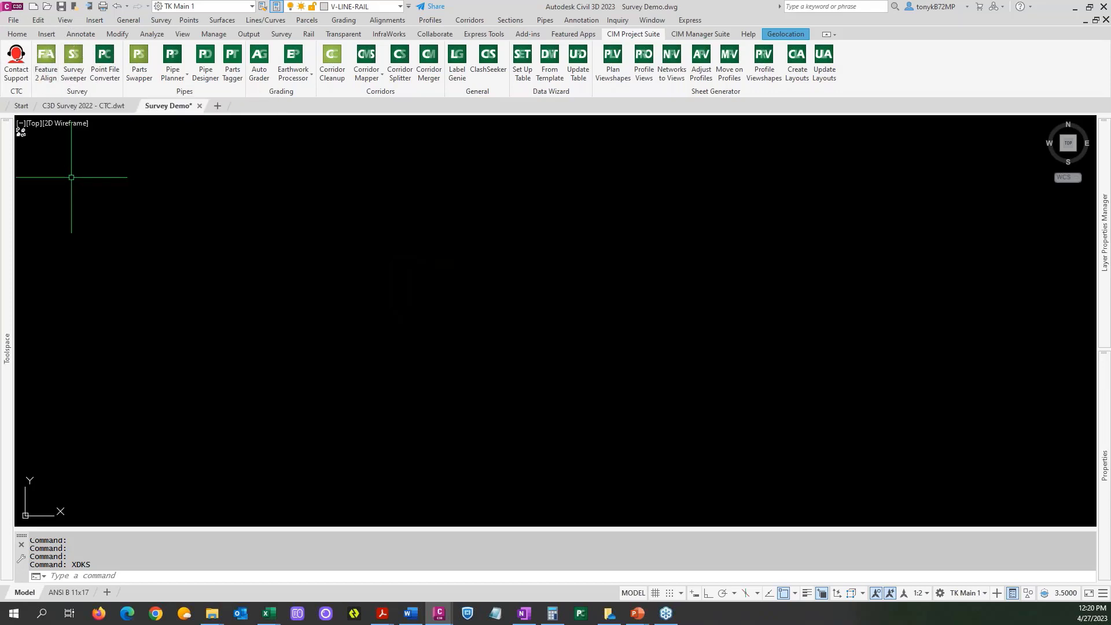
Open the SDB Survey Demo survey database for editing.
{"action": "mouse_move", "coordinate": [6, 251]}
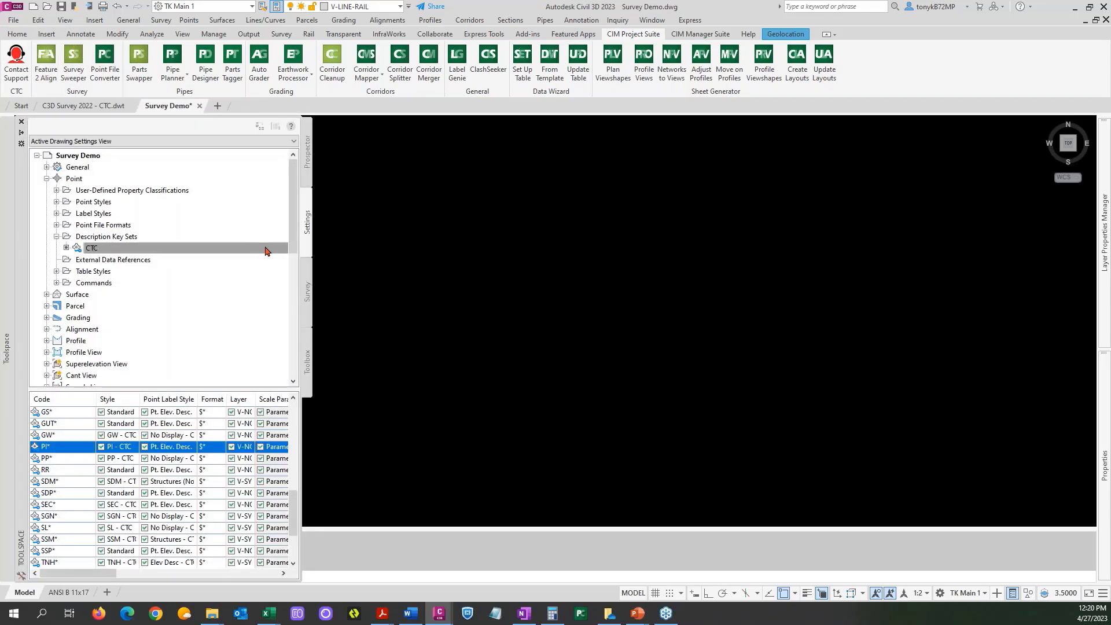
{"action": "left_click", "coordinate": [307, 290]}
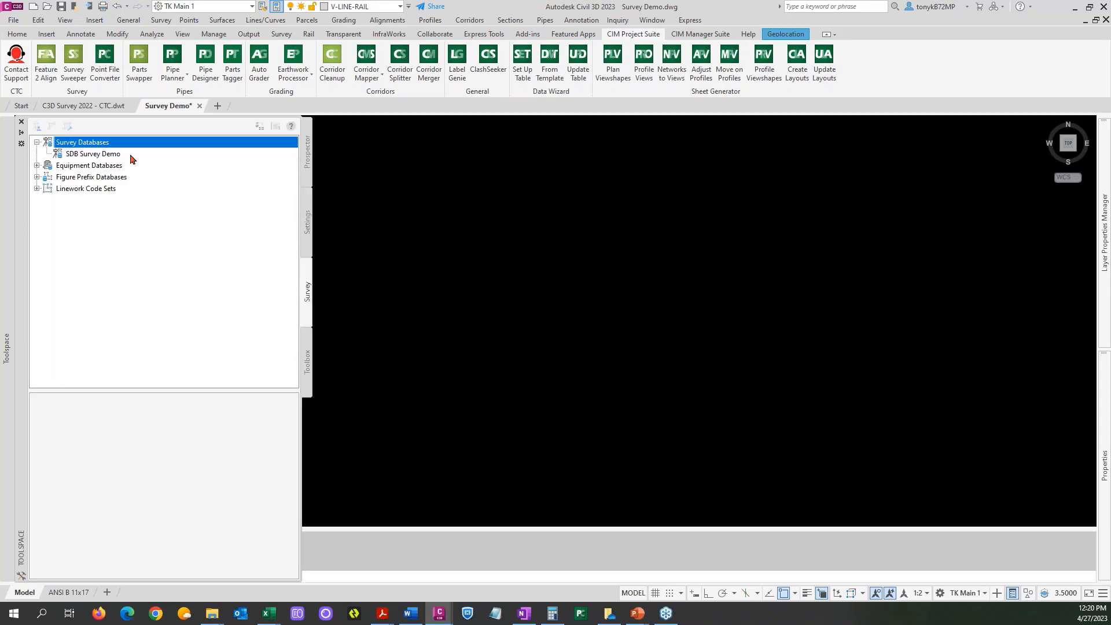
{"action": "right_click", "coordinate": [112, 153]}
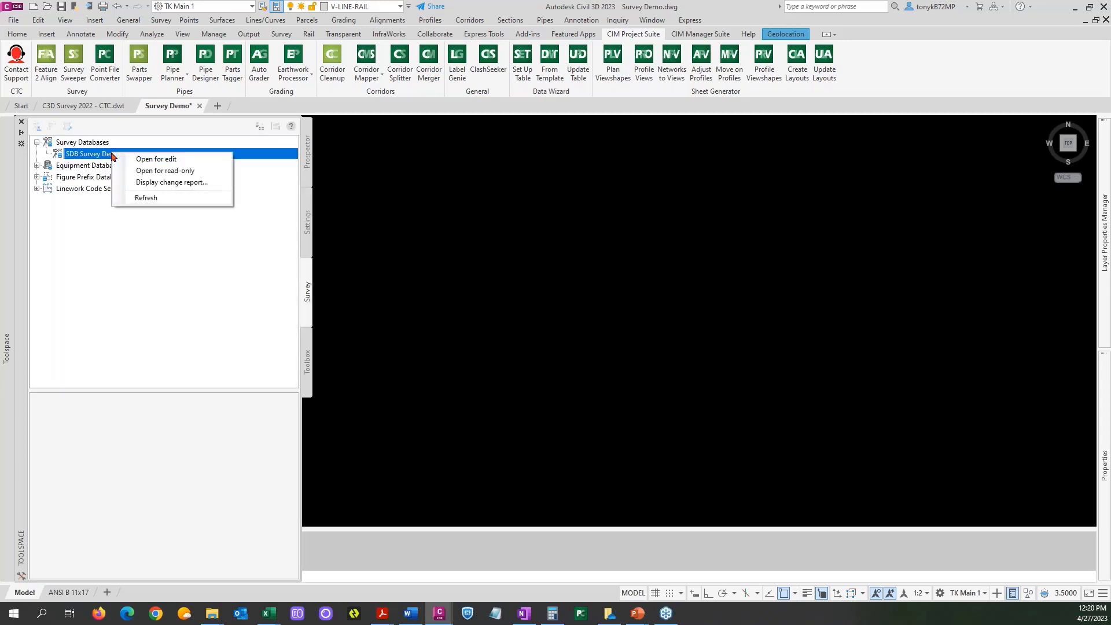
{"action": "left_click", "coordinate": [161, 163]}
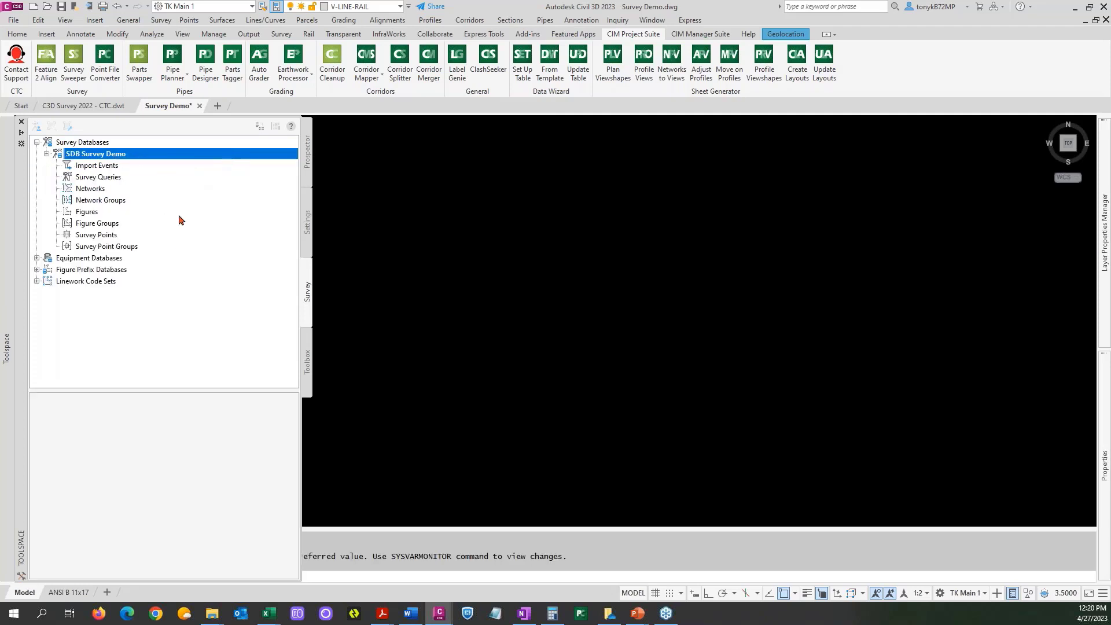
Start a survey data import into SDB Survey Demo using the PNEZD w/ inv (comma) format and Gas Station Site.csv as the source file.
{"action": "right_click", "coordinate": [108, 168]}
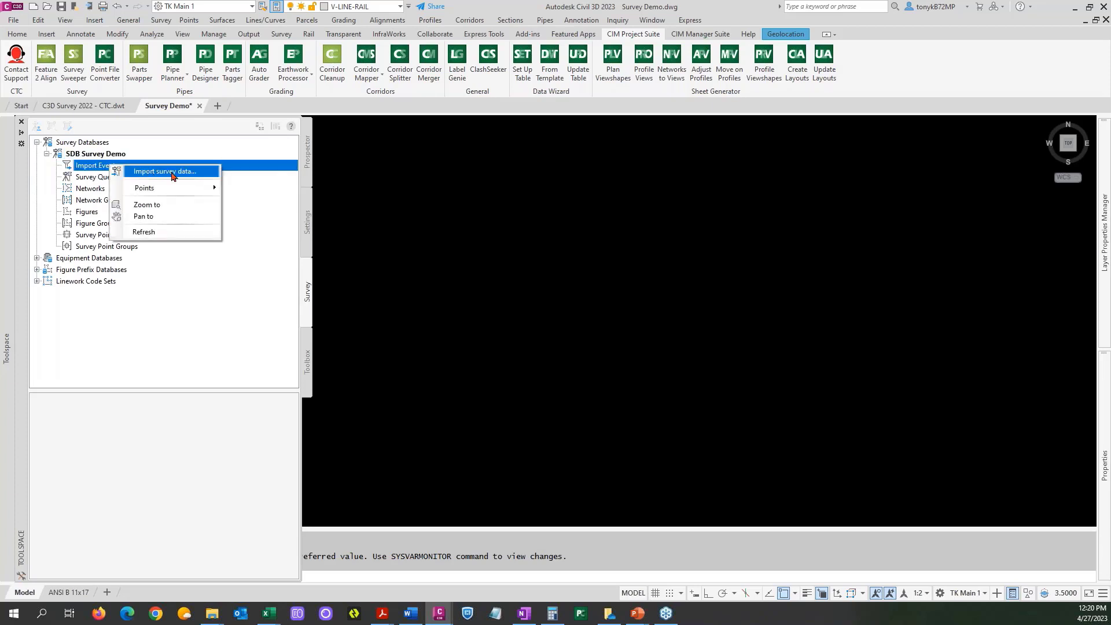
{"action": "left_click", "coordinate": [172, 176]}
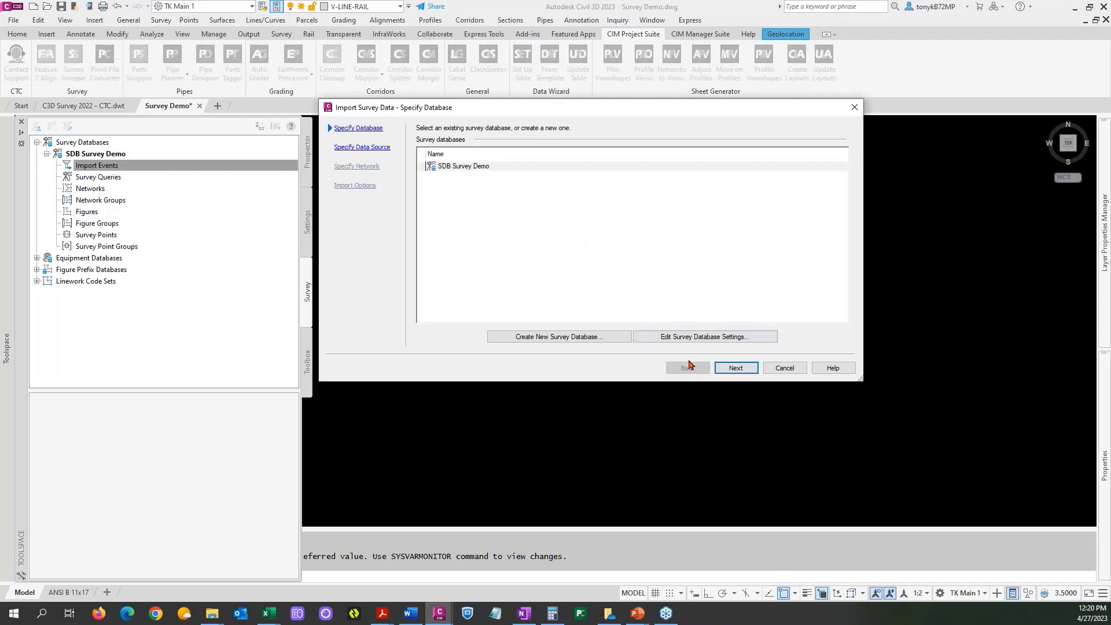
{"action": "left_click", "coordinate": [733, 370]}
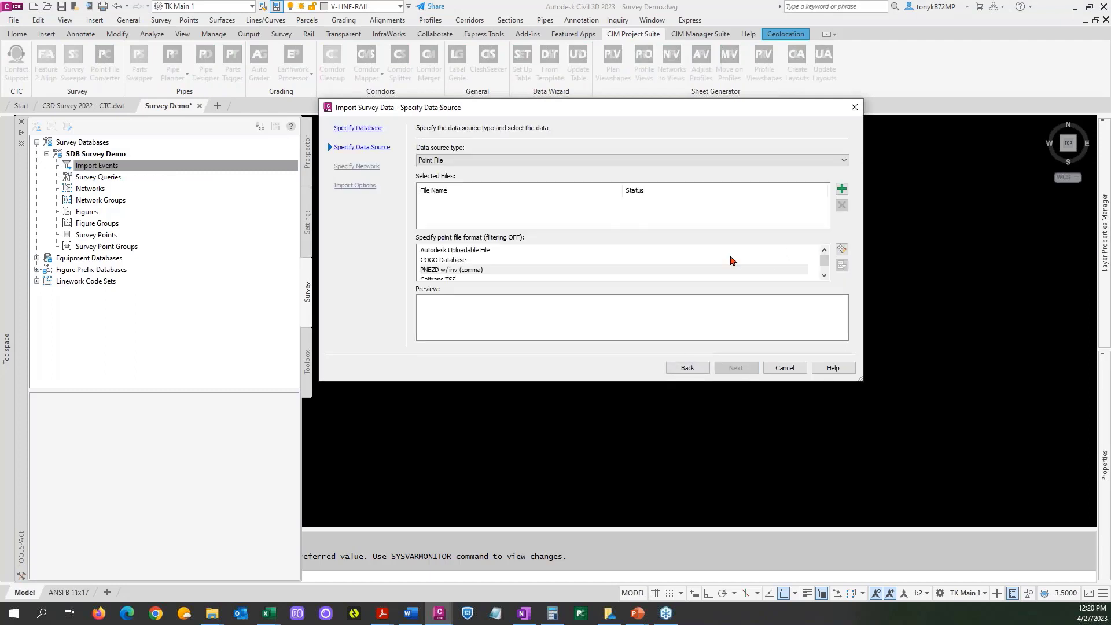
{"action": "left_click", "coordinate": [488, 270]}
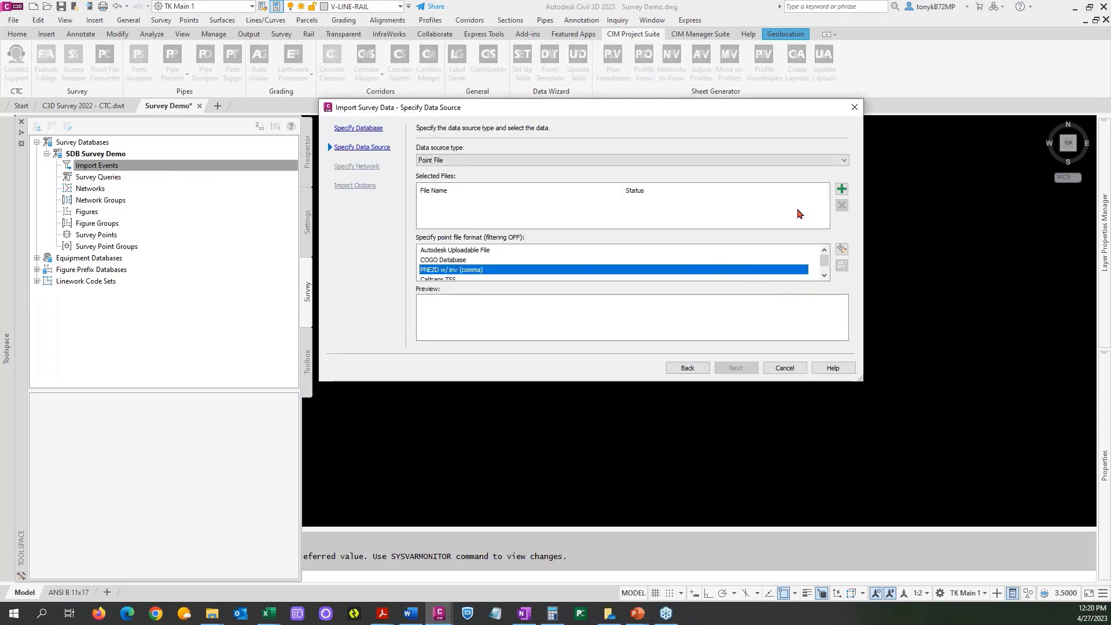
{"action": "left_click", "coordinate": [841, 189]}
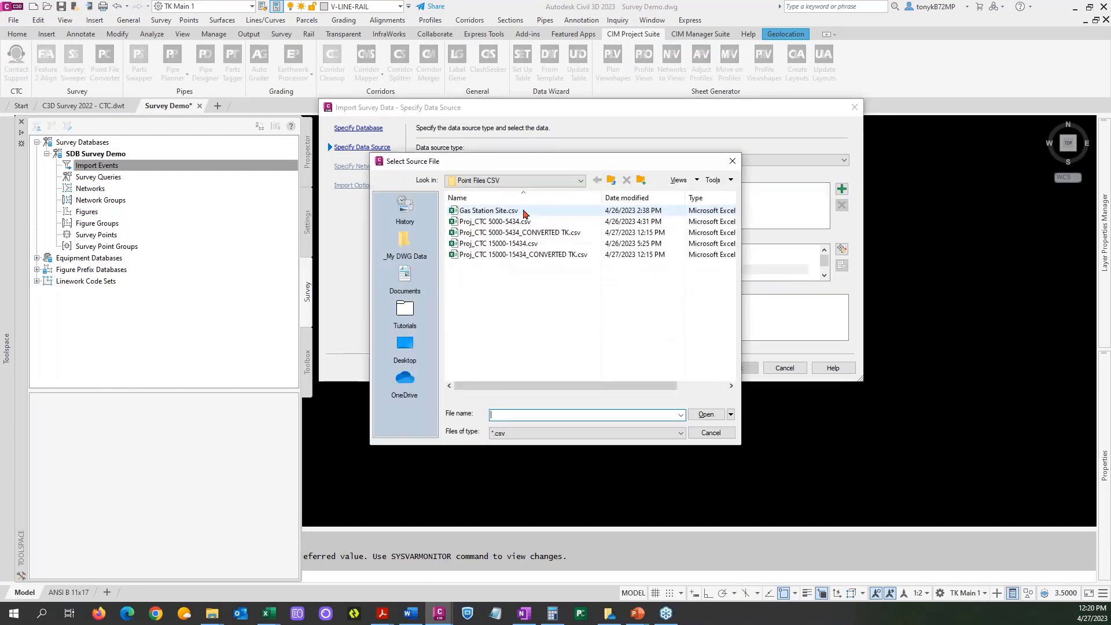
{"action": "left_click", "coordinate": [493, 212]}
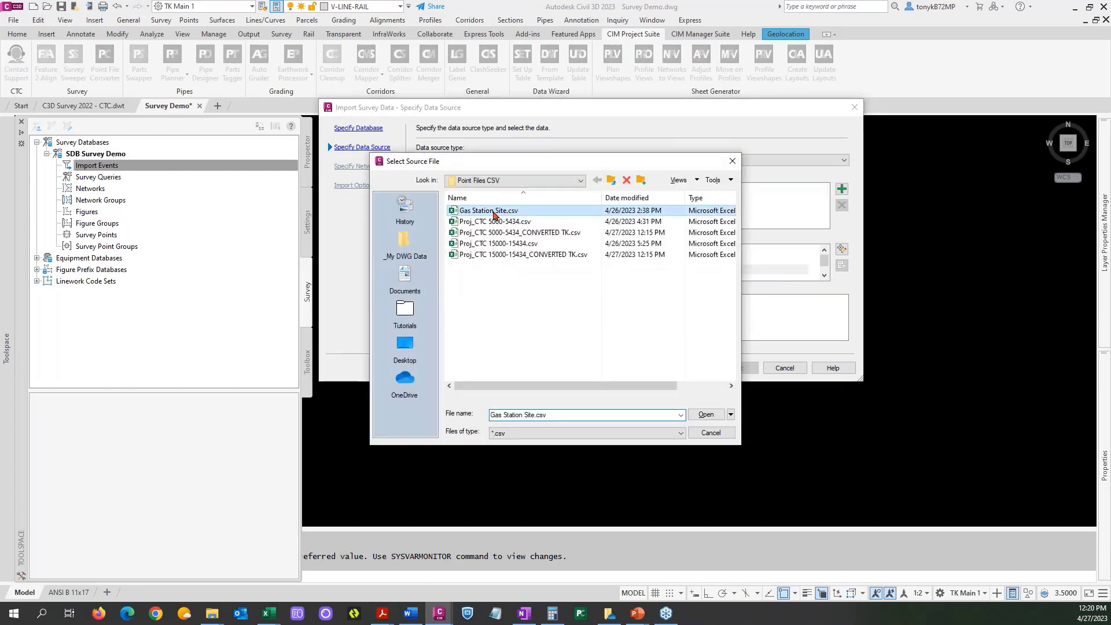
{"action": "left_click", "coordinate": [704, 414]}
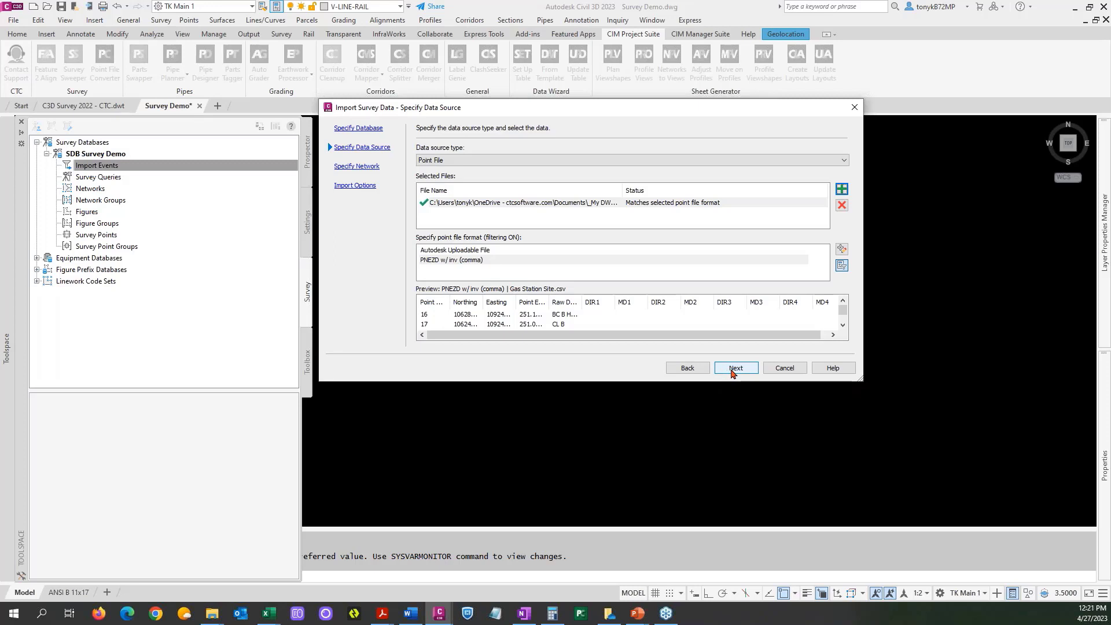
Review the import options and finish importing Gas Station Site.csv with the CTC figure prefix database and linework code set, processing linework and inserting figures and points.
{"action": "left_click", "coordinate": [732, 370]}
{"action": "left_click", "coordinate": [733, 368]}
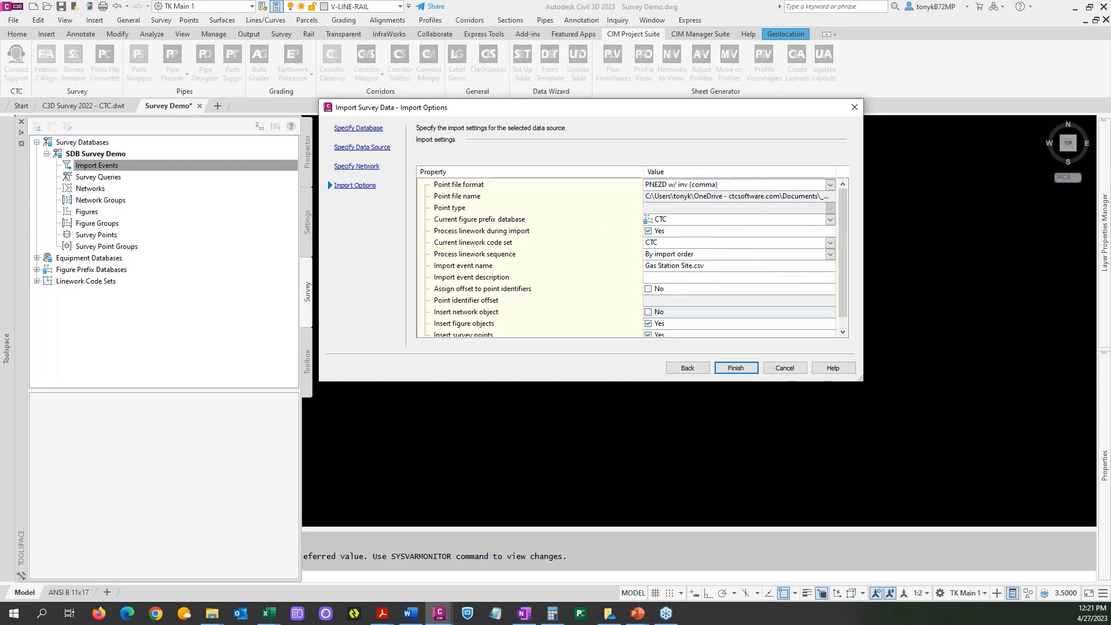
{"action": "scroll", "coordinate": [841, 294], "scroll_direction": "down", "scroll_amount": 1}
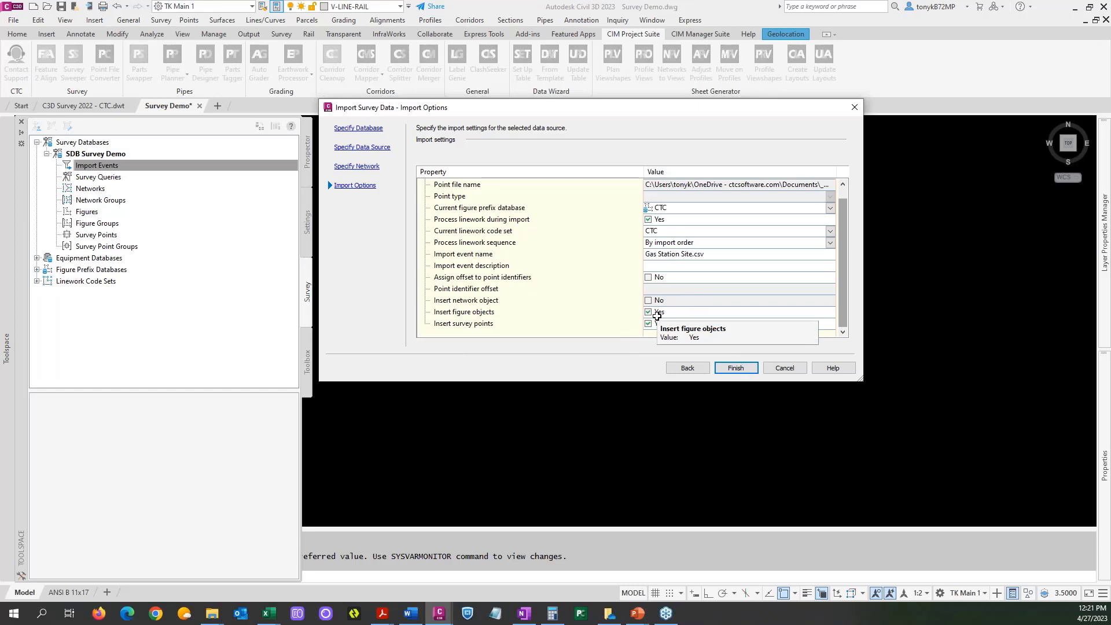
{"action": "left_click", "coordinate": [734, 368]}
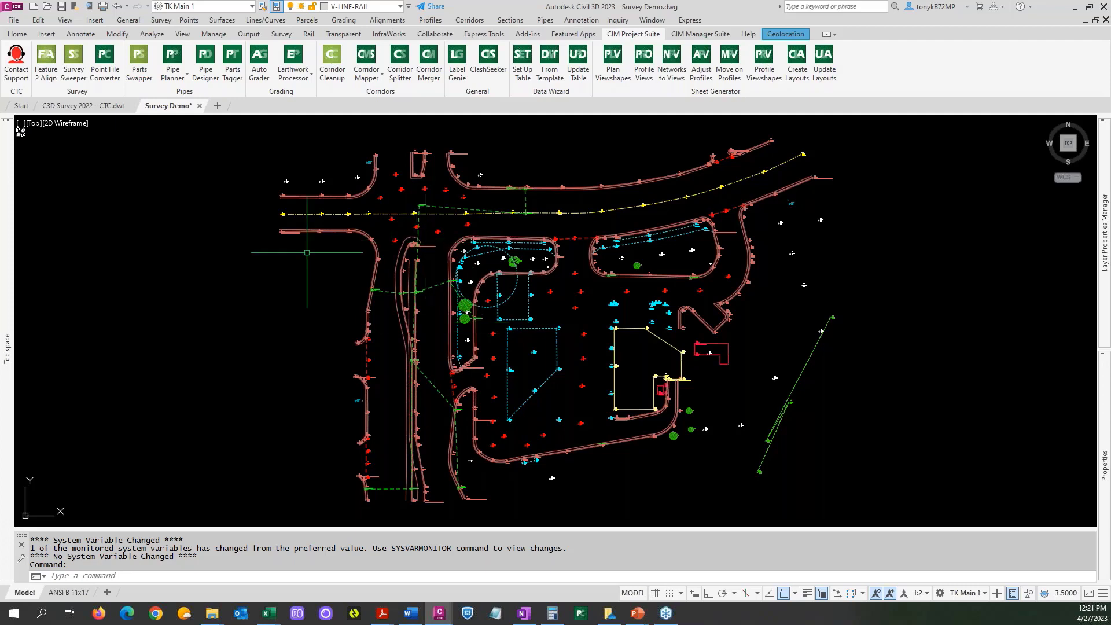
Review the Survey User Settings, including where saved settings files are loaded from, and close the dialog without loading one.
{"action": "mouse_move", "coordinate": [7, 261]}
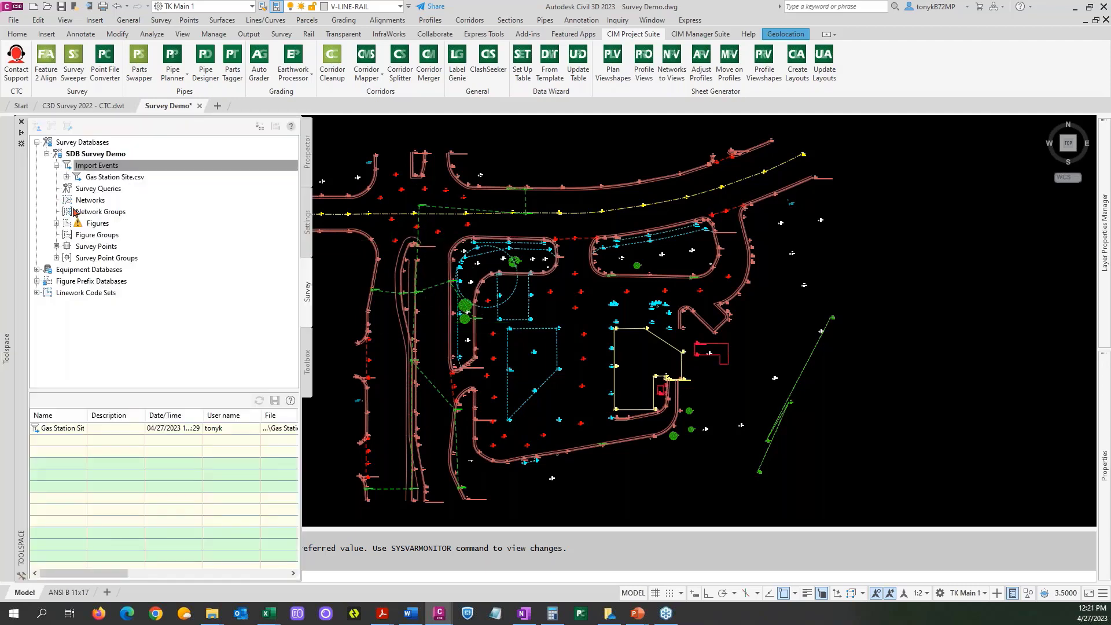
{"action": "left_click", "coordinate": [37, 132]}
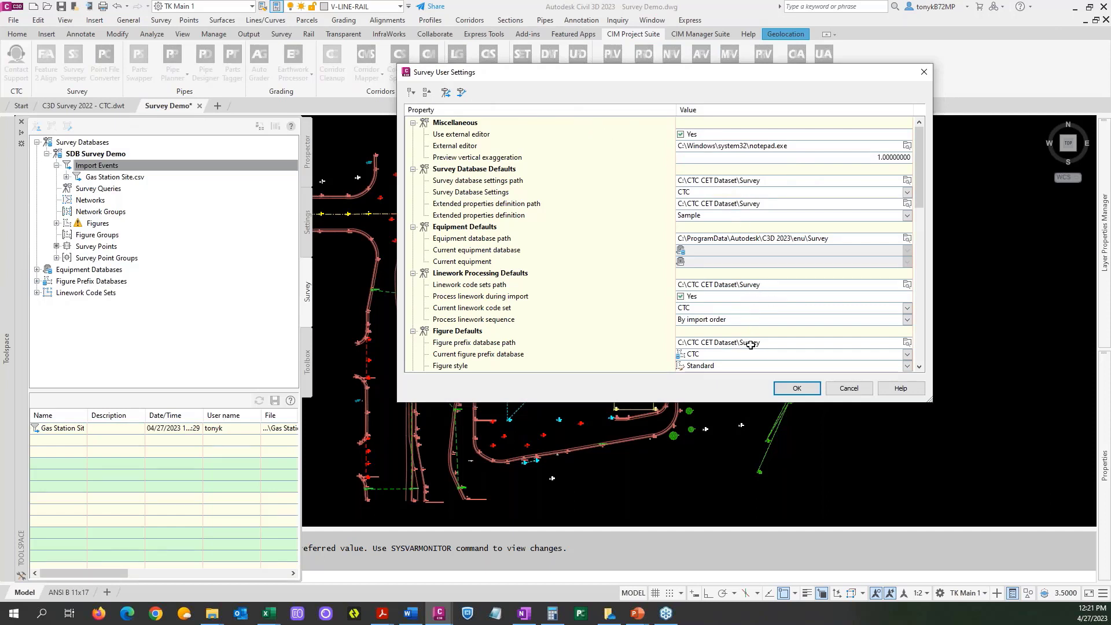
{"action": "left_click", "coordinate": [462, 93]}
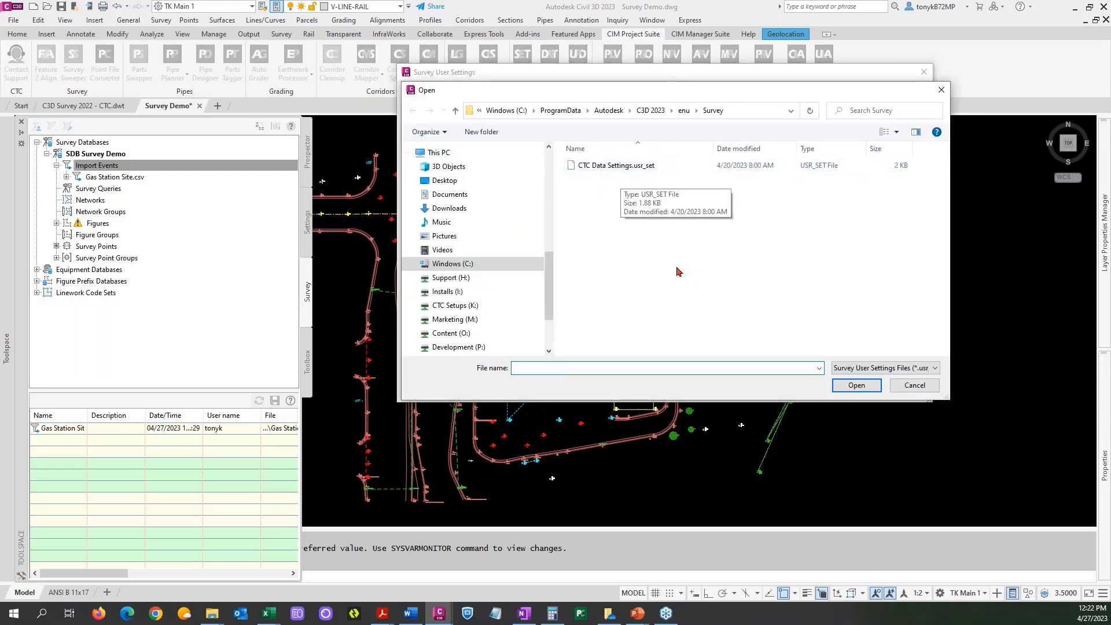
{"action": "left_click", "coordinate": [909, 386]}
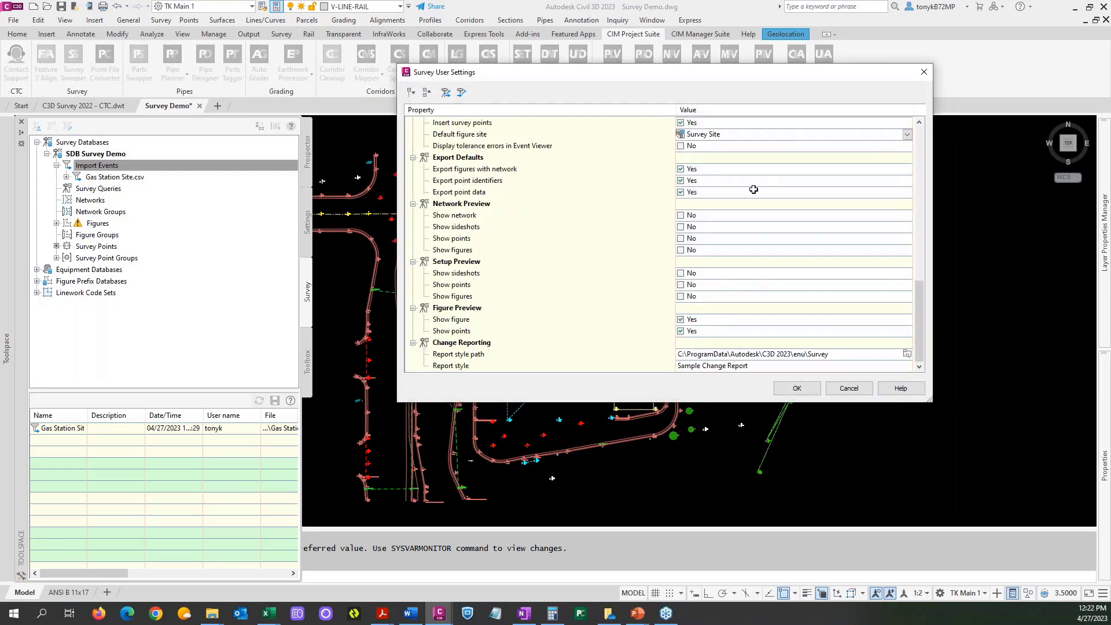
{"action": "left_click_drag", "start_coordinate": [920, 319], "coordinate": [919, 165]}
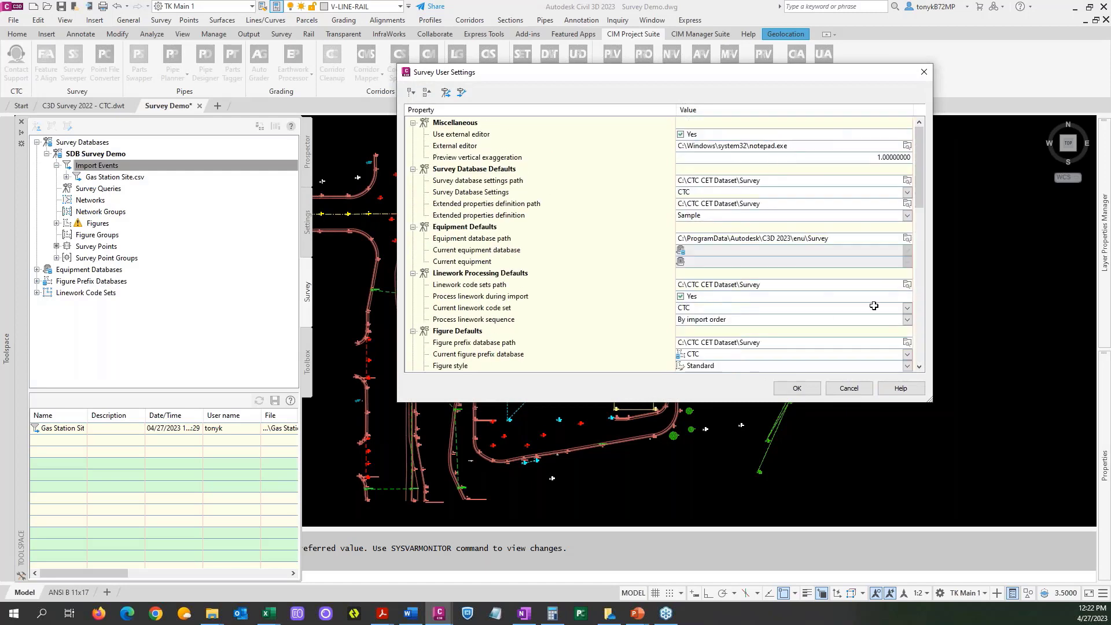
{"action": "left_click", "coordinate": [792, 388]}
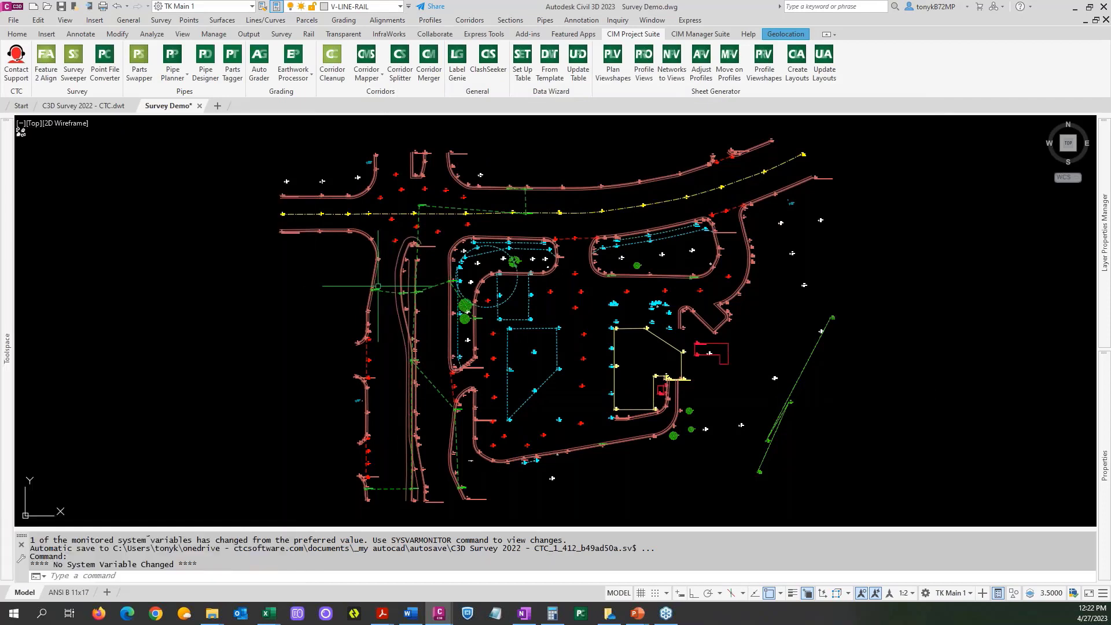
Examine the imported curb linework and BC point codes around the narrow median, from its rounded north end to point 70 at its south end.
{"action": "mouse_move", "coordinate": [7, 289]}
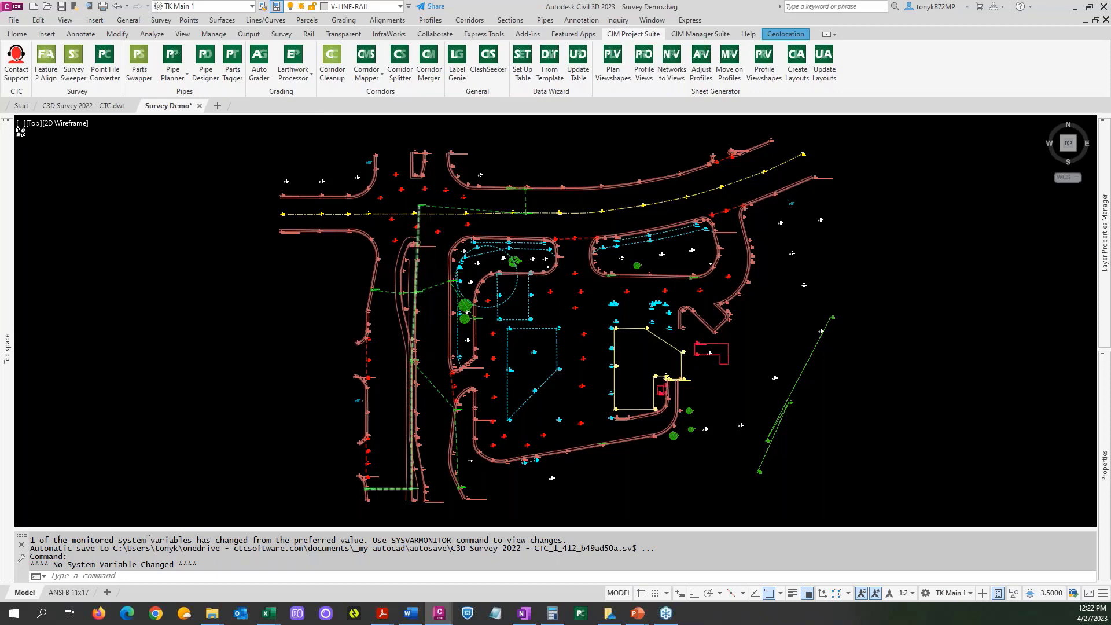
{"action": "scroll", "coordinate": [422, 243], "scroll_direction": "up", "scroll_amount": 3}
{"action": "scroll", "coordinate": [423, 235], "scroll_direction": "up", "scroll_amount": 2}
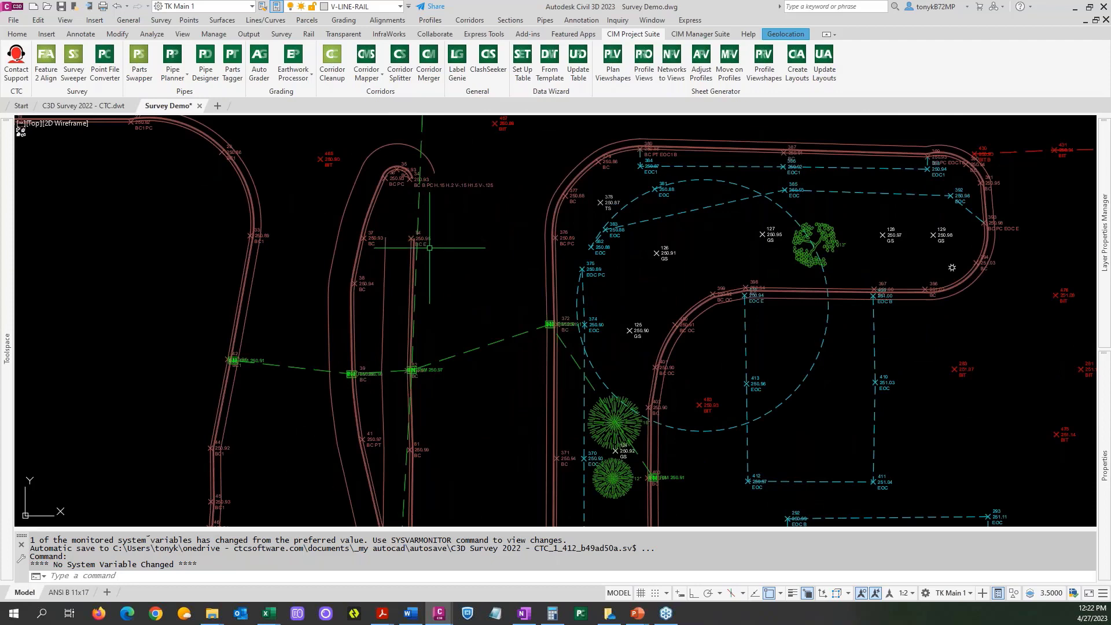
{"action": "scroll", "coordinate": [440, 240], "scroll_direction": "down", "scroll_amount": 5}
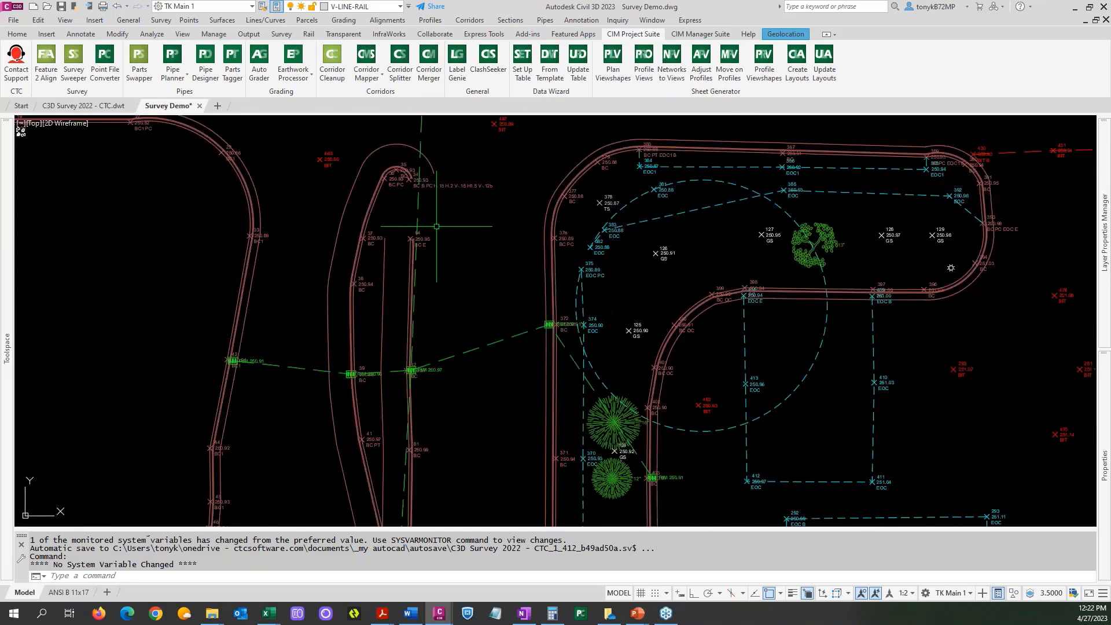
{"action": "scroll", "coordinate": [440, 239], "scroll_direction": "up", "scroll_amount": 4}
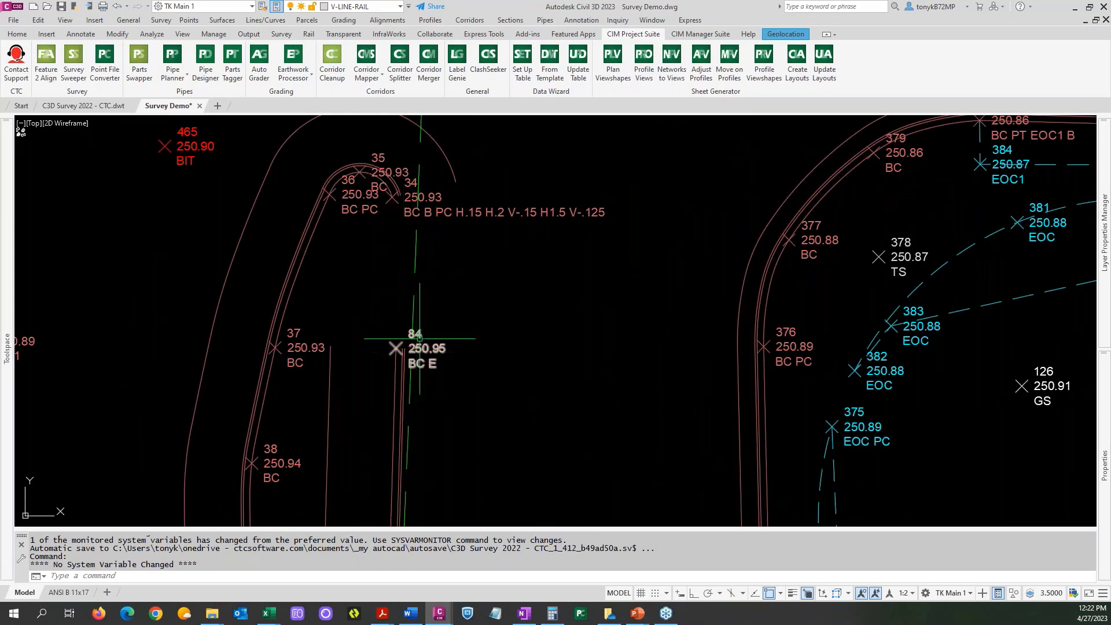
{"action": "scroll", "coordinate": [418, 308], "scroll_direction": "down", "scroll_amount": 7}
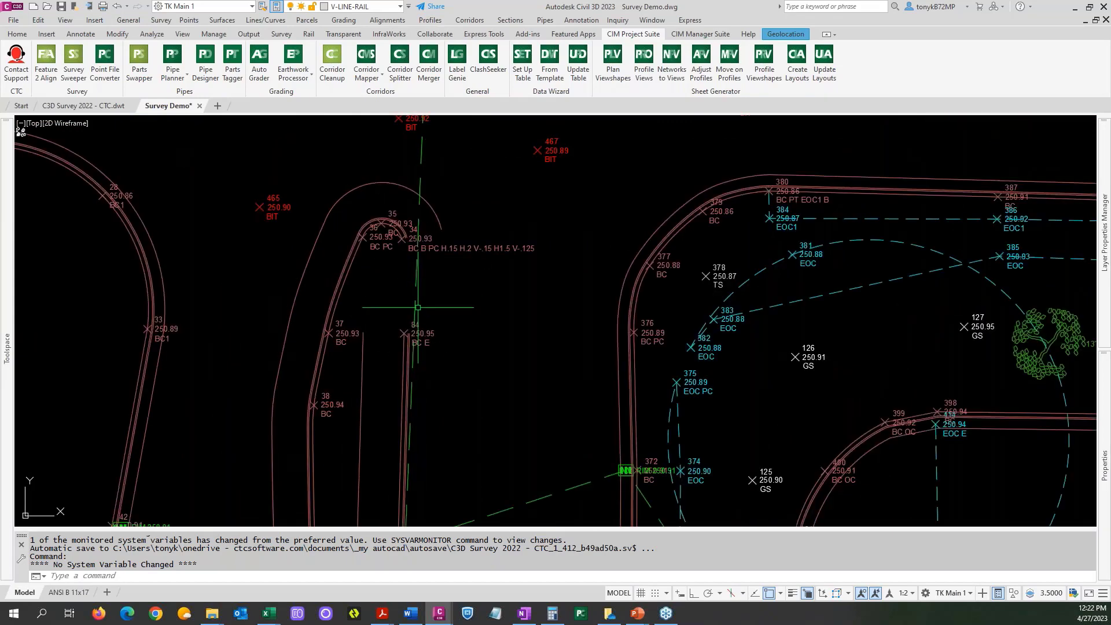
{"action": "middle_click_drag", "start_coordinate": [486, 417], "coordinate": [385, 351]}
{"action": "scroll", "coordinate": [326, 323], "scroll_direction": "up", "scroll_amount": 8}
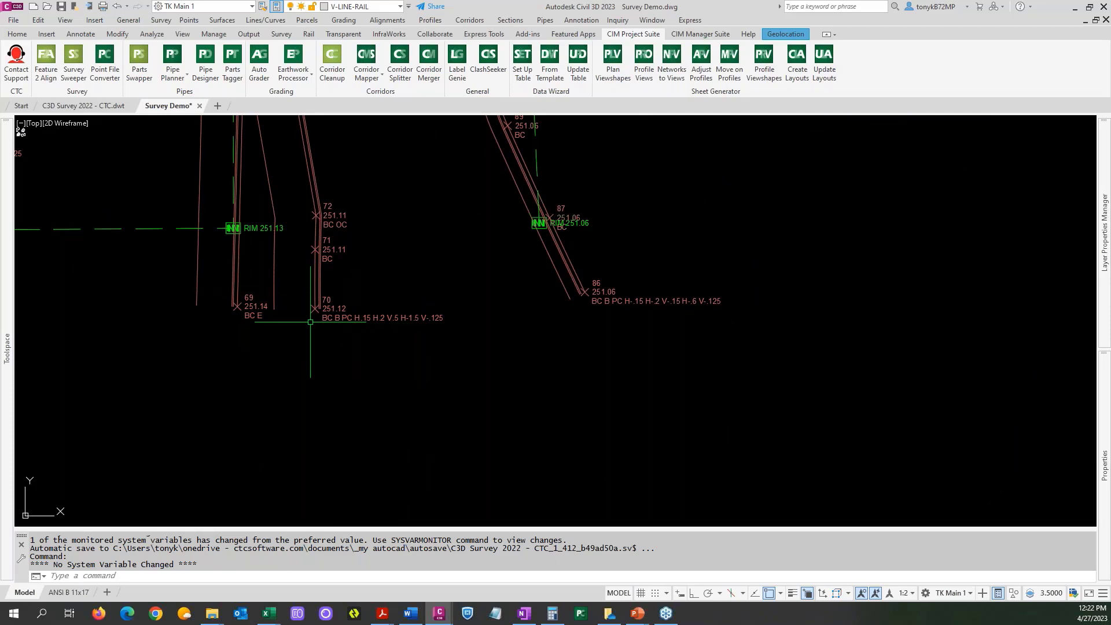
Change the survey point description of point 70 to BC B PC H.15 H.2 V.5 H1.5 V.125.
{"action": "left_click", "coordinate": [337, 309]}
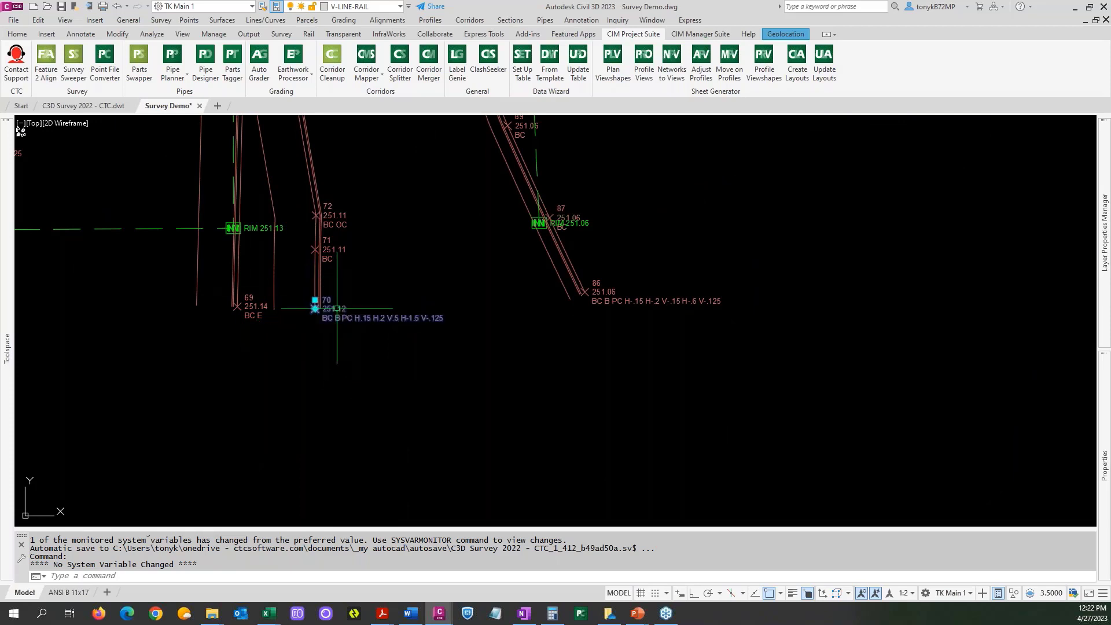
{"action": "right_click", "coordinate": [345, 244]}
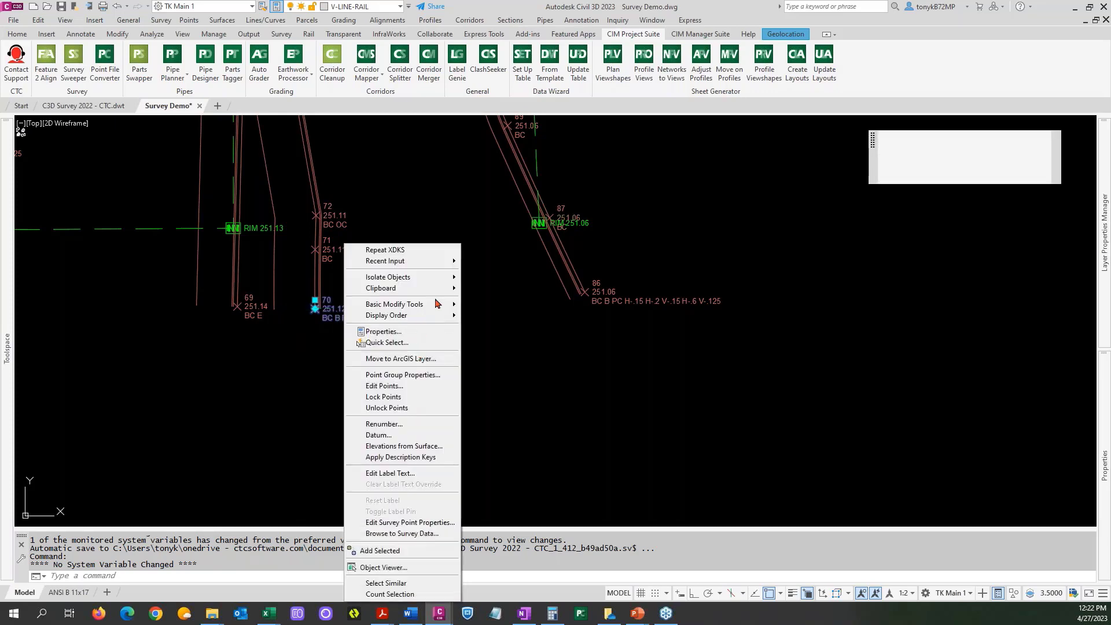
{"action": "left_click", "coordinate": [421, 524]}
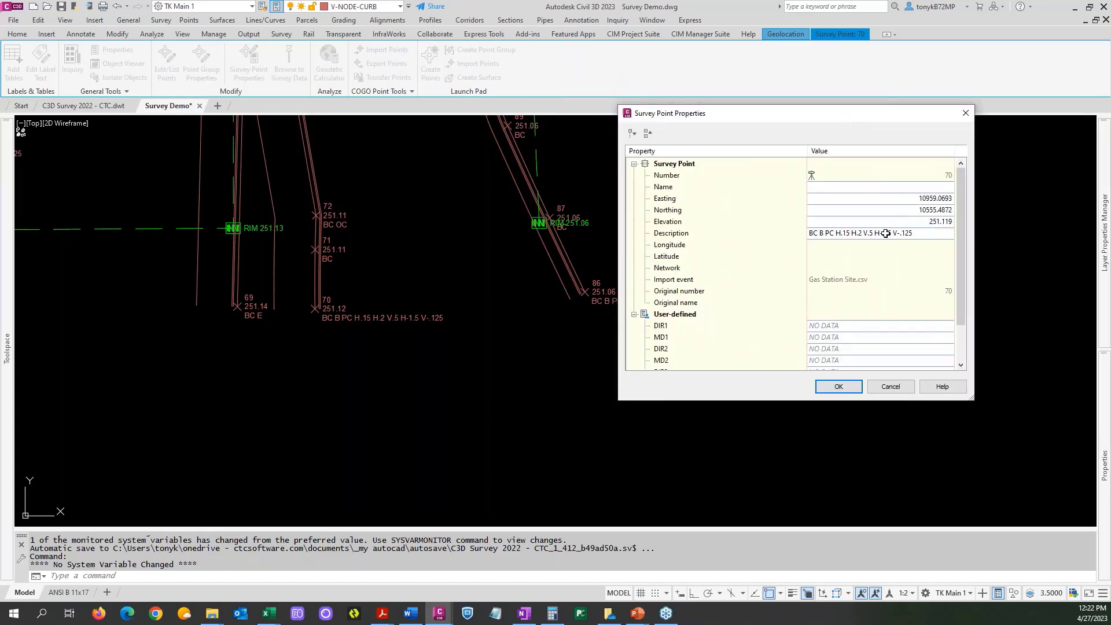
{"action": "left_click", "coordinate": [885, 235]}
{"action": "left_click", "coordinate": [885, 237]}
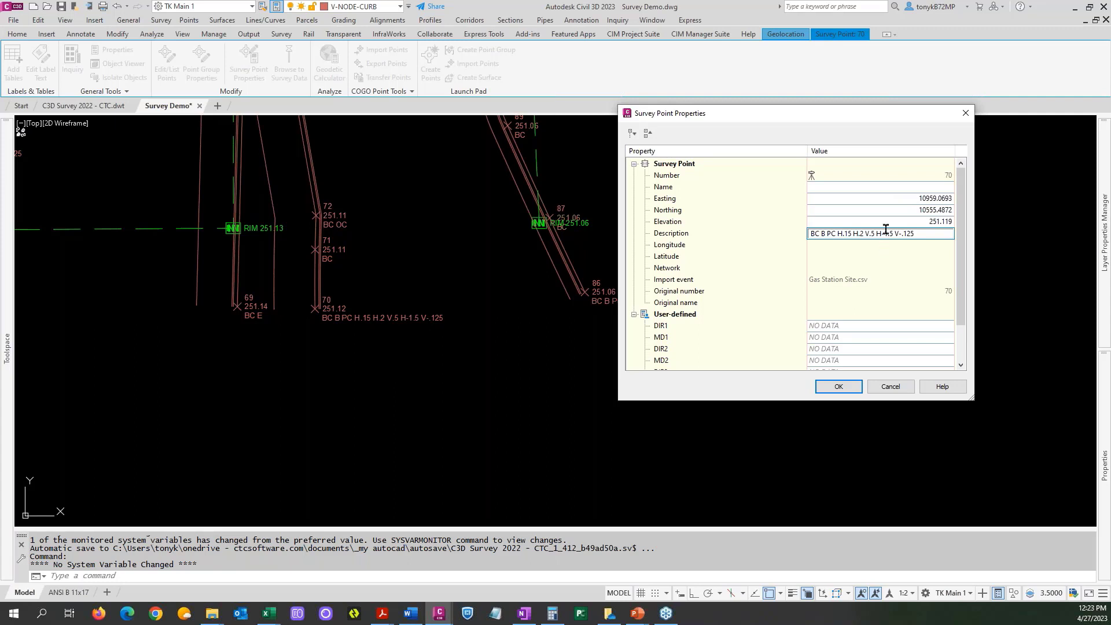
{"action": "key", "text": "BackSpace"}
{"action": "key", "text": "BackSpace"}
{"action": "type", "text": "H"}
{"action": "key", "text": "Right"}
{"action": "key", "text": "Right"}
{"action": "key", "text": "Right"}
{"action": "key", "text": "Right"}
{"action": "key", "text": "Right"}
{"action": "key", "text": "Right"}
{"action": "key", "text": "BackSpace"}
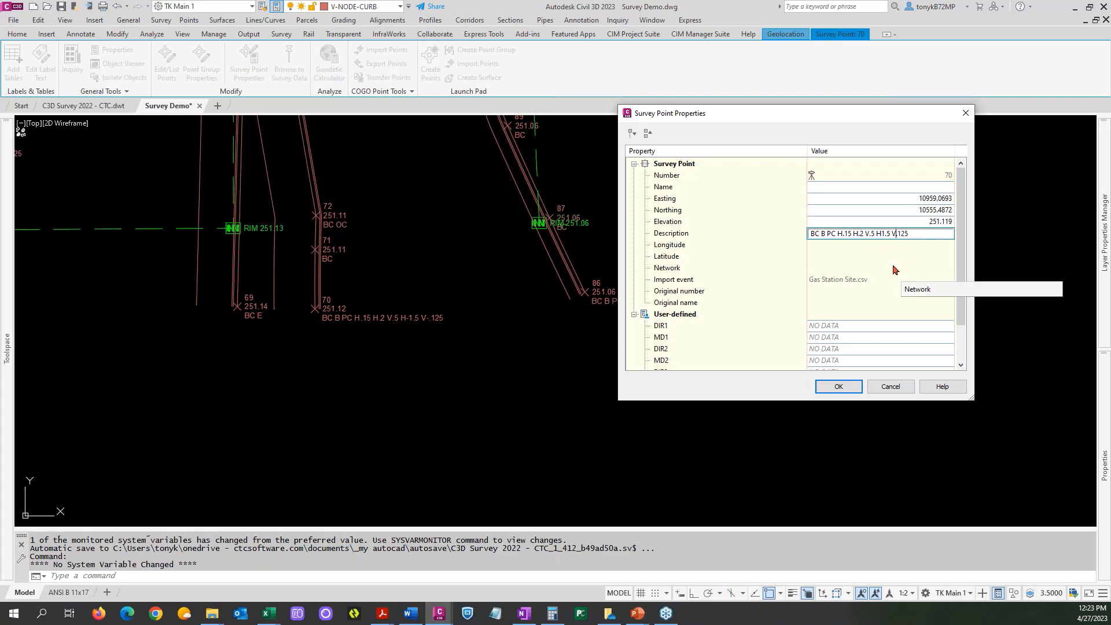
{"action": "left_click", "coordinate": [840, 386]}
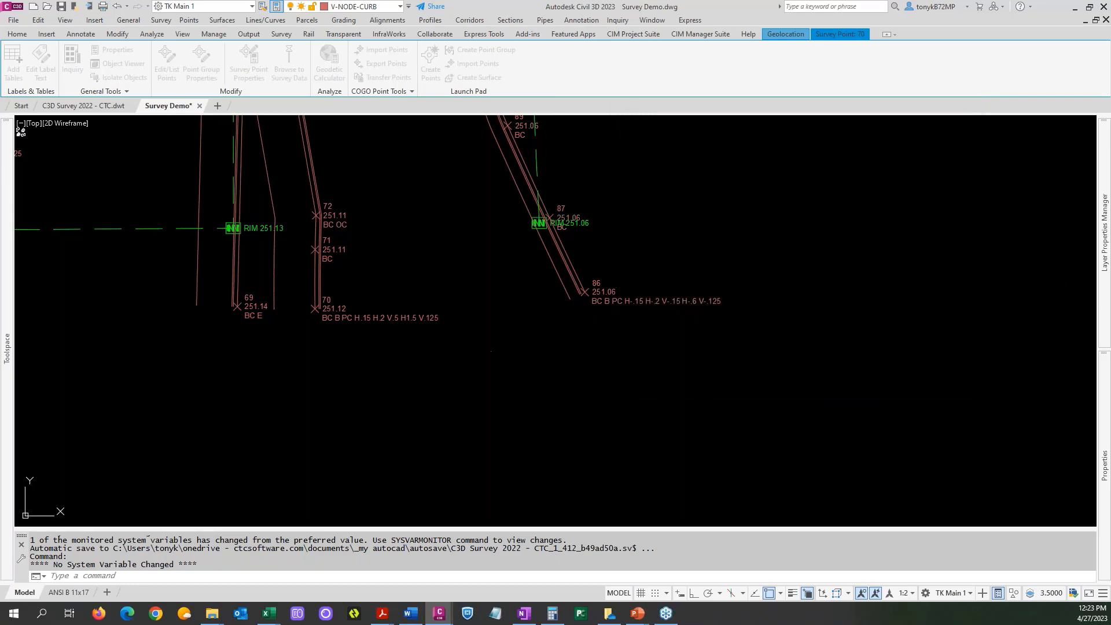
Append RPN84 to the survey point description of point 34 at the narrow median's rounded north end.
{"action": "scroll", "coordinate": [391, 303], "scroll_direction": "down", "scroll_amount": 3}
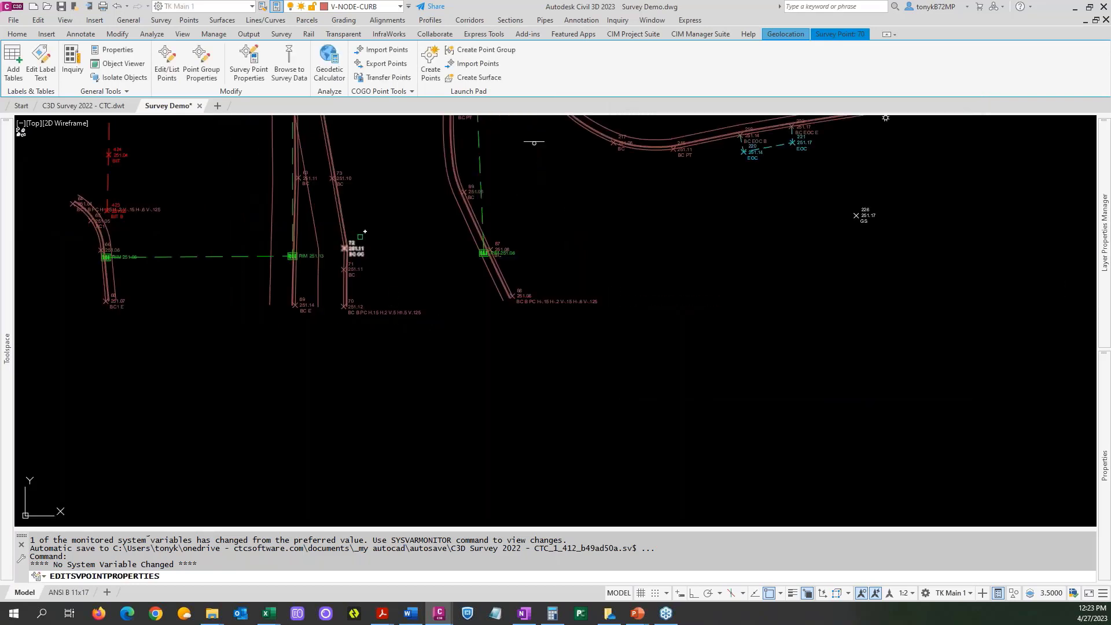
{"action": "middle_click_drag", "start_coordinate": [426, 245], "coordinate": [414, 462]}
{"action": "mouse_move", "coordinate": [404, 267]}
{"action": "middle_mouse_down"}
{"action": "mouse_move", "coordinate": [411, 511]}
{"action": "mouse_move", "coordinate": [348, 445]}
{"action": "middle_mouse_up"}
{"action": "scroll", "coordinate": [399, 264], "scroll_direction": "up", "scroll_amount": 3}
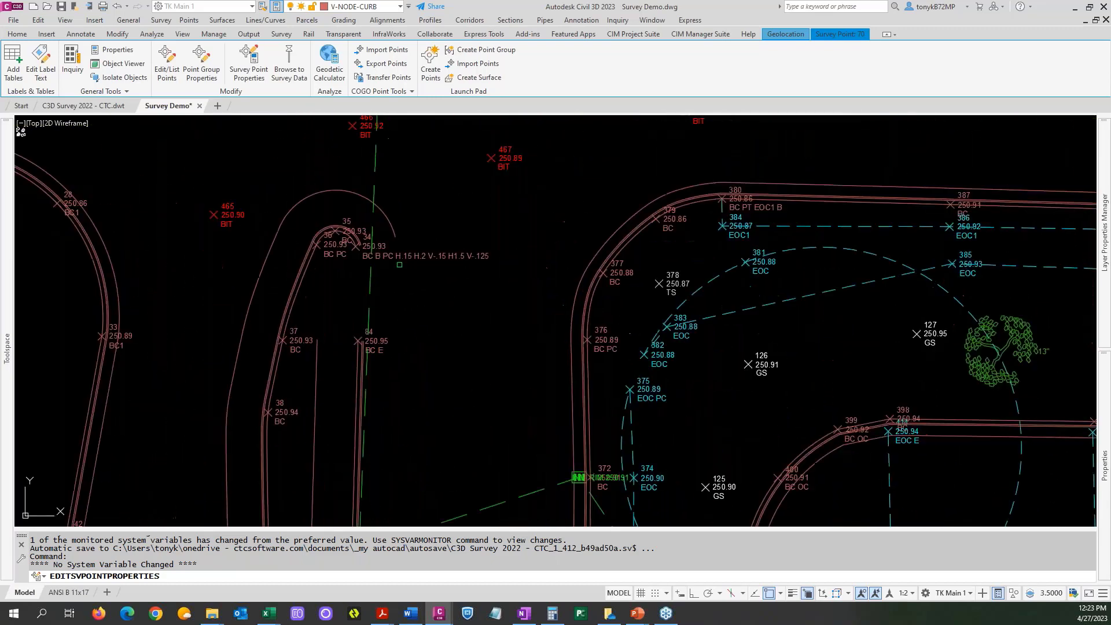
{"action": "left_click", "coordinate": [398, 255]}
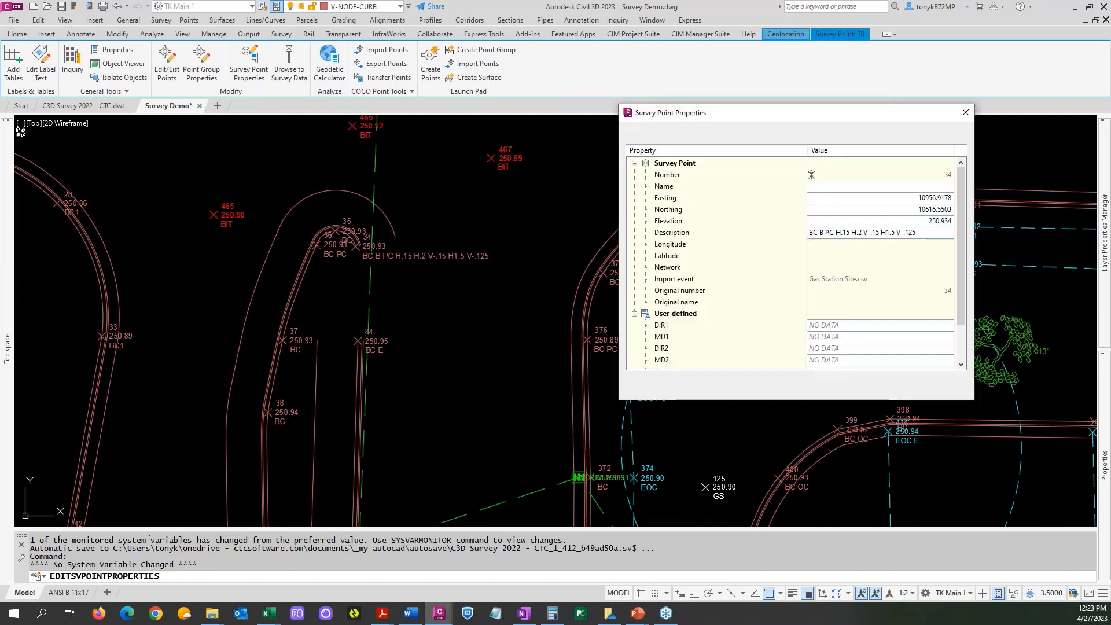
{"action": "left_click", "coordinate": [922, 234]}
{"action": "left_click", "coordinate": [924, 233]}
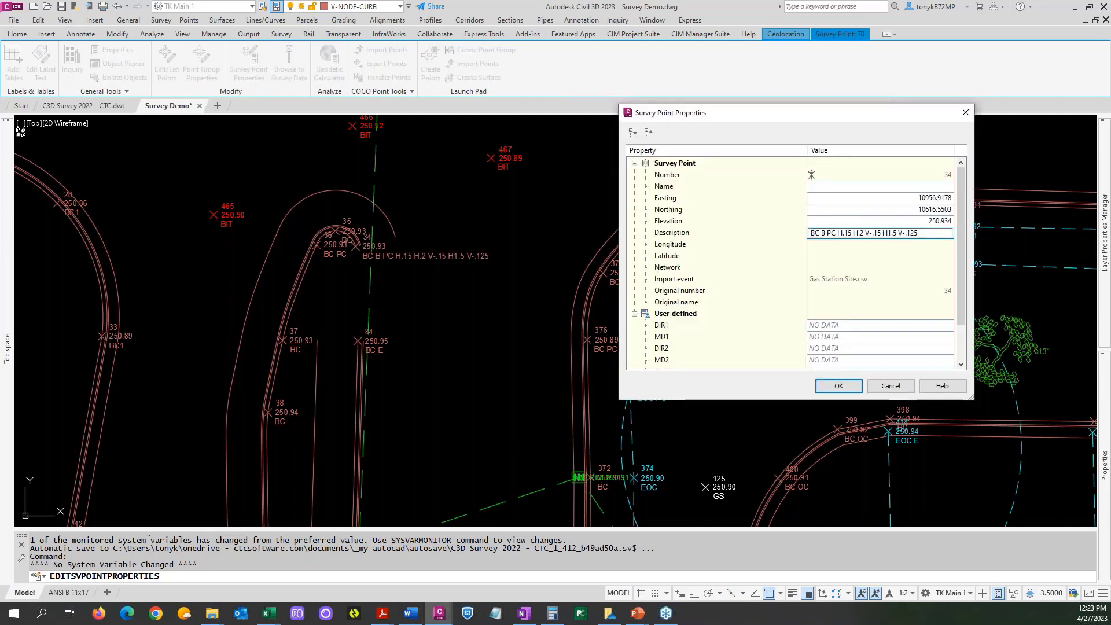
{"action": "type", "text": "RPN84"}
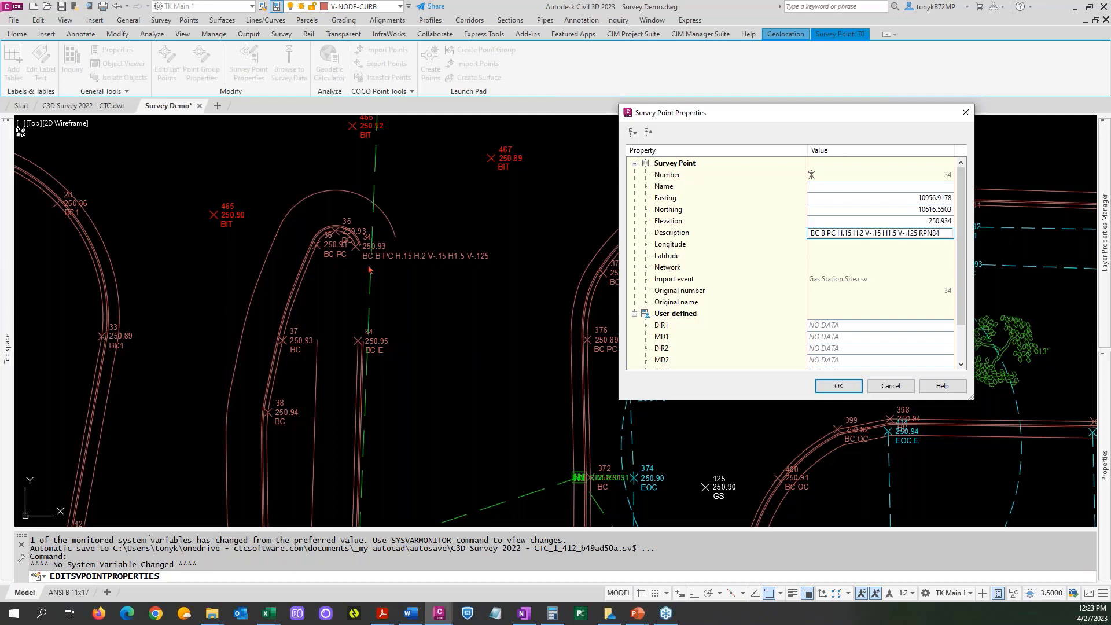
{"action": "left_click", "coordinate": [839, 385]}
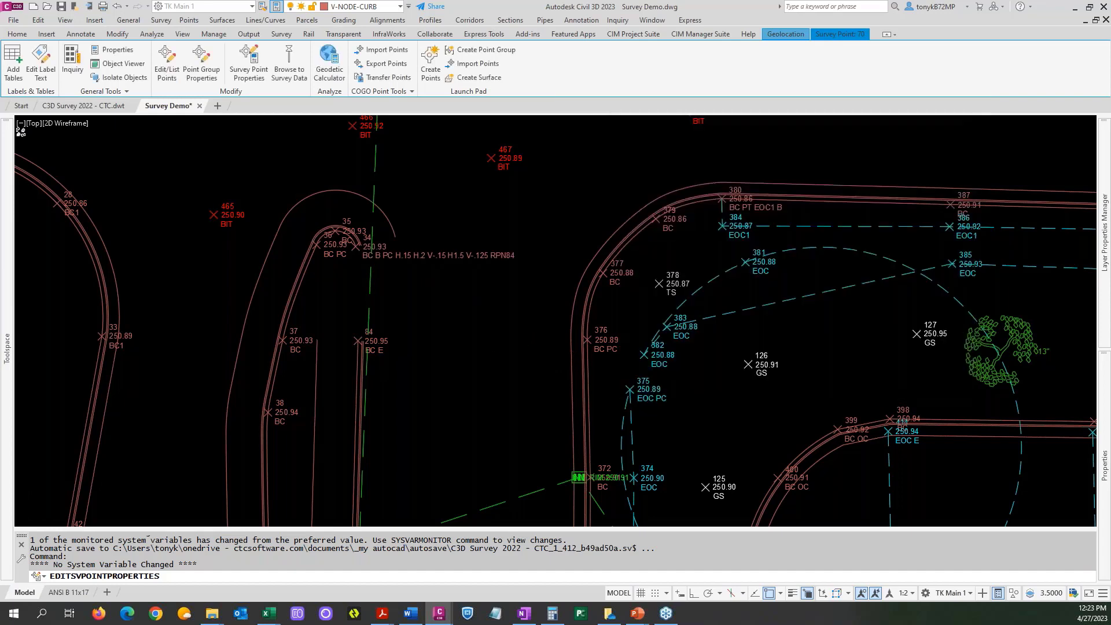
Change the survey point description of point 436, beside the building's southwest corner, to EOC1 B CPN276.
{"action": "scroll", "coordinate": [488, 365], "scroll_direction": "down", "scroll_amount": 2}
{"action": "mouse_move", "coordinate": [484, 367]}
{"action": "middle_mouse_down"}
{"action": "mouse_move", "coordinate": [439, 346]}
{"action": "mouse_move", "coordinate": [253, 303]}
{"action": "middle_mouse_up"}
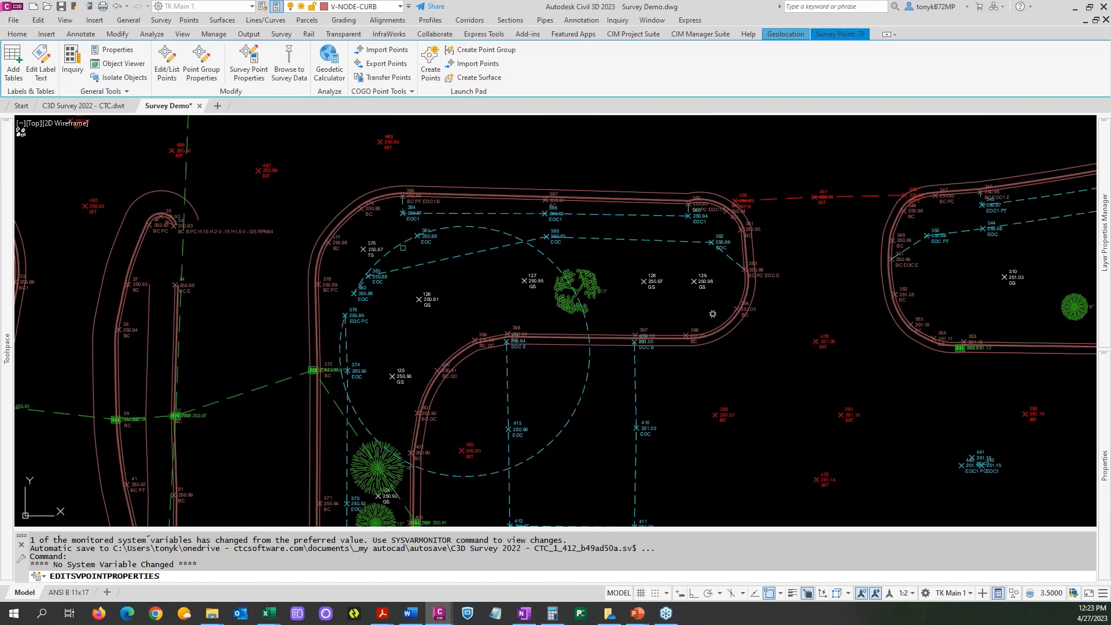
{"action": "scroll", "coordinate": [262, 302], "scroll_direction": "down", "scroll_amount": 4}
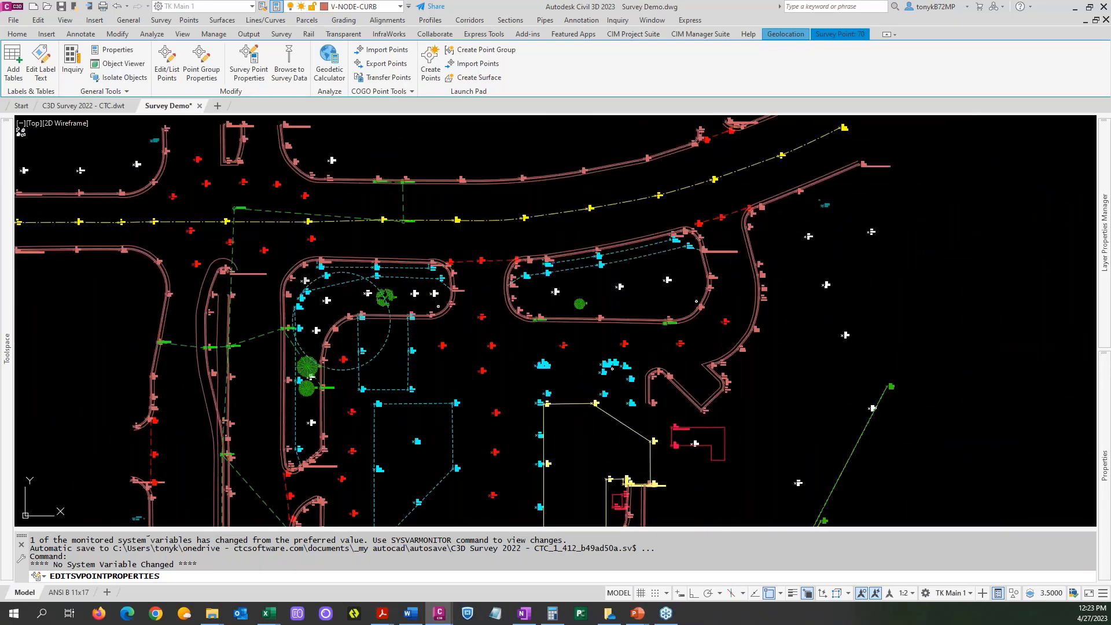
{"action": "middle_click_drag", "start_coordinate": [352, 520], "coordinate": [307, 357]}
{"action": "middle_click_drag", "start_coordinate": [285, 407], "coordinate": [366, 294]}
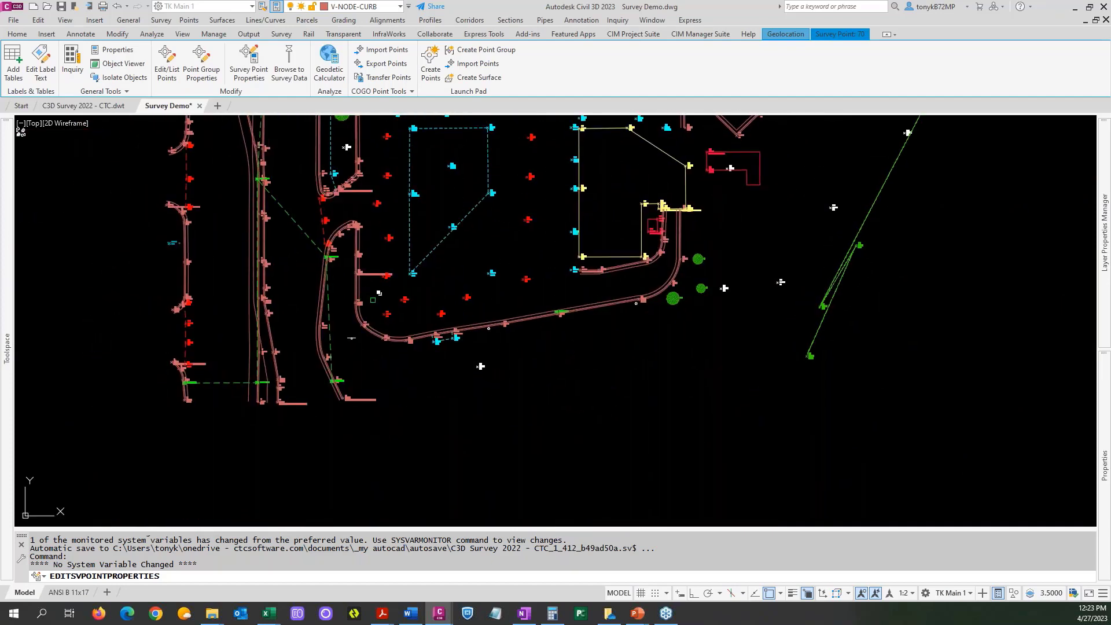
{"action": "middle_click_drag", "start_coordinate": [521, 306], "coordinate": [335, 360]}
{"action": "scroll", "coordinate": [381, 330], "scroll_direction": "up", "scroll_amount": 6}
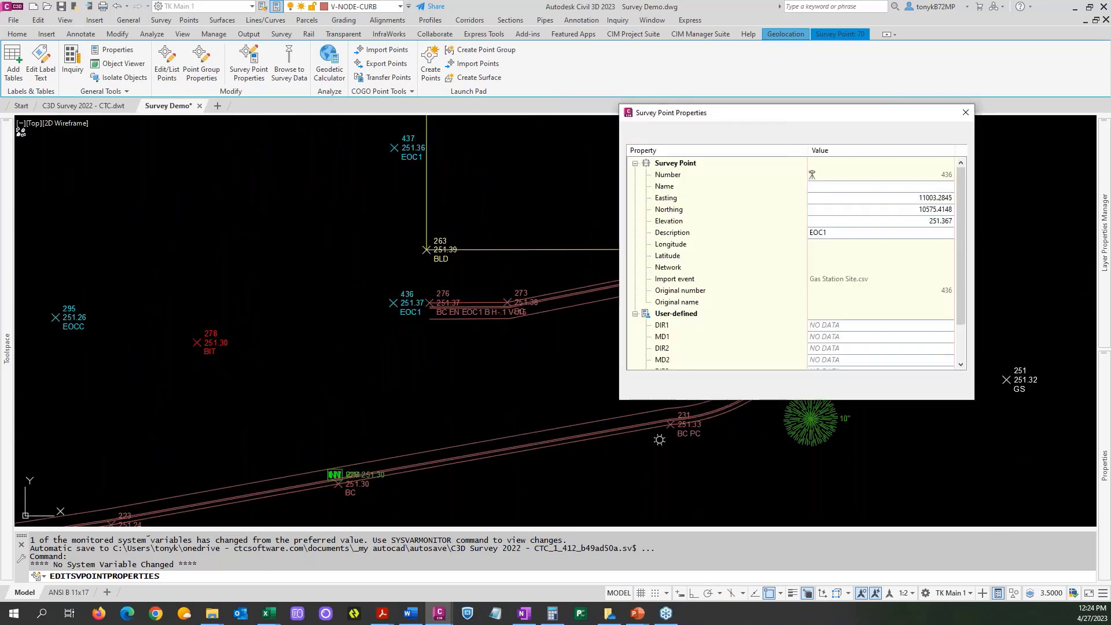
{"action": "left_click", "coordinate": [840, 232]}
{"action": "left_click", "coordinate": [841, 232]}
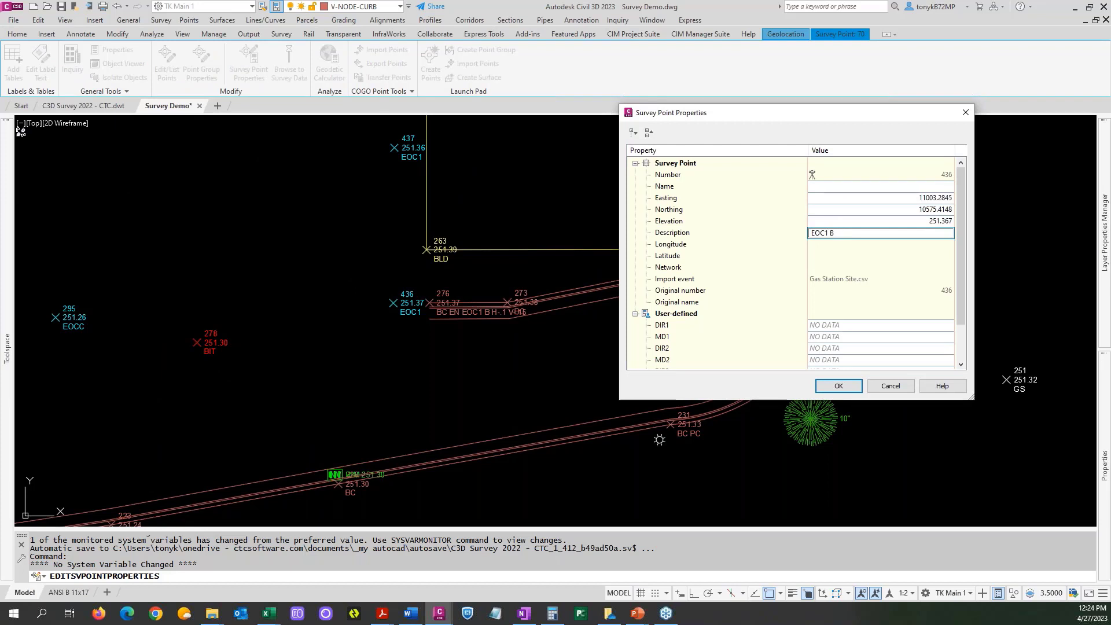
{"action": "type", "text": "B CPN276"}
{"action": "left_click", "coordinate": [838, 386]}
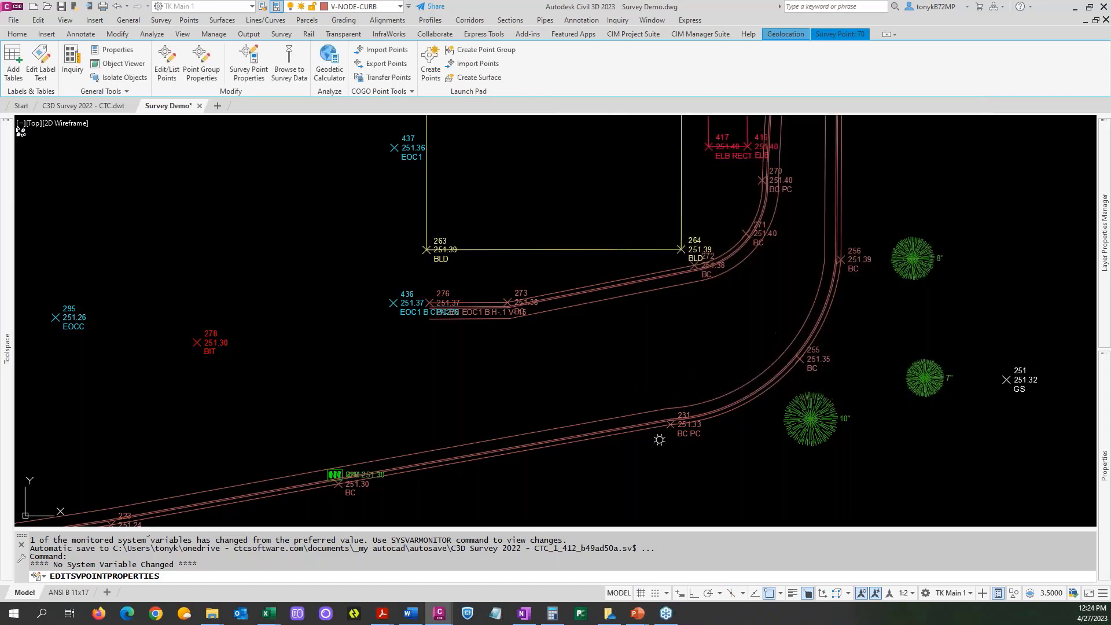
Update the linework with the CTC figure prefix database and code set, survey point insertion off, and inspect the median's north end.
{"action": "scroll", "coordinate": [483, 269], "scroll_direction": "down", "scroll_amount": 5}
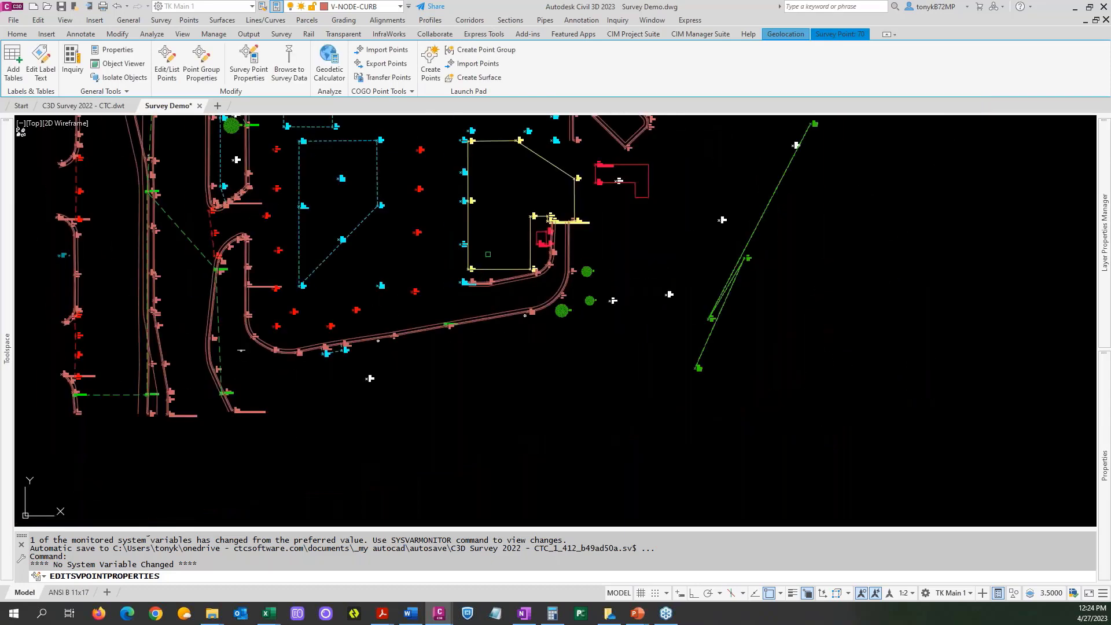
{"action": "scroll", "coordinate": [483, 271], "scroll_direction": "down", "scroll_amount": 3}
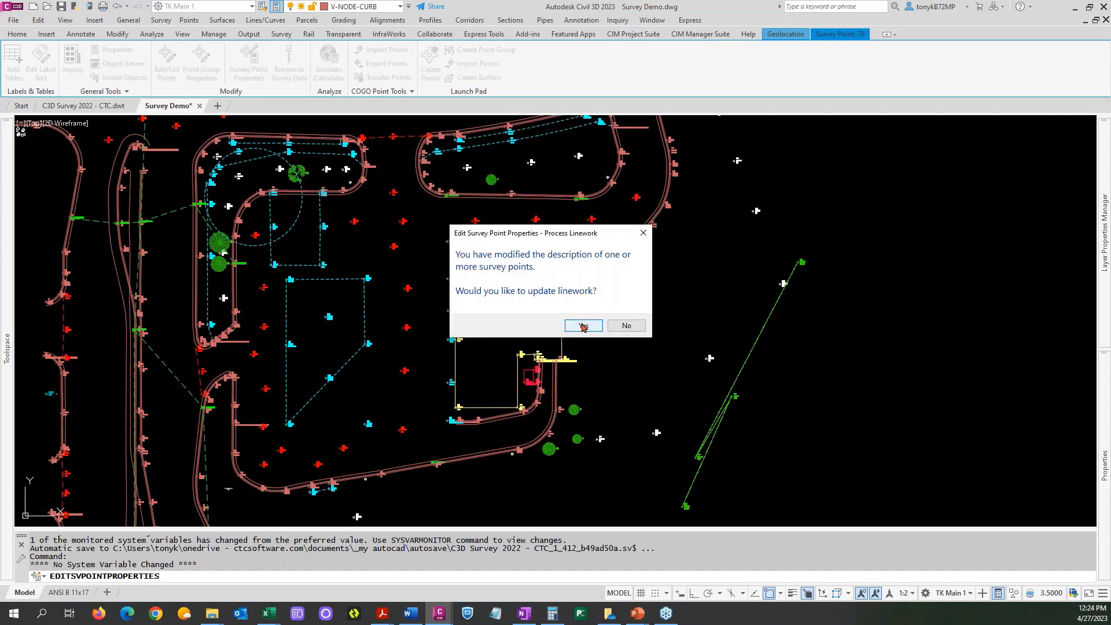
{"action": "left_click", "coordinate": [584, 327]}
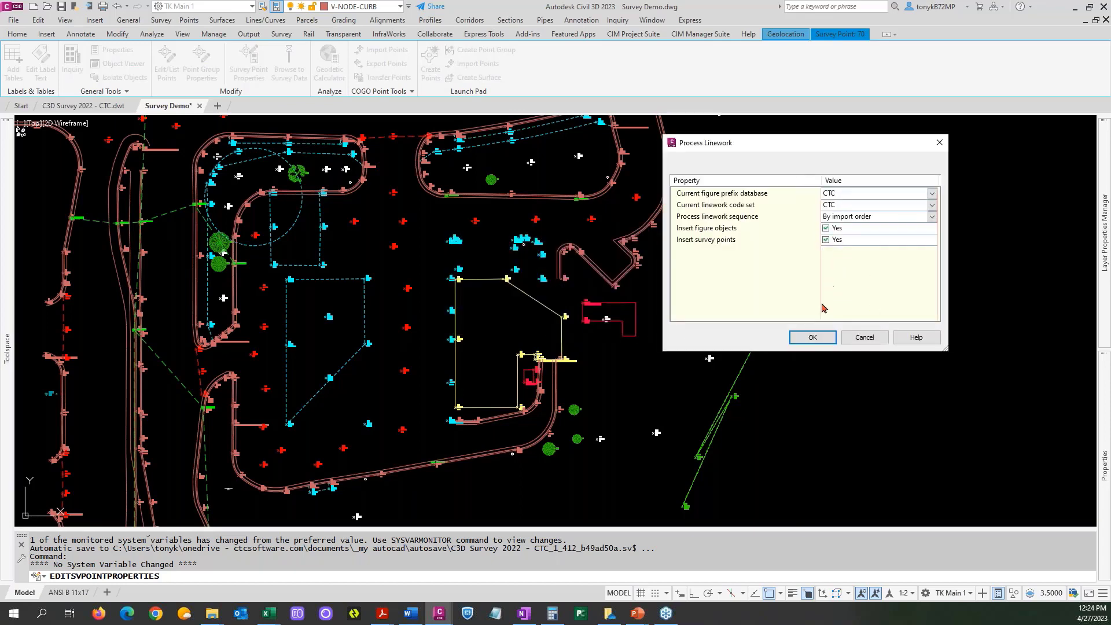
{"action": "left_click", "coordinate": [825, 239]}
{"action": "key", "text": "Return"}
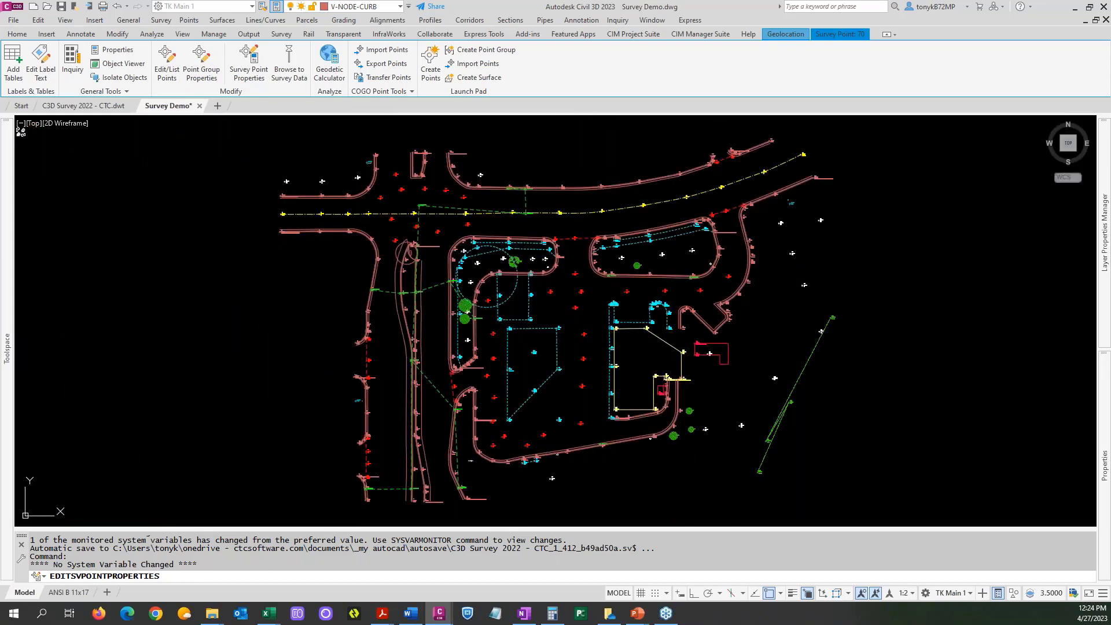
{"action": "scroll", "coordinate": [834, 400], "scroll_direction": "up", "scroll_amount": 3}
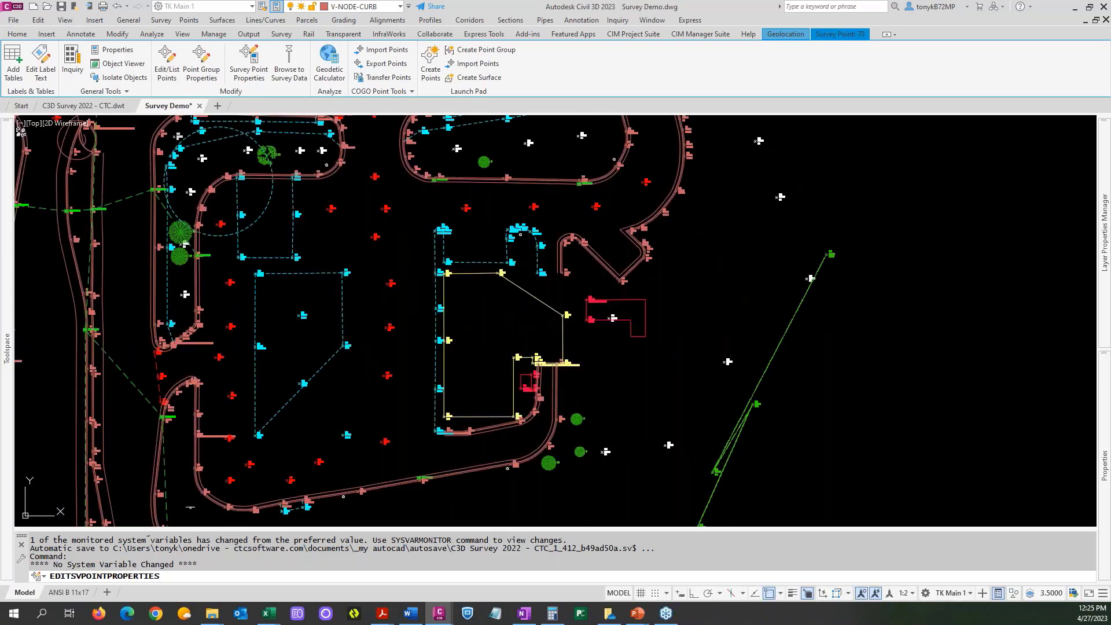
{"action": "key", "text": "Escape"}
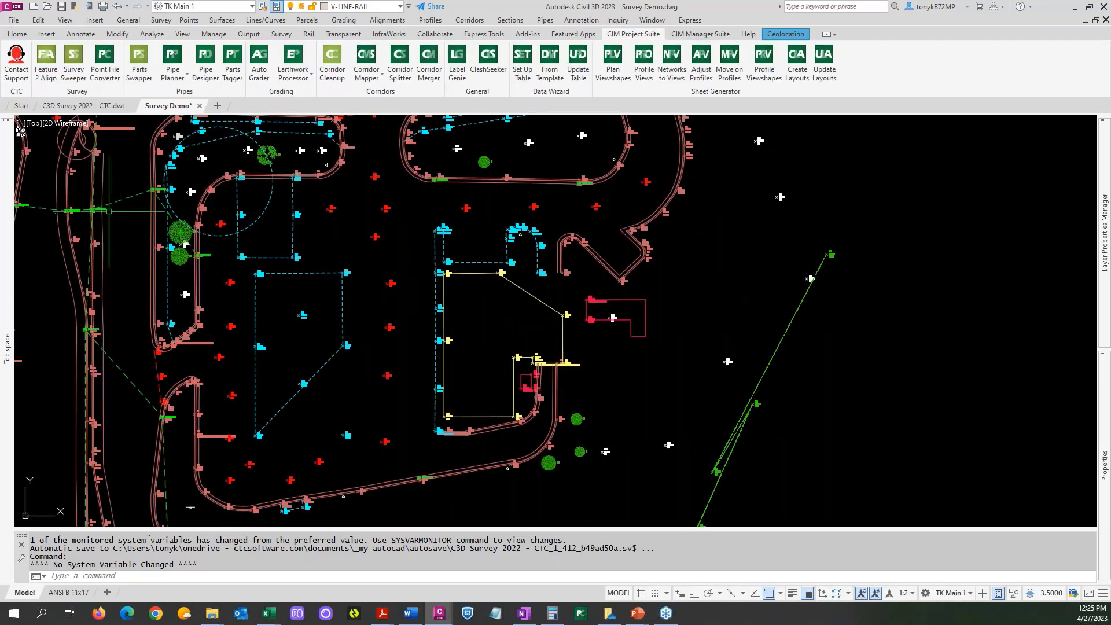
{"action": "middle_click_drag", "start_coordinate": [108, 163], "coordinate": [189, 260]}
{"action": "scroll", "coordinate": [189, 260], "scroll_direction": "up", "scroll_amount": 5}
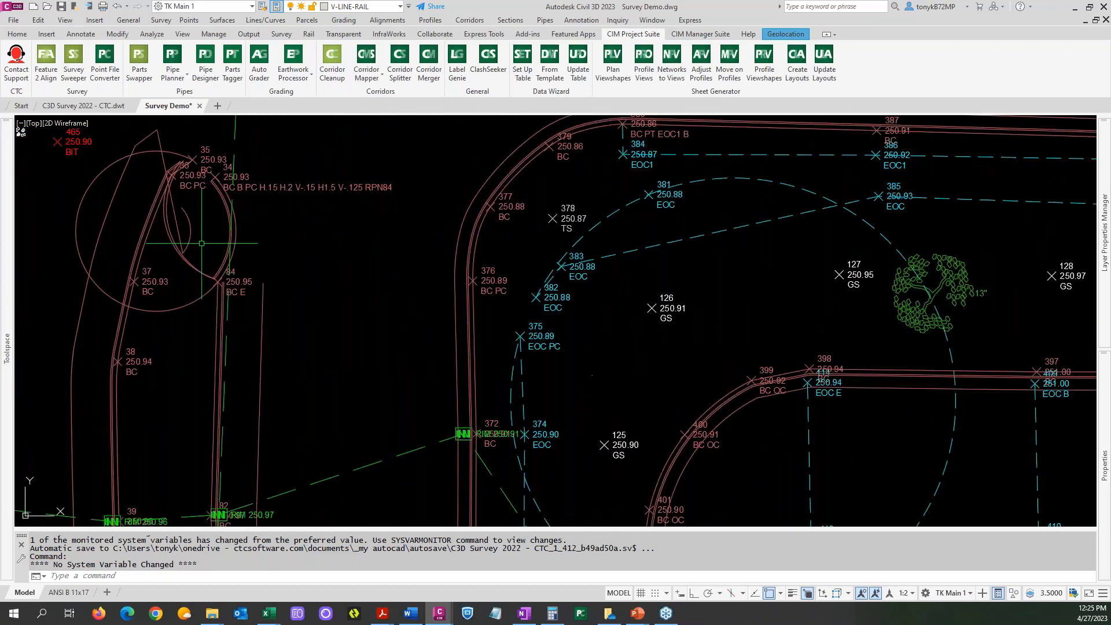
{"action": "left_click", "coordinate": [291, 188]}
{"action": "right_click", "coordinate": [291, 189]}
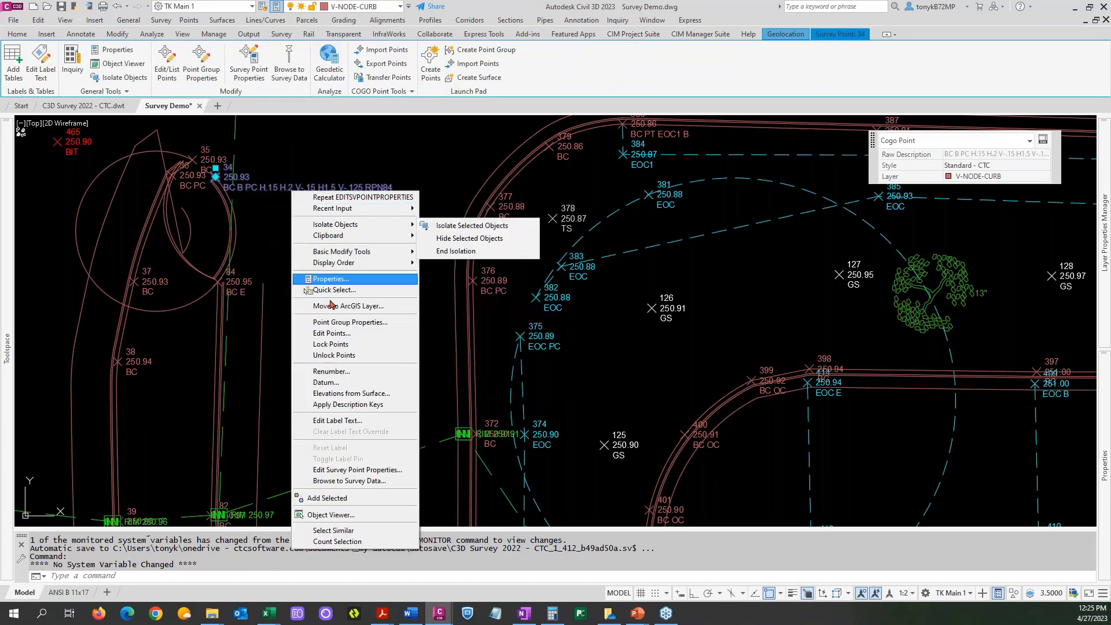
{"action": "left_click", "coordinate": [355, 482]}
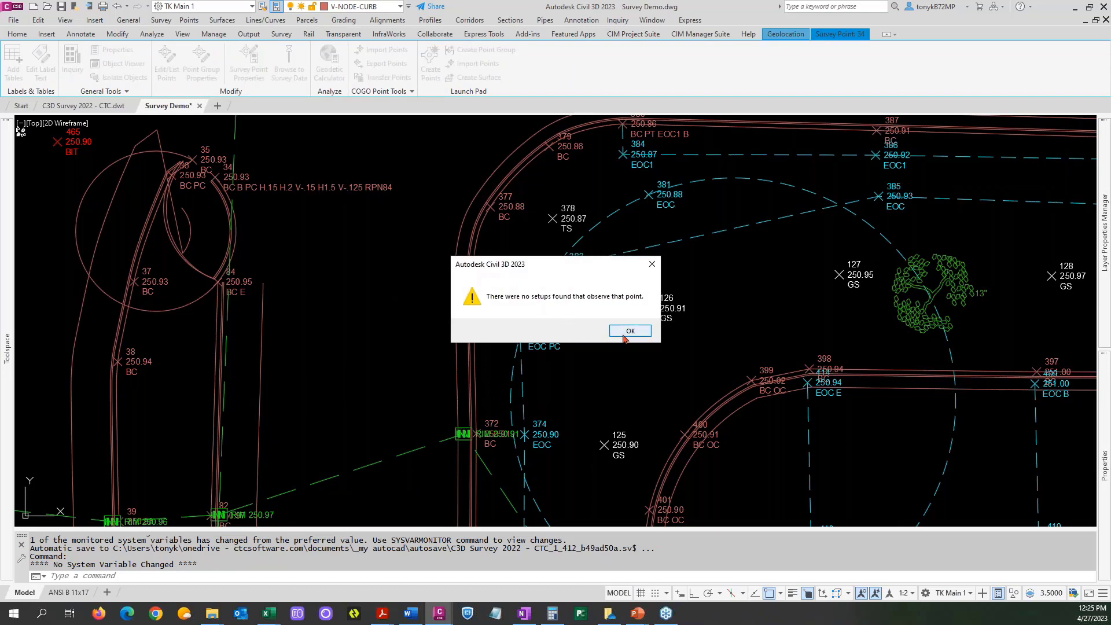
{"action": "left_click", "coordinate": [623, 333]}
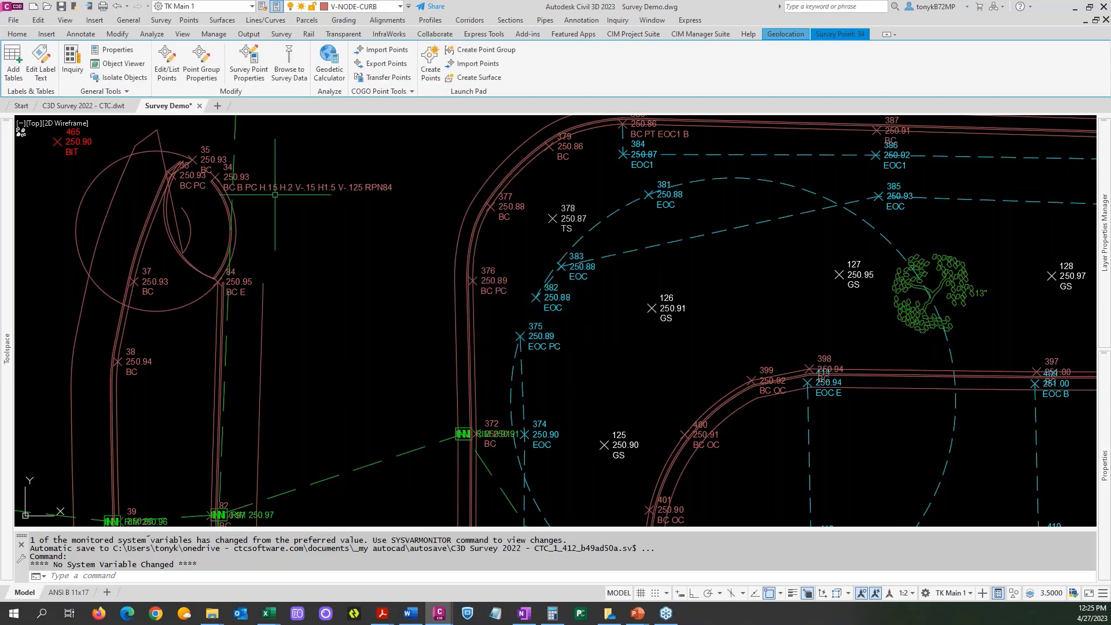
{"action": "key", "text": "Escape"}
Remove RPN84 from the survey point description of point 34, leaving BC B PC H.15 H.2 V-.15 H1.5 V-.125.
{"action": "left_click", "coordinate": [269, 187]}
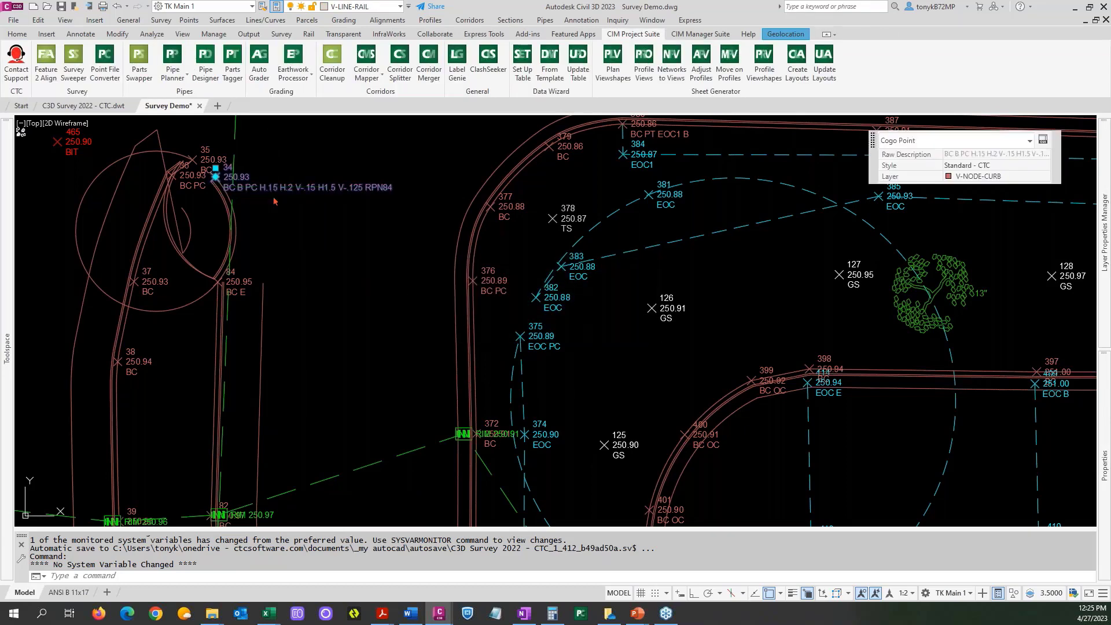
{"action": "right_click", "coordinate": [270, 187]}
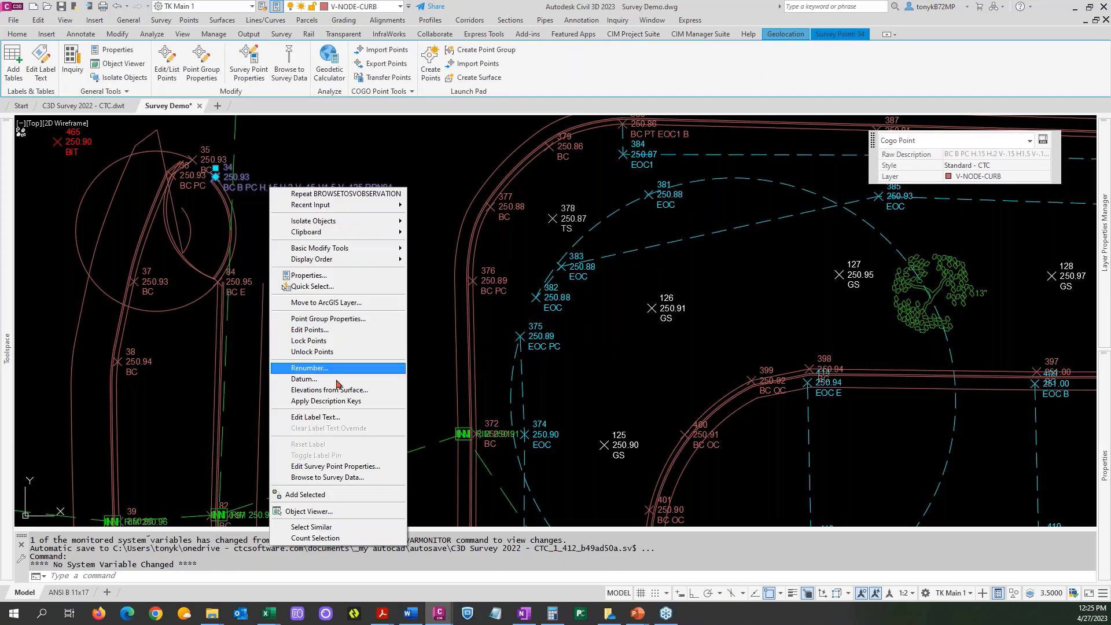
{"action": "left_click", "coordinate": [357, 469]}
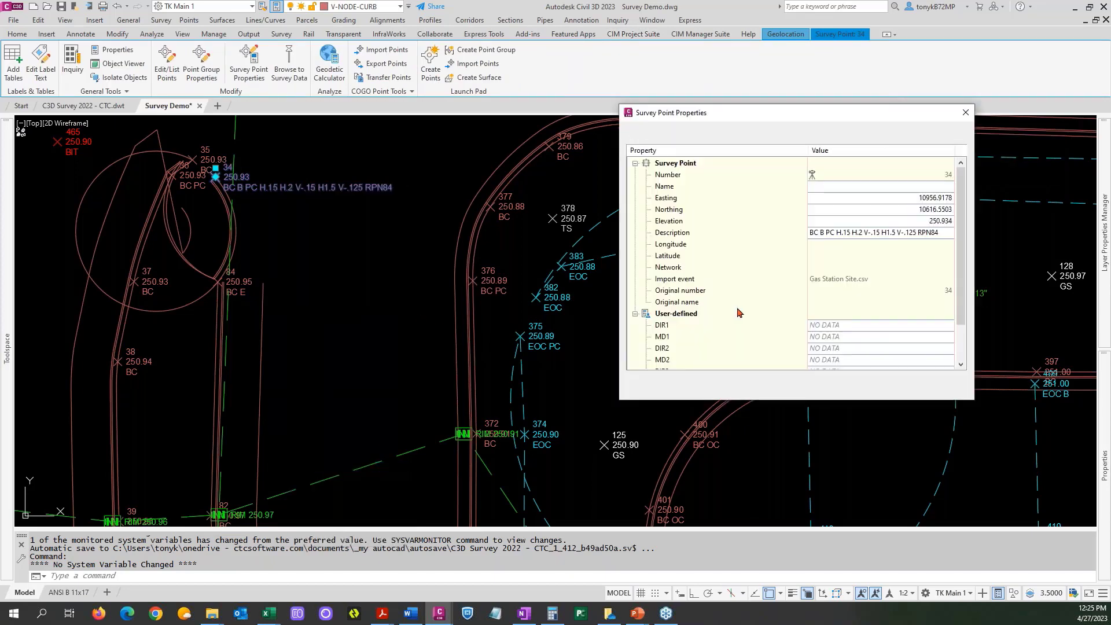
{"action": "left_click", "coordinate": [947, 236]}
{"action": "left_click", "coordinate": [946, 234]}
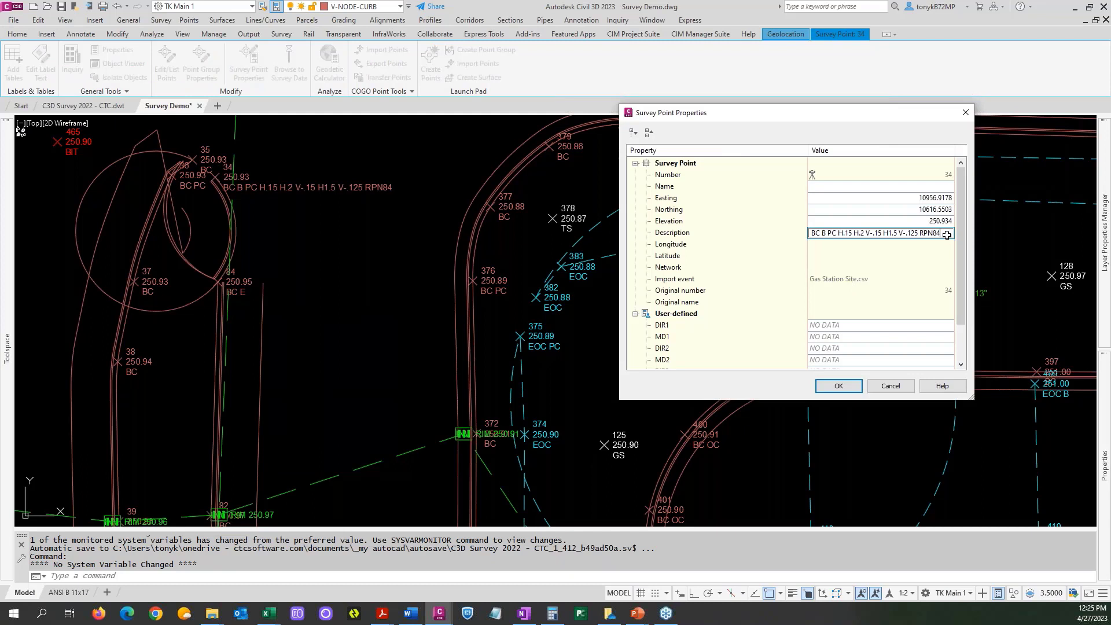
{"action": "key", "text": "BackSpace"}
{"action": "key", "text": "BackSpace"}
{"action": "key", "text": "BackSpace"}
{"action": "key", "text": "BackSpace"}
{"action": "key", "text": "BackSpace"}
{"action": "left_click", "coordinate": [840, 385]}
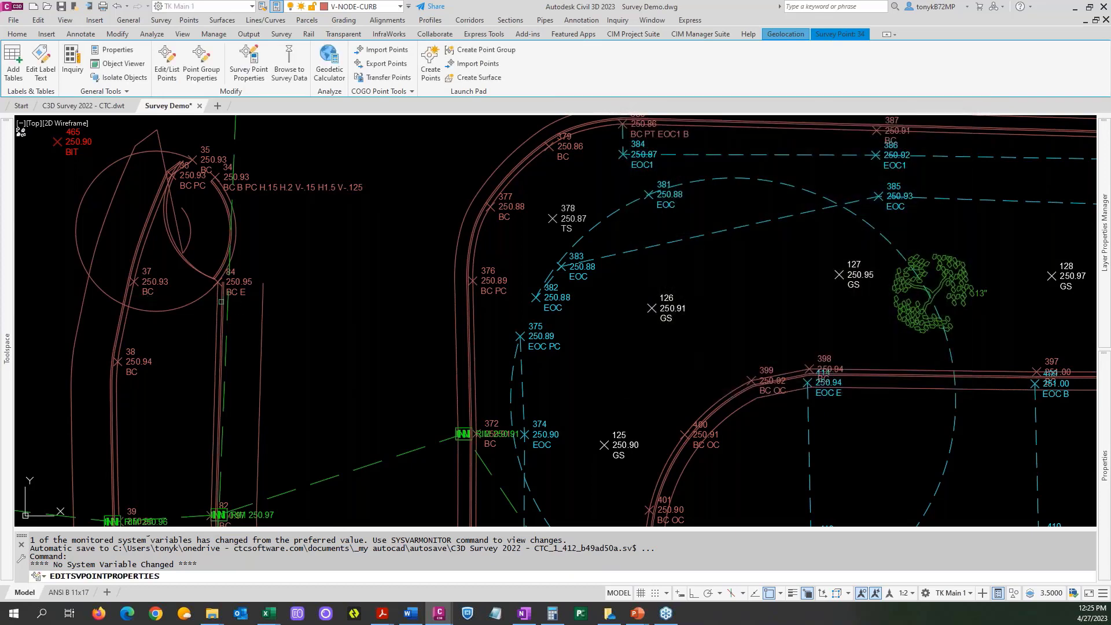
Append RPN34 to the survey point description of point 84 on the narrow median's east curb.
{"action": "left_click", "coordinate": [246, 275]}
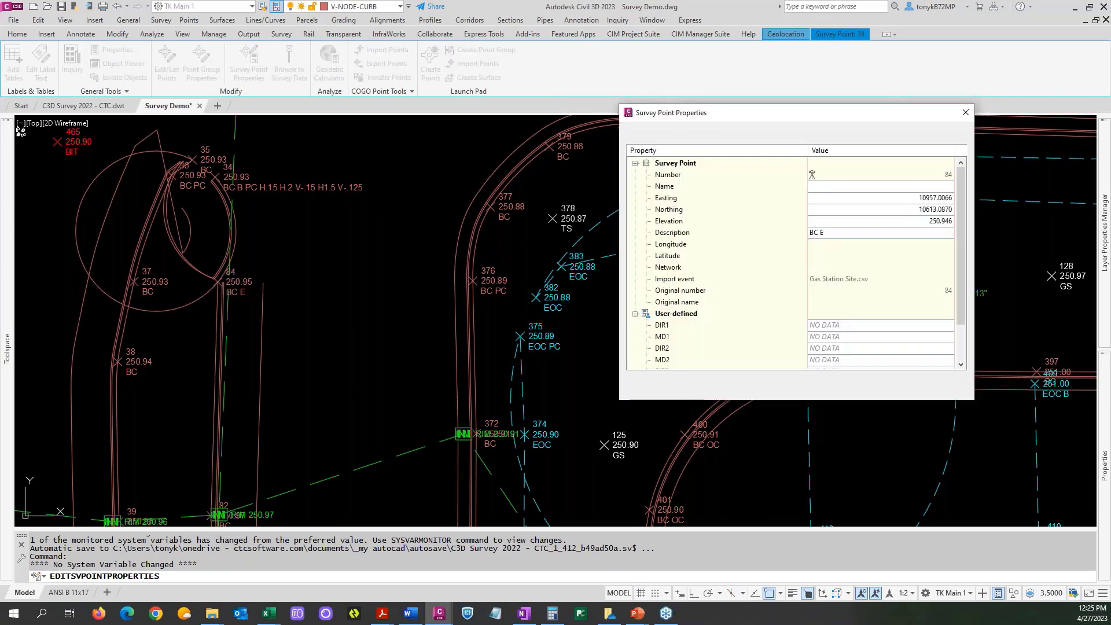
{"action": "left_click", "coordinate": [841, 233]}
{"action": "left_click", "coordinate": [841, 233]}
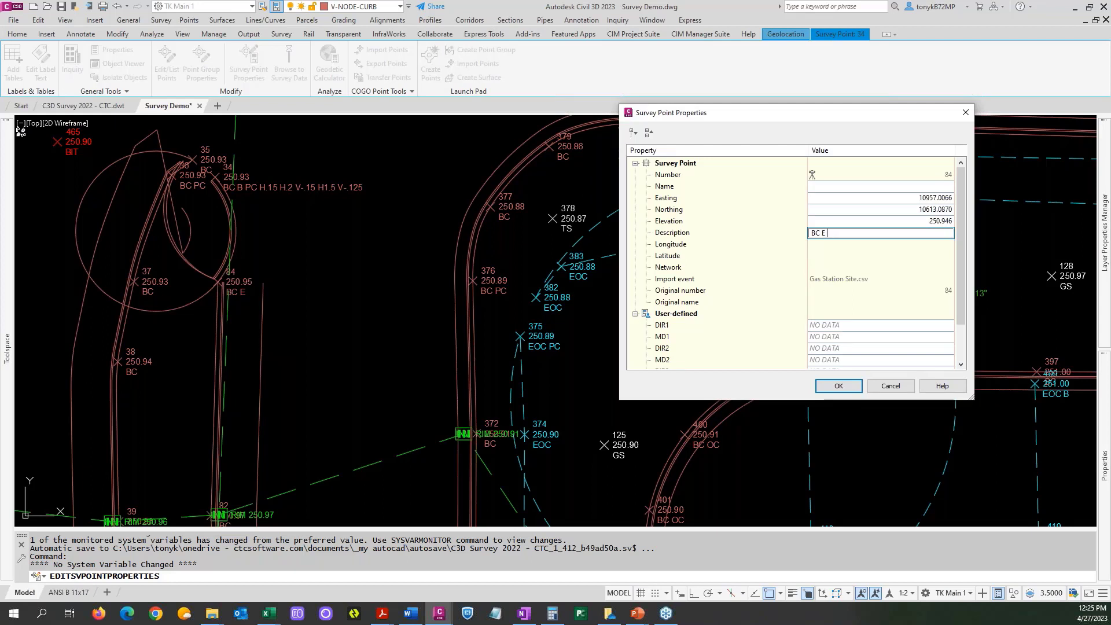
{"action": "type", "text": "RPN34"}
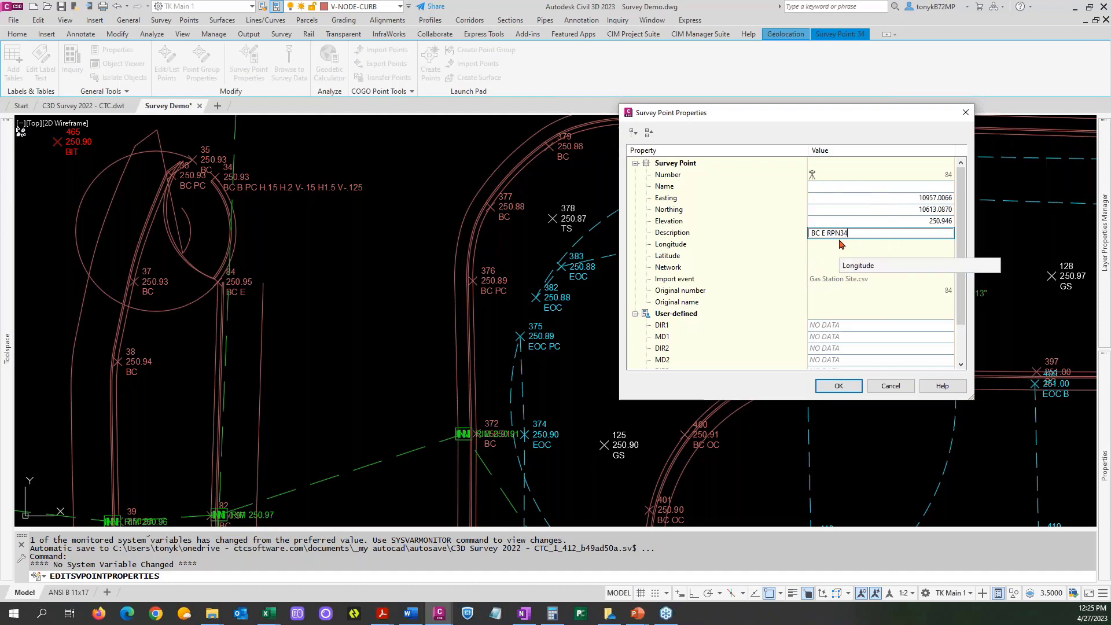
{"action": "left_click", "coordinate": [844, 386]}
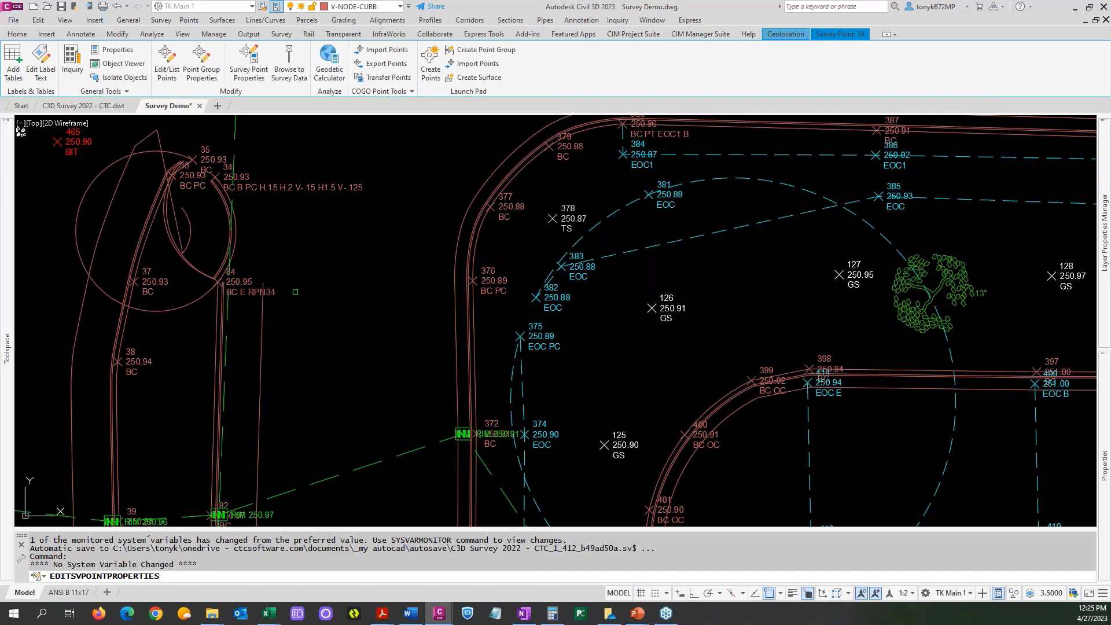
Update the linework with the CTC figure prefix database and code set, by import order, inserting figure objects but not survey points.
{"action": "scroll", "coordinate": [260, 265], "scroll_direction": "down", "scroll_amount": 6}
{"action": "scroll", "coordinate": [258, 295], "scroll_direction": "up", "scroll_amount": 5}
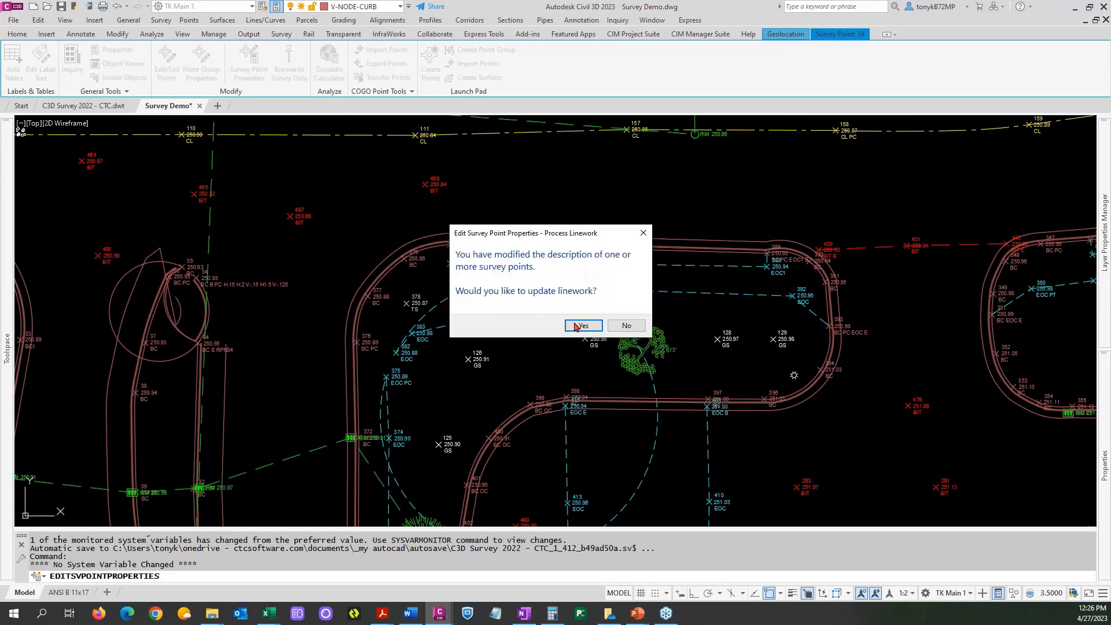
{"action": "left_click", "coordinate": [583, 325]}
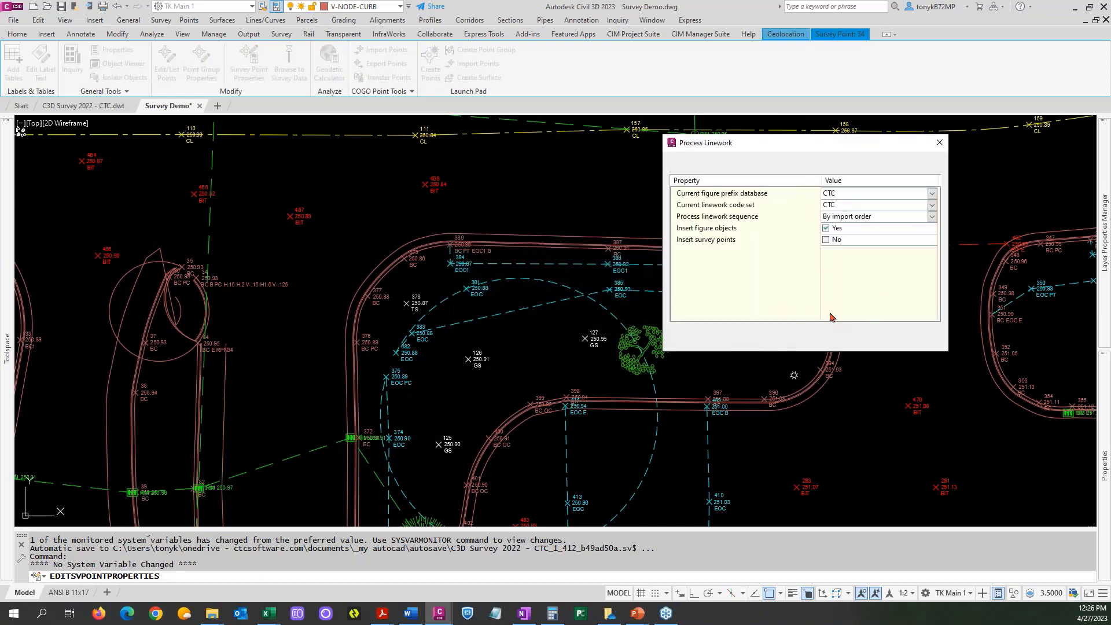
{"action": "left_click", "coordinate": [813, 337]}
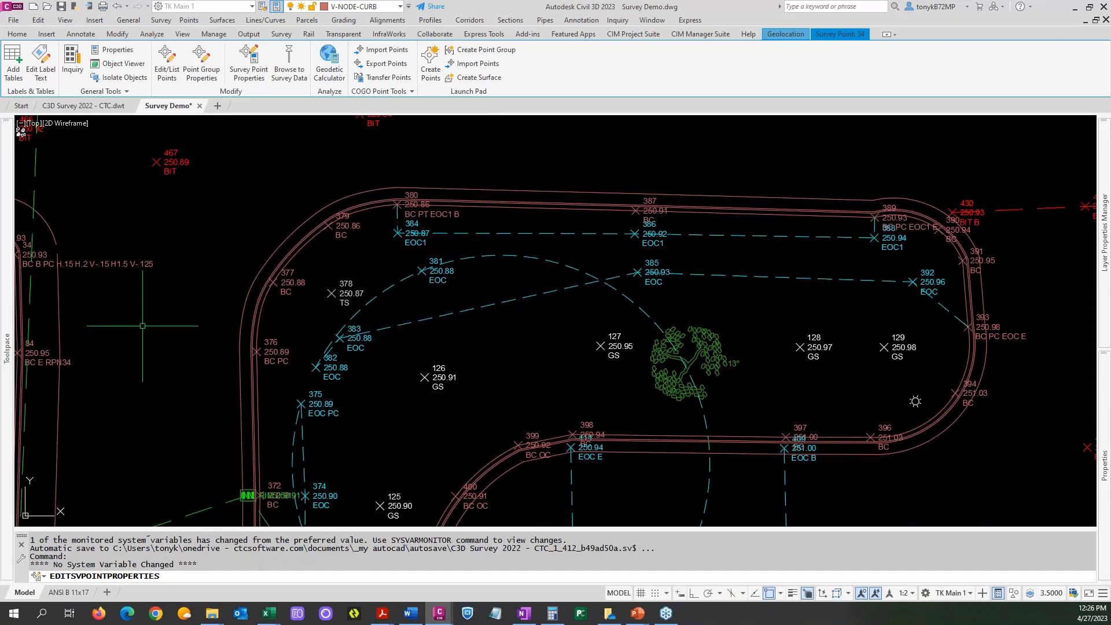
{"action": "key", "text": "Escape"}
Stretch the endpoints of the three offset curb arcs beside point 34 onto the ends of the matching straight curb figures.
{"action": "middle_click_drag", "start_coordinate": [178, 293], "coordinate": [353, 292]}
{"action": "scroll", "coordinate": [236, 231], "scroll_direction": "up", "scroll_amount": 5}
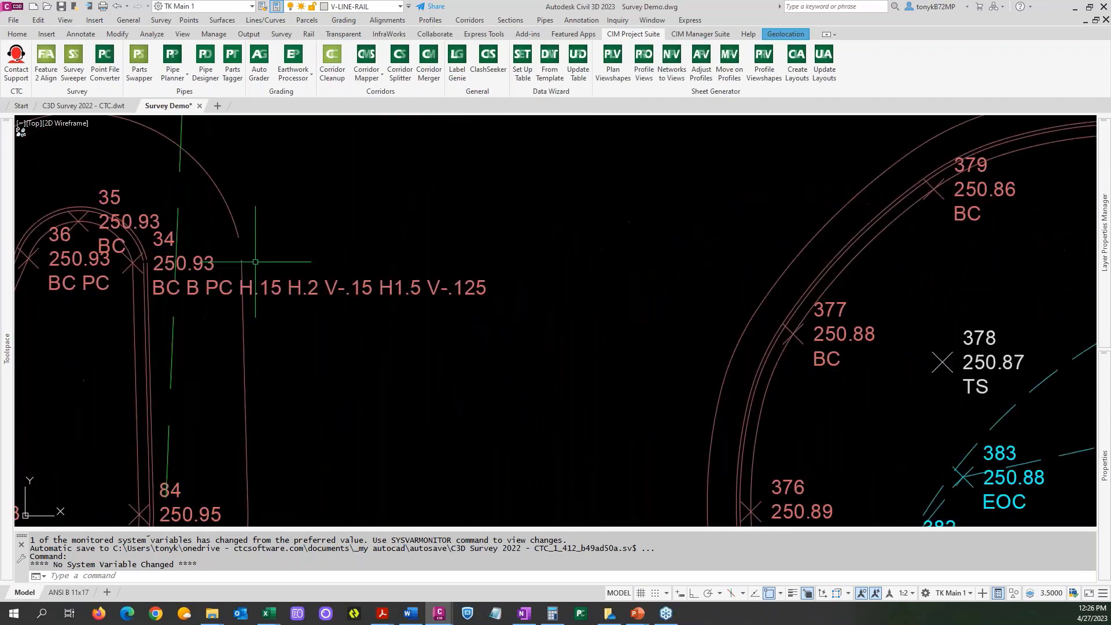
{"action": "left_click", "coordinate": [236, 231]}
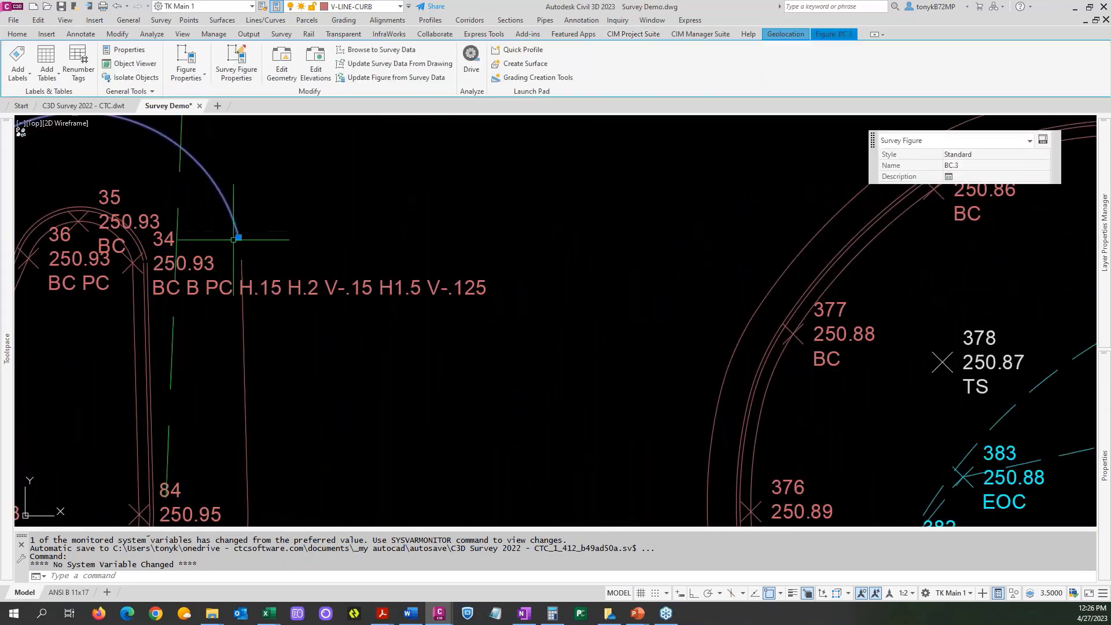
{"action": "left_click", "coordinate": [240, 255]}
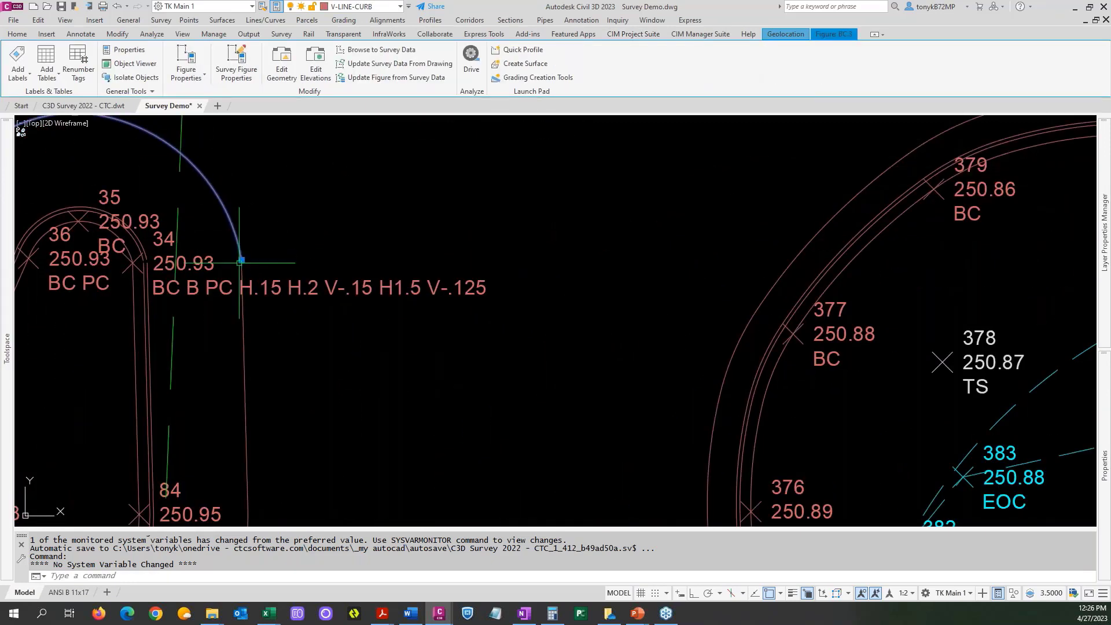
{"action": "scroll", "coordinate": [158, 259], "scroll_direction": "up", "scroll_amount": 4}
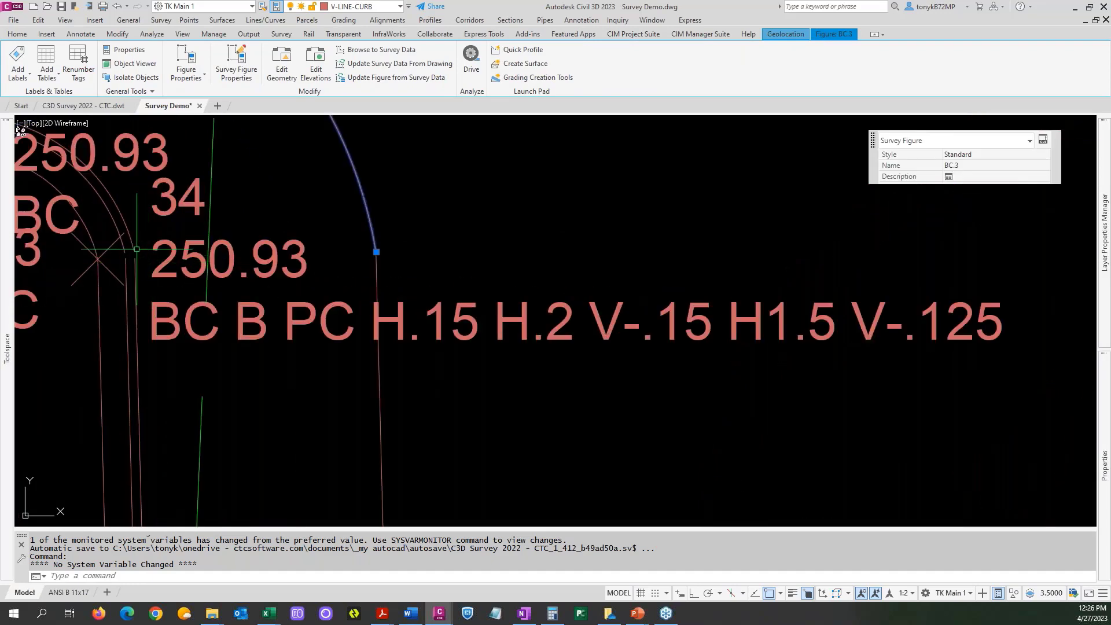
{"action": "left_click", "coordinate": [135, 247]}
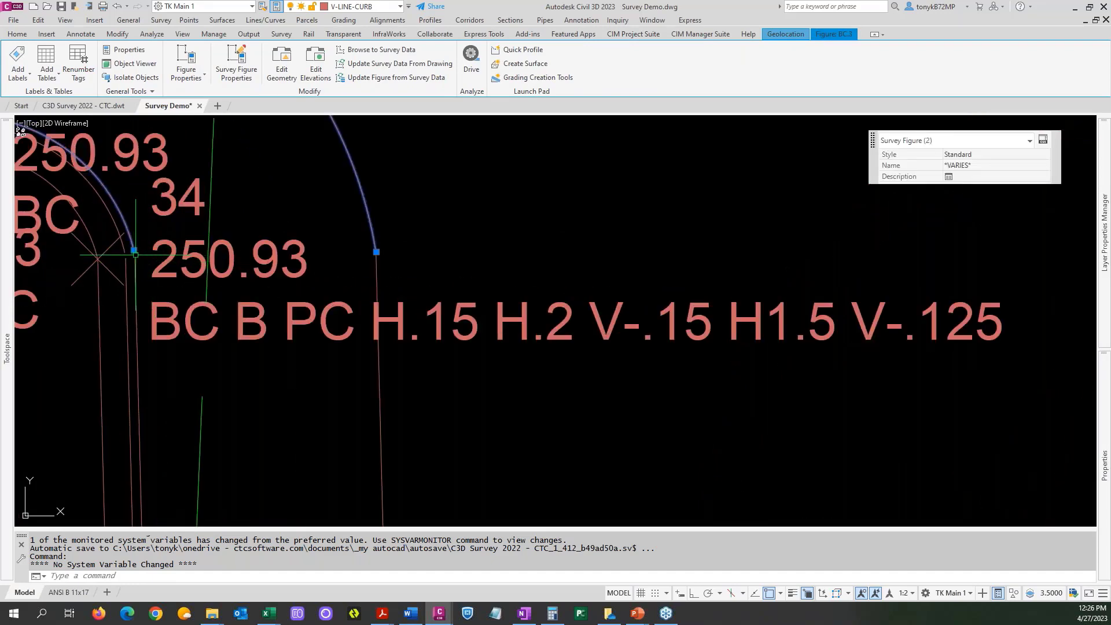
{"action": "left_click", "coordinate": [135, 258]}
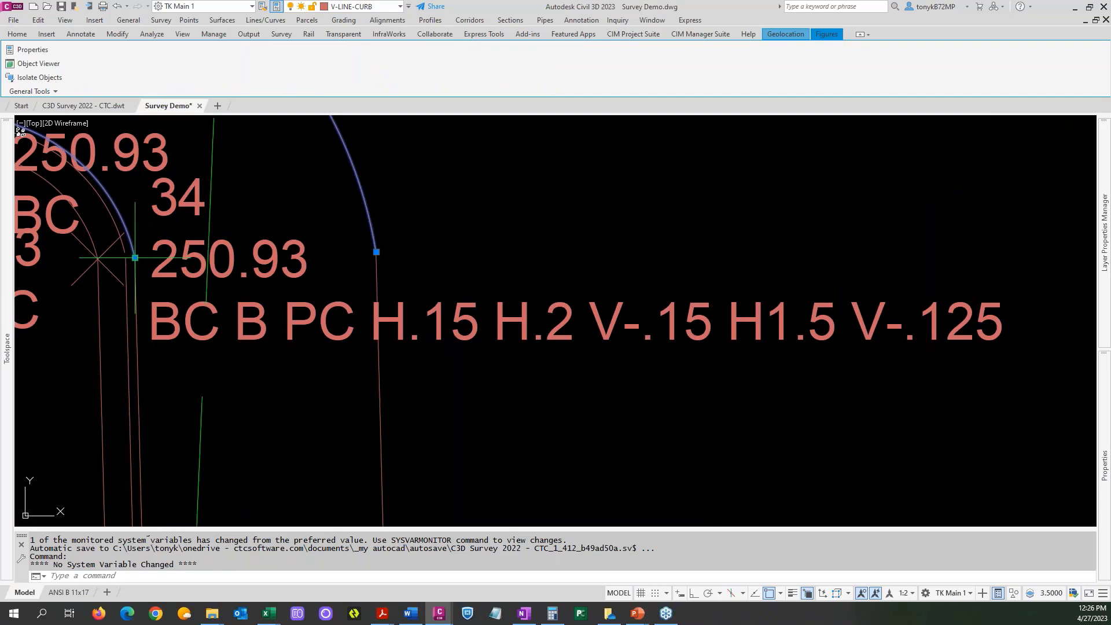
{"action": "left_click", "coordinate": [123, 248]}
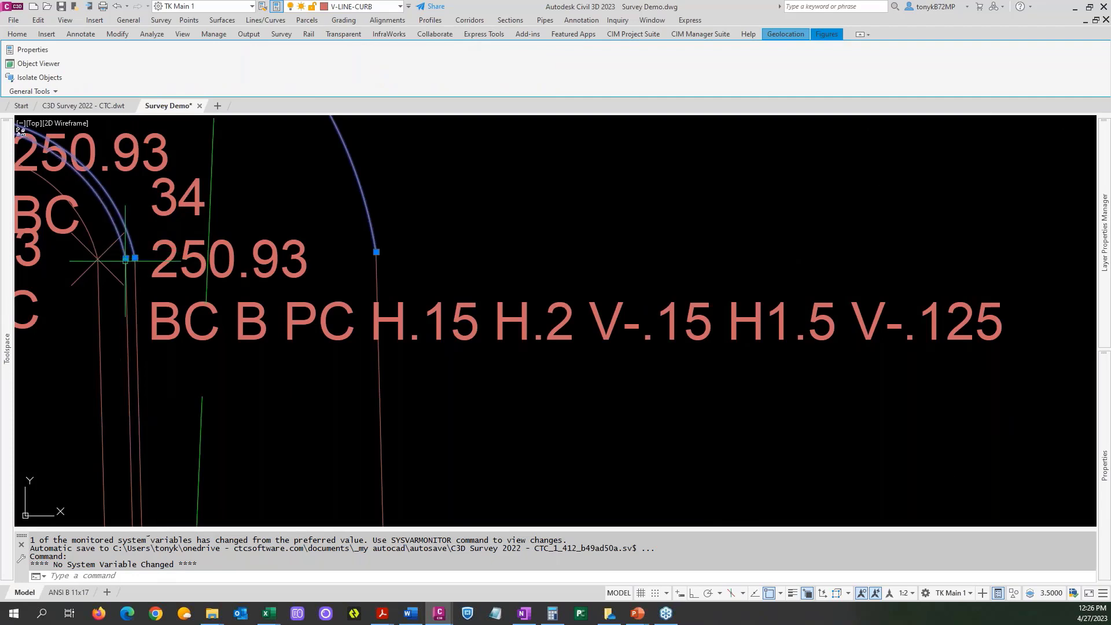
Examine the curb linework between points 99 and 214 on the east side of the southern curb peninsula.
{"action": "scroll", "coordinate": [413, 258], "scroll_direction": "down", "scroll_amount": 8}
{"action": "middle_click_drag", "start_coordinate": [416, 228], "coordinate": [381, 193]}
{"action": "scroll", "coordinate": [440, 405], "scroll_direction": "up", "scroll_amount": 7}
{"action": "scroll", "coordinate": [384, 368], "scroll_direction": "down", "scroll_amount": 3}
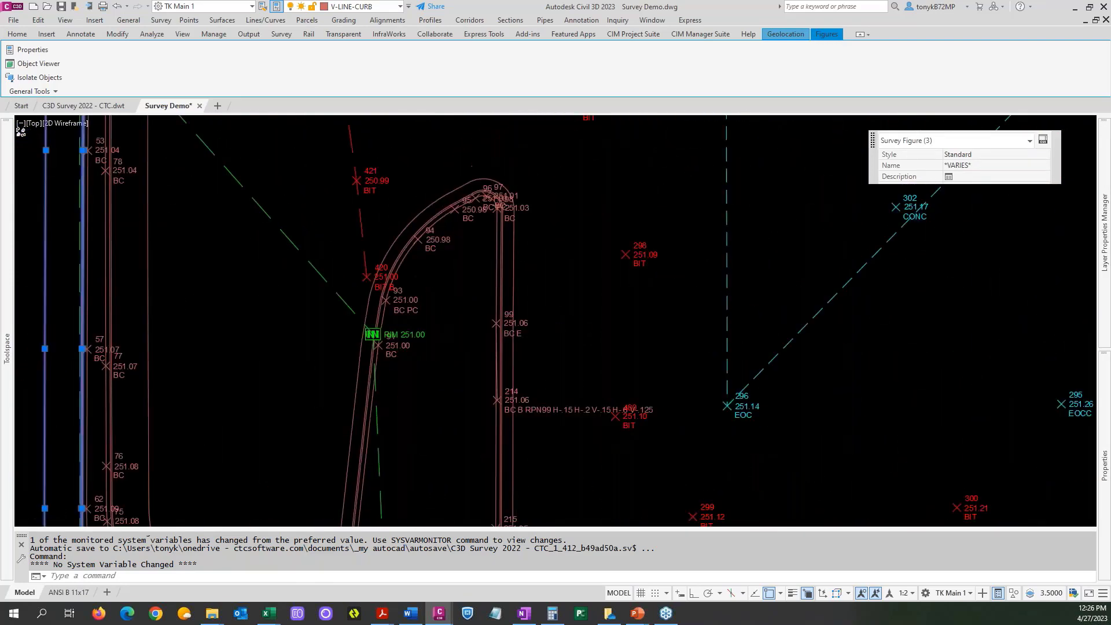
{"action": "scroll", "coordinate": [384, 368], "scroll_direction": "up", "scroll_amount": 6}
{"action": "scroll", "coordinate": [469, 324], "scroll_direction": "down", "scroll_amount": 3}
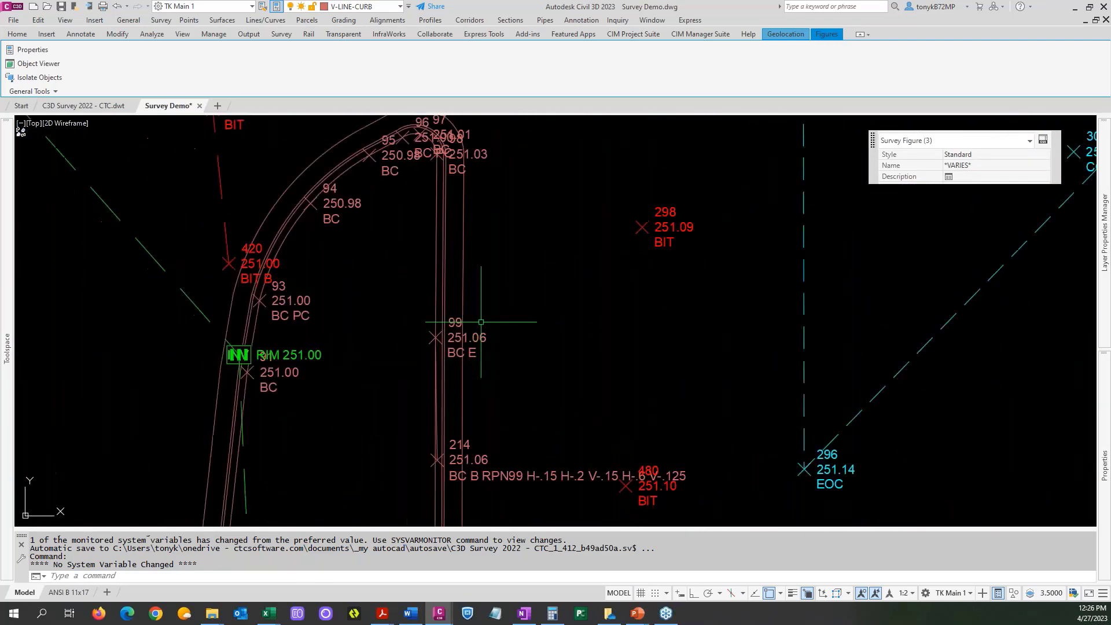
{"action": "scroll", "coordinate": [451, 405], "scroll_direction": "up", "scroll_amount": 2}
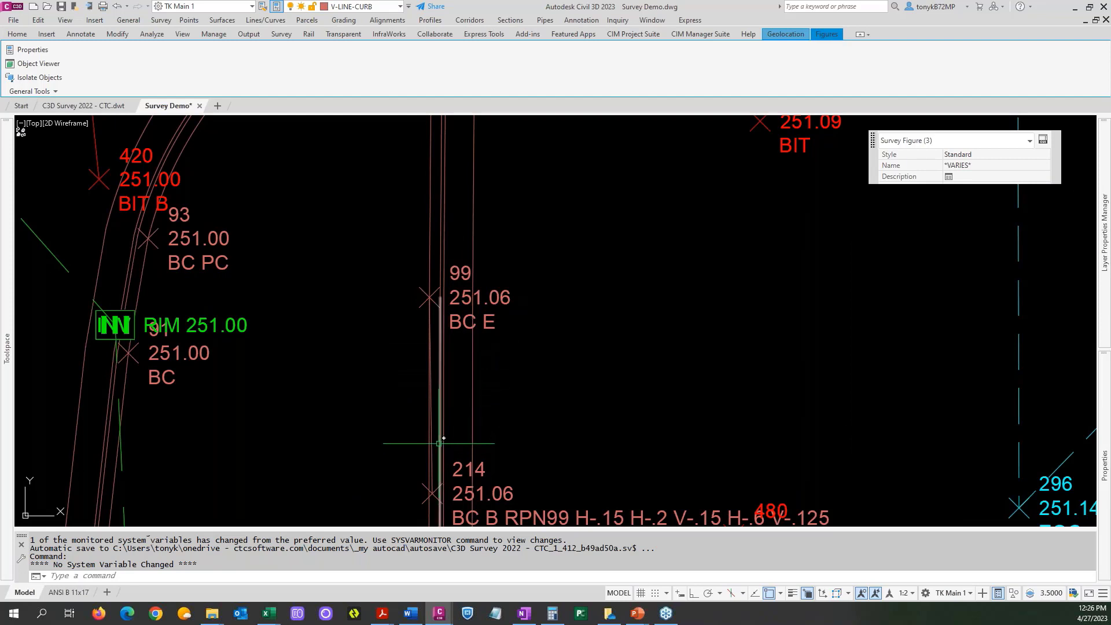
{"action": "middle_click_drag", "start_coordinate": [410, 358], "coordinate": [328, 256]}
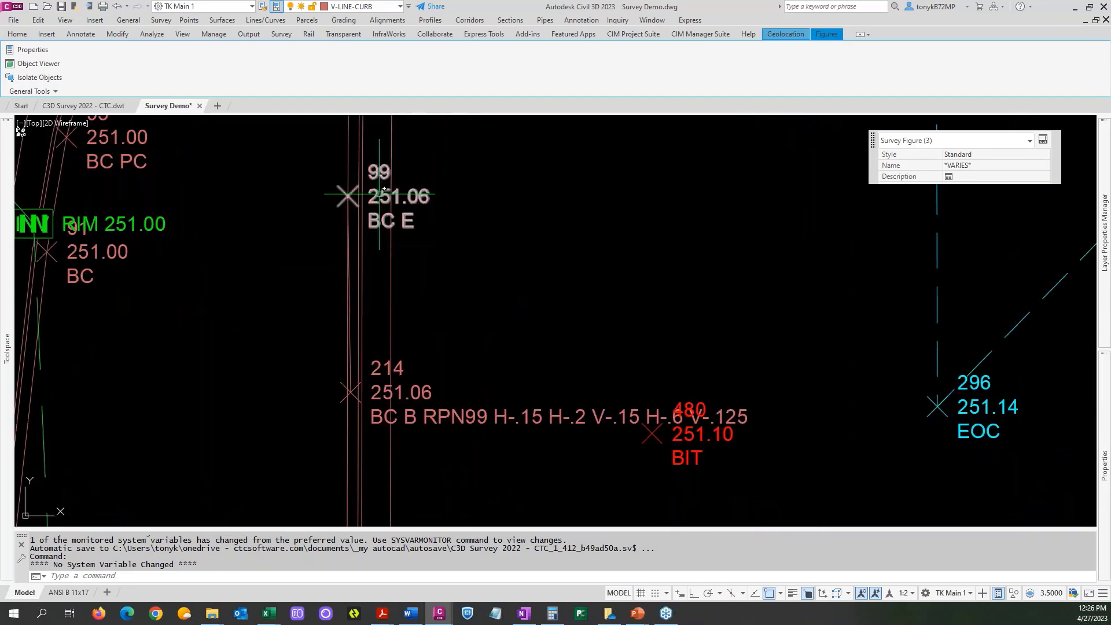
{"action": "left_click", "coordinate": [348, 195]}
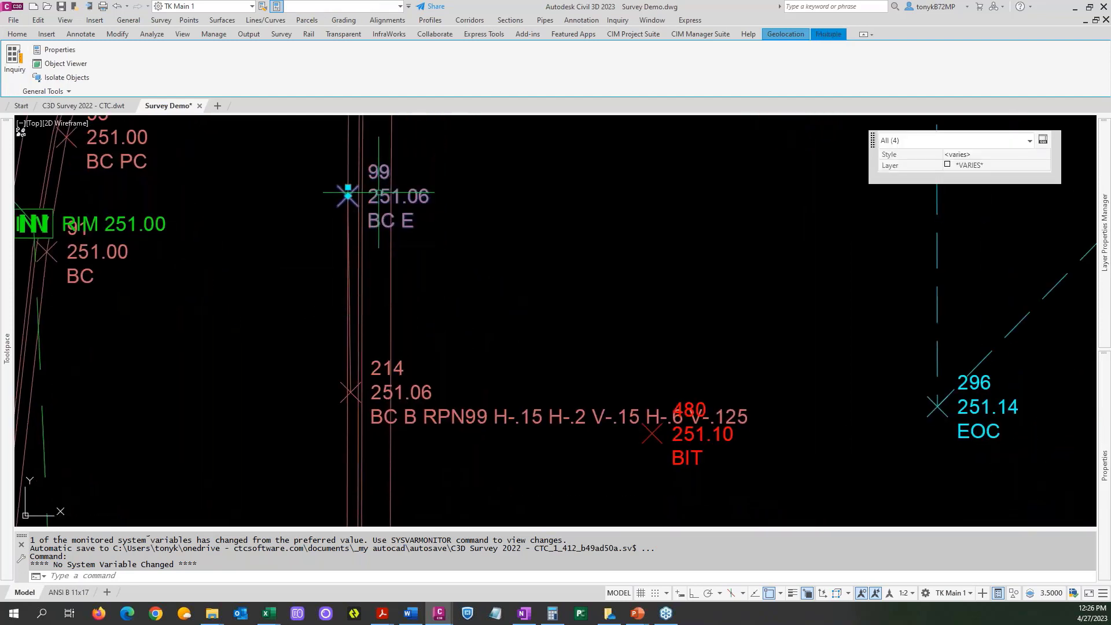
{"action": "right_click", "coordinate": [379, 194]}
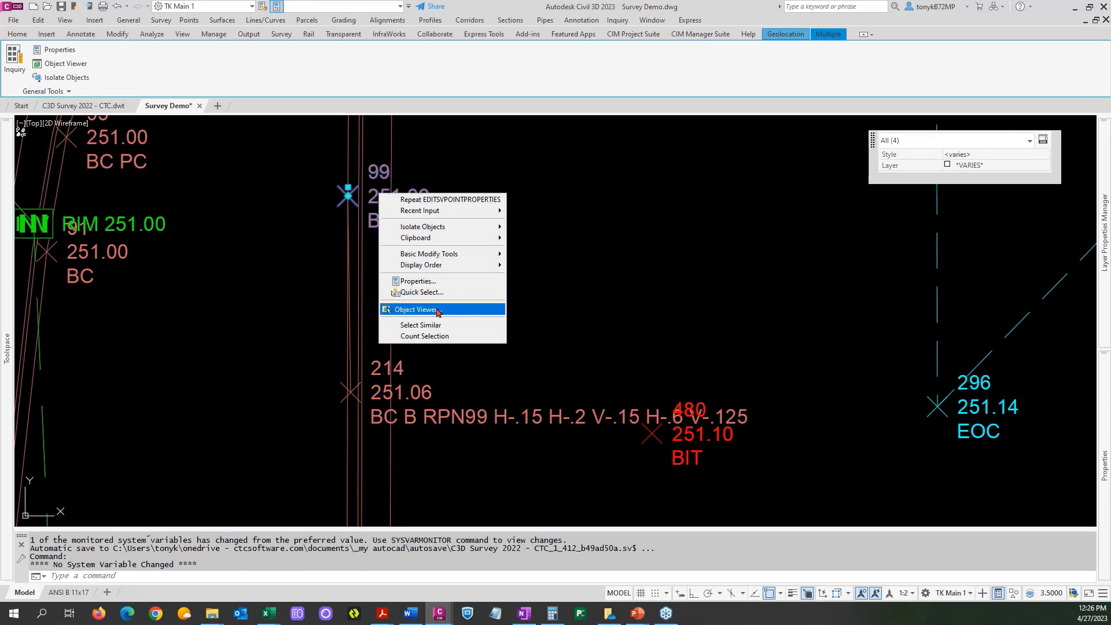
{"action": "left_click", "coordinate": [425, 170]}
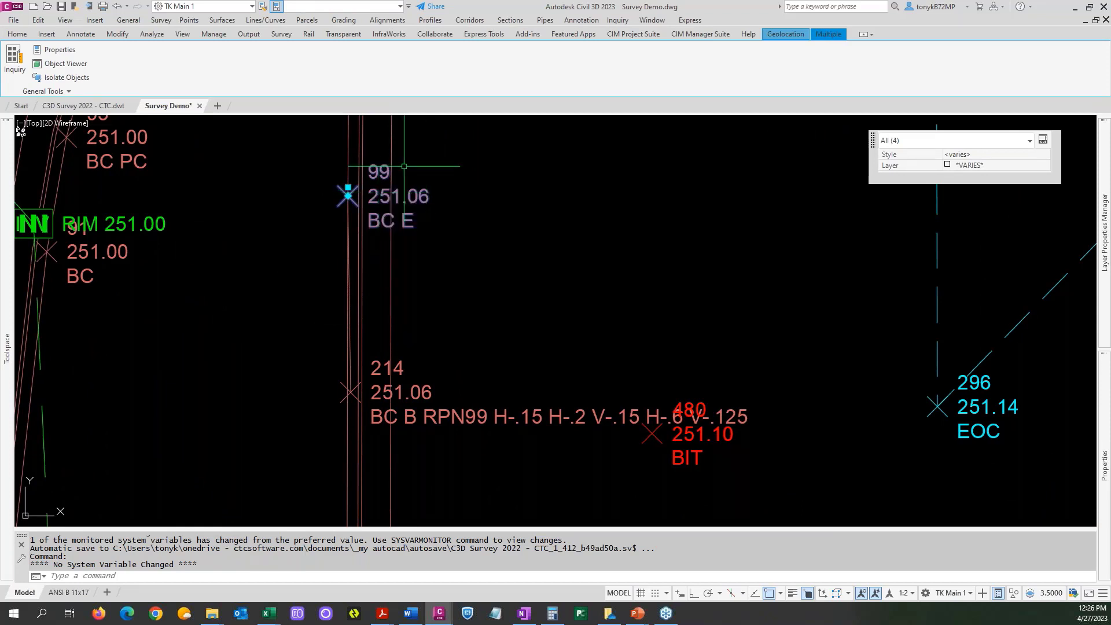
{"action": "right_click", "coordinate": [379, 171]}
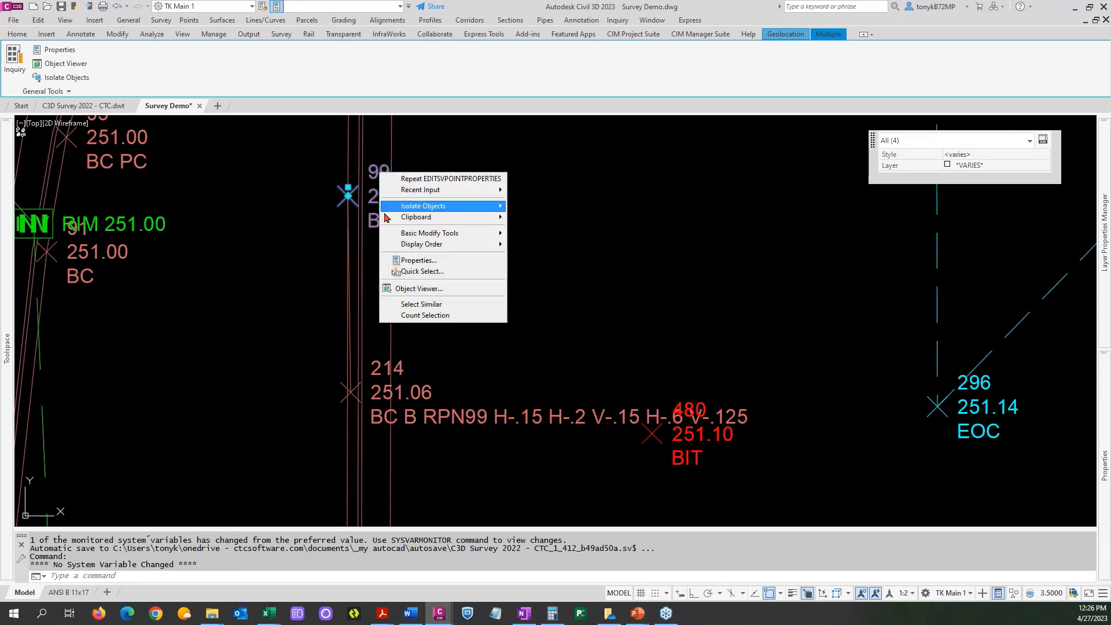
{"action": "left_click", "coordinate": [373, 240]}
{"action": "key", "text": "Escape"}
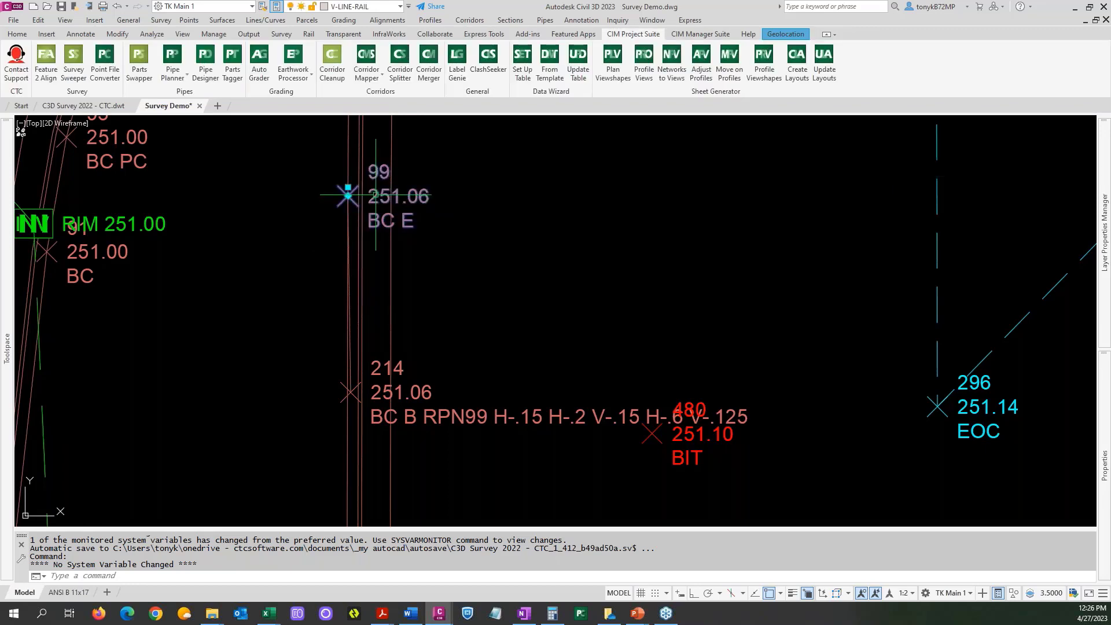
Append CPN214 to the survey point description of point 99, making it BC E CPN214.
{"action": "left_click", "coordinate": [375, 195]}
{"action": "right_click", "coordinate": [376, 195]}
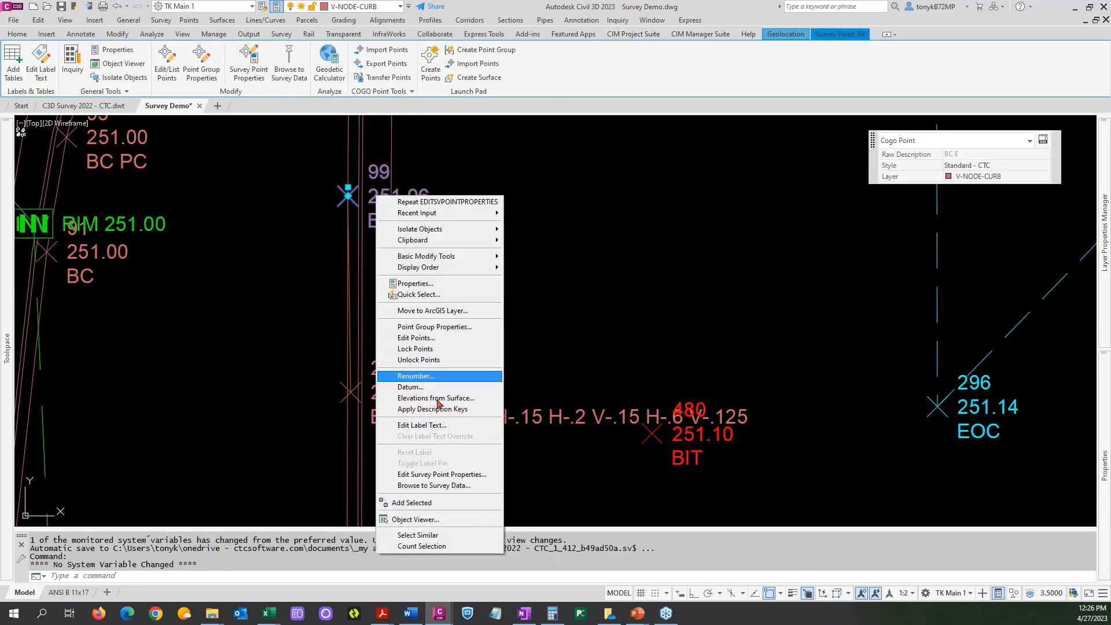
{"action": "left_click", "coordinate": [454, 475]}
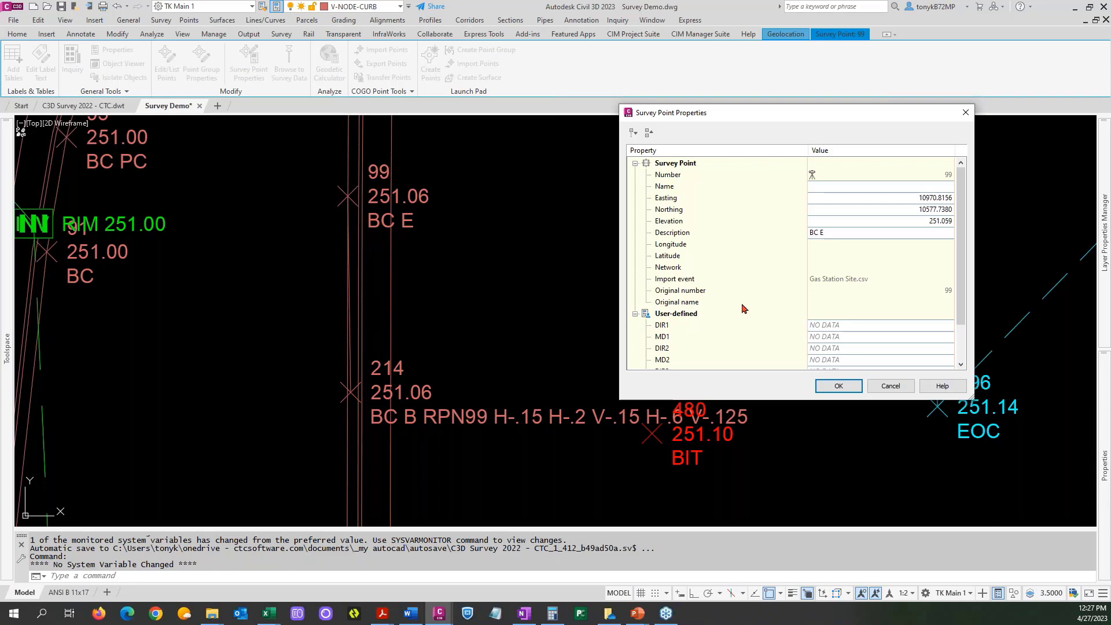
{"action": "left_click", "coordinate": [830, 232]}
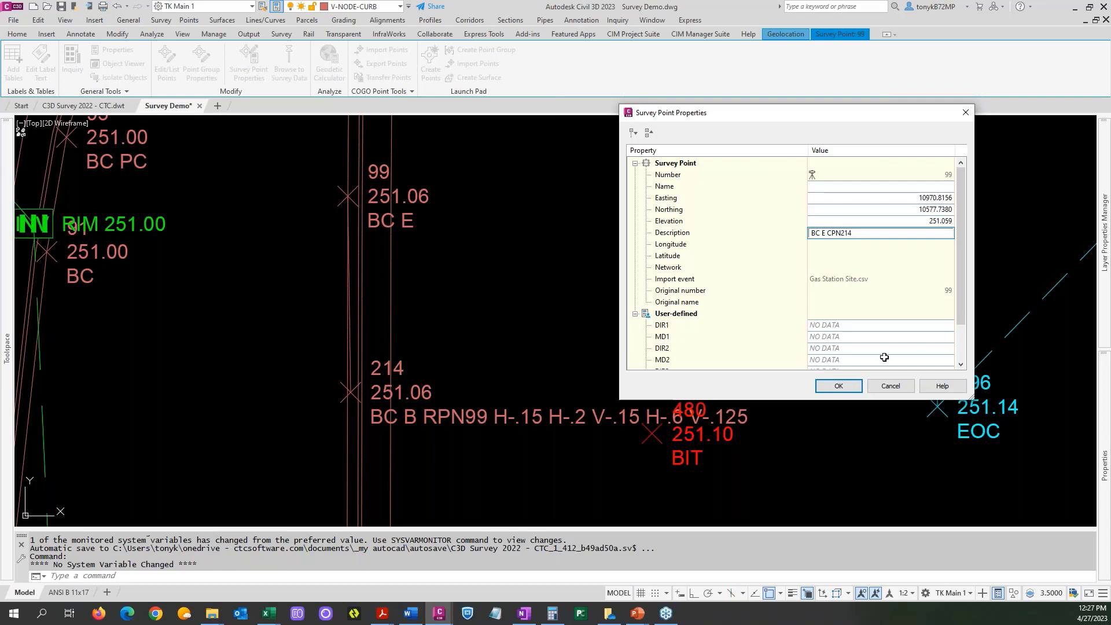
{"action": "left_click", "coordinate": [825, 389]}
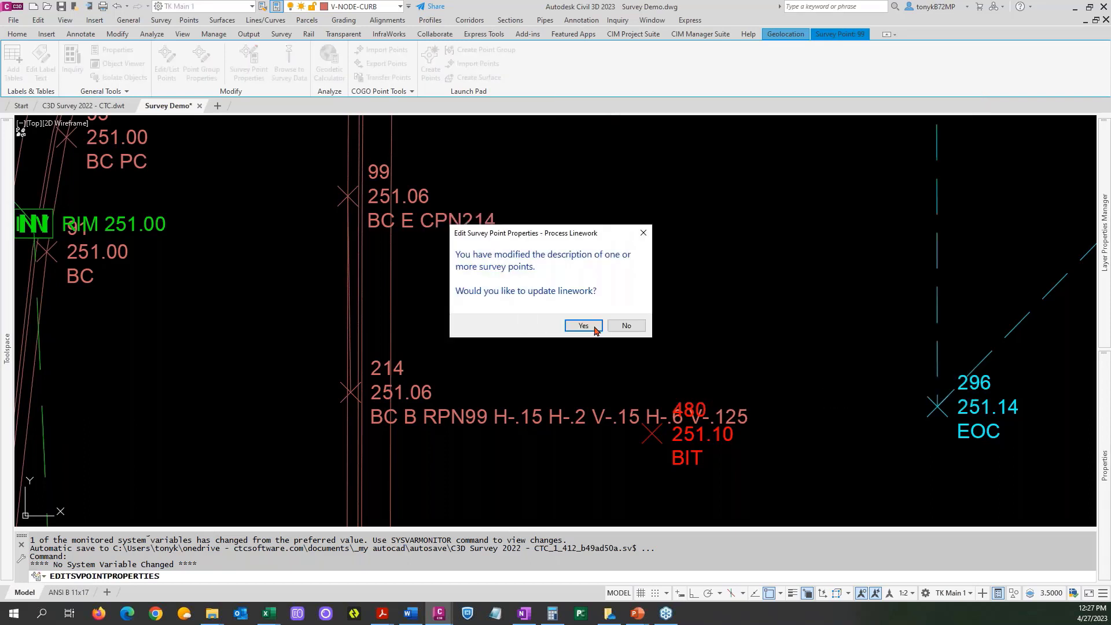
Update the linework for the changed description of point 99, accepting the current processing settings.
{"action": "left_click", "coordinate": [583, 326]}
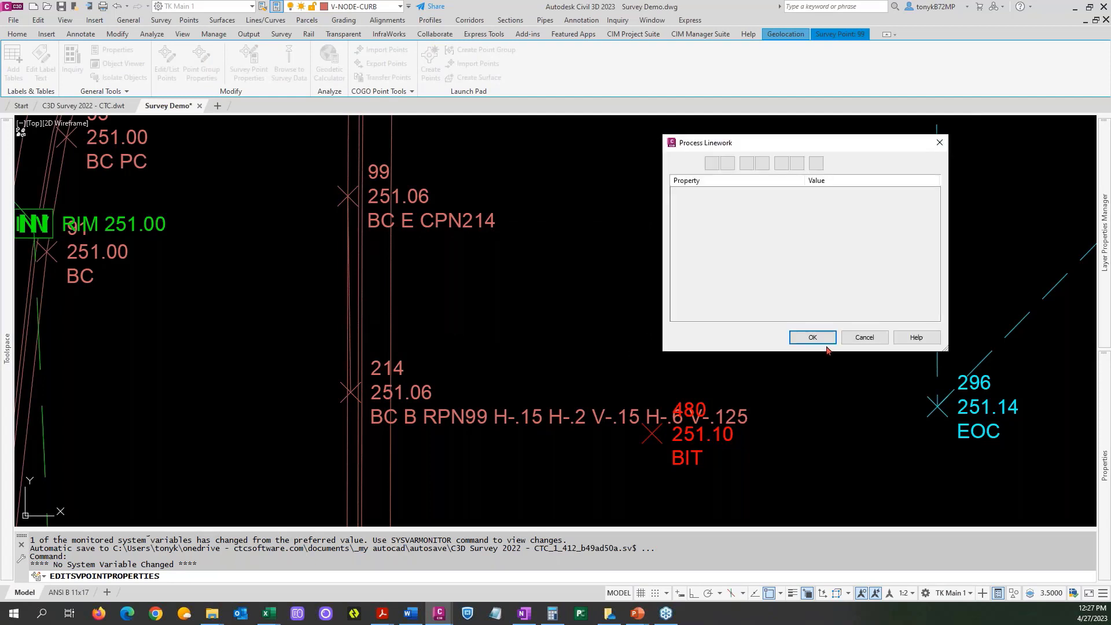
{"action": "left_click", "coordinate": [819, 341]}
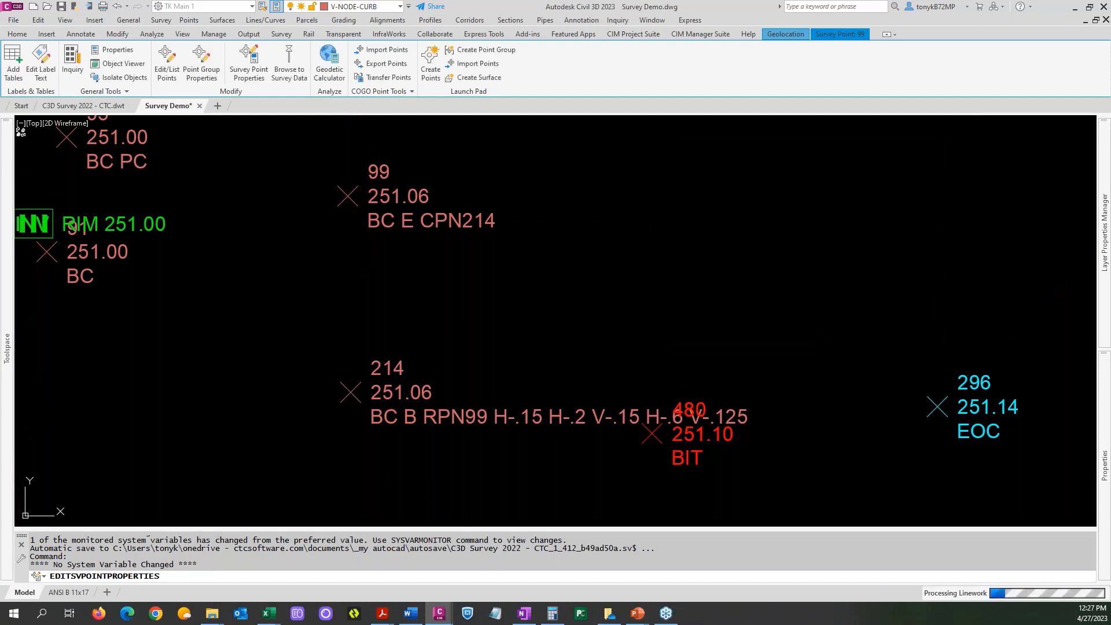
{"action": "scroll", "coordinate": [552, 320], "scroll_direction": "down", "scroll_amount": 4}
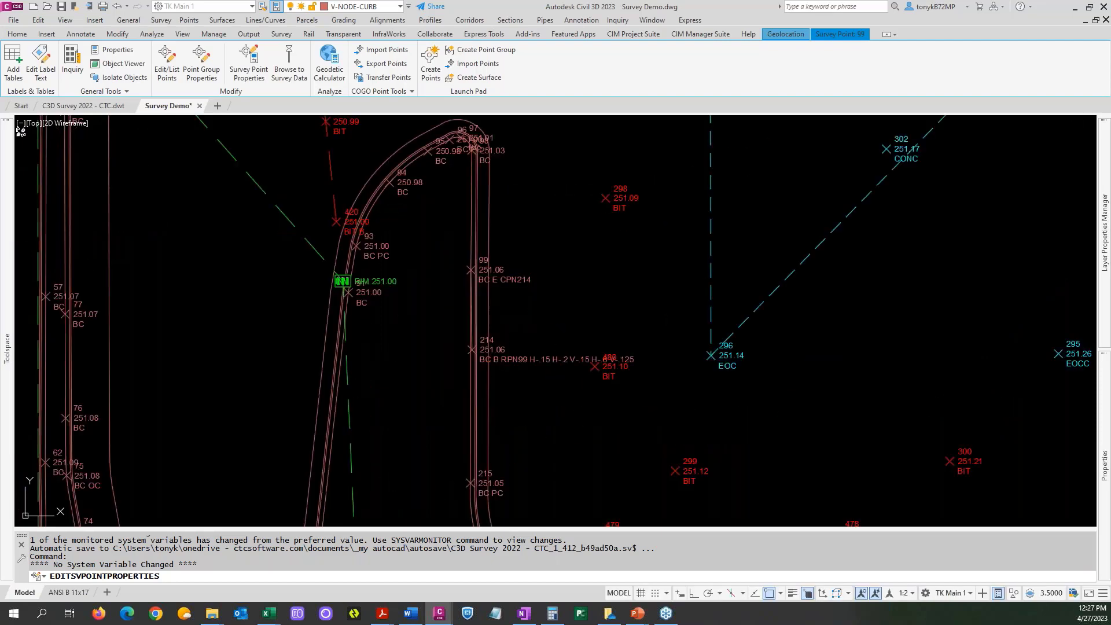
{"action": "key", "text": "Escape"}
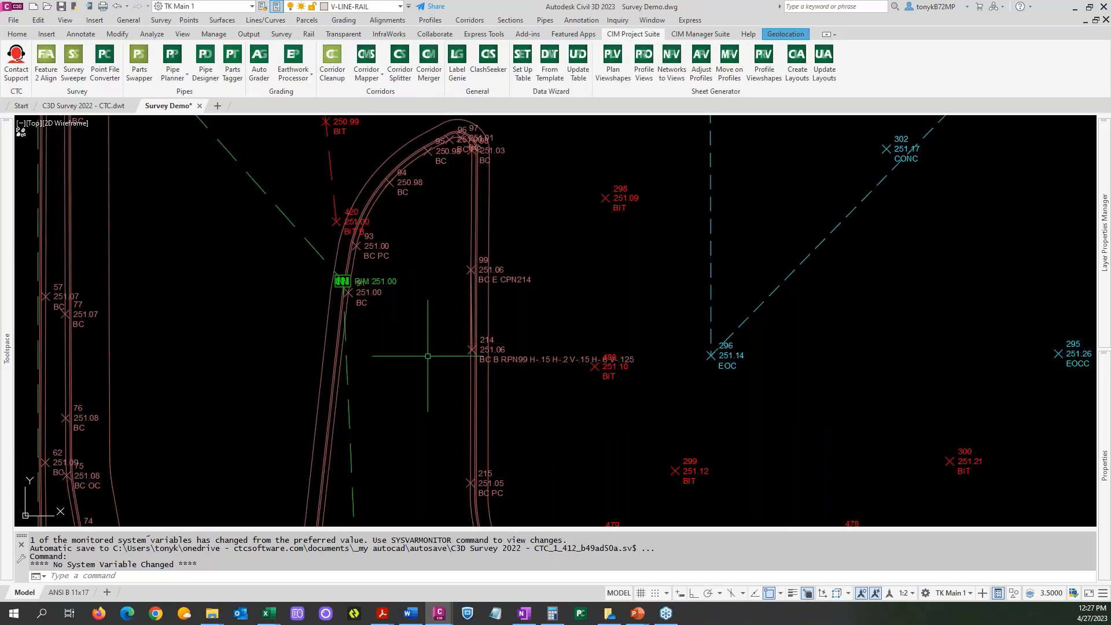
Examine the curb connection between points 99 and 214, the overall site linework, and the edge-of-concrete figure in the northwest island.
{"action": "scroll", "coordinate": [427, 355], "scroll_direction": "down", "scroll_amount": 5}
{"action": "scroll", "coordinate": [446, 351], "scroll_direction": "up", "scroll_amount": 5}
{"action": "scroll", "coordinate": [379, 329], "scroll_direction": "up", "scroll_amount": 6}
{"action": "scroll", "coordinate": [376, 327], "scroll_direction": "down", "scroll_amount": 4}
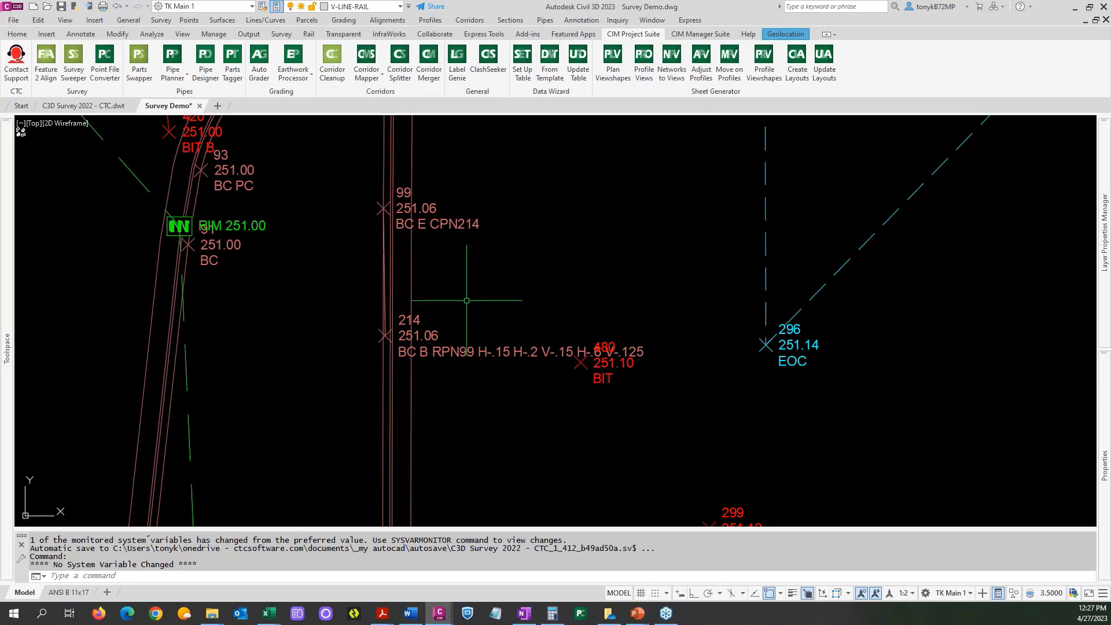
{"action": "scroll", "coordinate": [466, 300], "scroll_direction": "down", "scroll_amount": 6}
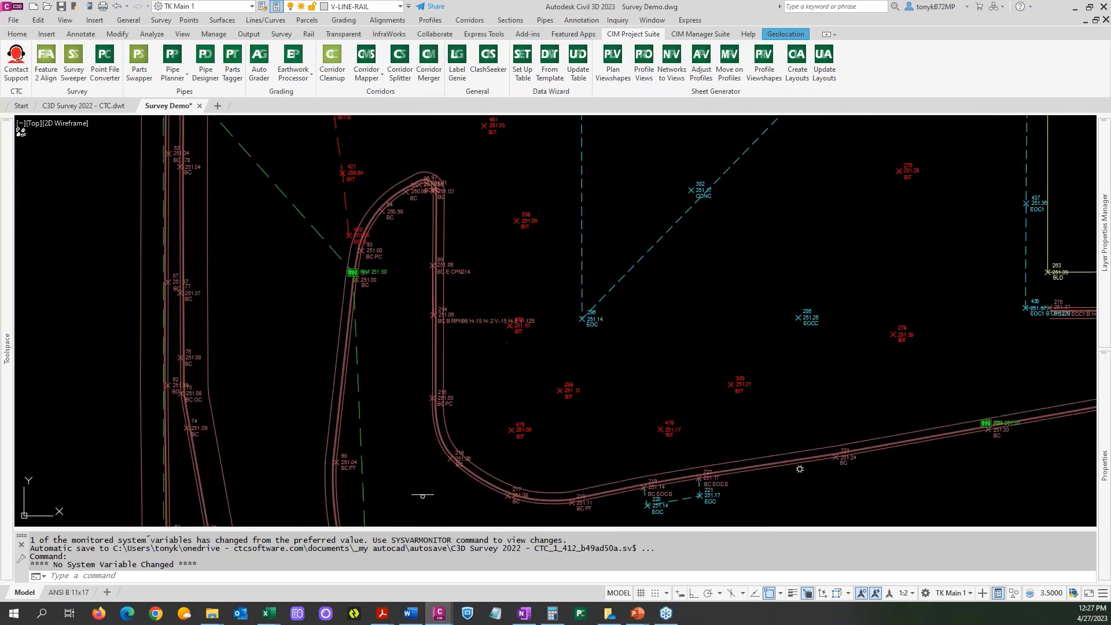
{"action": "middle_click_drag", "start_coordinate": [467, 301], "coordinate": [291, 320]}
{"action": "scroll", "coordinate": [291, 320], "scroll_direction": "down", "scroll_amount": 5}
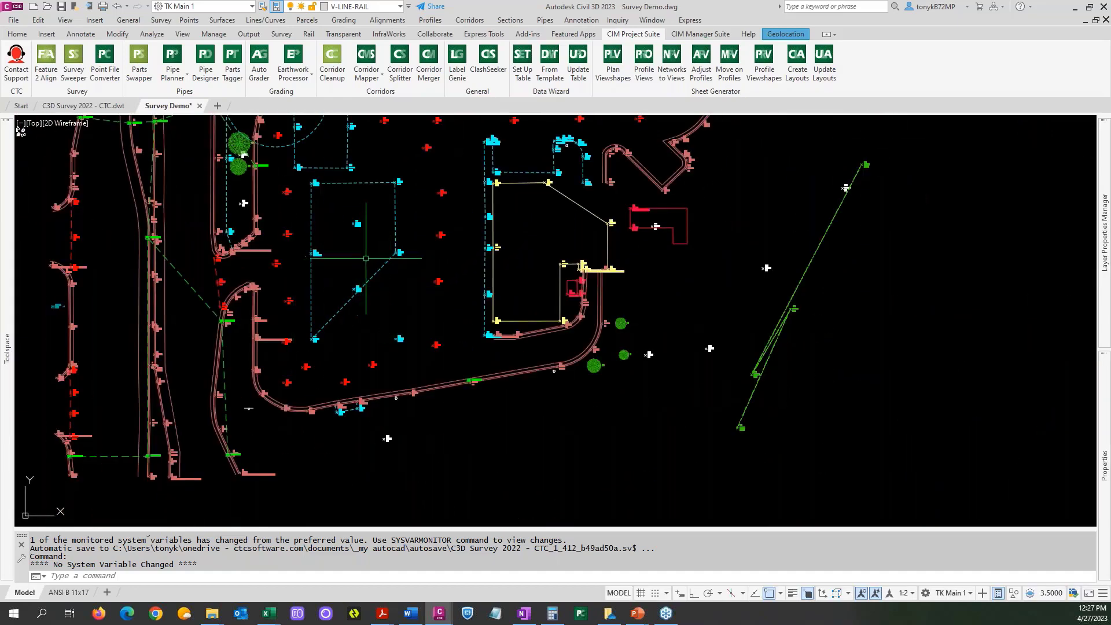
{"action": "middle_click_drag", "start_coordinate": [376, 313], "coordinate": [390, 326]}
{"action": "scroll", "coordinate": [391, 327], "scroll_direction": "up", "scroll_amount": 3}
{"action": "scroll", "coordinate": [302, 205], "scroll_direction": "up", "scroll_amount": 5}
{"action": "scroll", "coordinate": [302, 205], "scroll_direction": "down", "scroll_amount": 4}
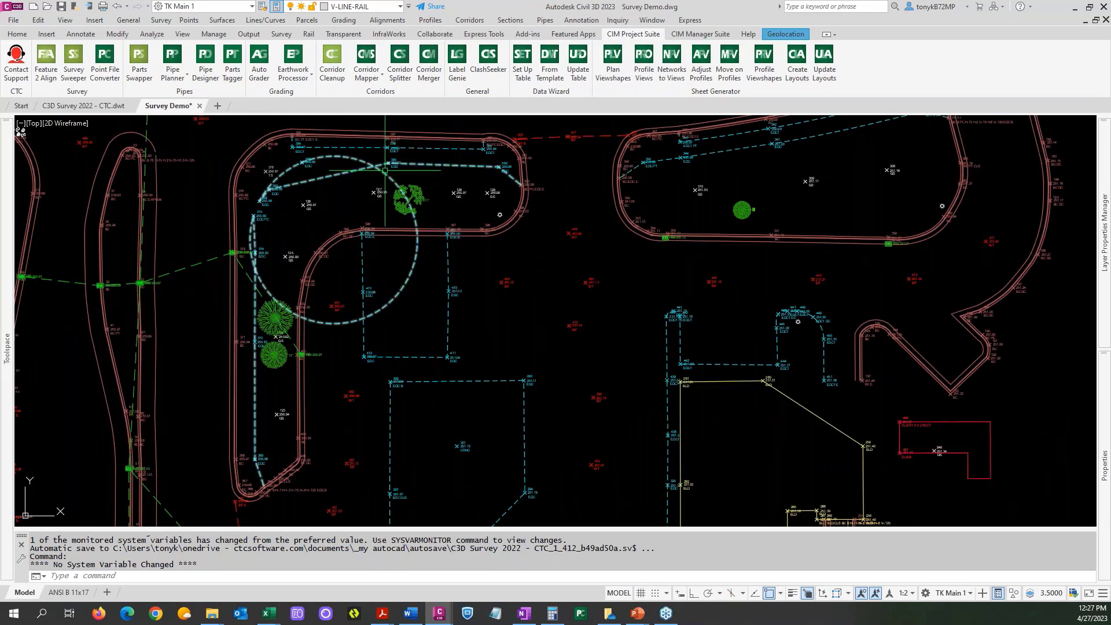
Examine the looping edge-of-concrete figure around points 375 to 385 in the northwest island.
{"action": "mouse_move", "coordinate": [385, 171]}
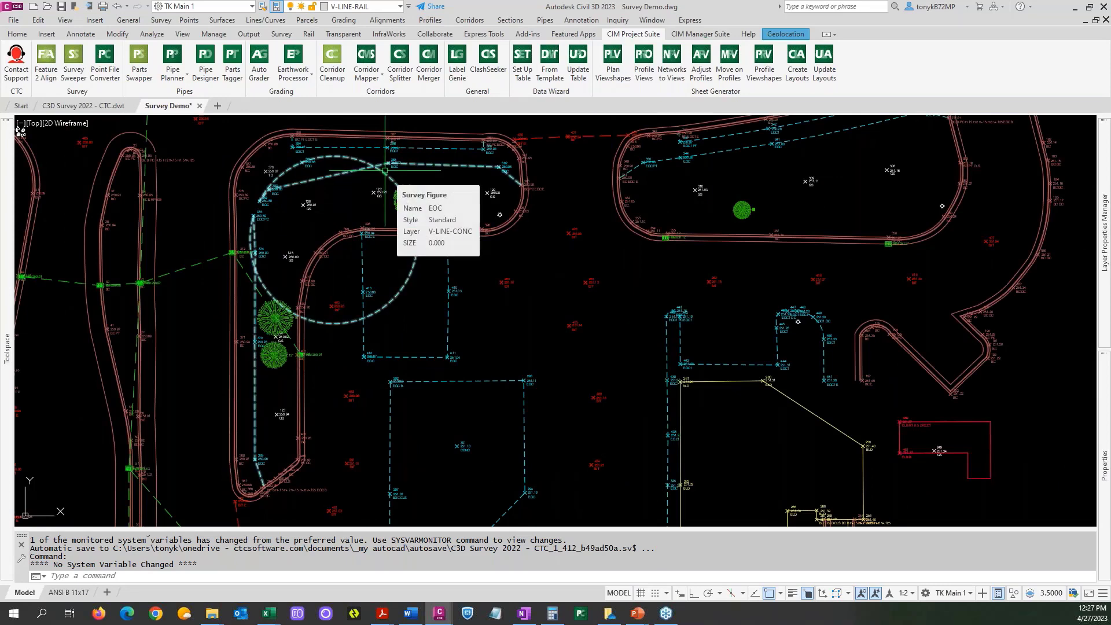
{"action": "left_click", "coordinate": [385, 170]}
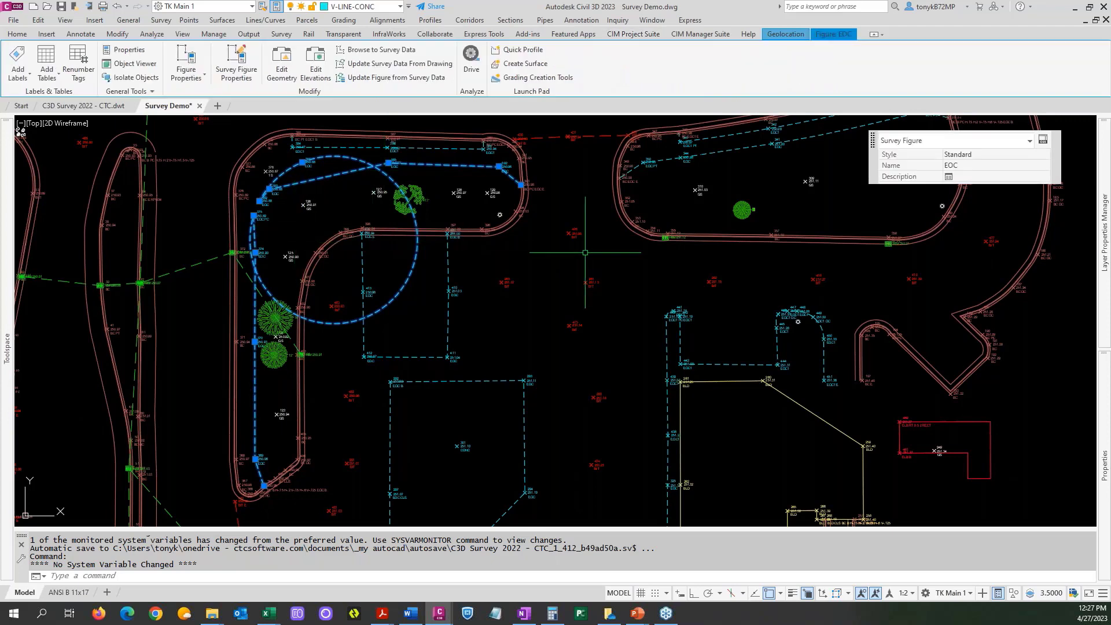
{"action": "key", "text": "Escape"}
{"action": "scroll", "coordinate": [272, 220], "scroll_direction": "up", "scroll_amount": 4}
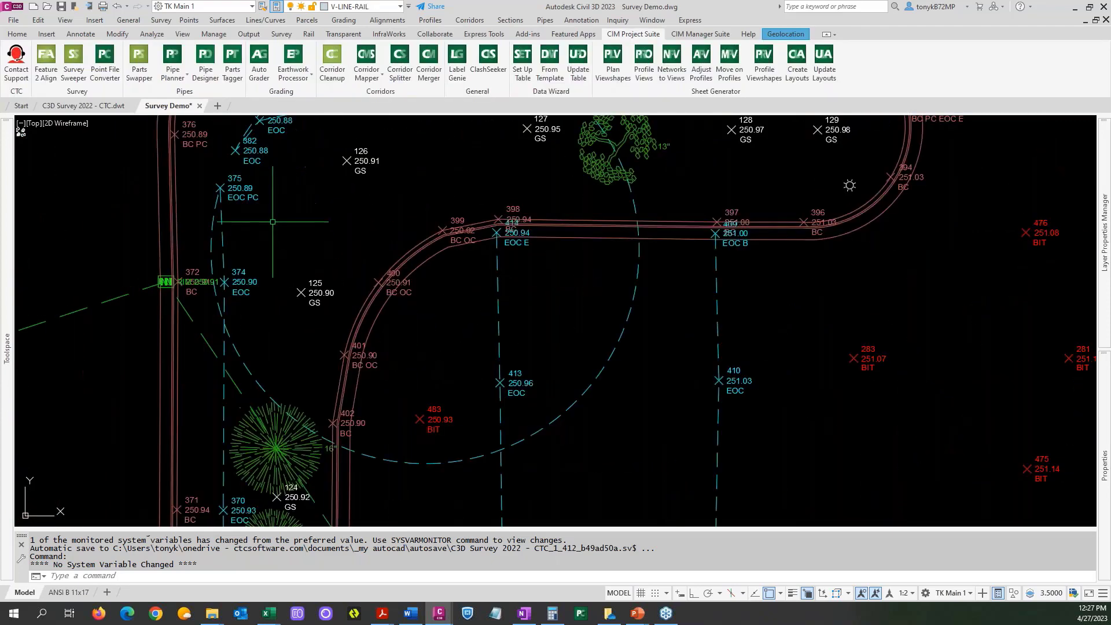
{"action": "middle_click_drag", "start_coordinate": [264, 208], "coordinate": [260, 279]}
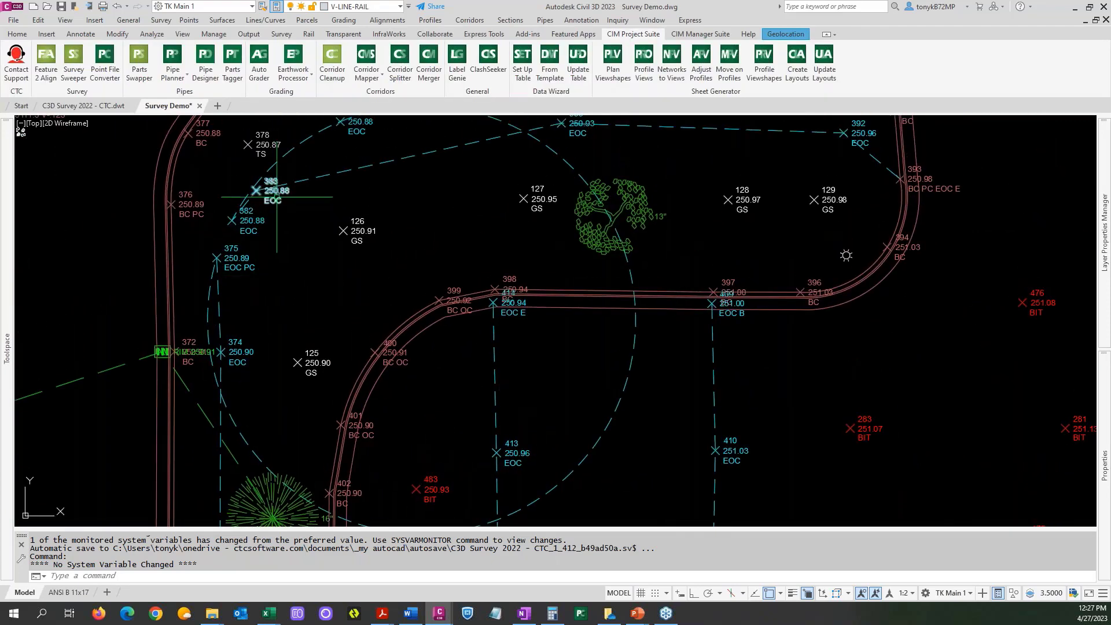
{"action": "middle_click_drag", "start_coordinate": [371, 157], "coordinate": [342, 211]}
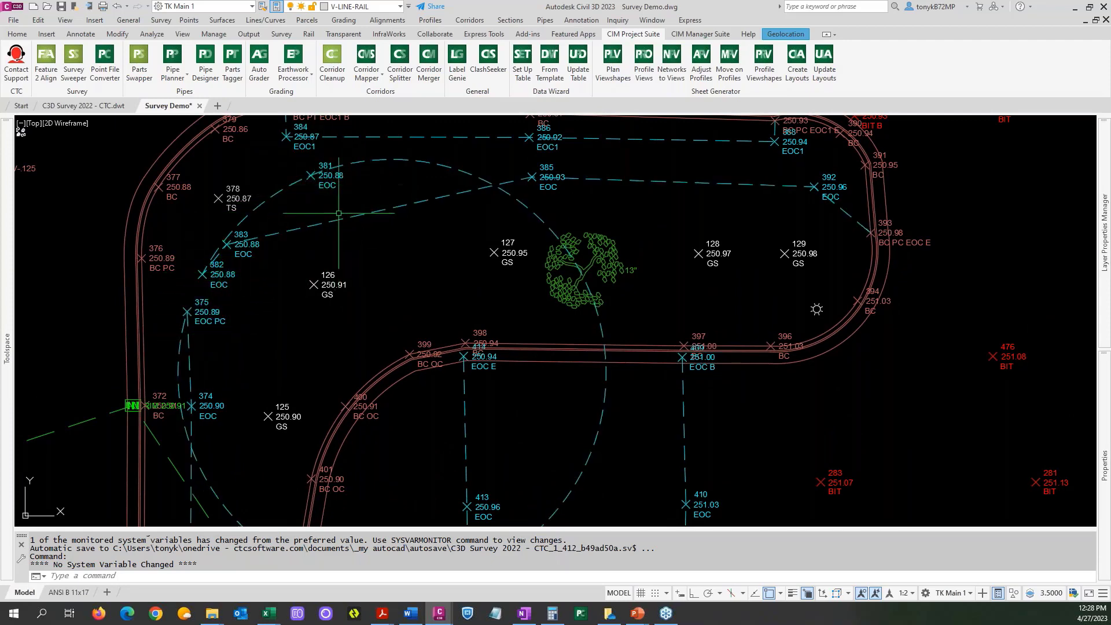
Edit the northwest island's EOC survey figure, moving vertex 381 after points 382 and 383, and accept the new vertex order.
{"action": "left_click", "coordinate": [410, 159]}
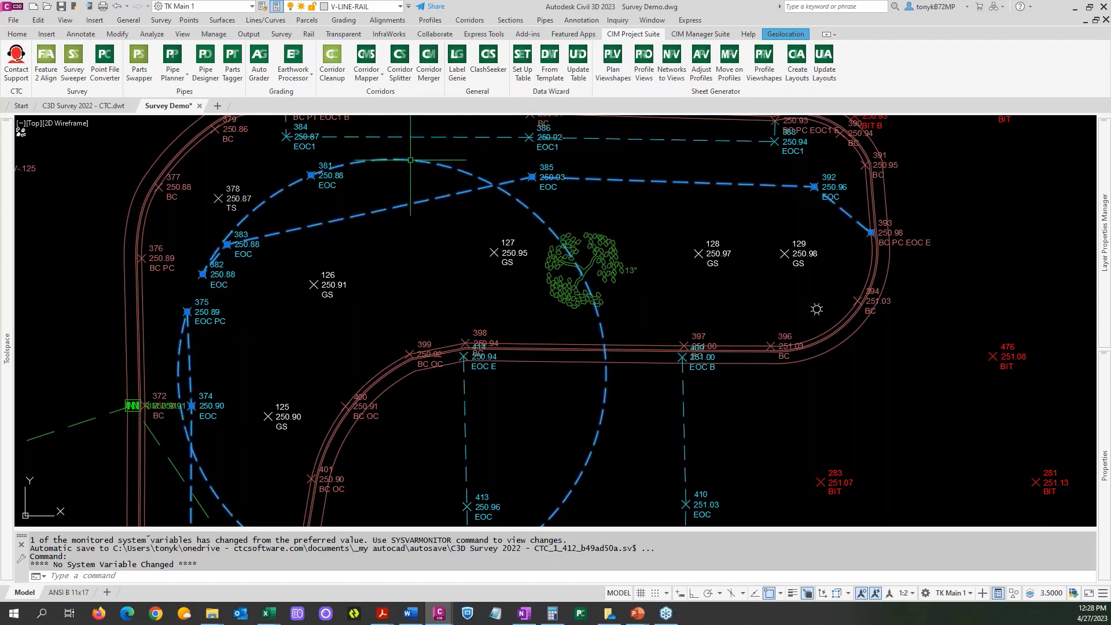
{"action": "right_click", "coordinate": [404, 184]}
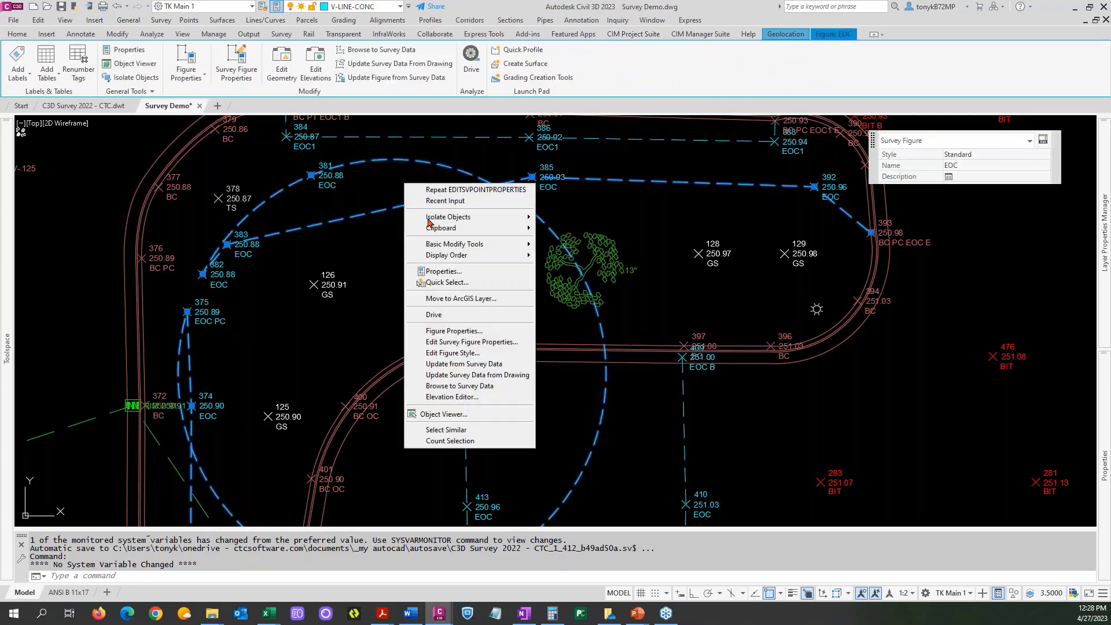
{"action": "left_click", "coordinate": [470, 342]}
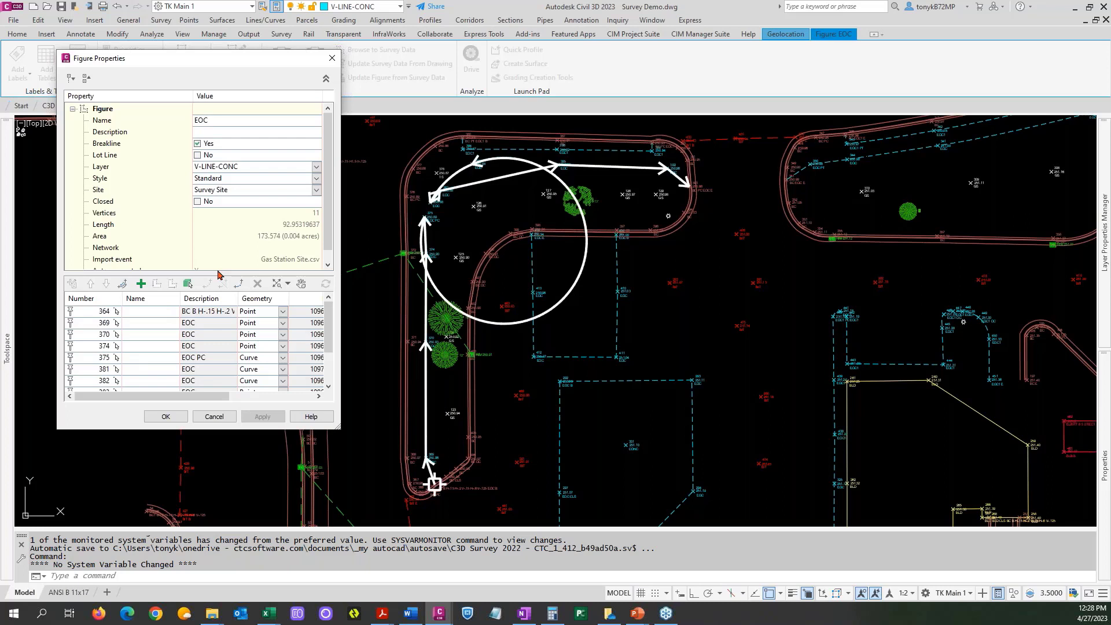
{"action": "left_click_drag", "start_coordinate": [219, 273], "coordinate": [220, 254]}
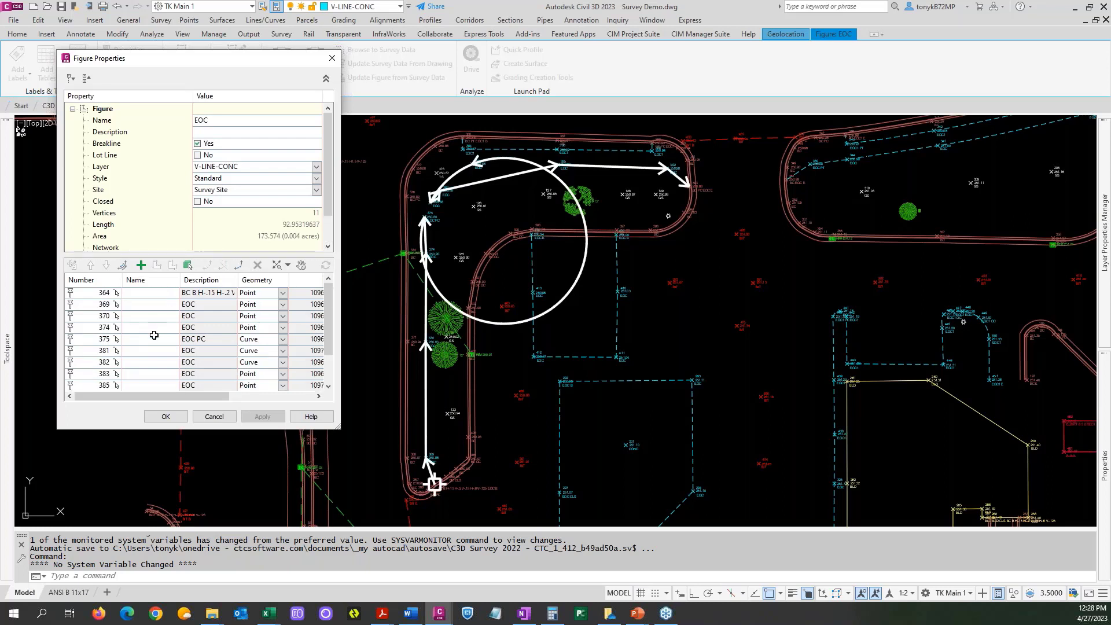
{"action": "left_click", "coordinate": [96, 350]}
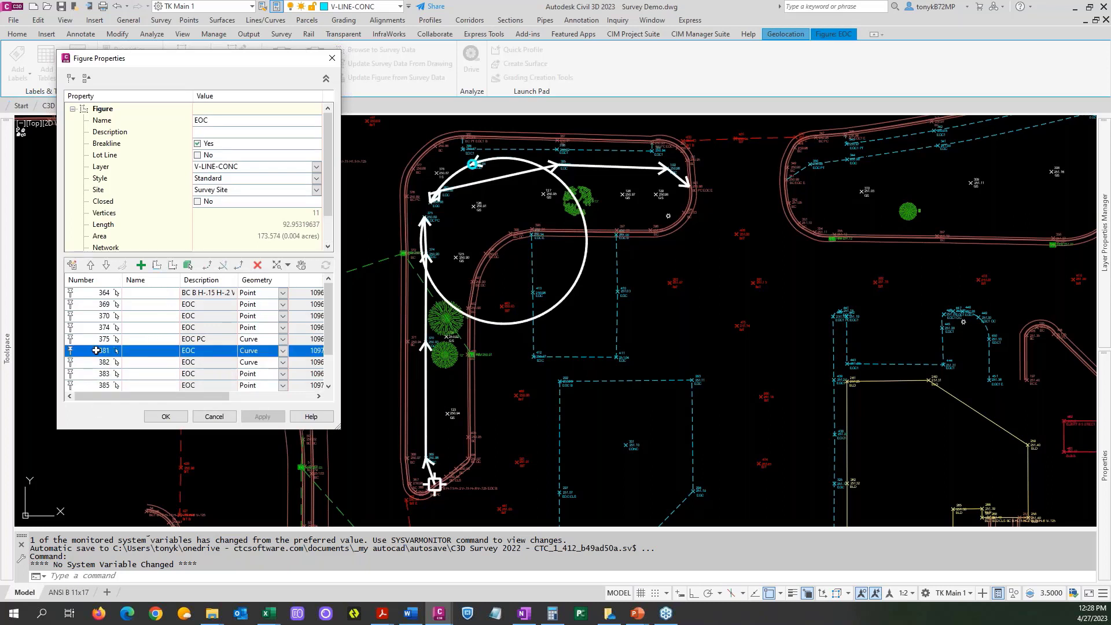
{"action": "left_click", "coordinate": [105, 265]}
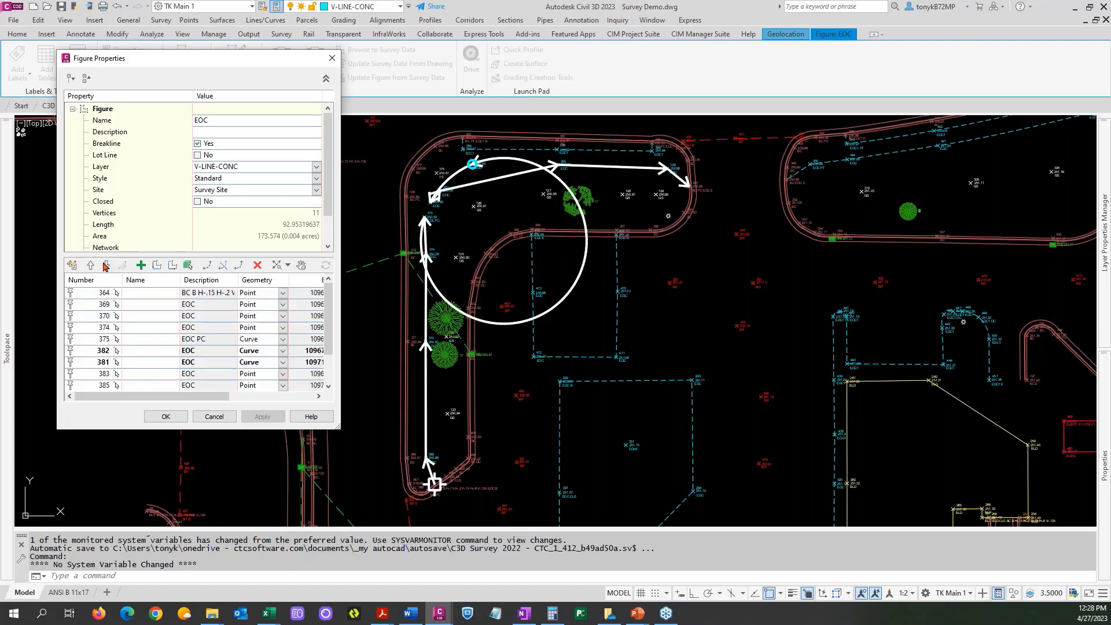
{"action": "left_click", "coordinate": [105, 266]}
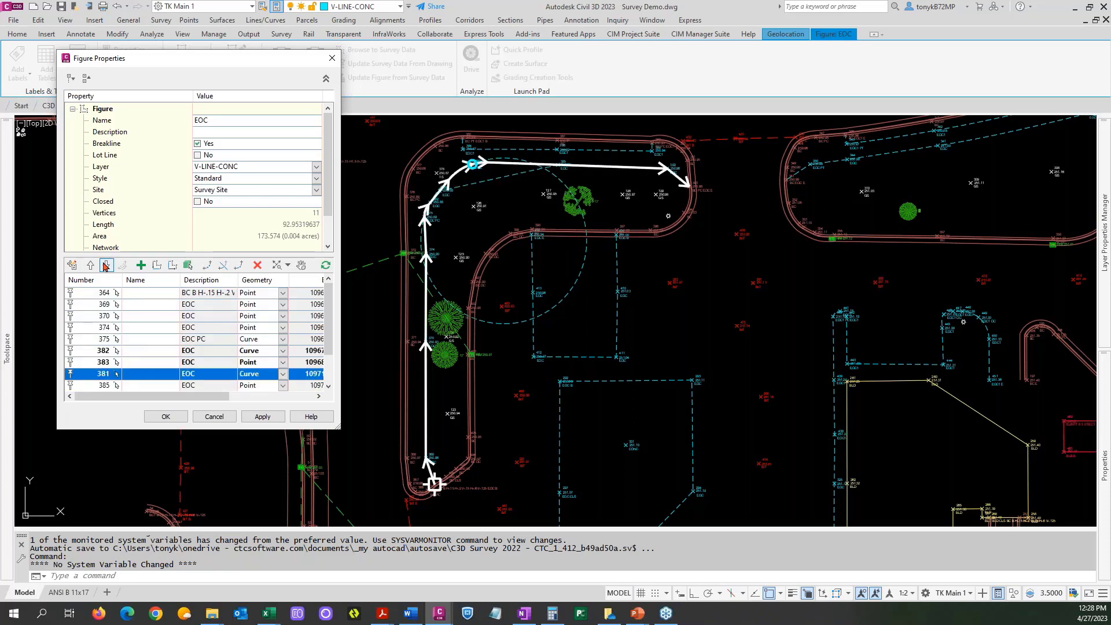
{"action": "left_click", "coordinate": [166, 417]}
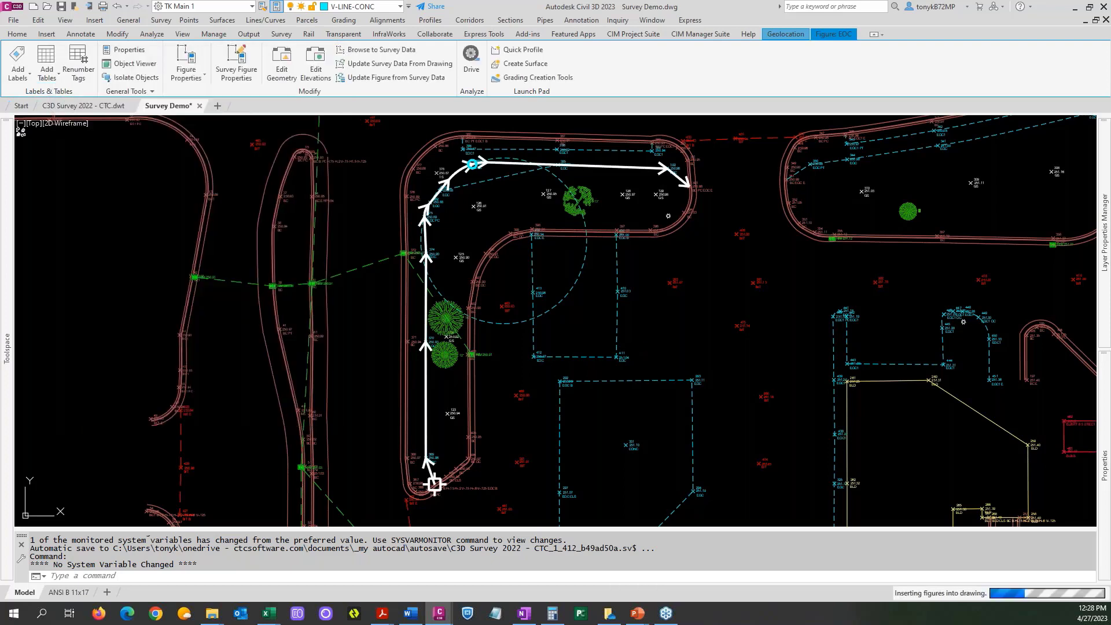
Edit the survey figure properties of the closed EOC pad south of the island and add point 295 as a new vertex.
{"action": "scroll", "coordinate": [643, 345], "scroll_direction": "down", "scroll_amount": 2}
{"action": "mouse_move", "coordinate": [643, 344]}
{"action": "middle_mouse_down"}
{"action": "mouse_move", "coordinate": [599, 295]}
{"action": "mouse_move", "coordinate": [463, 232]}
{"action": "middle_mouse_up"}
{"action": "left_click", "coordinate": [480, 338]}
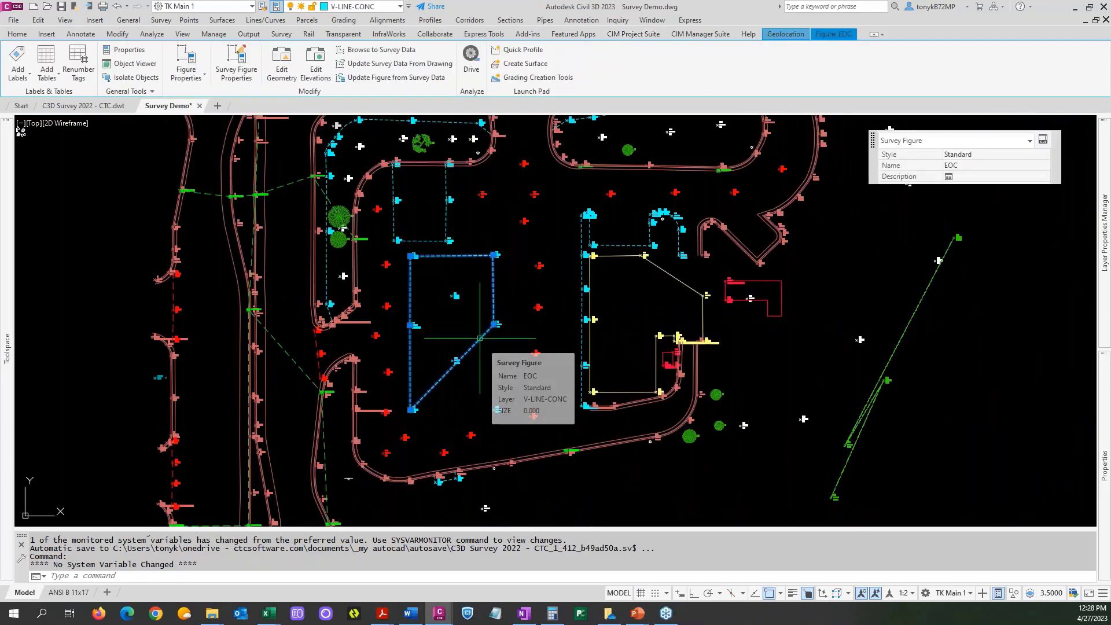
{"action": "right_click", "coordinate": [480, 337]}
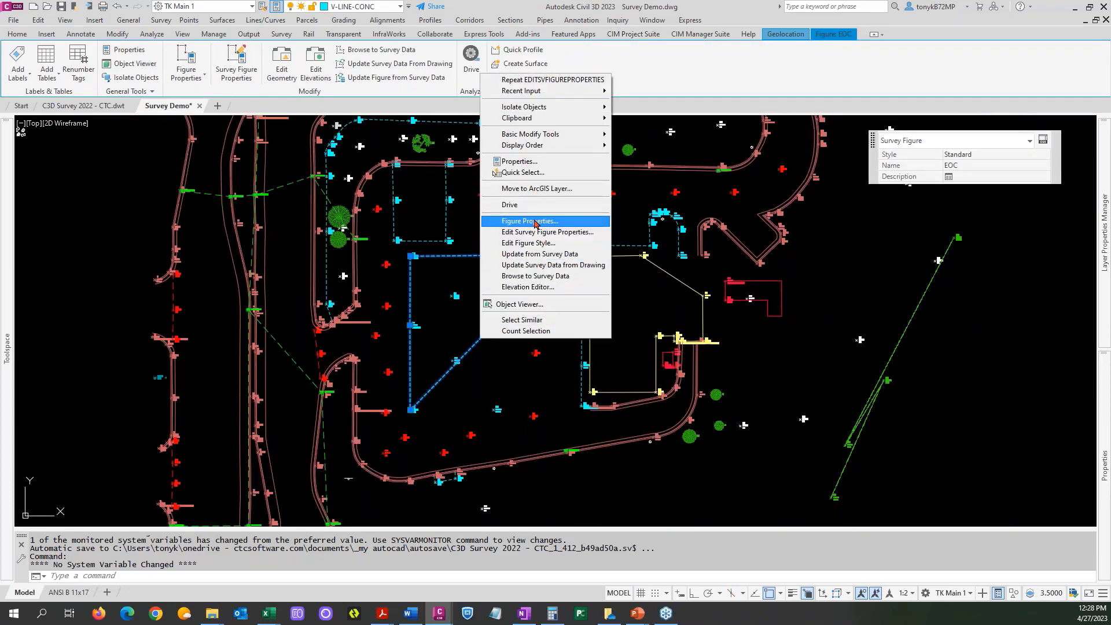
{"action": "left_click", "coordinate": [552, 233]}
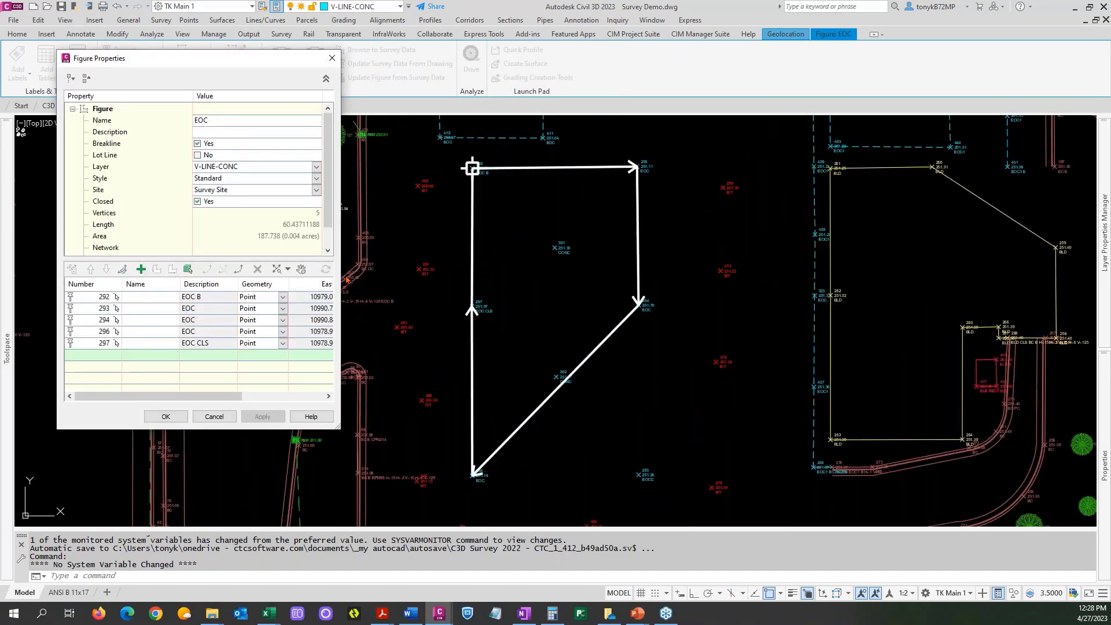
{"action": "left_click", "coordinate": [143, 270]}
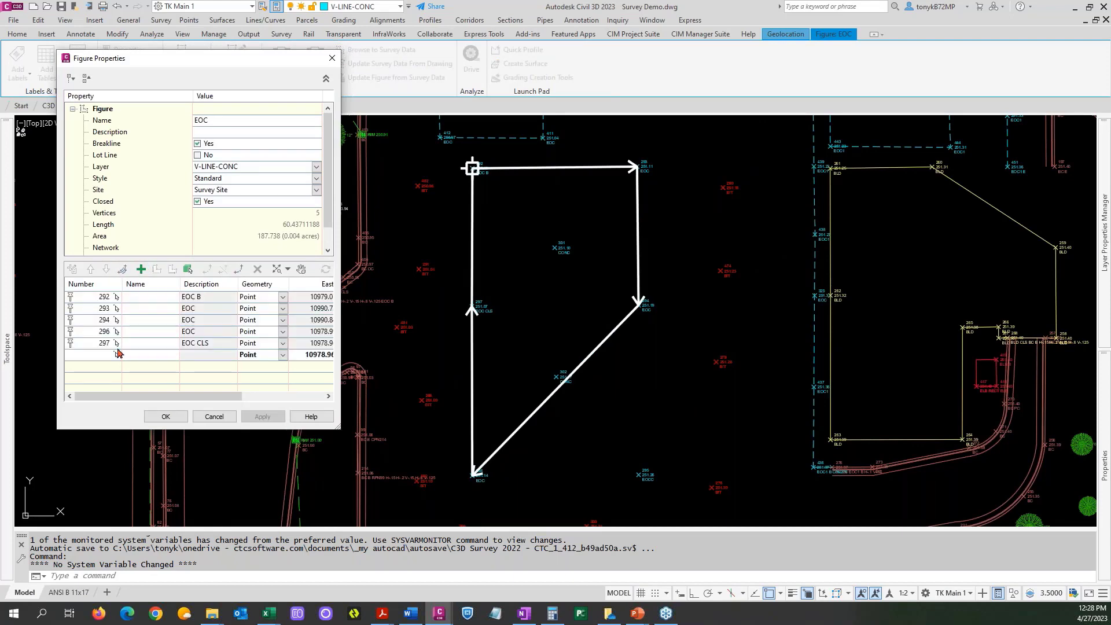
{"action": "left_click", "coordinate": [116, 355]}
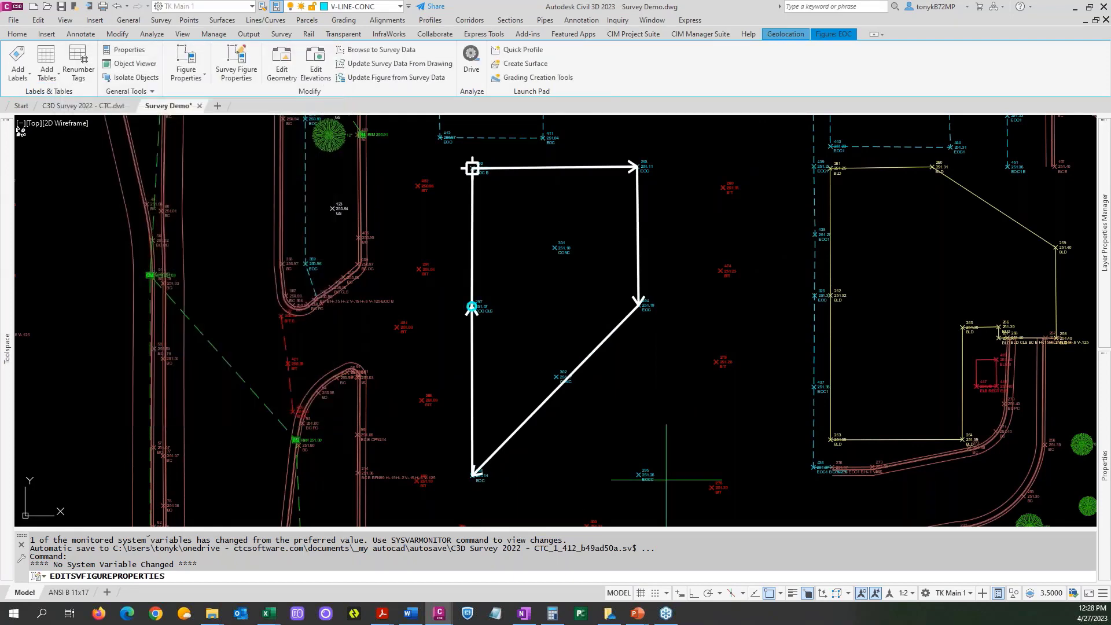
{"action": "left_click", "coordinate": [638, 474]}
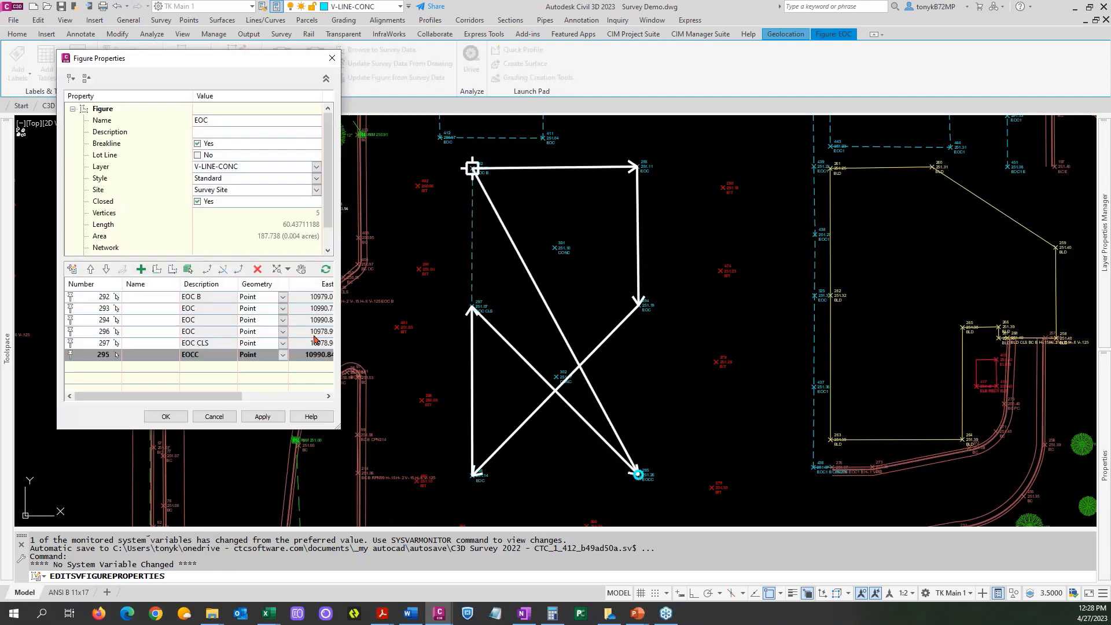
Reorder the EOC pad's vertices so point 295 sits between points 294 and 296, and accept the figure changes.
{"action": "left_click", "coordinate": [90, 270]}
{"action": "left_click", "coordinate": [91, 270]}
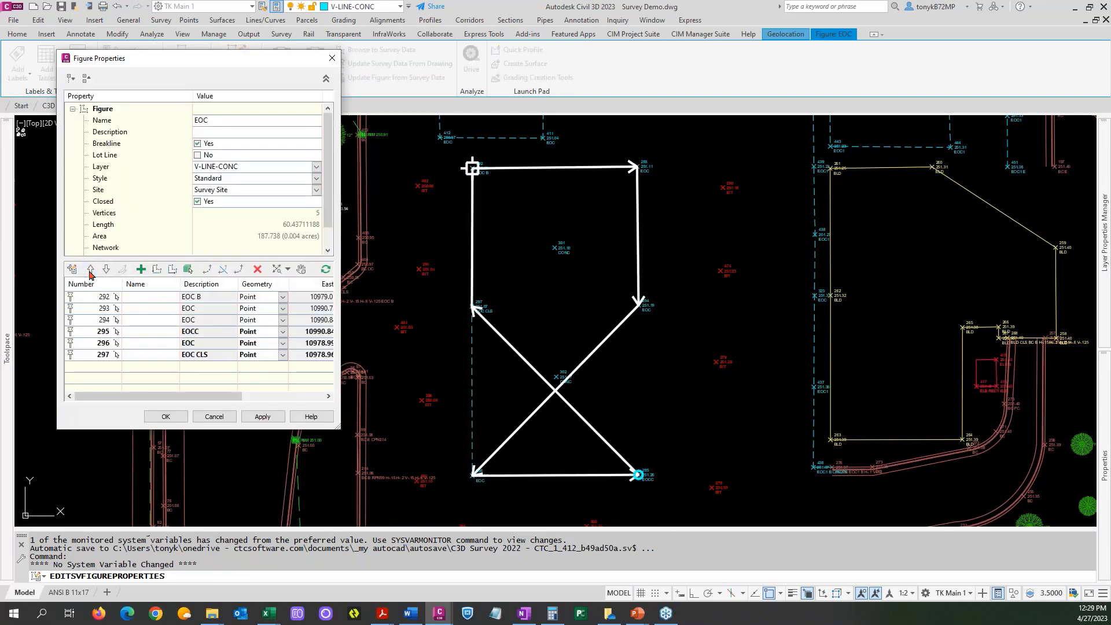
{"action": "left_click", "coordinate": [90, 270]}
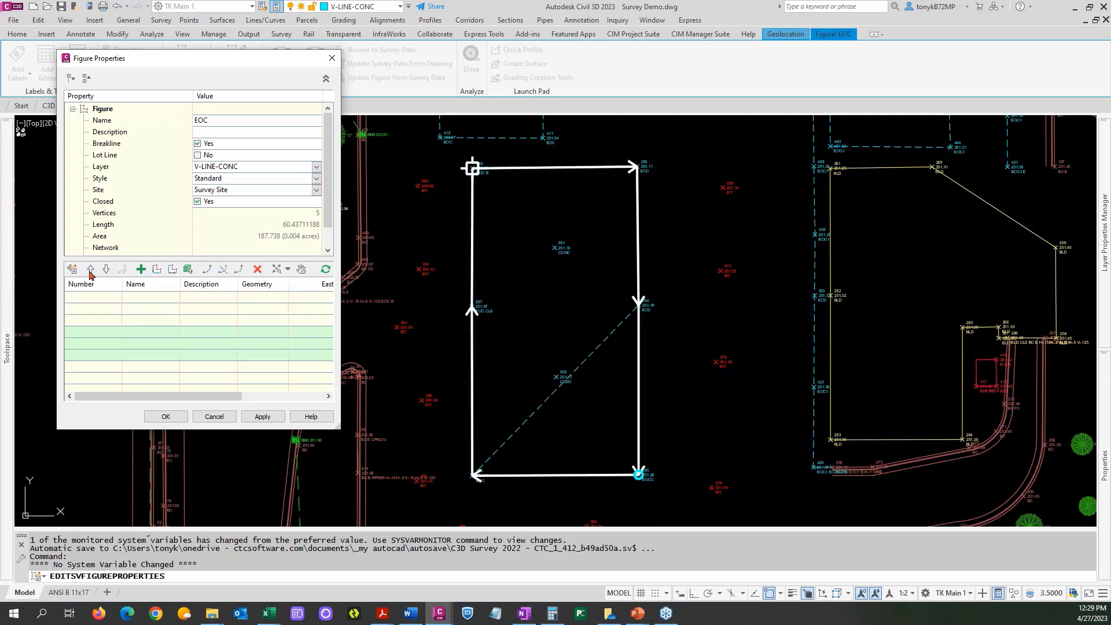
{"action": "left_click", "coordinate": [105, 270]}
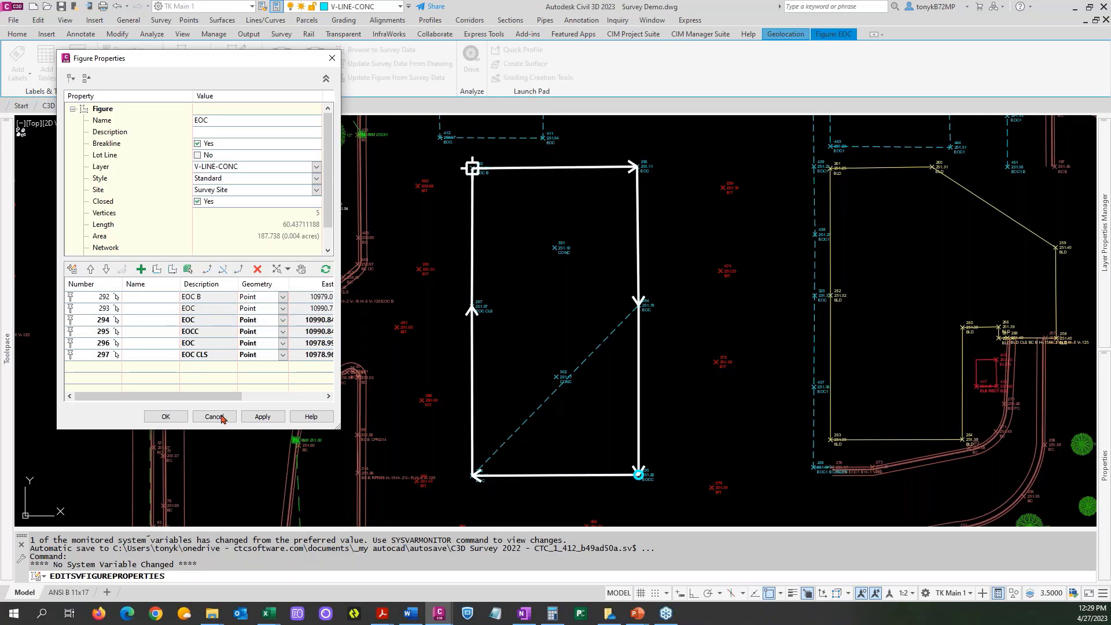
{"action": "left_click", "coordinate": [170, 415]}
{"action": "left_click", "coordinate": [168, 416]}
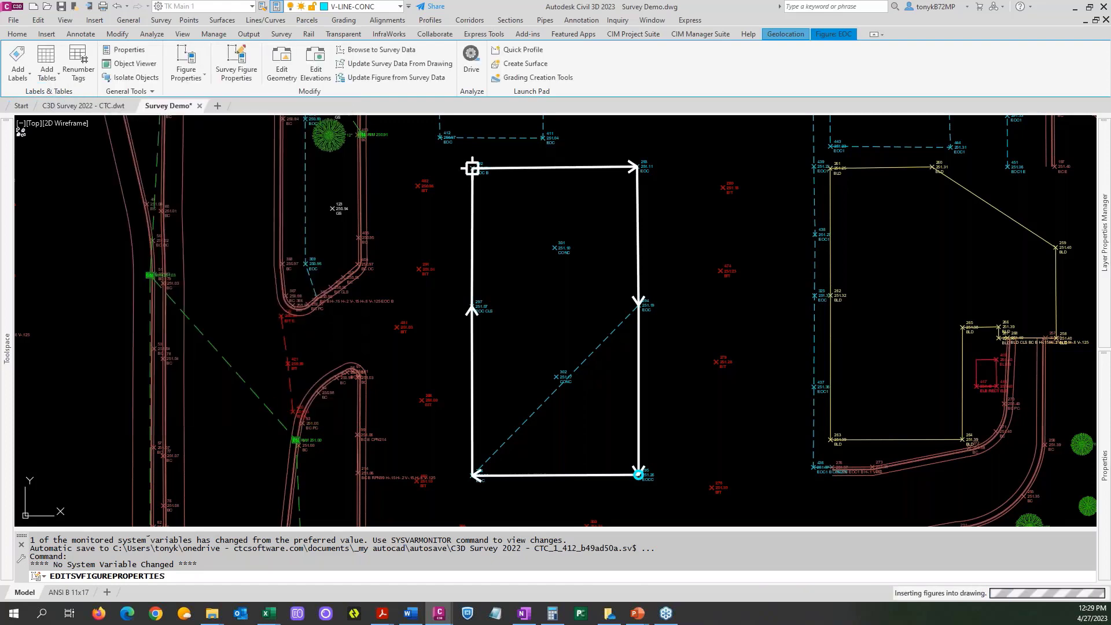
Edit the survey figure properties of the BLD building outline and add point 197 as a new vertex.
{"action": "scroll", "coordinate": [705, 332], "scroll_direction": "down", "scroll_amount": 2}
{"action": "middle_click_drag", "start_coordinate": [699, 327], "coordinate": [320, 341]}
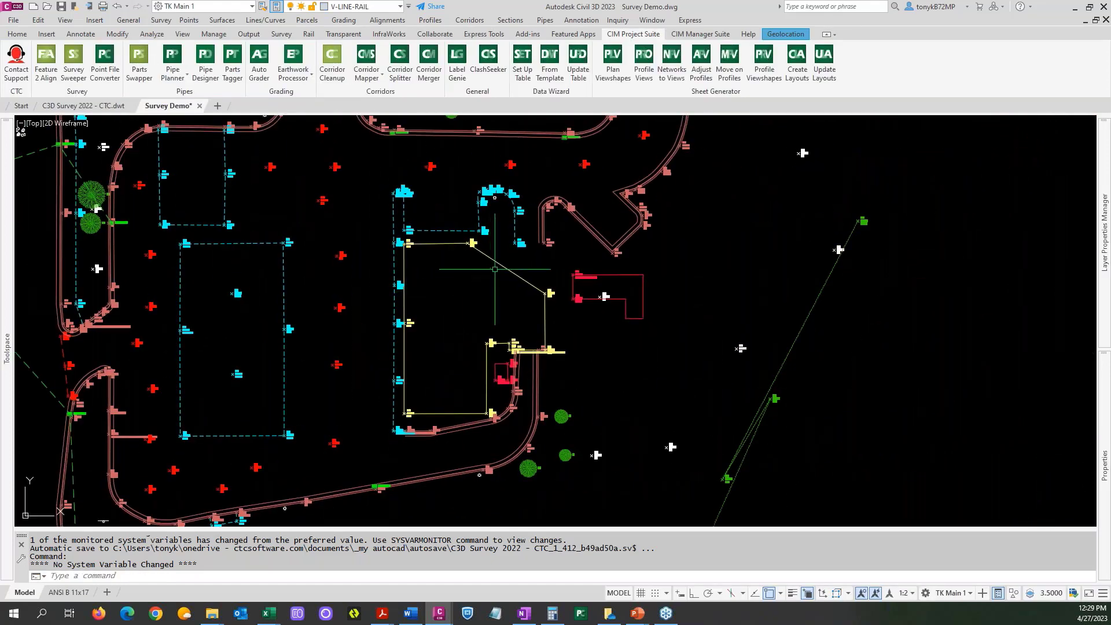
{"action": "scroll", "coordinate": [546, 249], "scroll_direction": "up", "scroll_amount": 4}
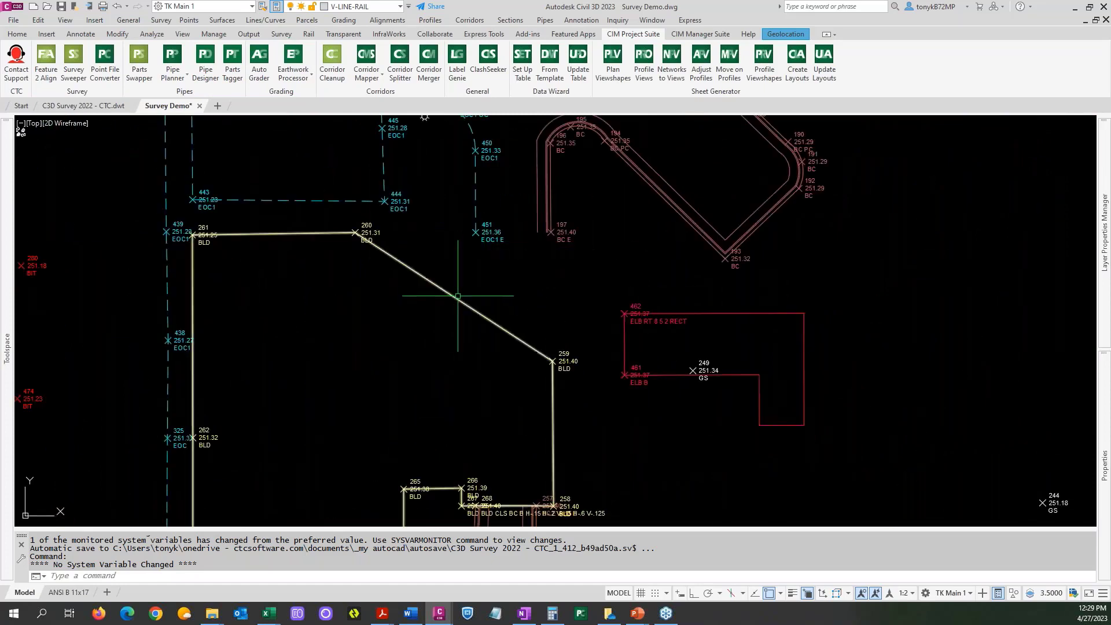
{"action": "left_click", "coordinate": [458, 303]}
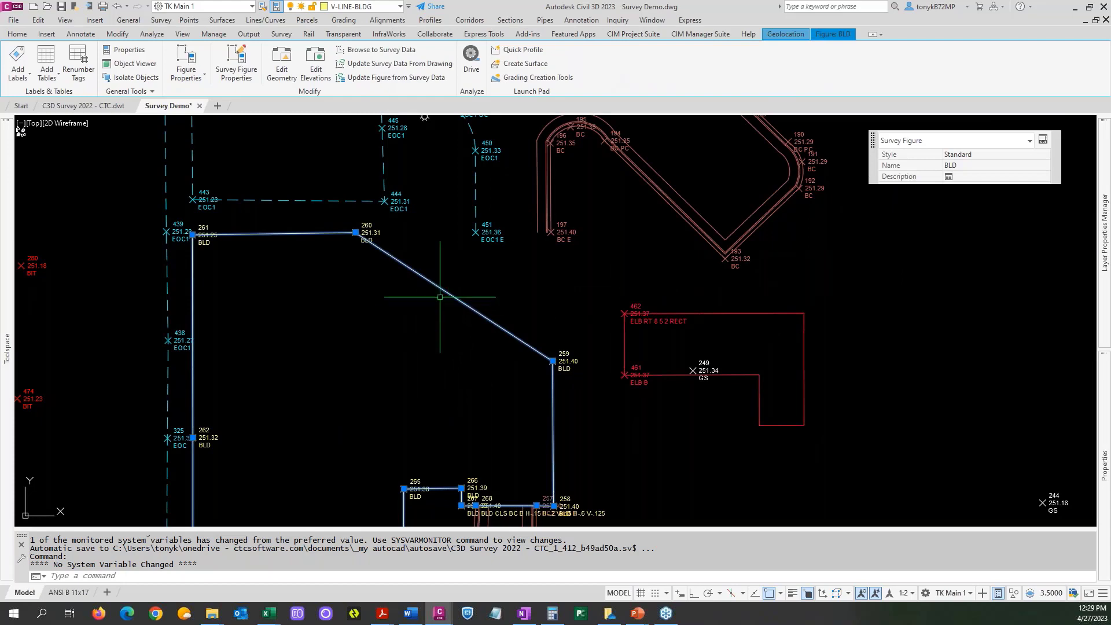
{"action": "key", "text": "Escape"}
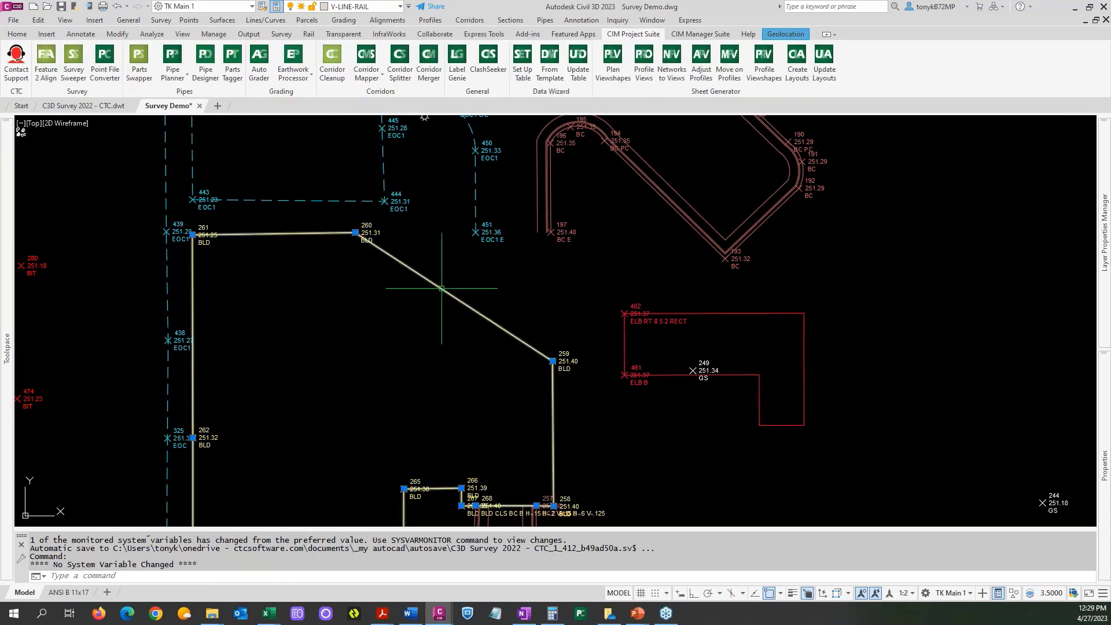
{"action": "left_click", "coordinate": [441, 287]}
{"action": "right_click", "coordinate": [437, 332]}
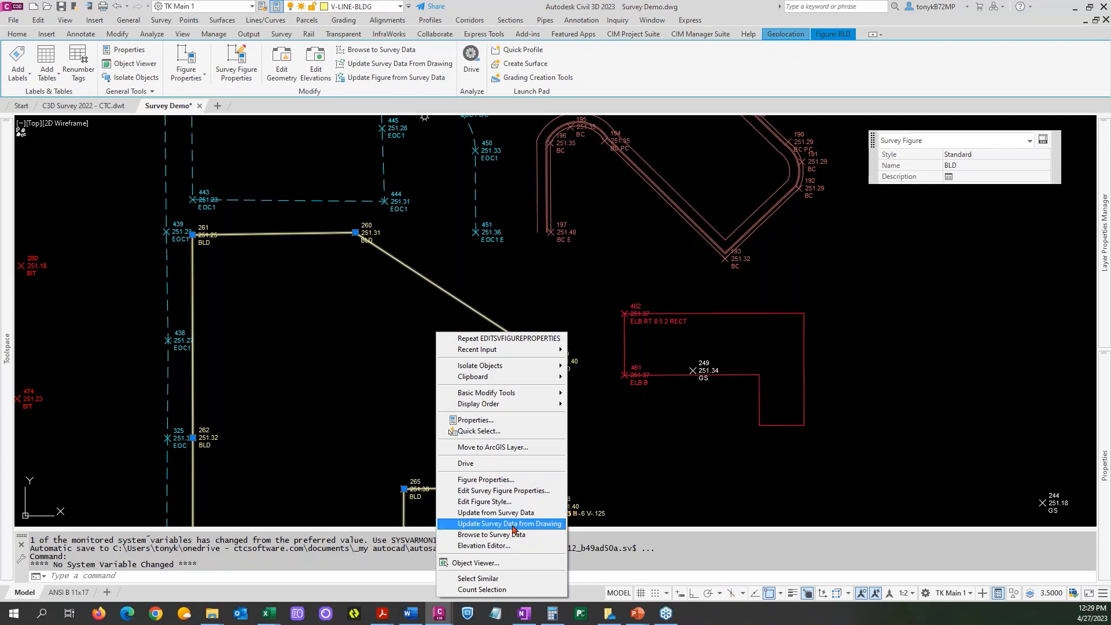
{"action": "left_click", "coordinate": [503, 490]}
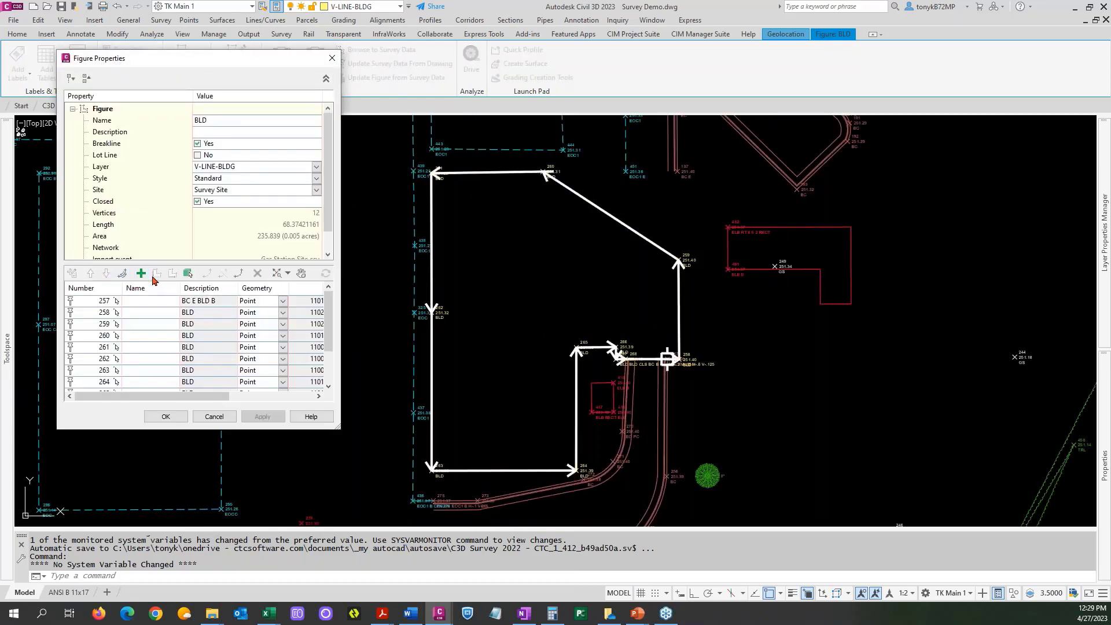
{"action": "left_click", "coordinate": [140, 273]}
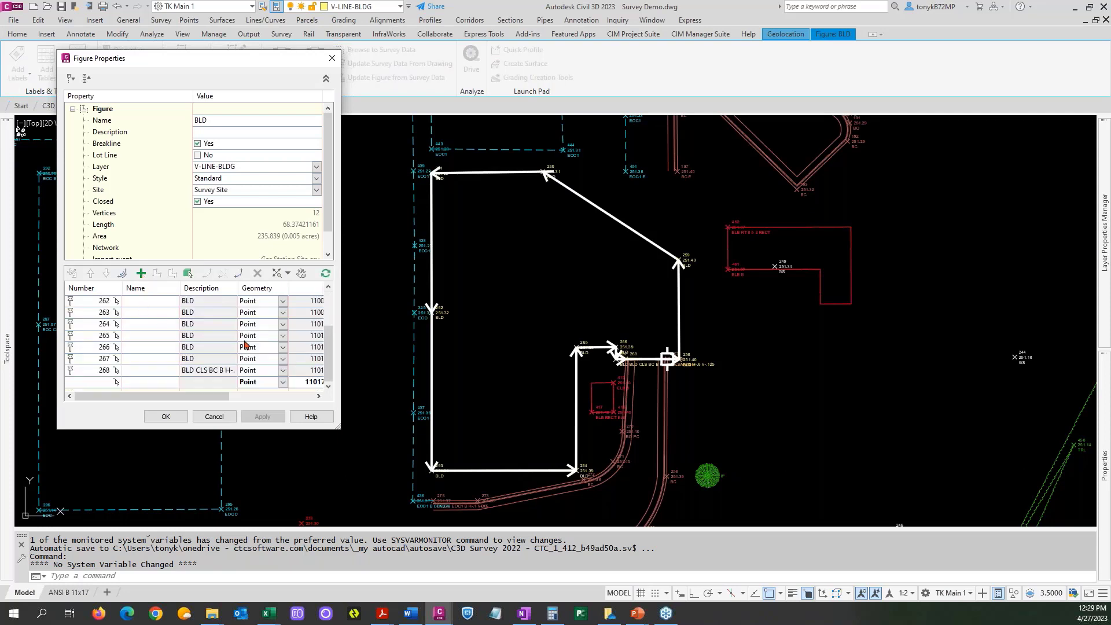
{"action": "left_click", "coordinate": [116, 383]}
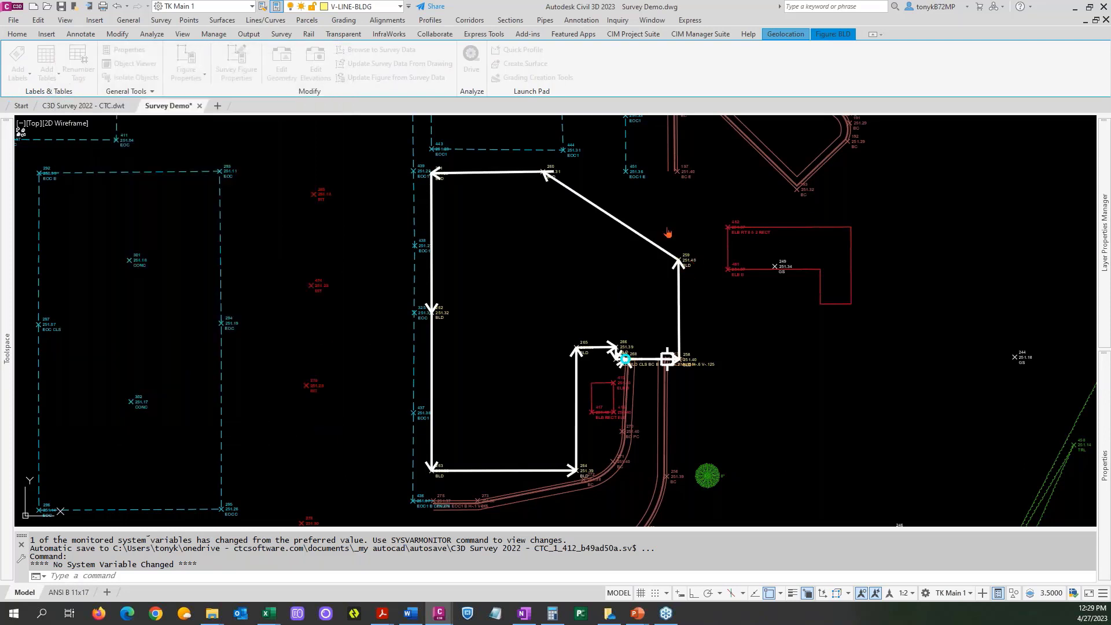
{"action": "left_click", "coordinate": [676, 171]}
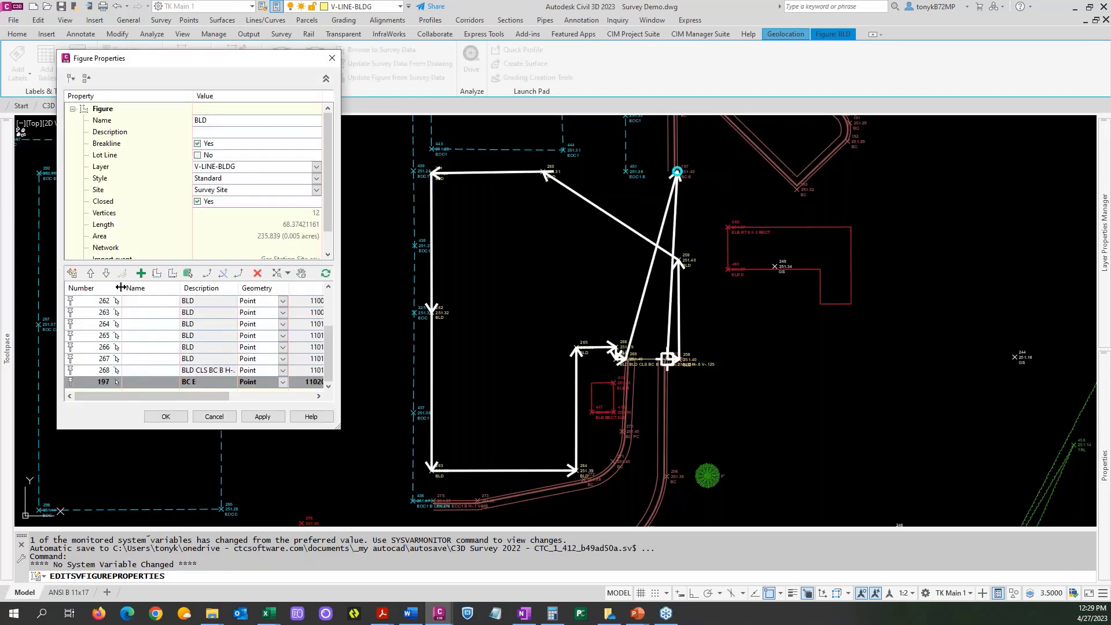
Reorder the BLD building outline's vertices so point 197 sits between points 259 and 260, and accept the figure changes.
{"action": "left_click", "coordinate": [91, 274]}
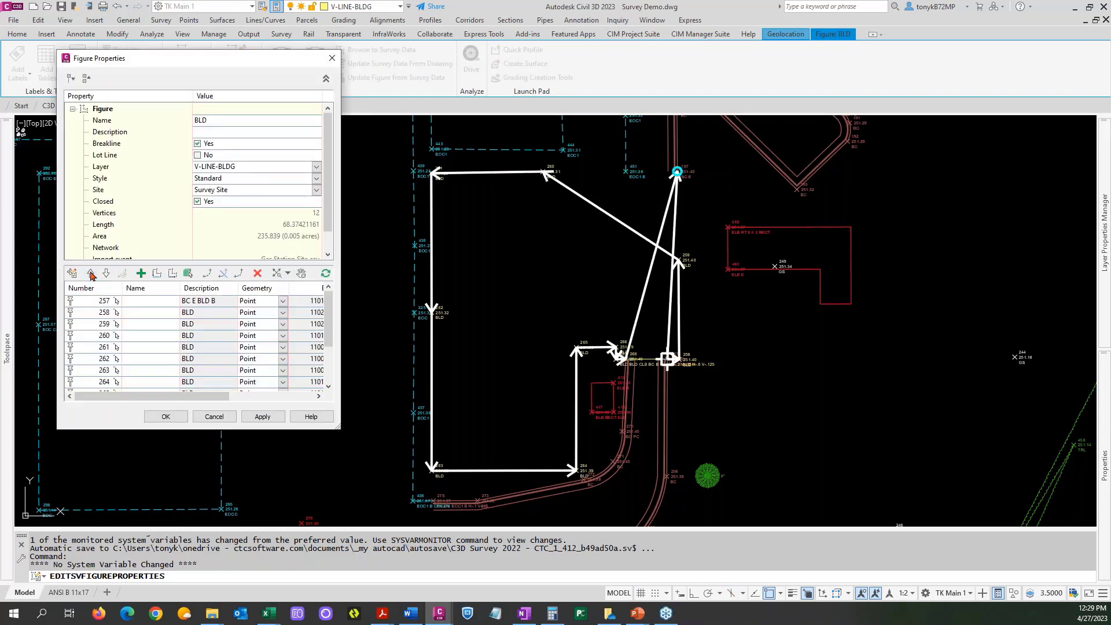
{"action": "left_click", "coordinate": [91, 274]}
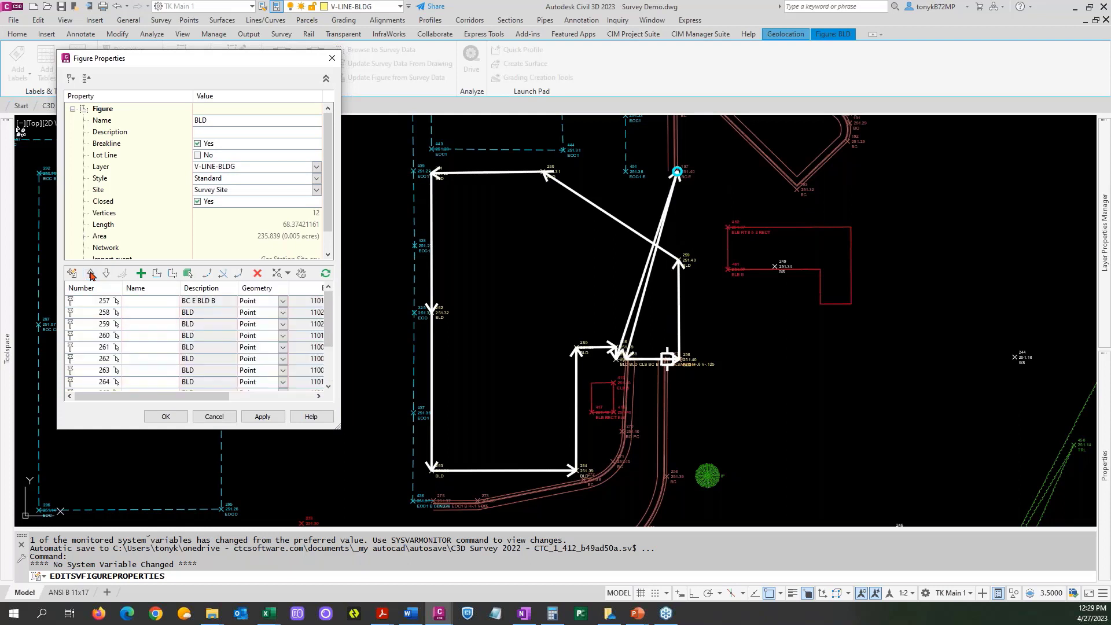
{"action": "left_click", "coordinate": [91, 274]}
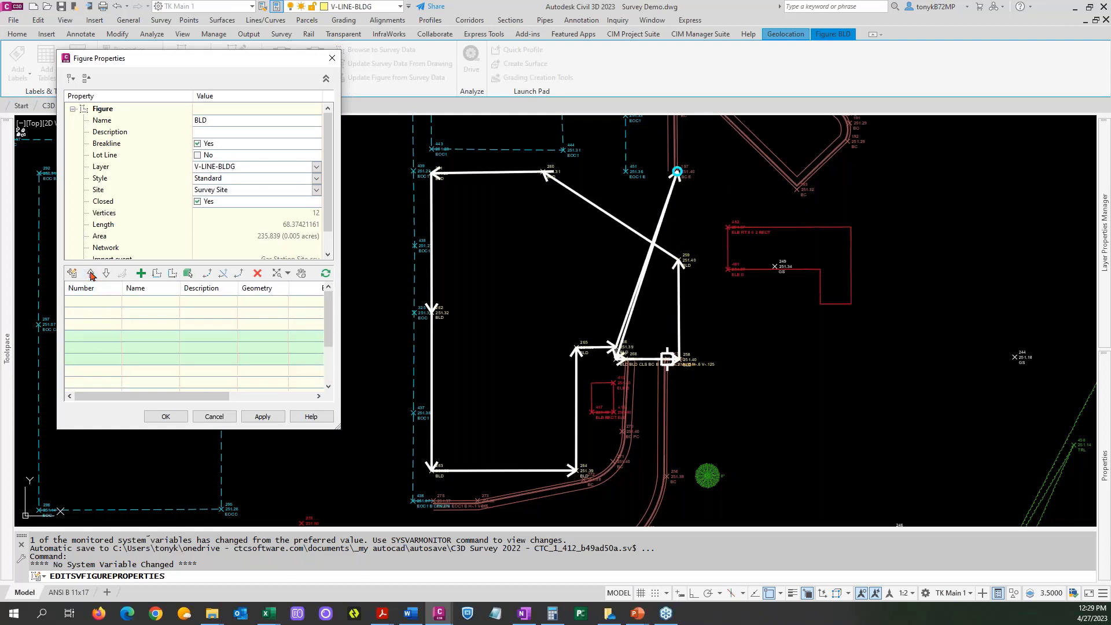
{"action": "left_click", "coordinate": [91, 274]}
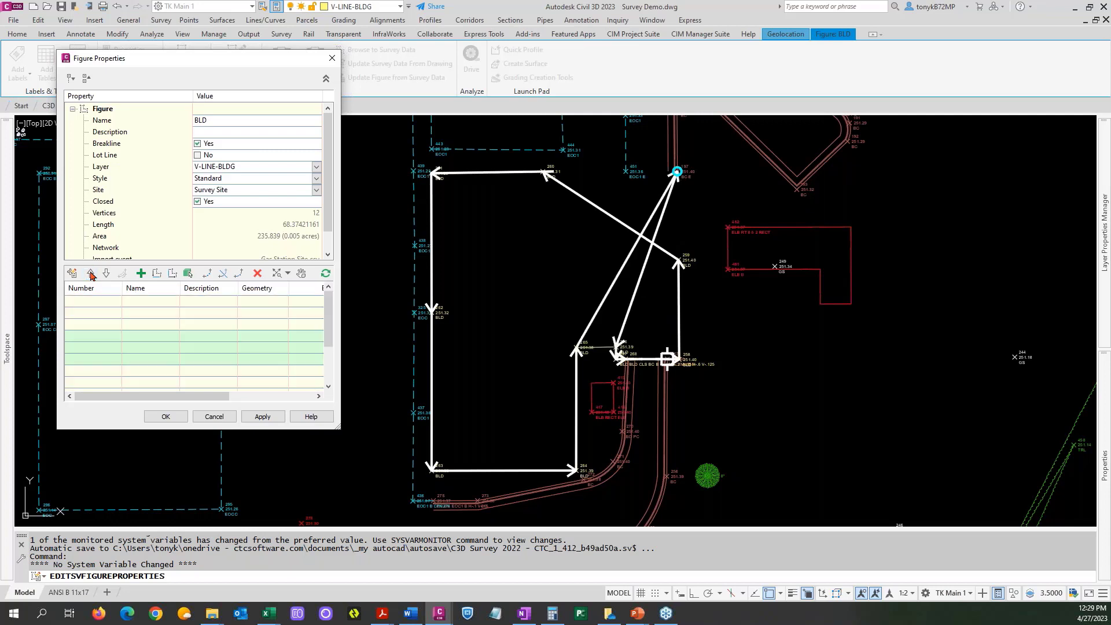
{"action": "left_click", "coordinate": [91, 274]}
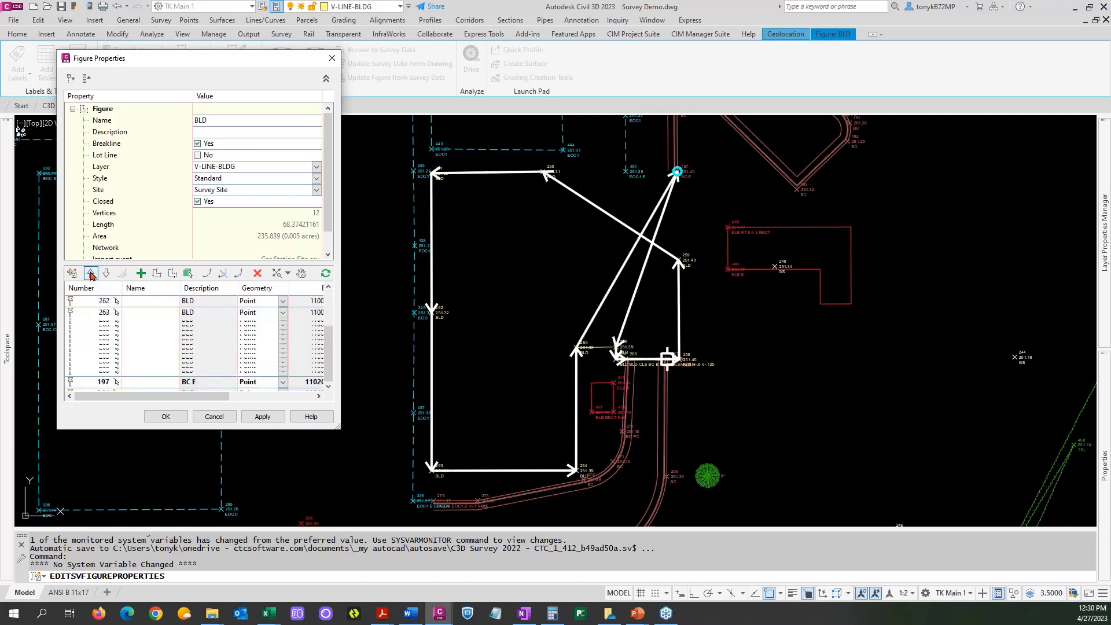
{"action": "left_click", "coordinate": [90, 274]}
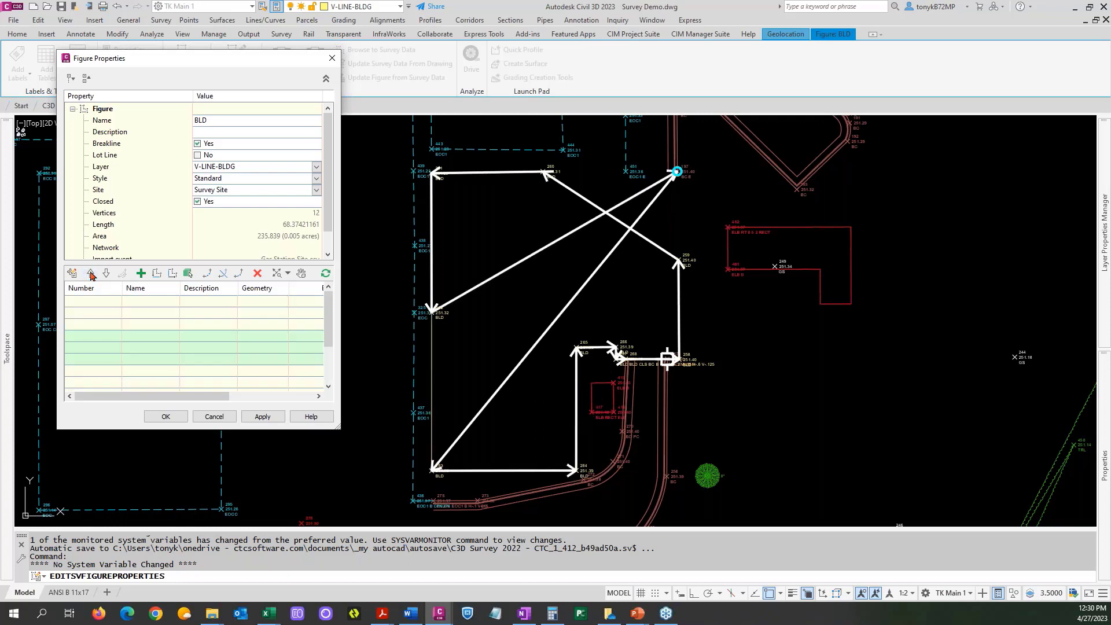
{"action": "left_click", "coordinate": [91, 274]}
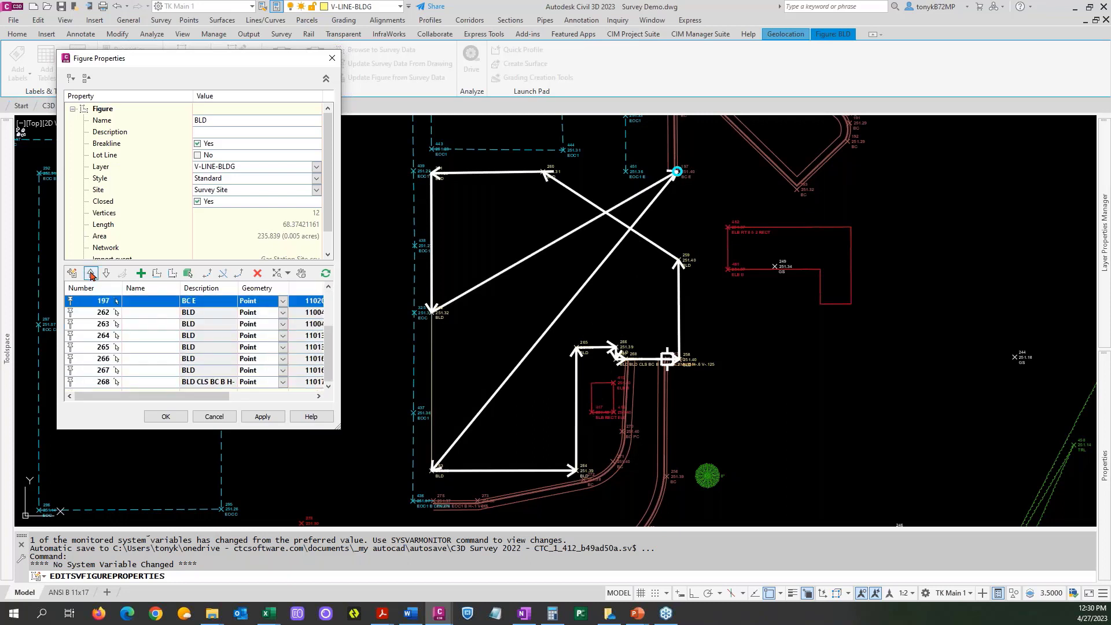
{"action": "left_click", "coordinate": [90, 273]}
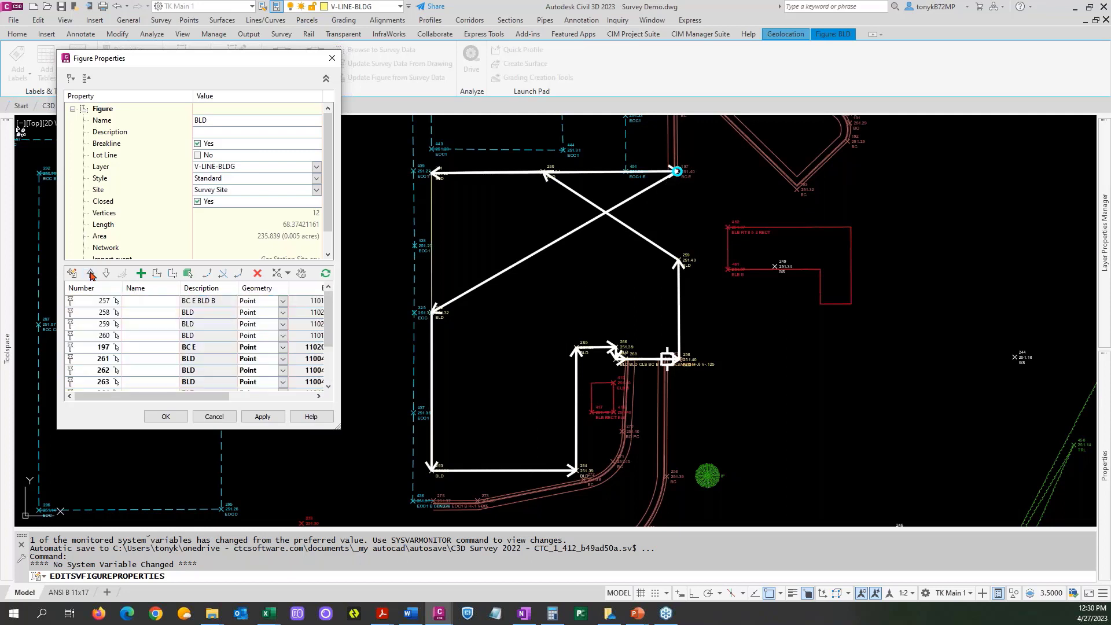
{"action": "left_click", "coordinate": [91, 273]}
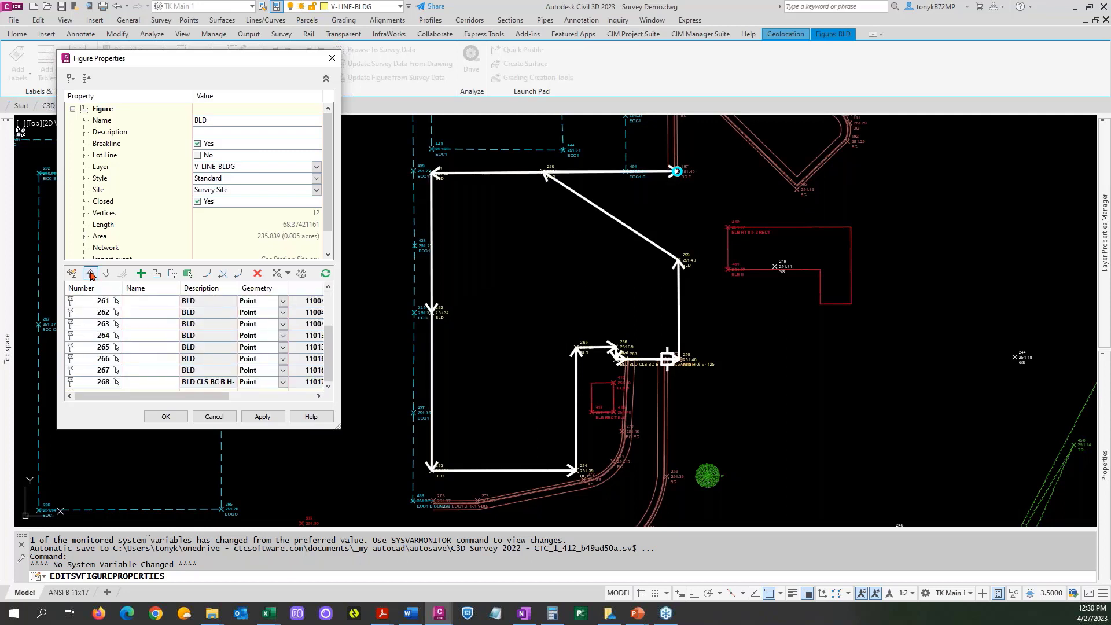
{"action": "left_click", "coordinate": [90, 273]}
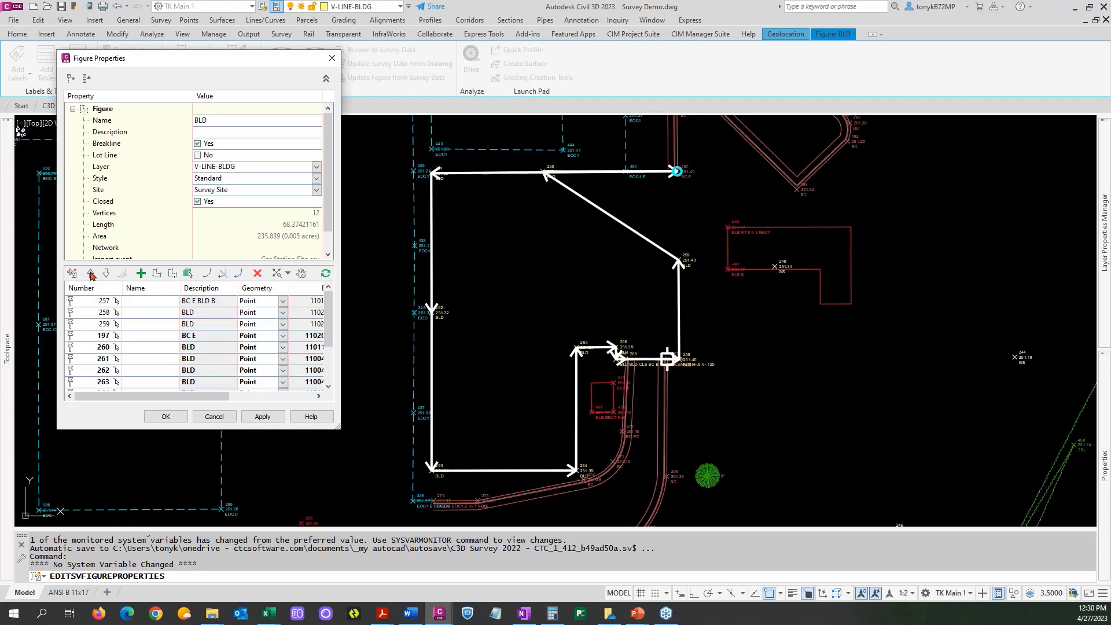
{"action": "left_click", "coordinate": [91, 273]}
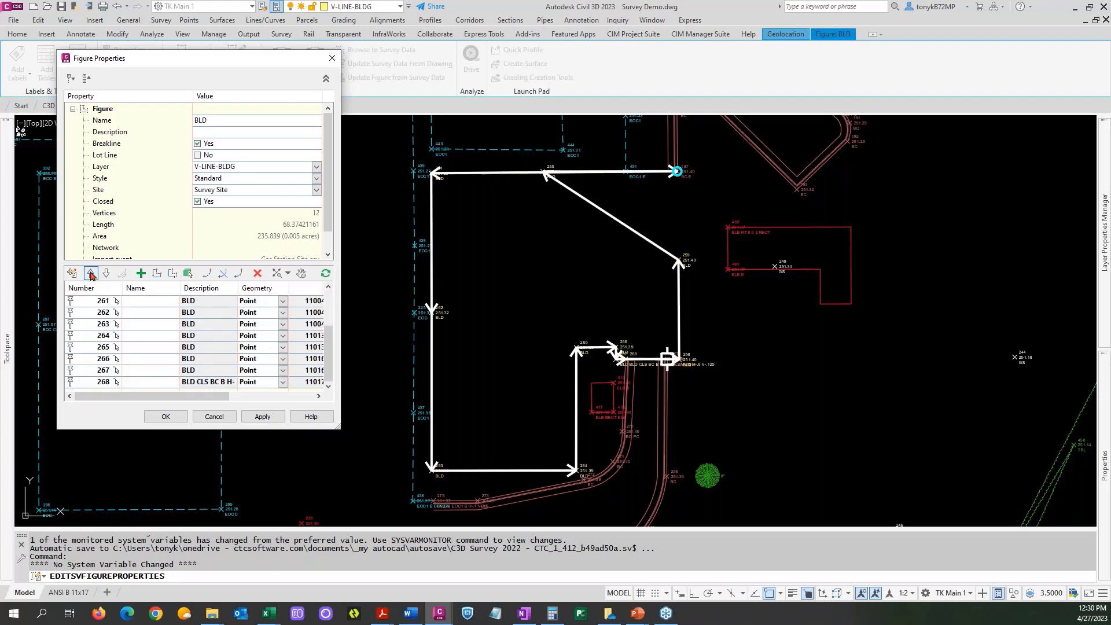
{"action": "left_click", "coordinate": [164, 417]}
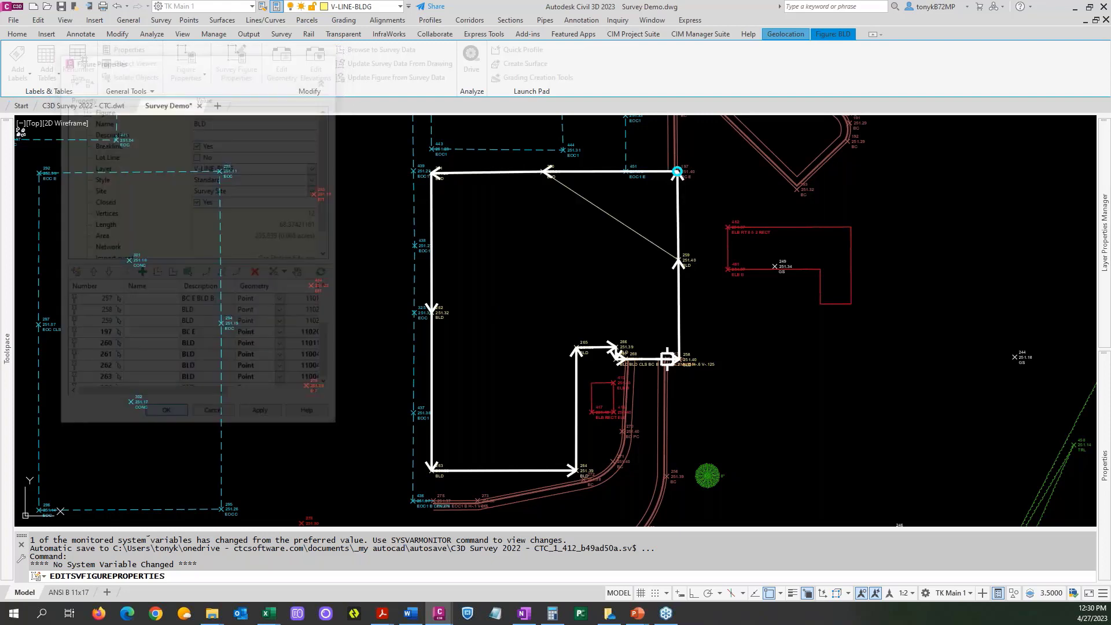
{"action": "key", "text": "Escape"}
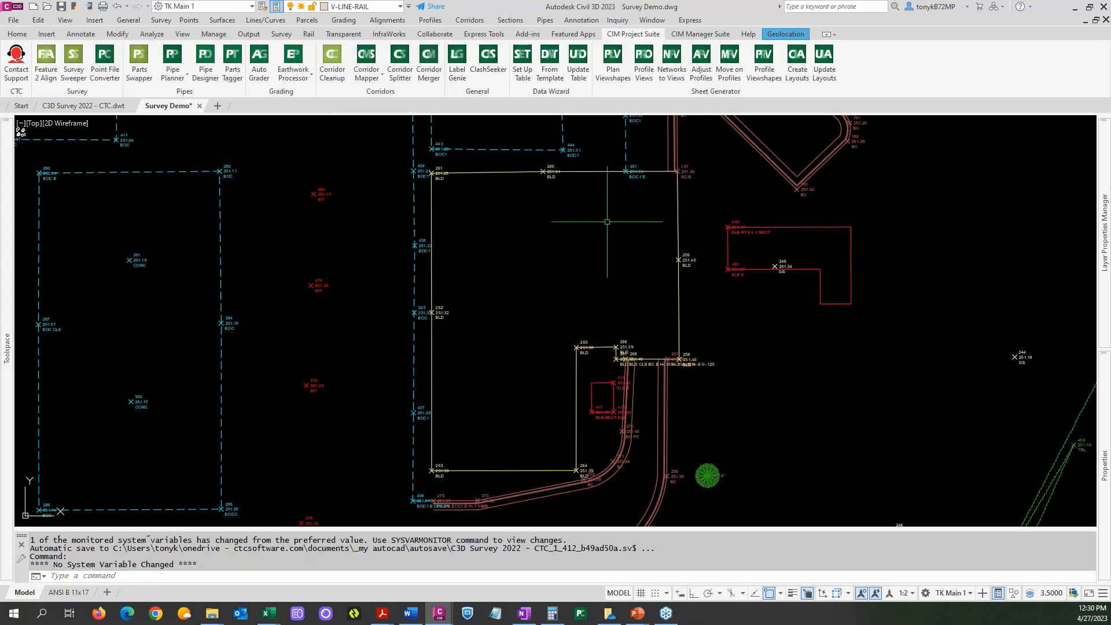
Open the survey figure properties of the TRL tree line east of the building for editing.
{"action": "scroll", "coordinate": [617, 219], "scroll_direction": "down", "scroll_amount": 2}
{"action": "middle_click_drag", "start_coordinate": [764, 326], "coordinate": [677, 310]}
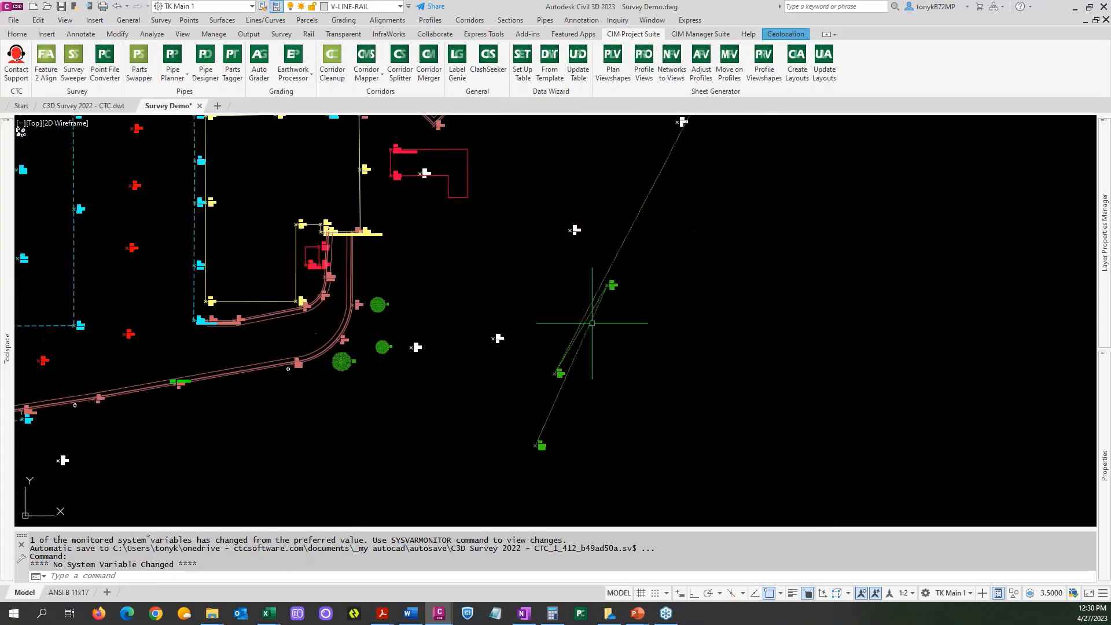
{"action": "scroll", "coordinate": [596, 289], "scroll_direction": "up", "scroll_amount": 4}
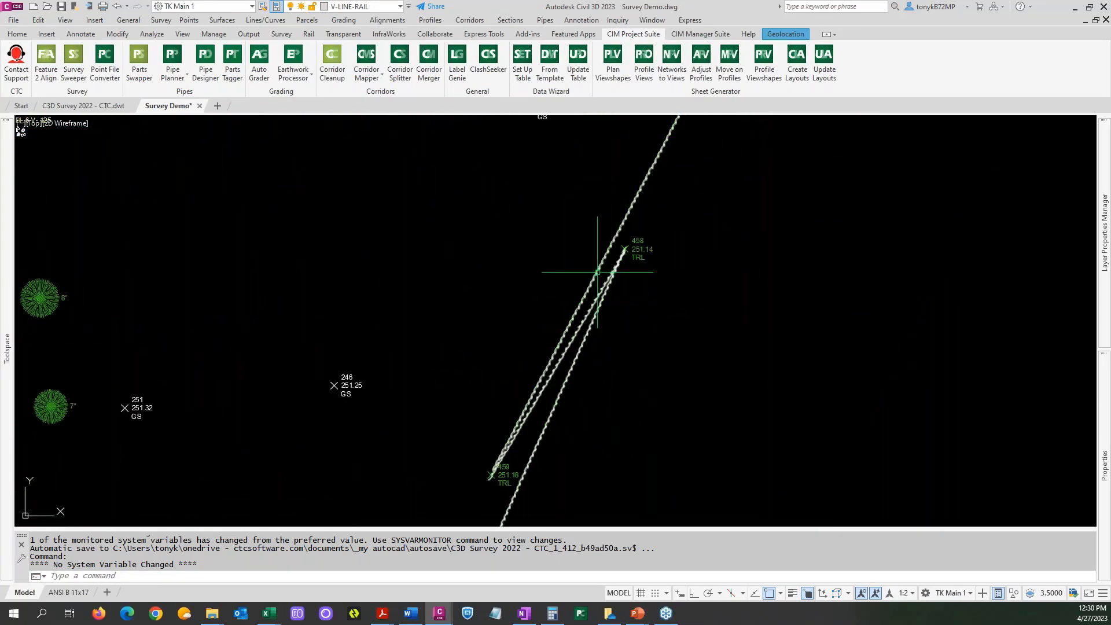
{"action": "left_click", "coordinate": [596, 272]}
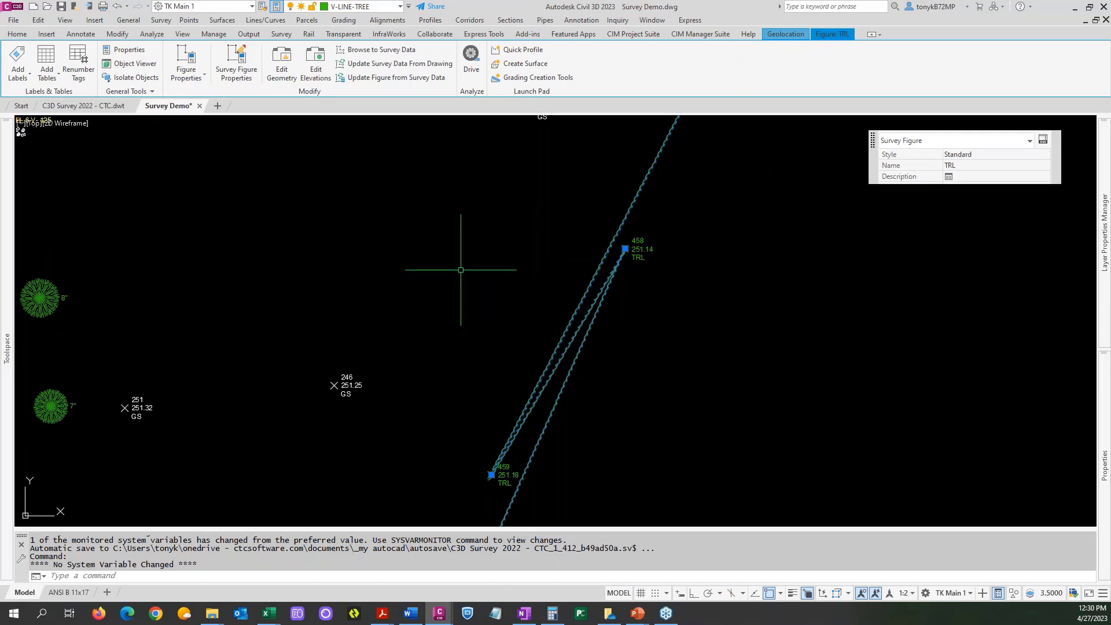
{"action": "right_click", "coordinate": [461, 269]}
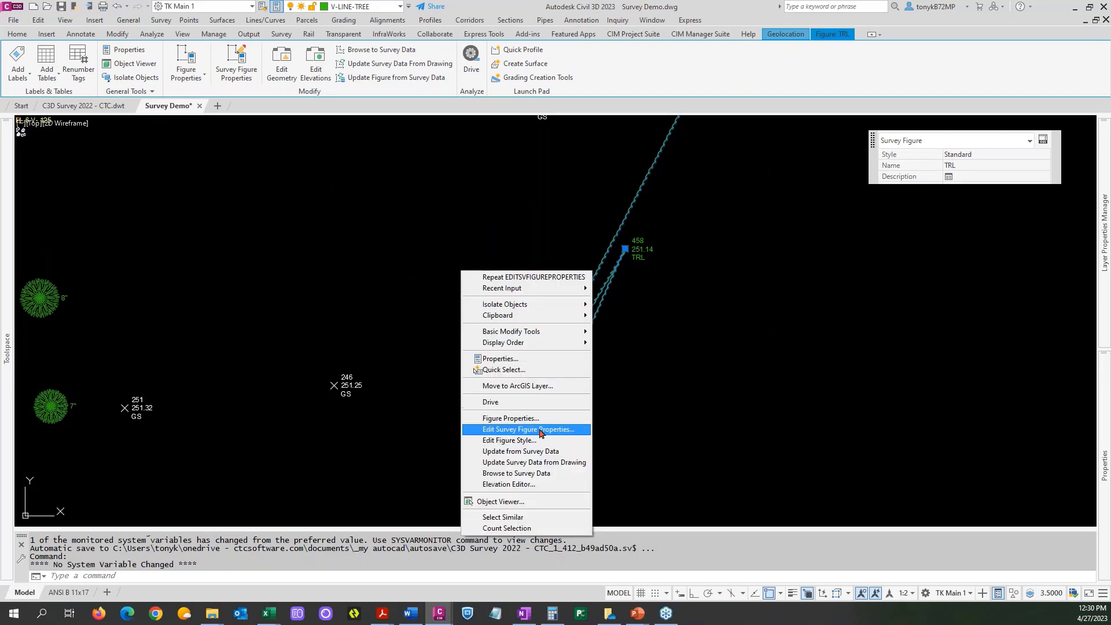
{"action": "key", "text": "Return"}
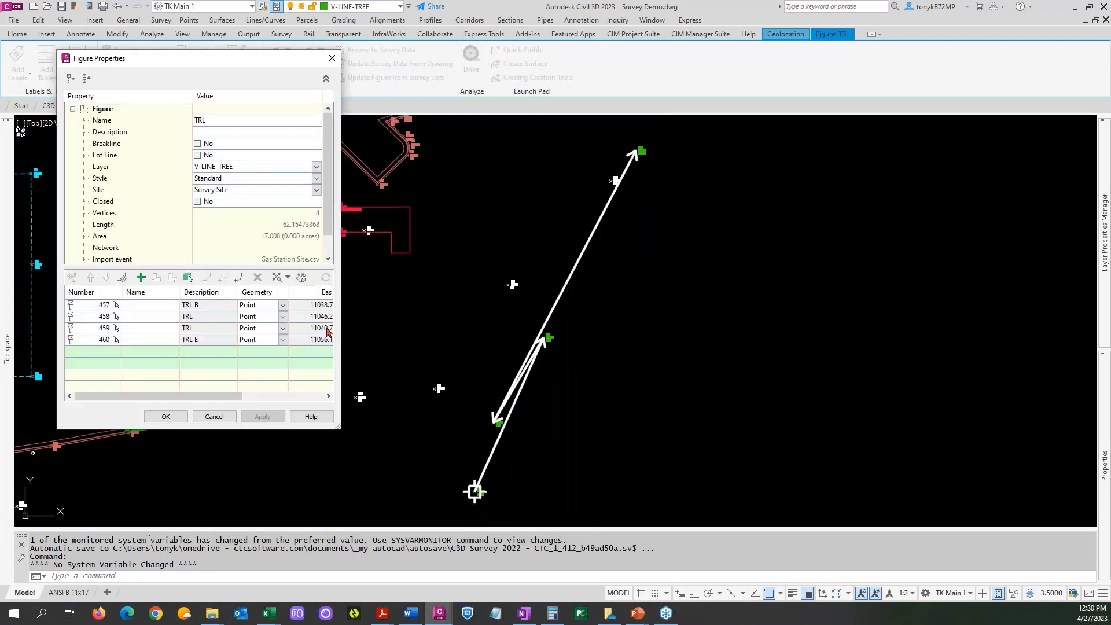
{"action": "mouse_move", "coordinate": [327, 331]}
{"action": "mouse_move", "coordinate": [111, 318]}
{"action": "left_click", "coordinate": [107, 340]}
{"action": "left_click", "coordinate": [90, 278]}
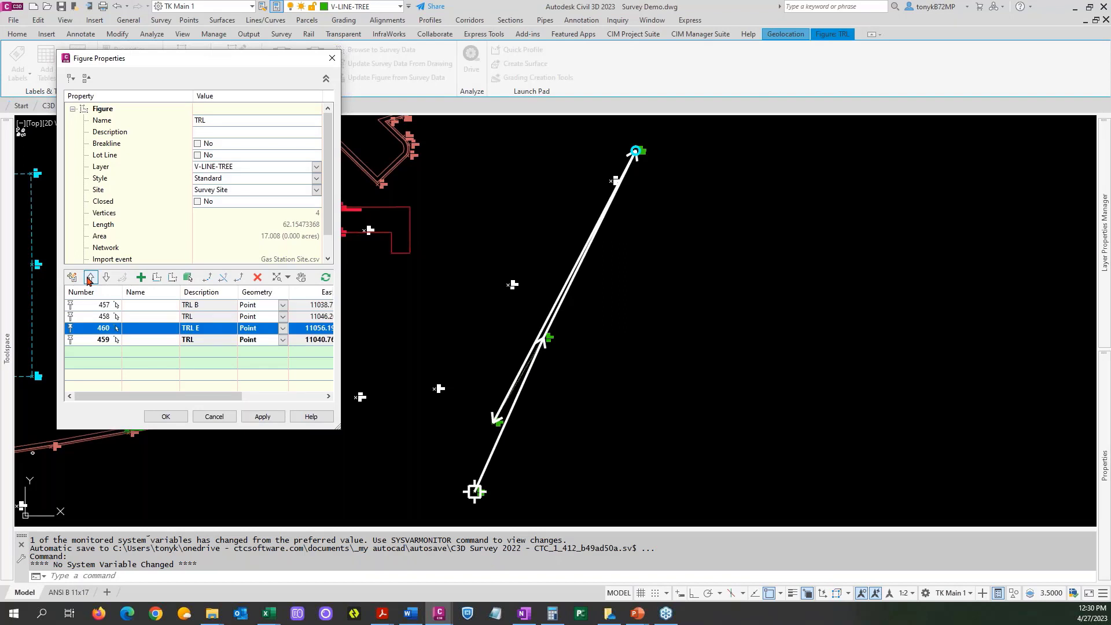
{"action": "left_click", "coordinate": [89, 279]}
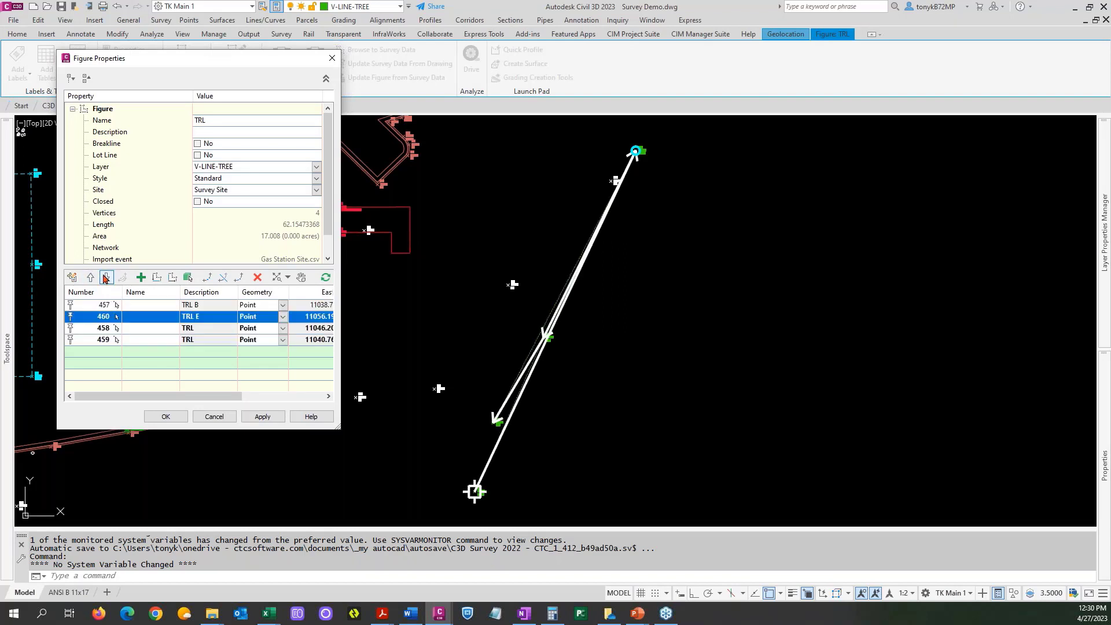
{"action": "left_click", "coordinate": [105, 279]}
{"action": "left_click", "coordinate": [105, 278]}
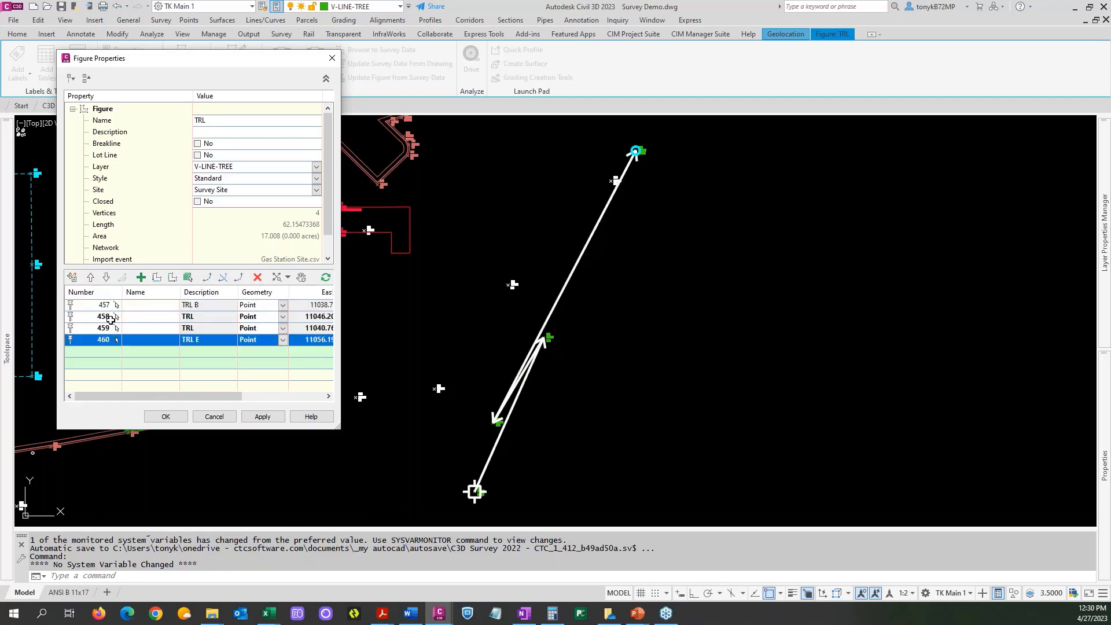
Move TRL vertex 458 after point 459 so it precedes point 460, and accept the new vertex order.
{"action": "mouse_move", "coordinate": [109, 317]}
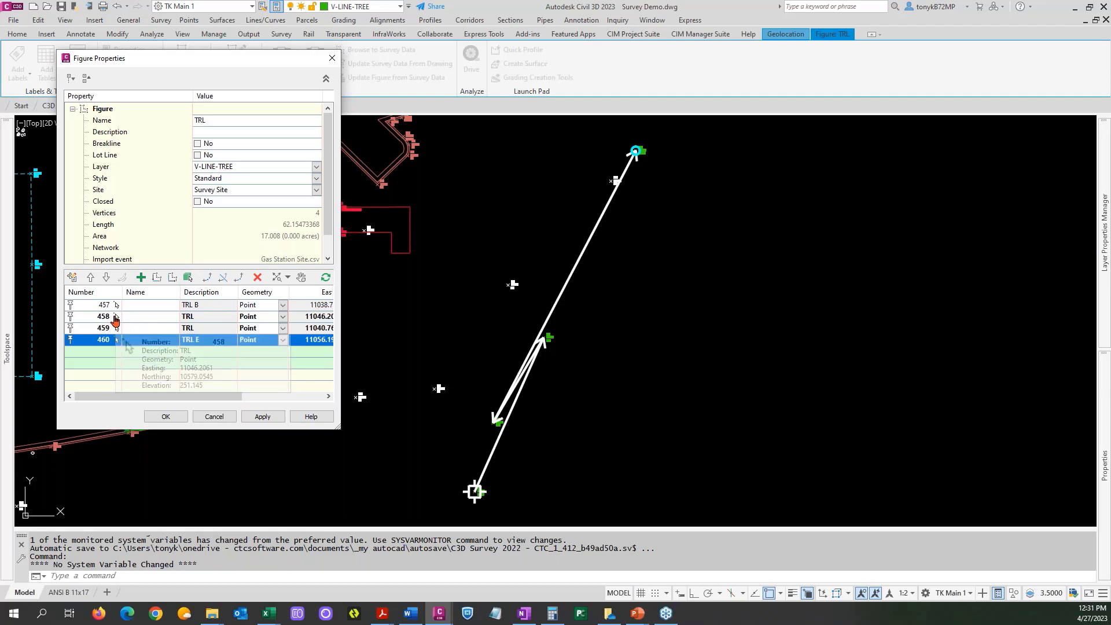
{"action": "left_click", "coordinate": [115, 317]}
{"action": "left_click", "coordinate": [106, 278]}
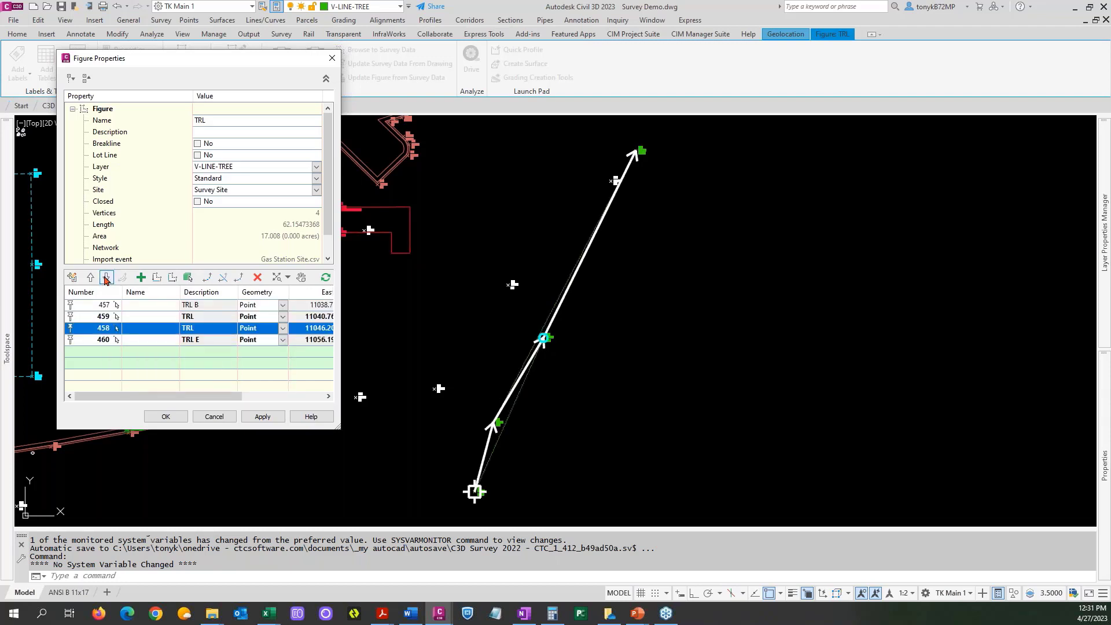
{"action": "left_click", "coordinate": [178, 419]}
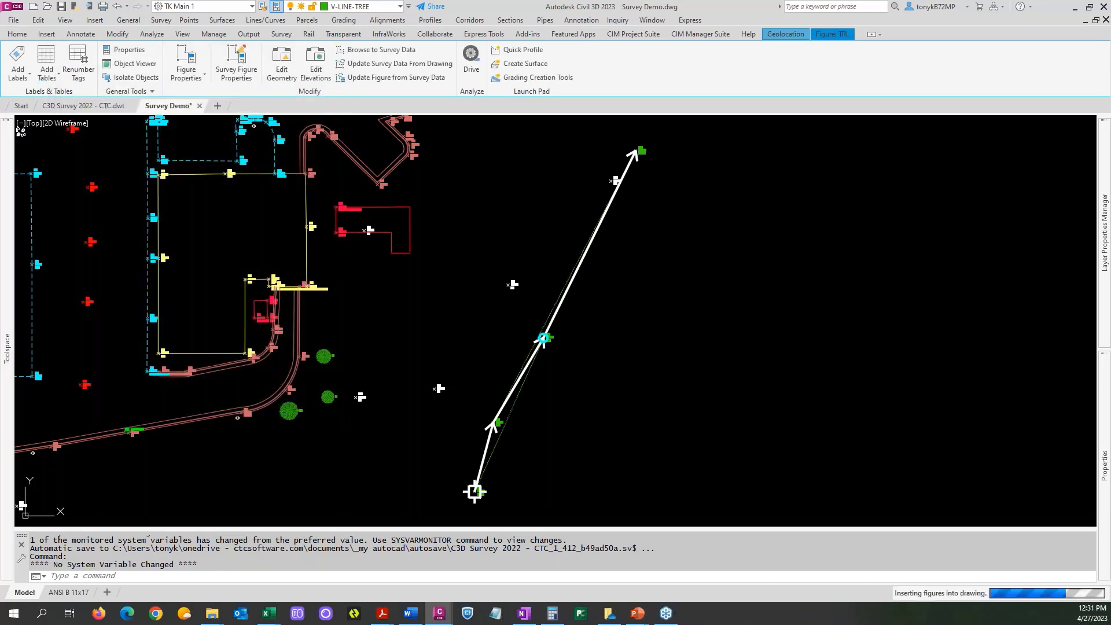
{"action": "key", "text": "Escape"}
Process linework for the Gas Station Site.csv import event using the CTC prefix database and code set, by import order, inserting figures without survey points.
{"action": "scroll", "coordinate": [479, 379], "scroll_direction": "down", "scroll_amount": 4}
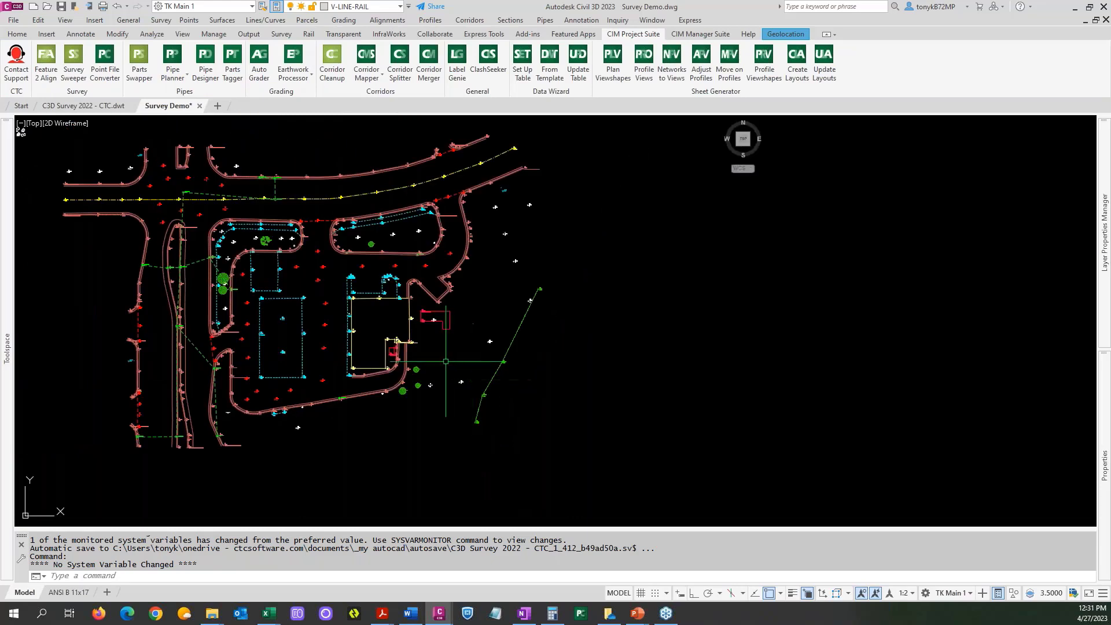
{"action": "middle_click_drag", "start_coordinate": [209, 312], "coordinate": [410, 300]}
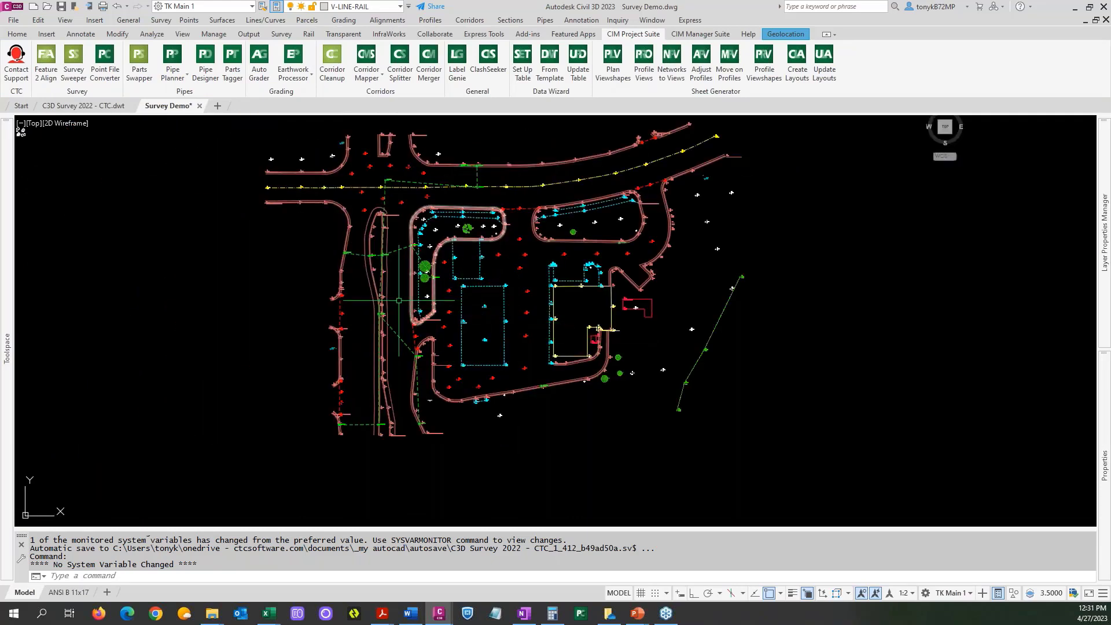
{"action": "scroll", "coordinate": [289, 204], "scroll_direction": "up", "scroll_amount": 6}
{"action": "scroll", "coordinate": [289, 205], "scroll_direction": "down", "scroll_amount": 6}
{"action": "mouse_move", "coordinate": [12, 263]}
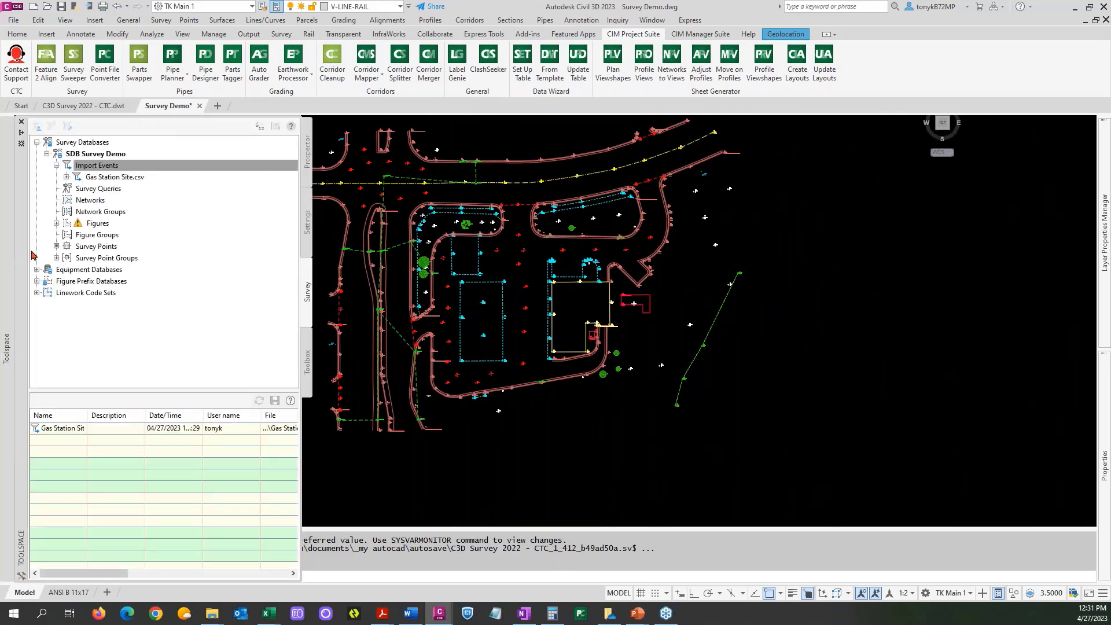
{"action": "right_click", "coordinate": [137, 177]}
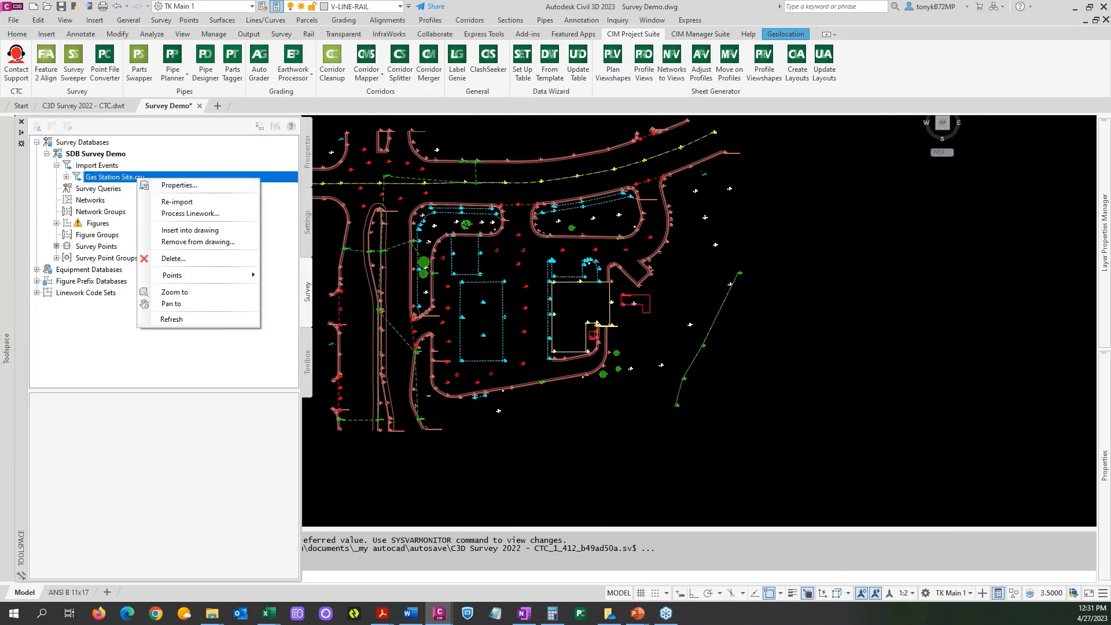
{"action": "left_click", "coordinate": [195, 214]}
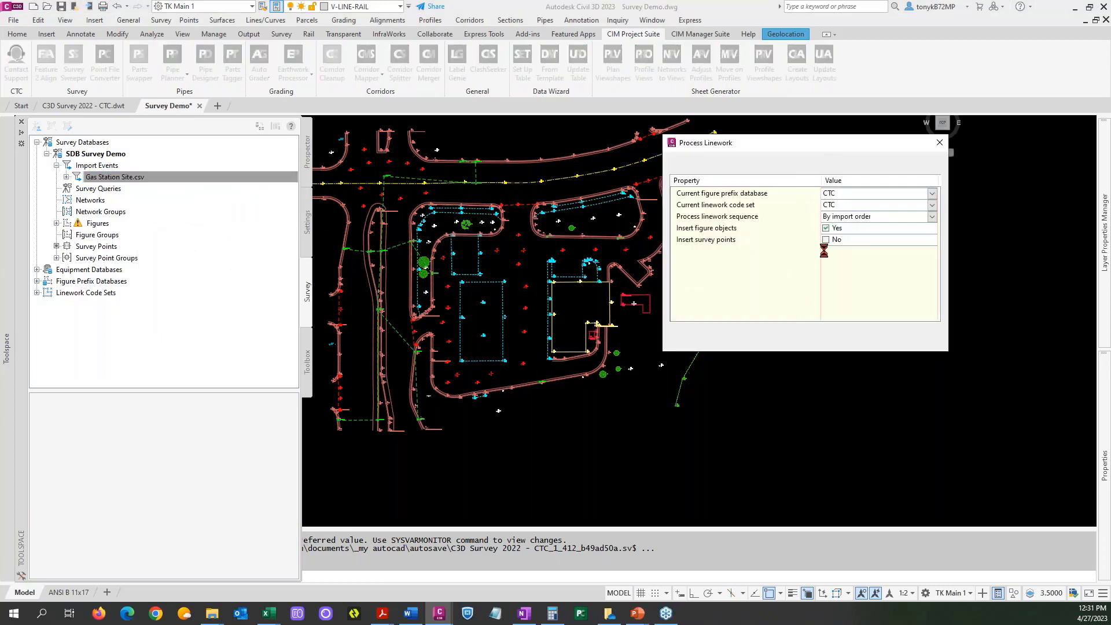
{"action": "left_click", "coordinate": [813, 338]}
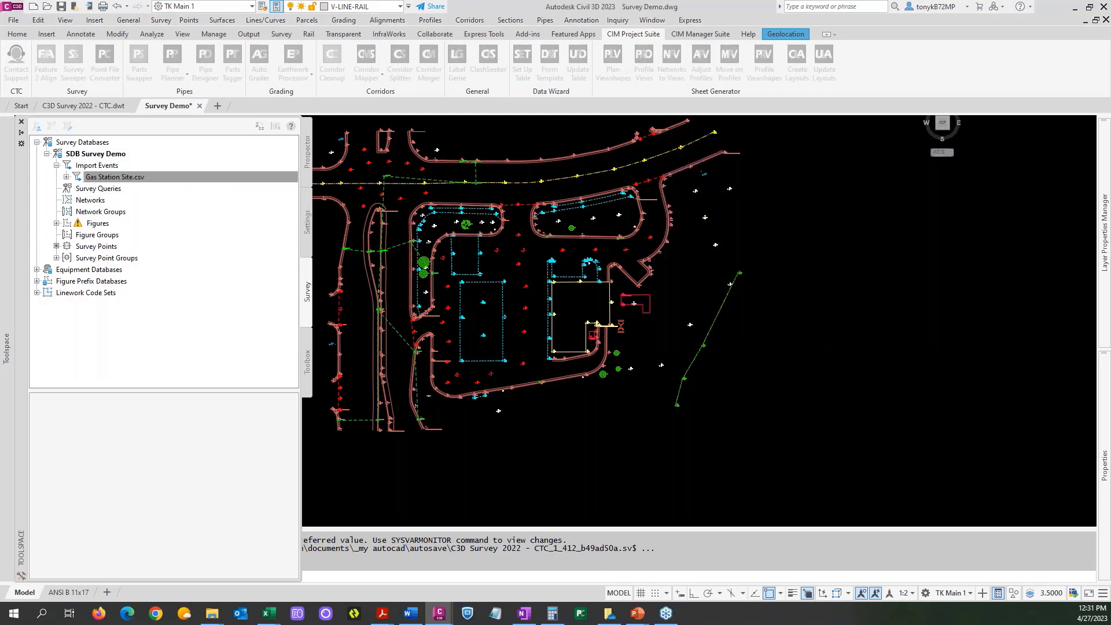
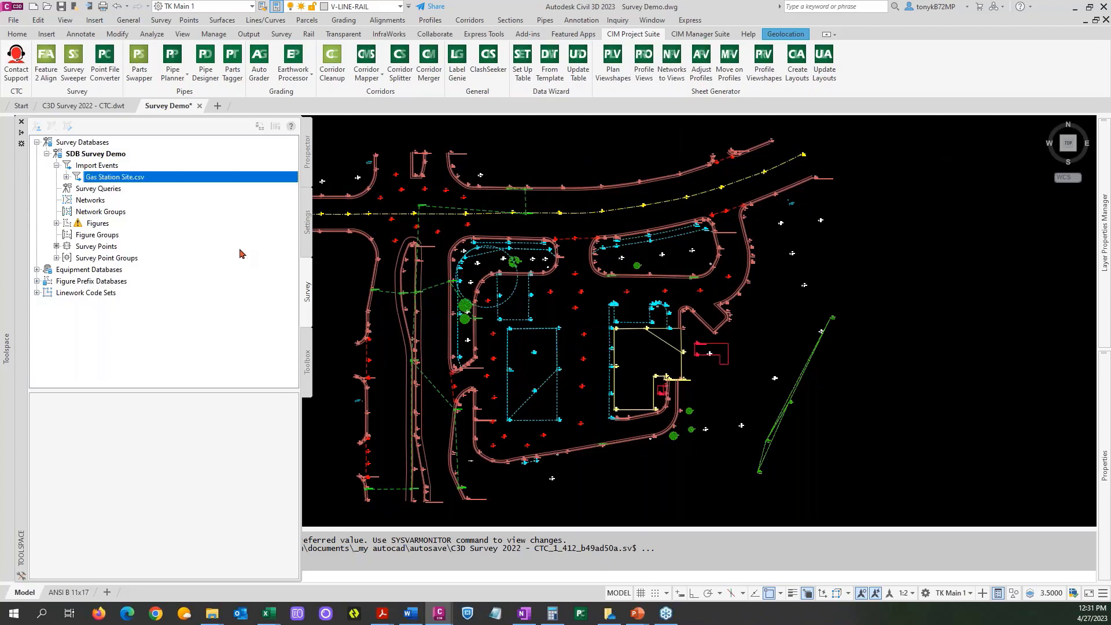
List the survey database's figures sorted by name and look through them down to the EOC, SDP and TRL entries.
{"action": "left_click", "coordinate": [103, 225]}
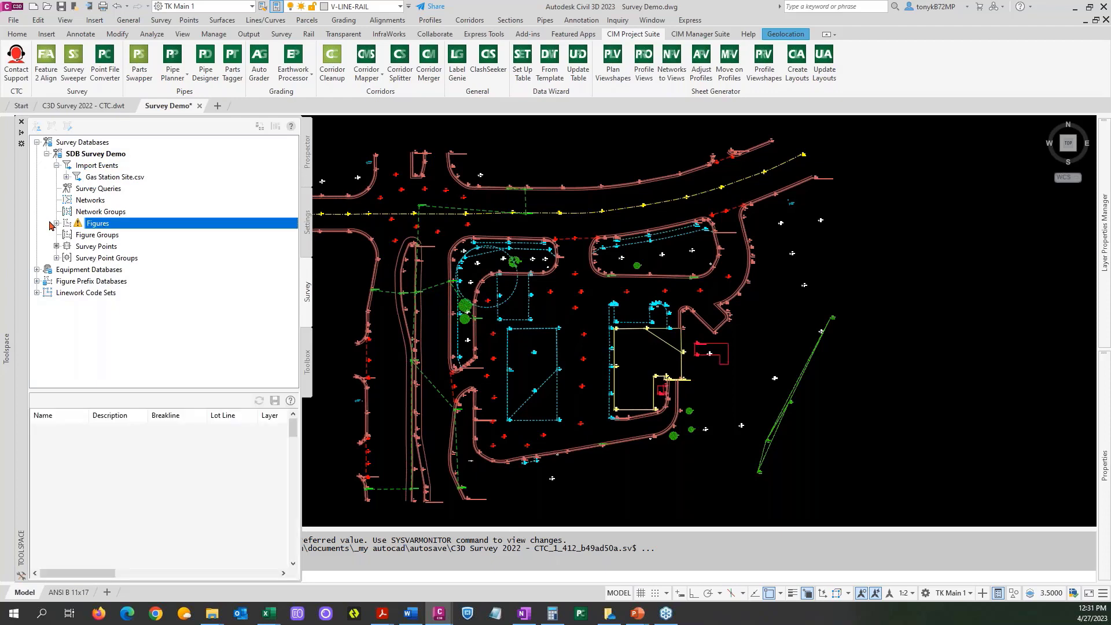
{"action": "left_click", "coordinate": [56, 223]}
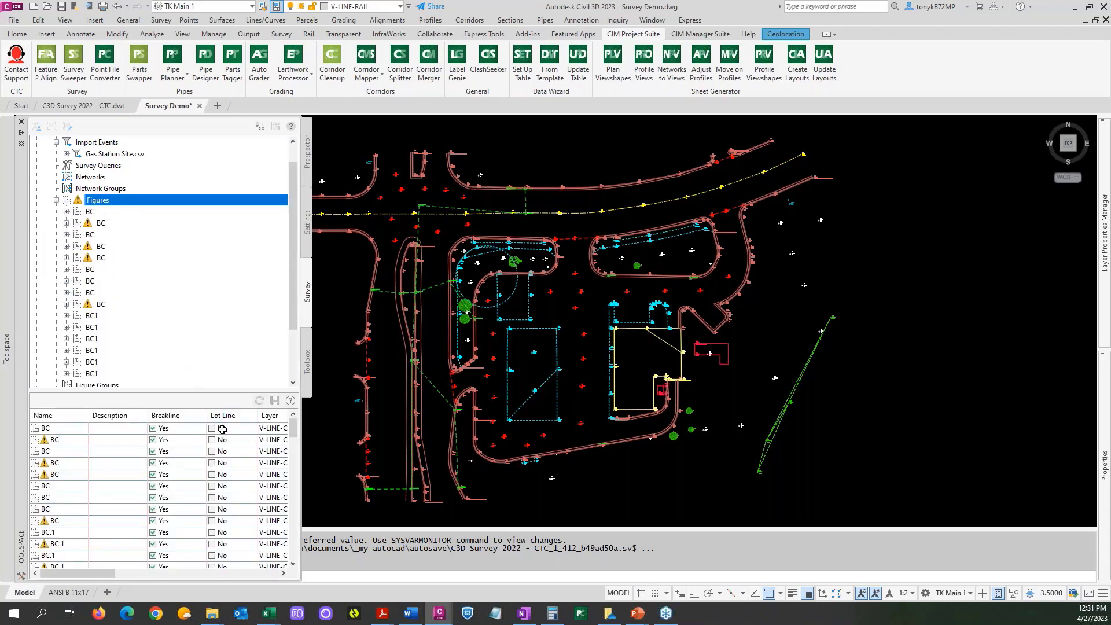
{"action": "left_click", "coordinate": [61, 417]}
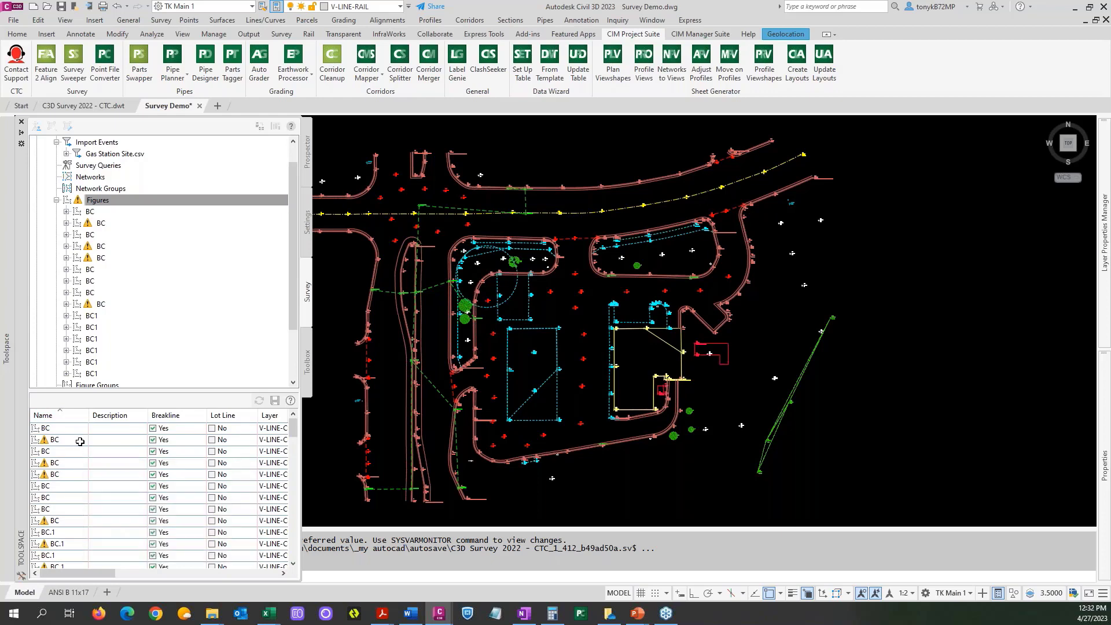
{"action": "scroll", "coordinate": [79, 445], "scroll_direction": "down", "scroll_amount": 2}
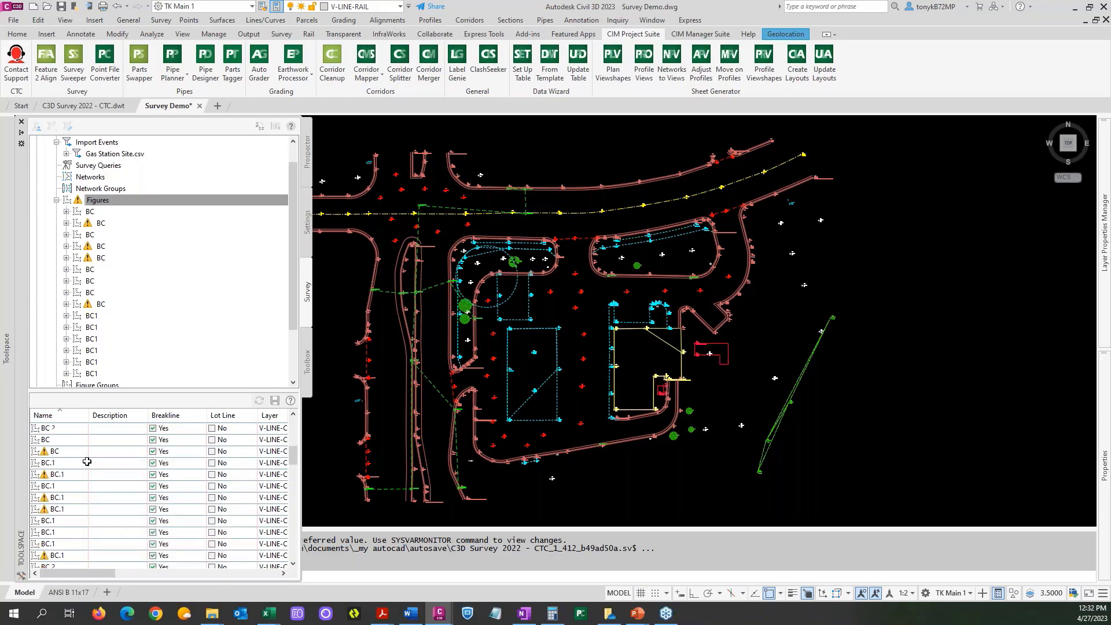
{"action": "scroll", "coordinate": [84, 473], "scroll_direction": "down", "scroll_amount": 3}
{"action": "scroll", "coordinate": [83, 473], "scroll_direction": "down", "scroll_amount": 2}
{"action": "scroll", "coordinate": [84, 473], "scroll_direction": "down", "scroll_amount": 3}
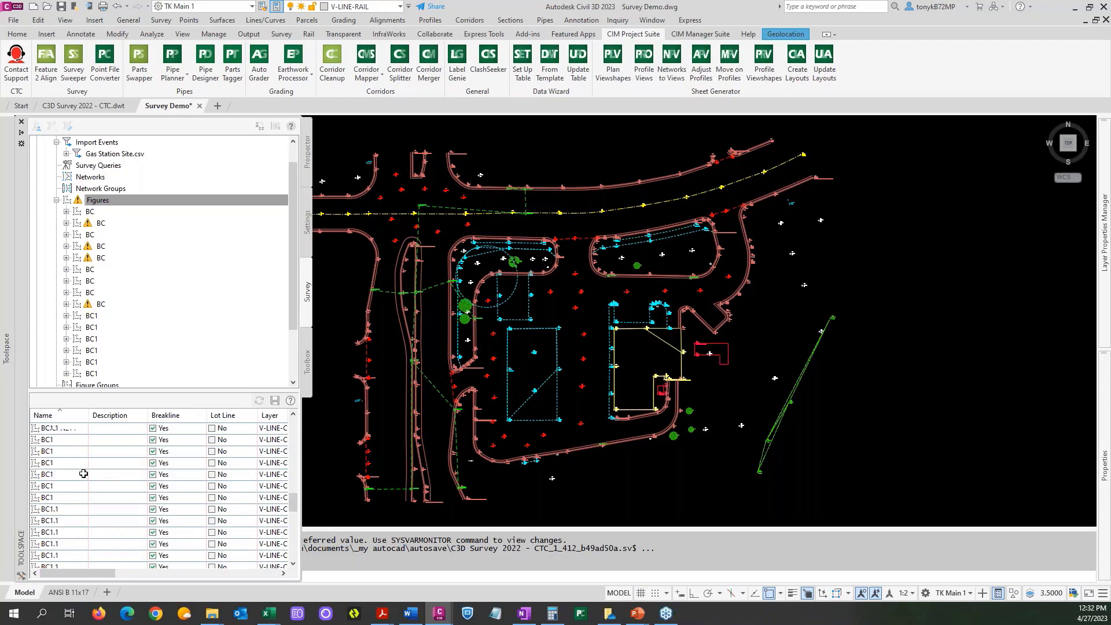
{"action": "scroll", "coordinate": [84, 473], "scroll_direction": "down", "scroll_amount": 3}
{"action": "scroll", "coordinate": [84, 474], "scroll_direction": "down", "scroll_amount": 3}
{"action": "scroll", "coordinate": [84, 473], "scroll_direction": "down", "scroll_amount": 3}
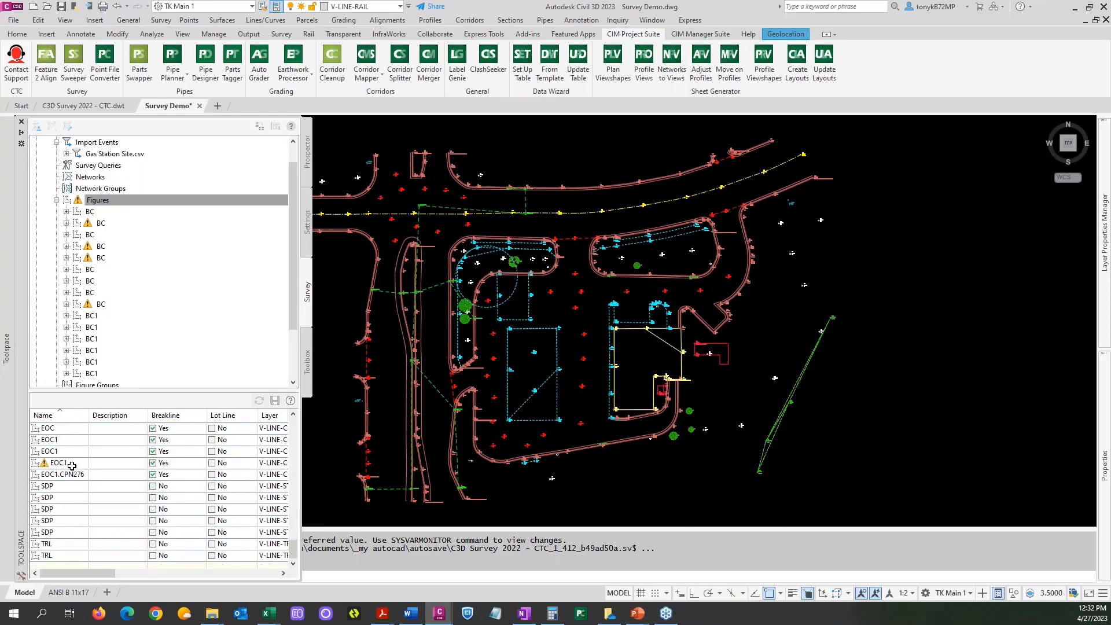
Check which linework in the drawing belongs to each of the listed EOC1 and EOC figures.
{"action": "left_click", "coordinate": [67, 463]}
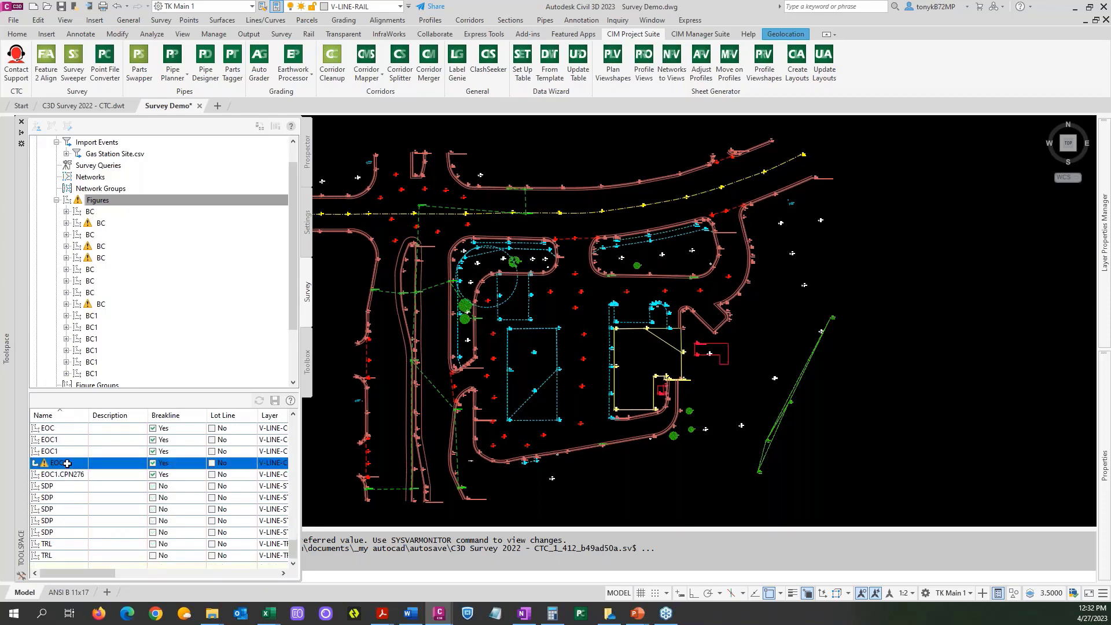
{"action": "mouse_move", "coordinate": [78, 466]}
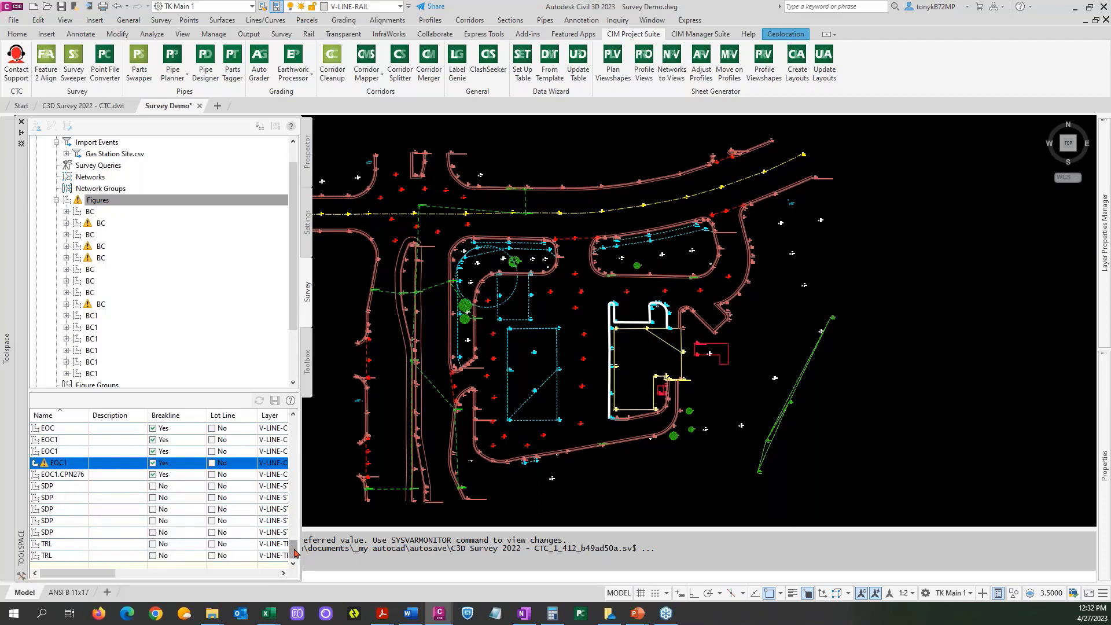
{"action": "left_click", "coordinate": [73, 451]}
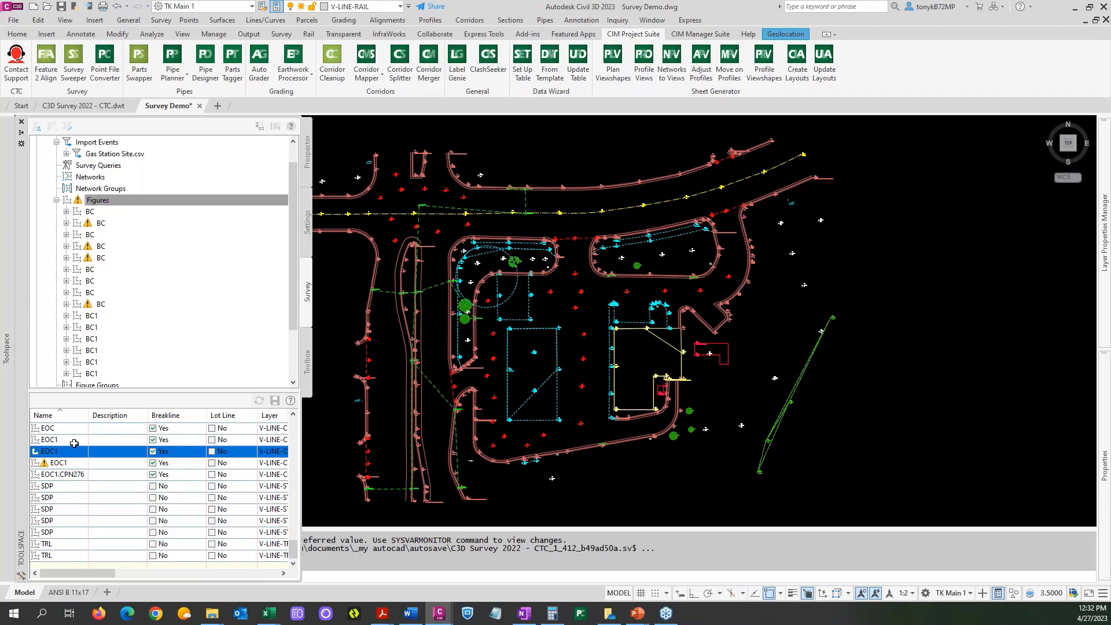
{"action": "left_click", "coordinate": [73, 440]}
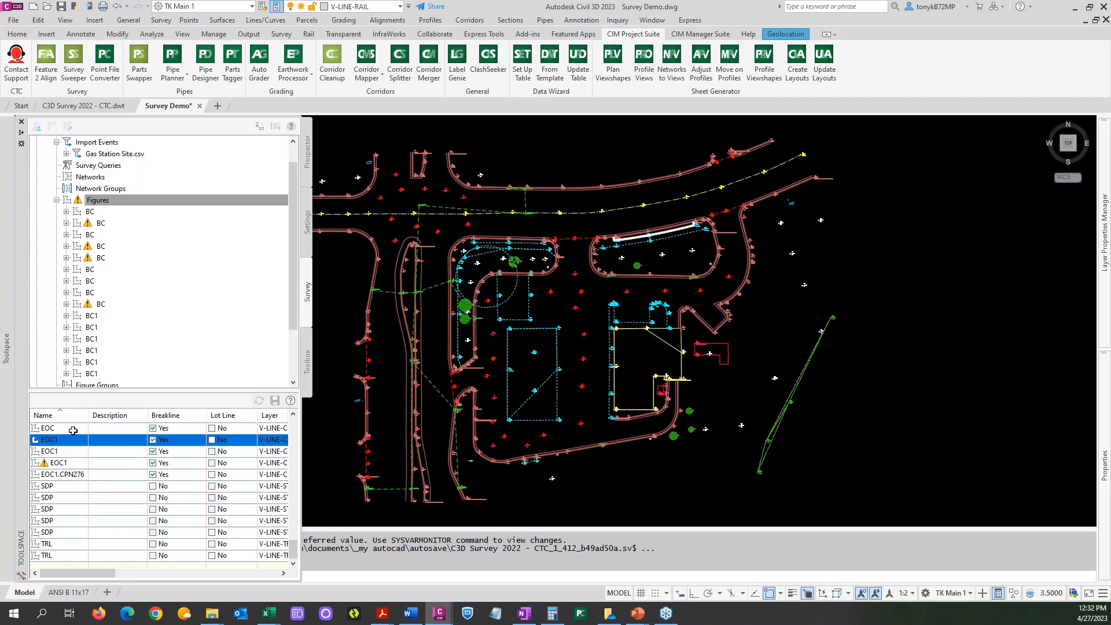
{"action": "left_click", "coordinate": [73, 429]}
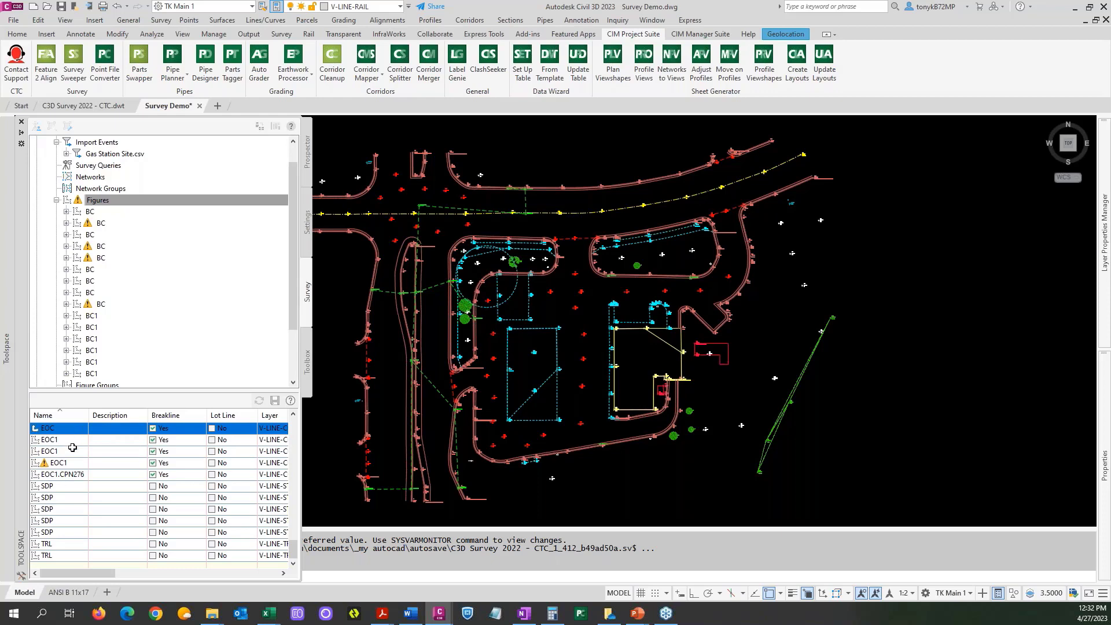
{"action": "scroll", "coordinate": [75, 501], "scroll_direction": "up", "scroll_amount": 1}
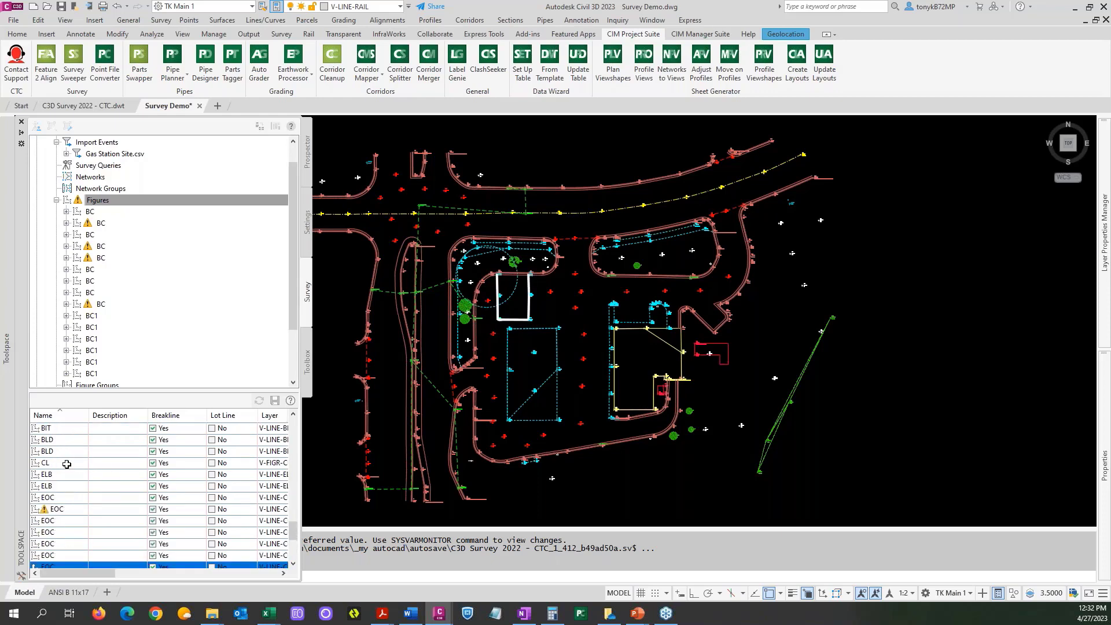
{"action": "left_click", "coordinate": [70, 519]}
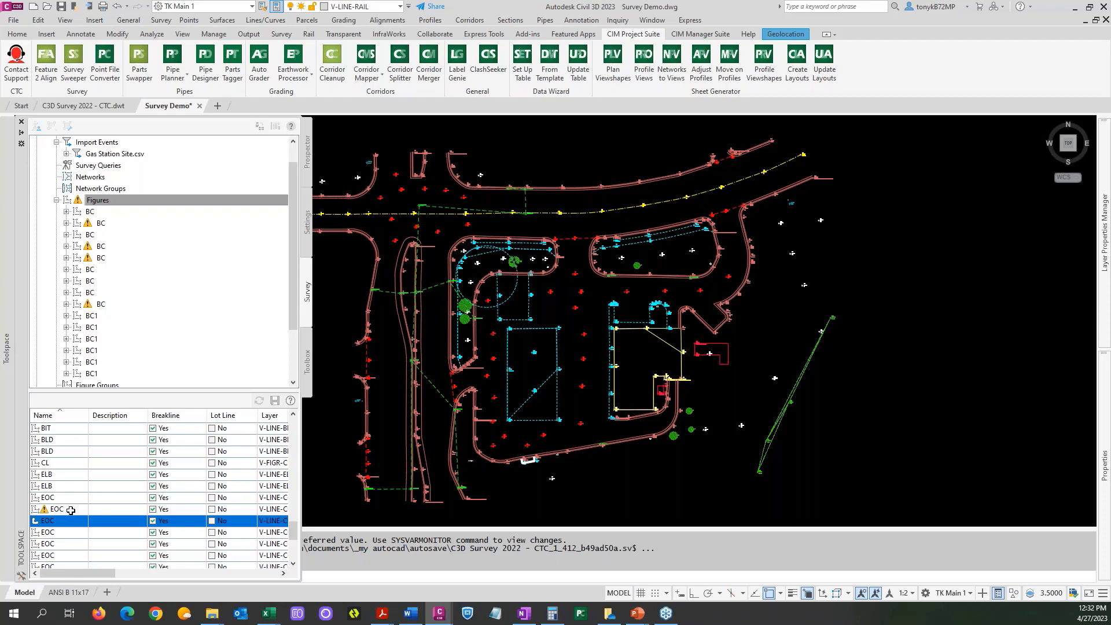
{"action": "left_click", "coordinate": [71, 509]}
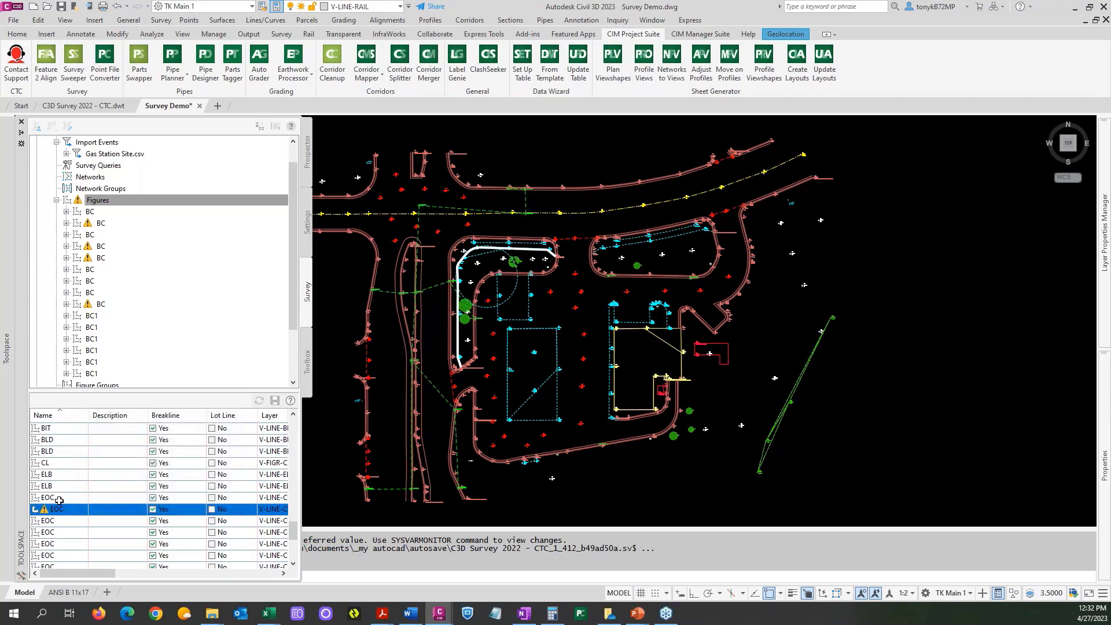
{"action": "left_click", "coordinate": [59, 498]}
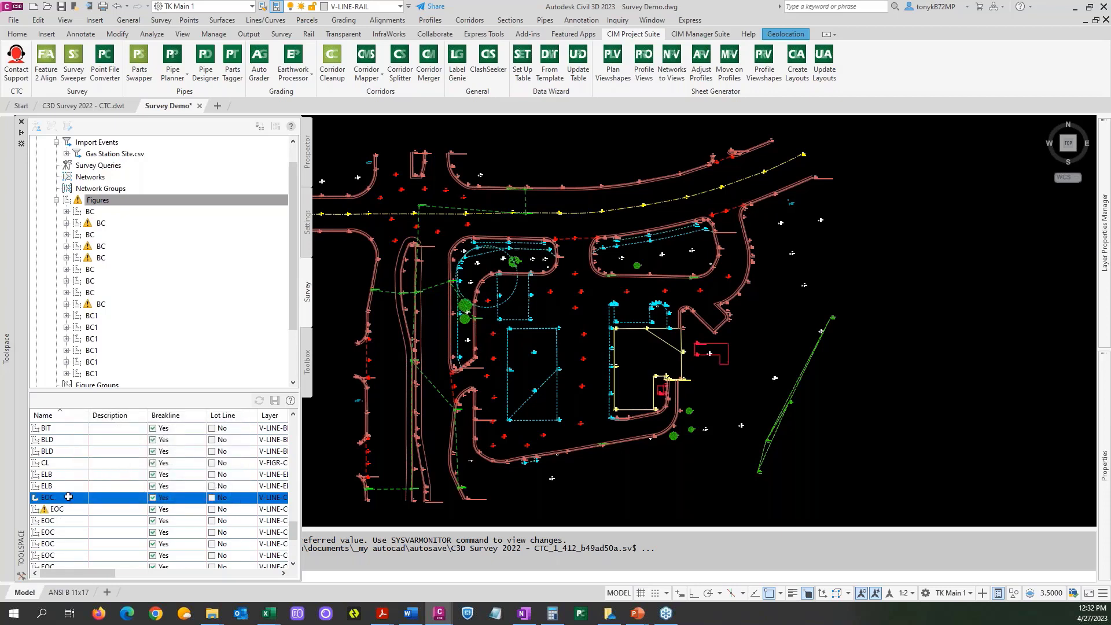
Delete the looping EOC line in the western island, the diagonally crossed rectangle and the miswired building outline with Survey Sweeper.
{"action": "left_click", "coordinate": [530, 161]}
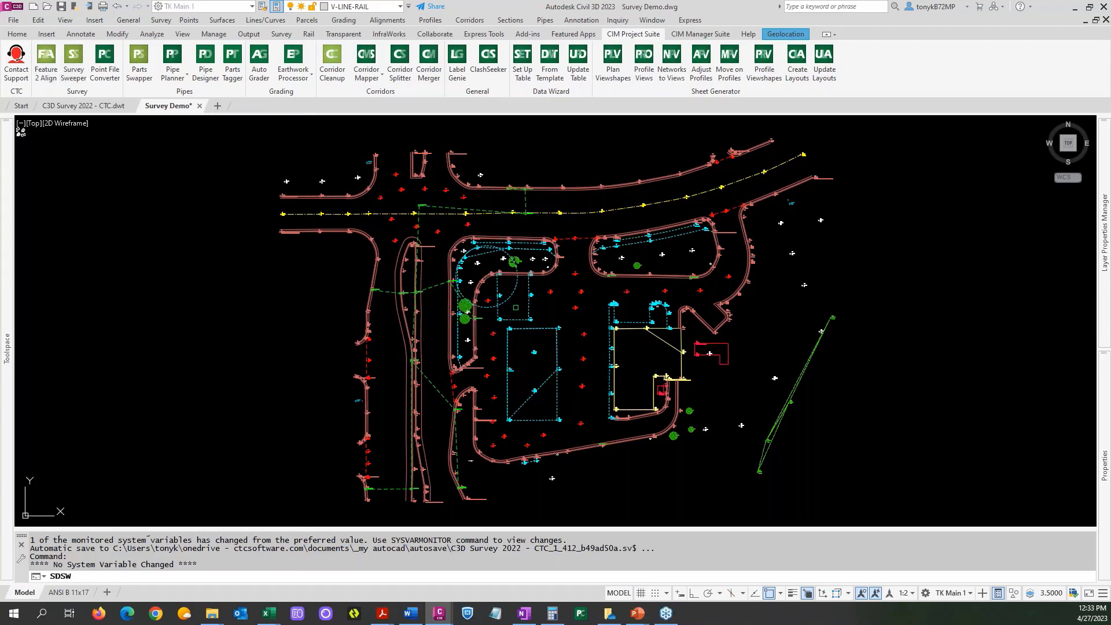
{"action": "left_click", "coordinate": [511, 299]}
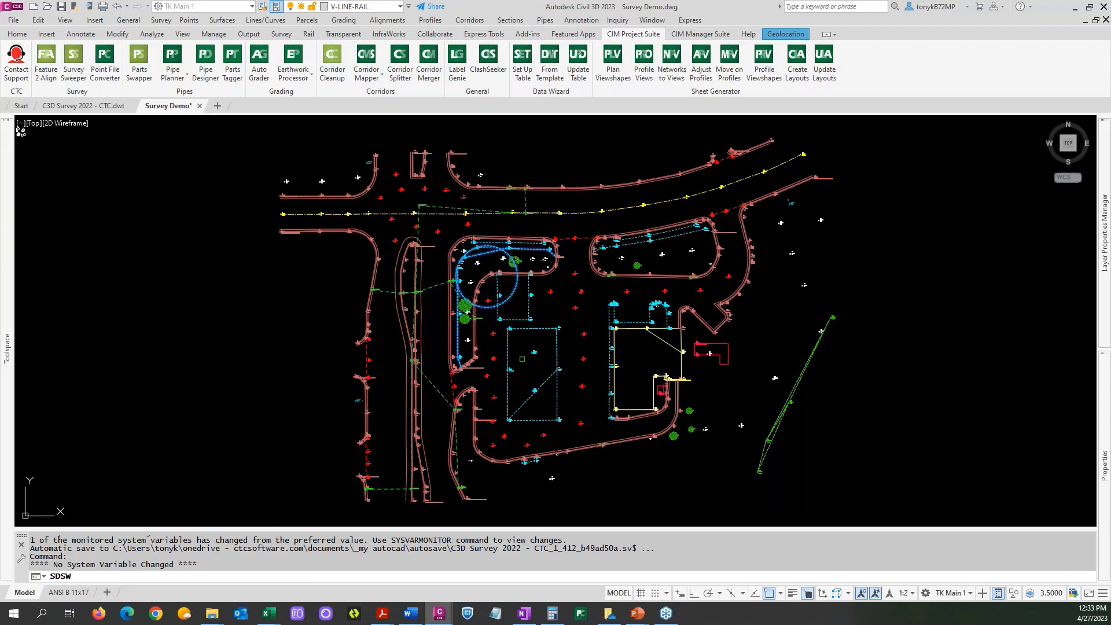
{"action": "left_click", "coordinate": [543, 378]}
{"action": "left_click", "coordinate": [616, 343]}
{"action": "key", "text": "Return"}
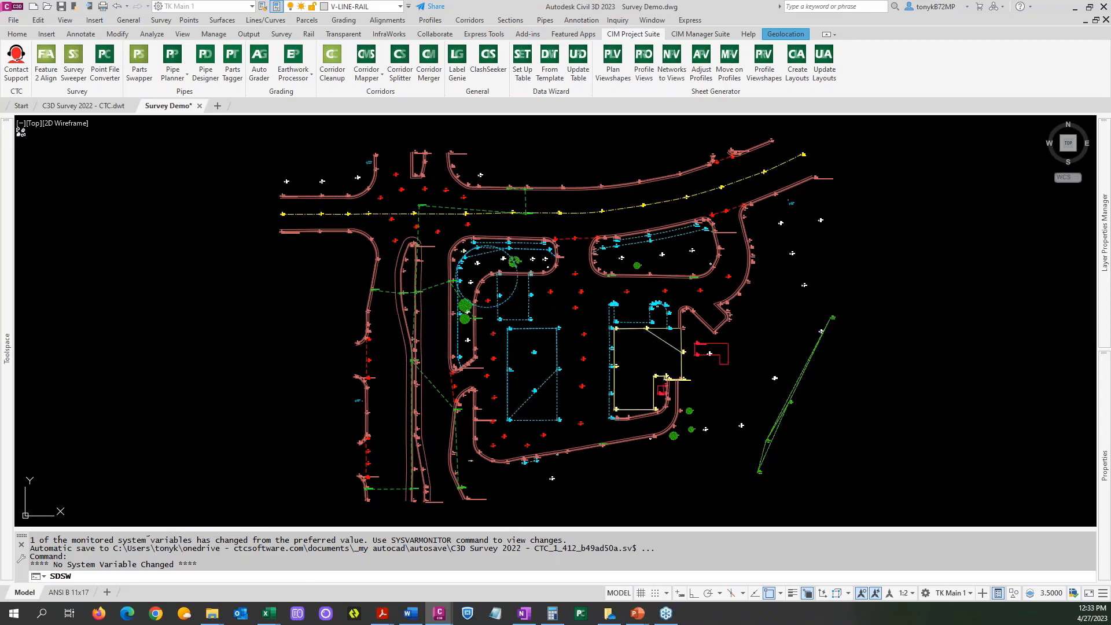
{"action": "left_click", "coordinate": [540, 333]}
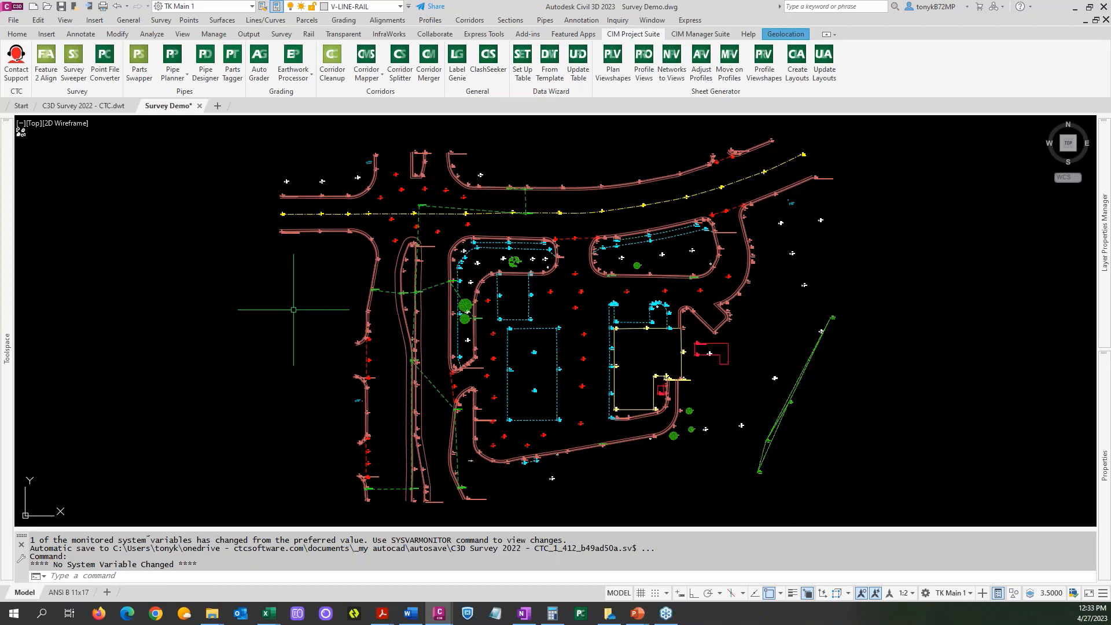
Delete the duplicate tree line figure east of the building with Survey Sweeper.
{"action": "middle_click_drag", "start_coordinate": [542, 319], "coordinate": [529, 266]}
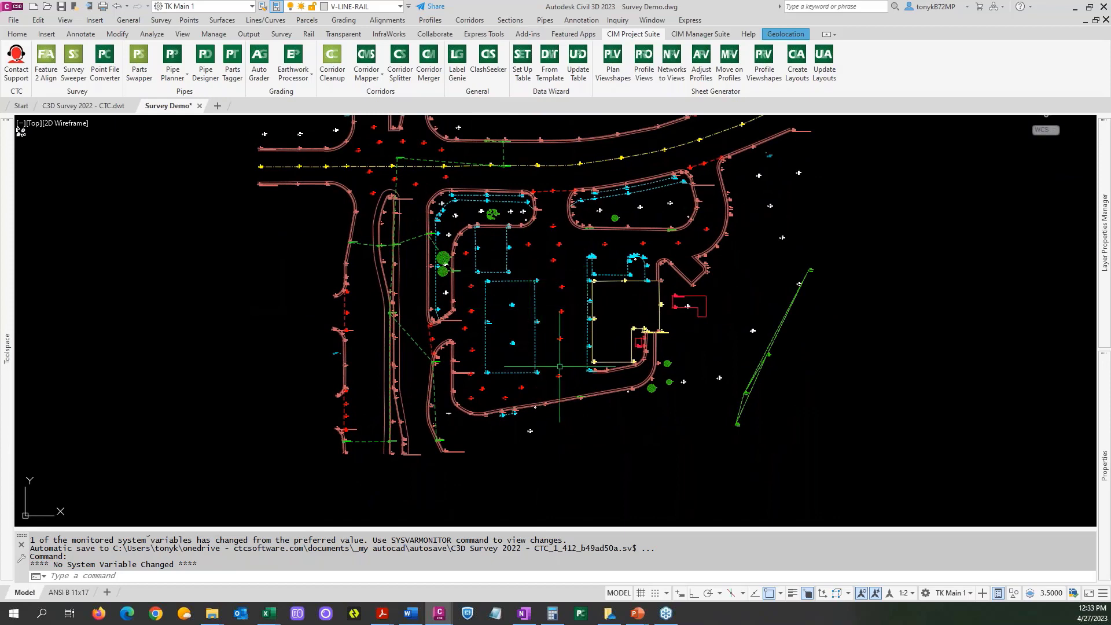
{"action": "scroll", "coordinate": [616, 328], "scroll_direction": "up", "scroll_amount": 2}
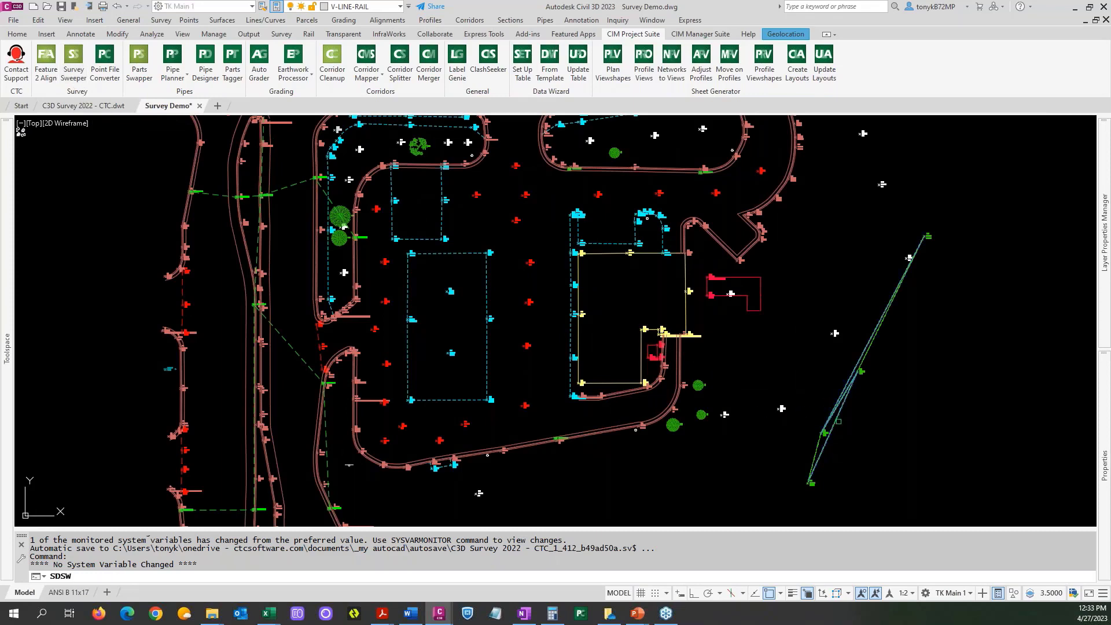
{"action": "left_click", "coordinate": [908, 257]}
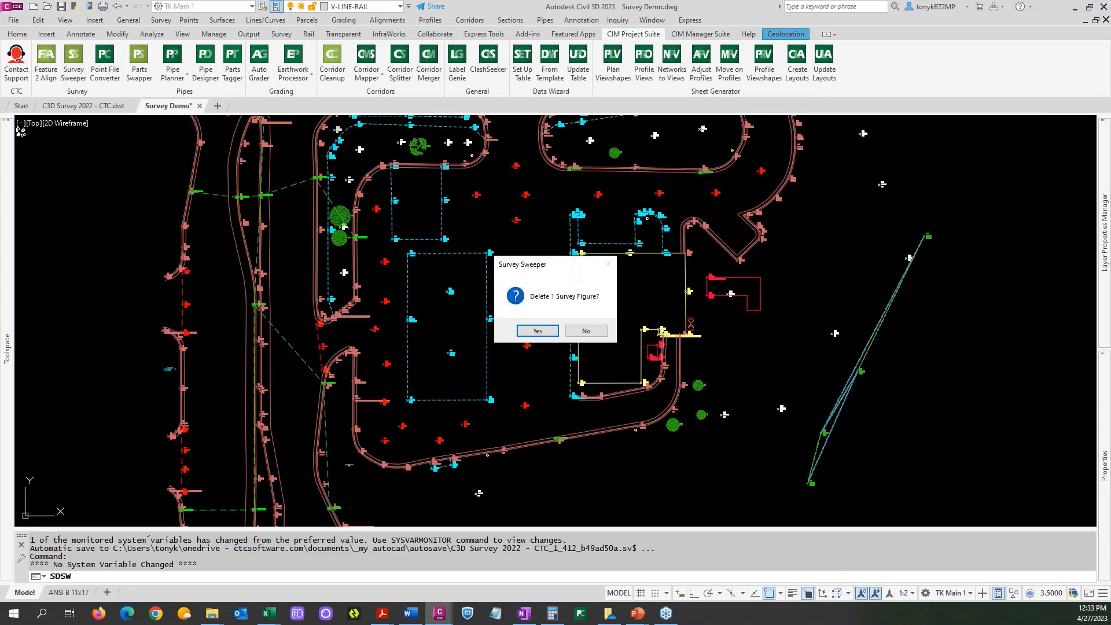
{"action": "left_click", "coordinate": [531, 332]}
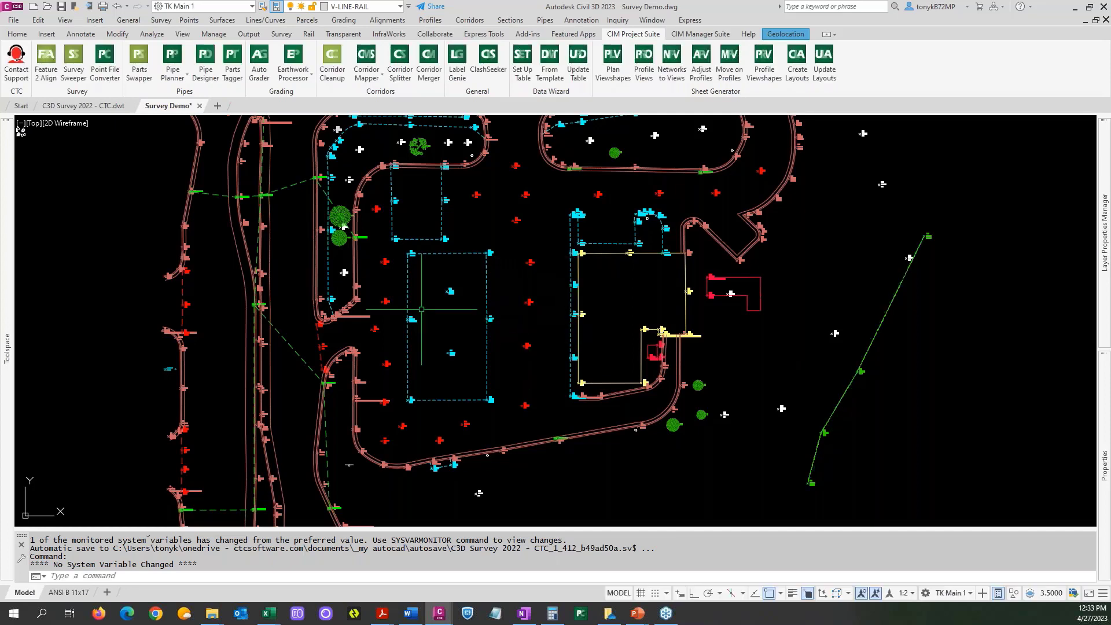
Update all figures in the survey database and dismiss the event log.
{"action": "mouse_move", "coordinate": [7, 347]}
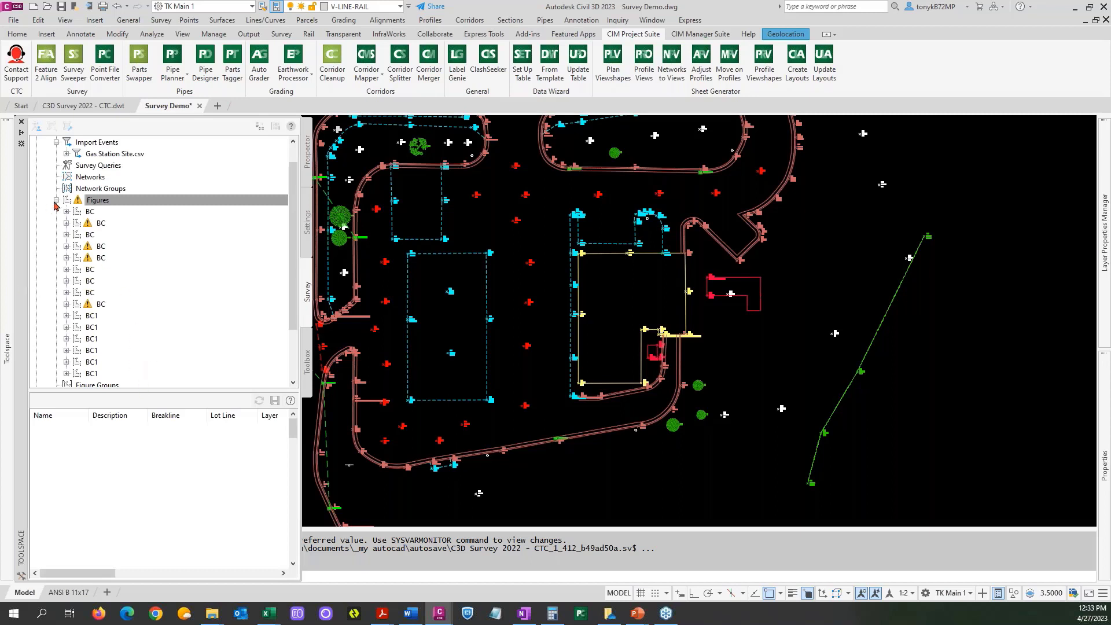
{"action": "left_click", "coordinate": [100, 201]}
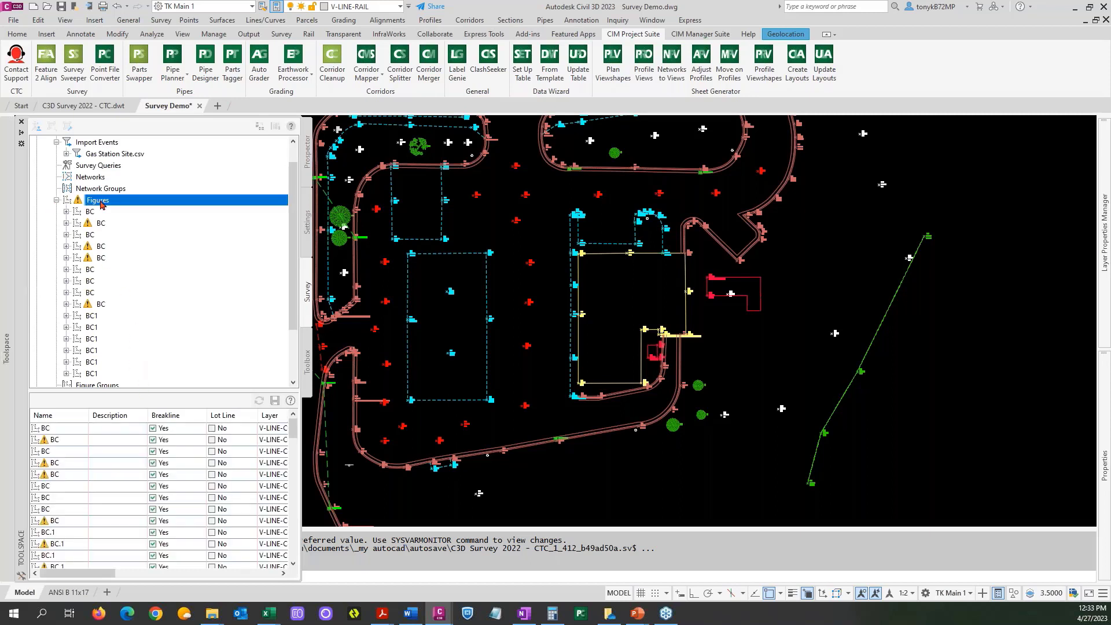
{"action": "left_click", "coordinate": [60, 416]}
{"action": "scroll", "coordinate": [79, 457], "scroll_direction": "down", "scroll_amount": 3}
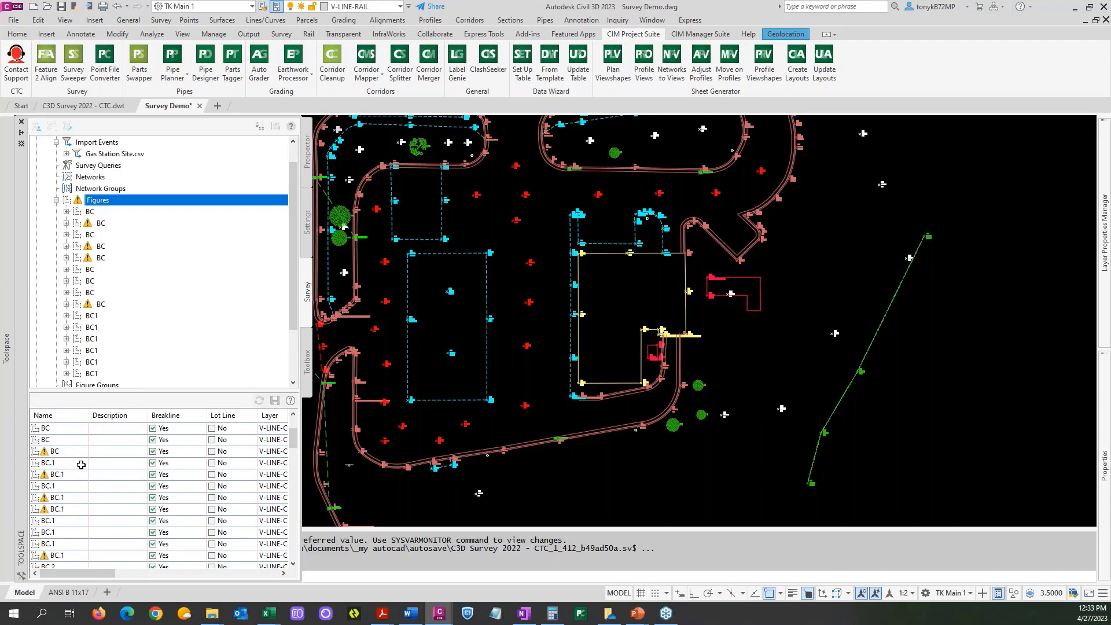
{"action": "scroll", "coordinate": [80, 472], "scroll_direction": "down", "scroll_amount": 3}
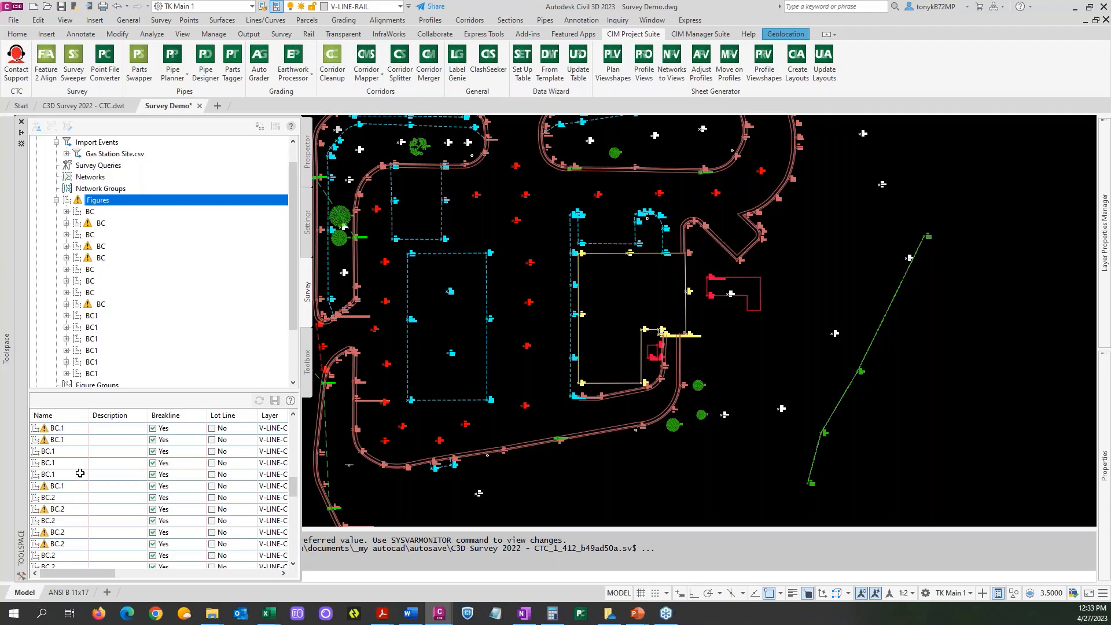
{"action": "right_click", "coordinate": [137, 200]}
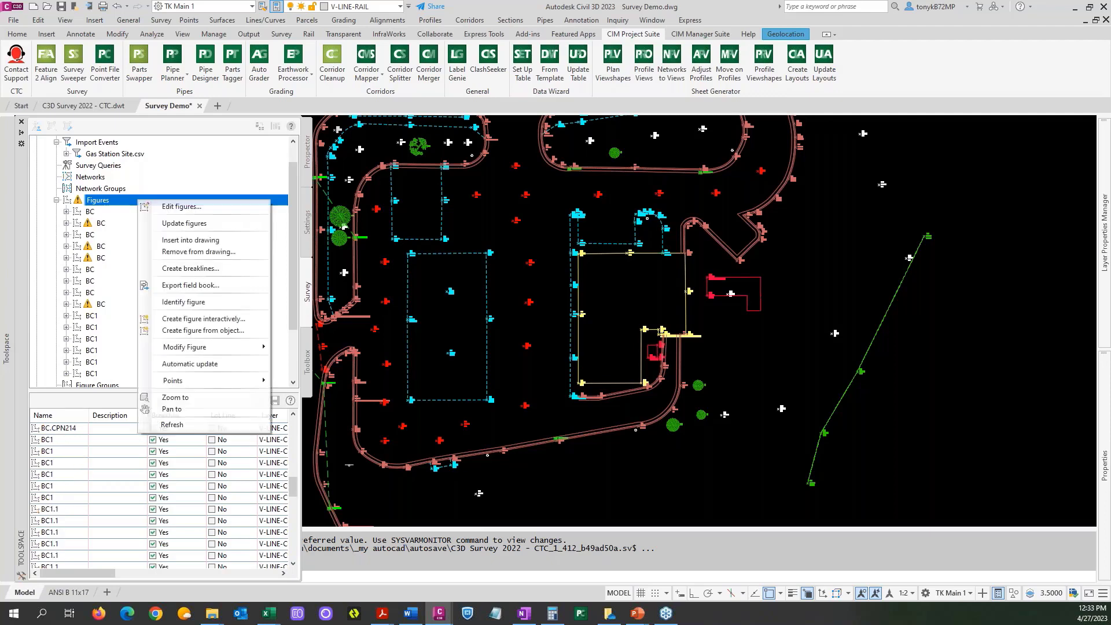
{"action": "left_click", "coordinate": [177, 223]}
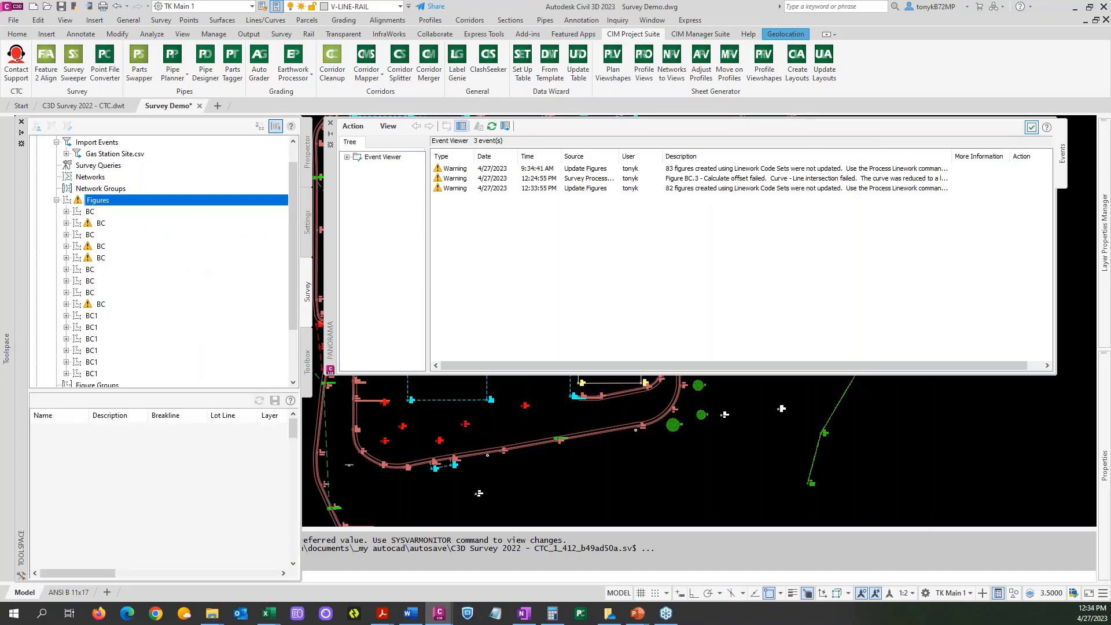
{"action": "left_click", "coordinate": [1031, 127]}
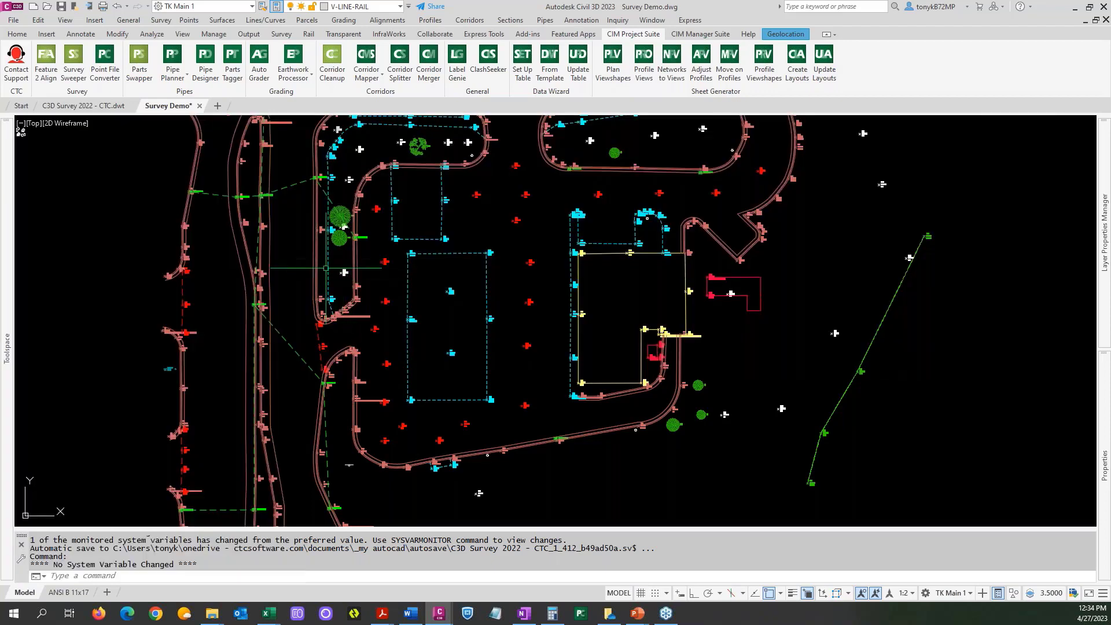
Start creating breaklines from all survey figures and review which figures are flagged as breaklines.
{"action": "scroll", "coordinate": [162, 262], "scroll_direction": "down", "scroll_amount": 2}
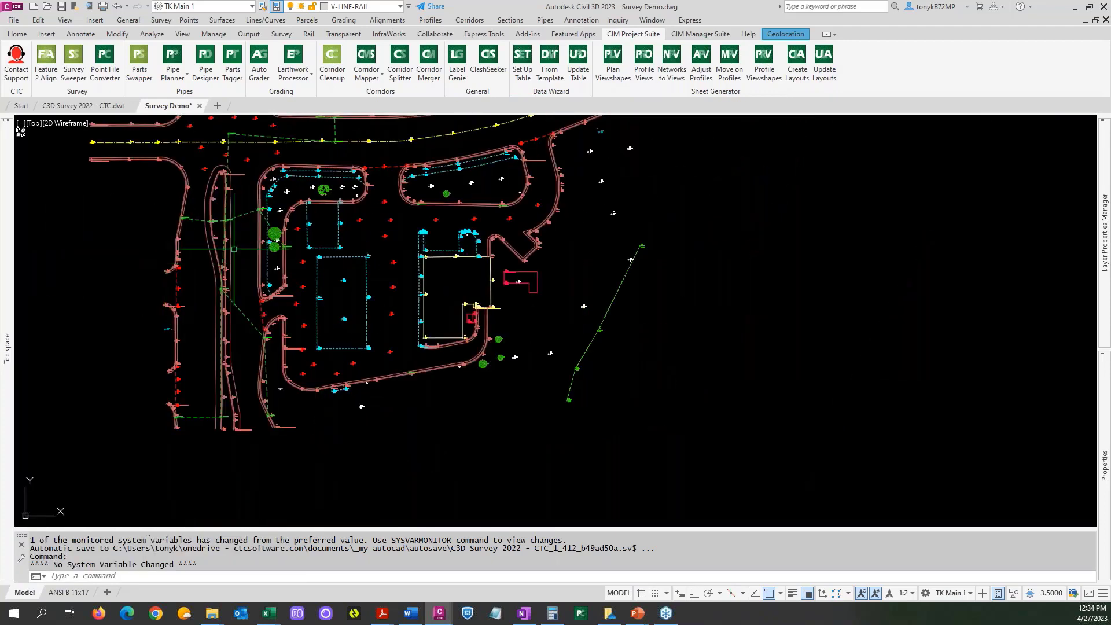
{"action": "middle_click_drag", "start_coordinate": [324, 254], "coordinate": [493, 297]}
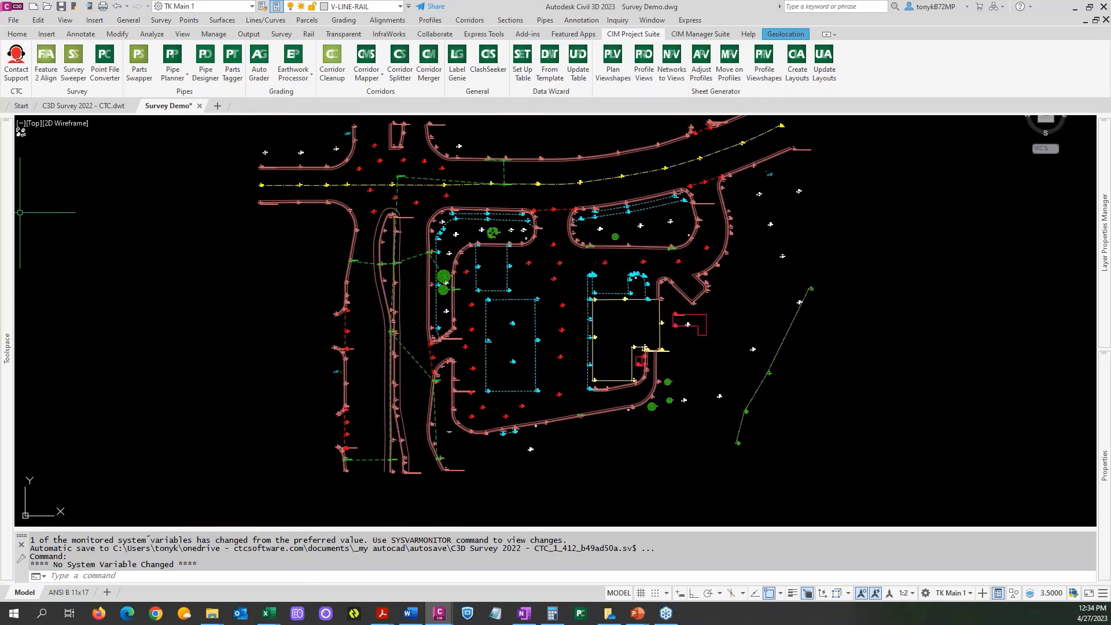
{"action": "mouse_move", "coordinate": [16, 212]}
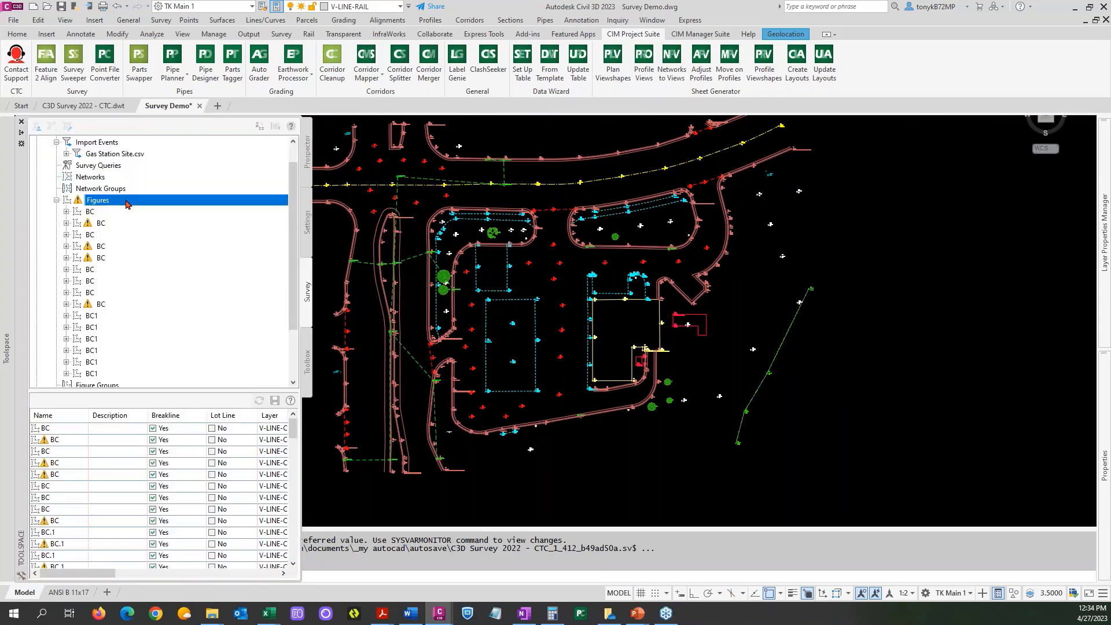
{"action": "right_click", "coordinate": [126, 201]}
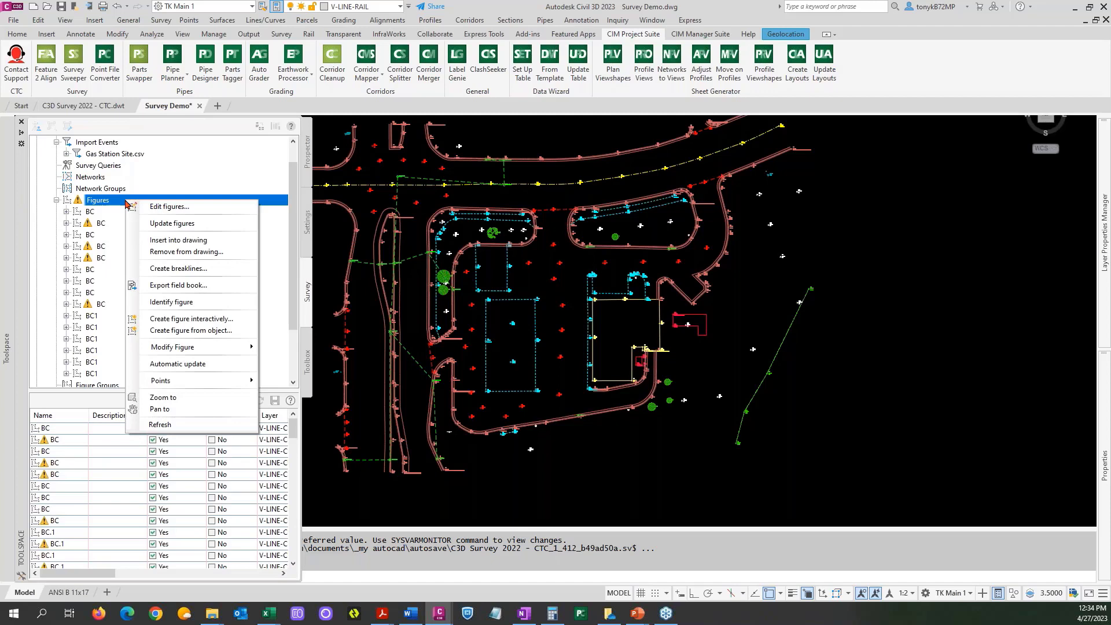
{"action": "left_click", "coordinate": [198, 270]}
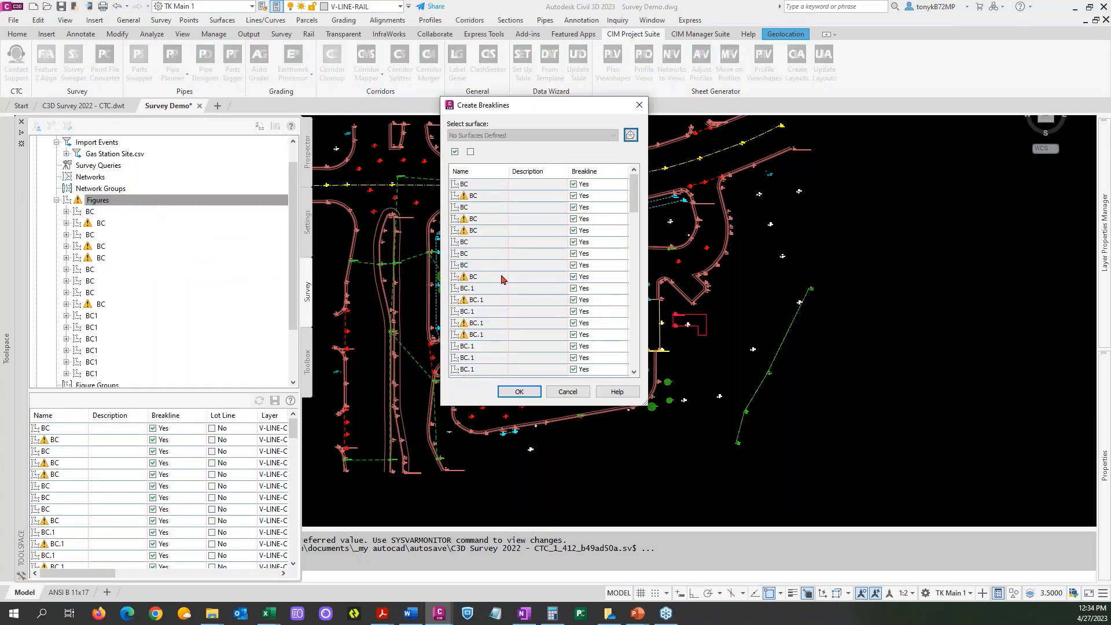
{"action": "left_click_drag", "start_coordinate": [636, 201], "coordinate": [634, 350]}
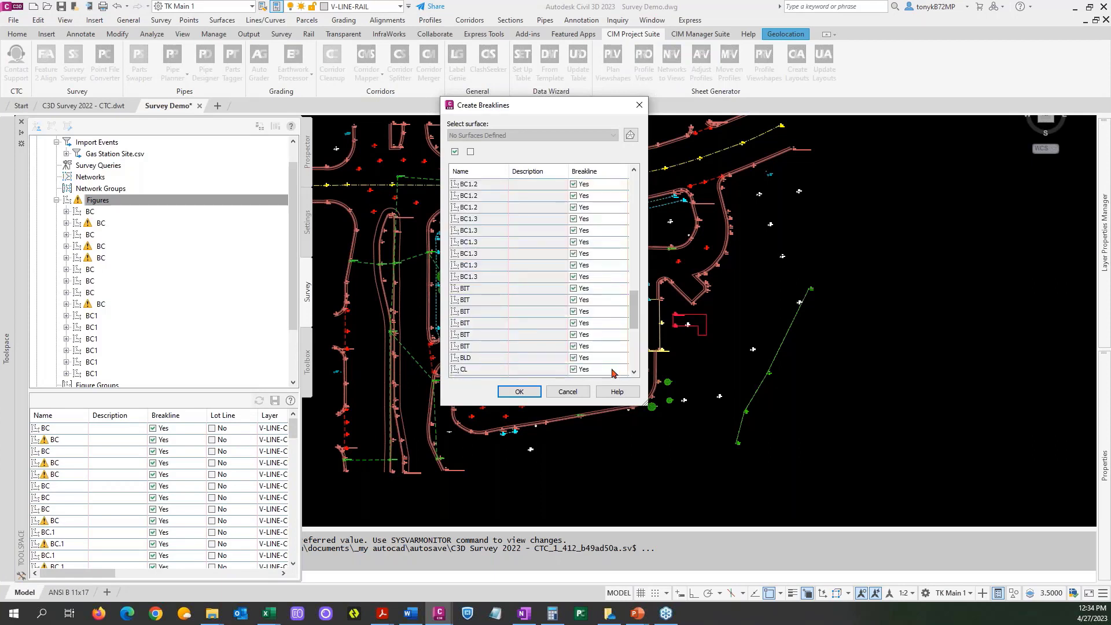
{"action": "left_click", "coordinate": [519, 391]}
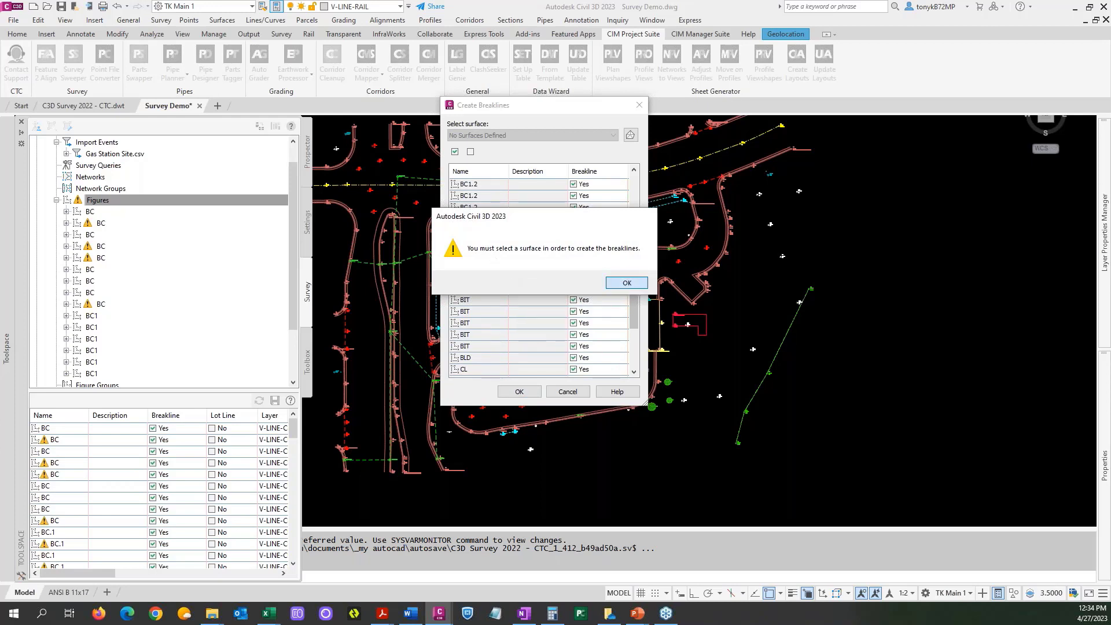
{"action": "left_click", "coordinate": [626, 283]}
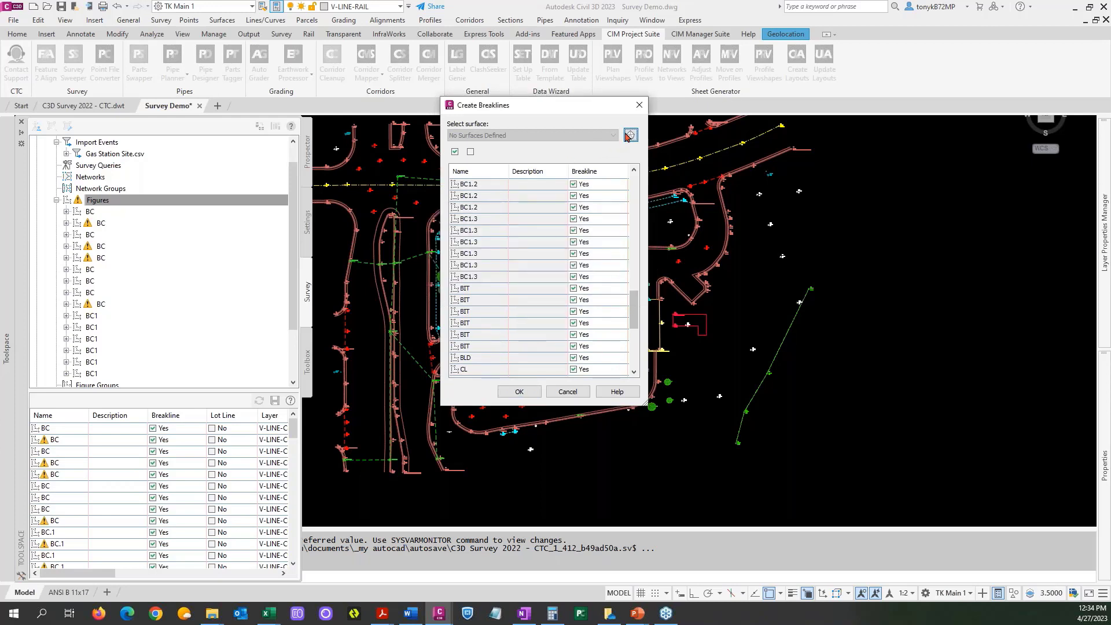
Create a TIN surface named EG GAS SITE as the target surface for the breaklines.
{"action": "left_click", "coordinate": [630, 135]}
{"action": "left_click_drag", "start_coordinate": [289, 218], "coordinate": [334, 196]}
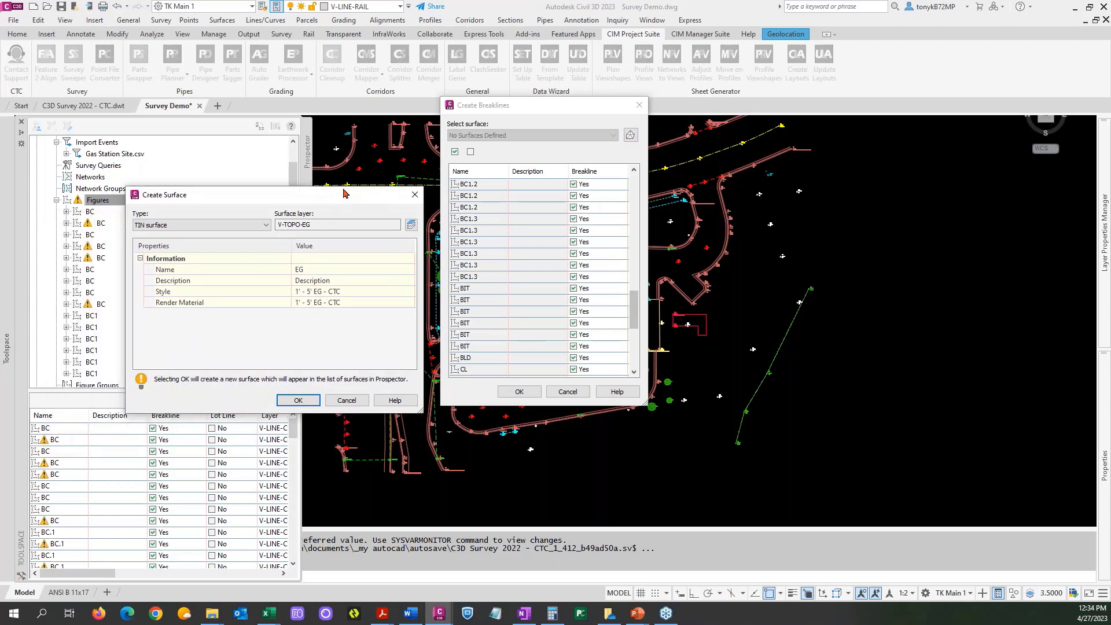
{"action": "left_click", "coordinate": [326, 268]}
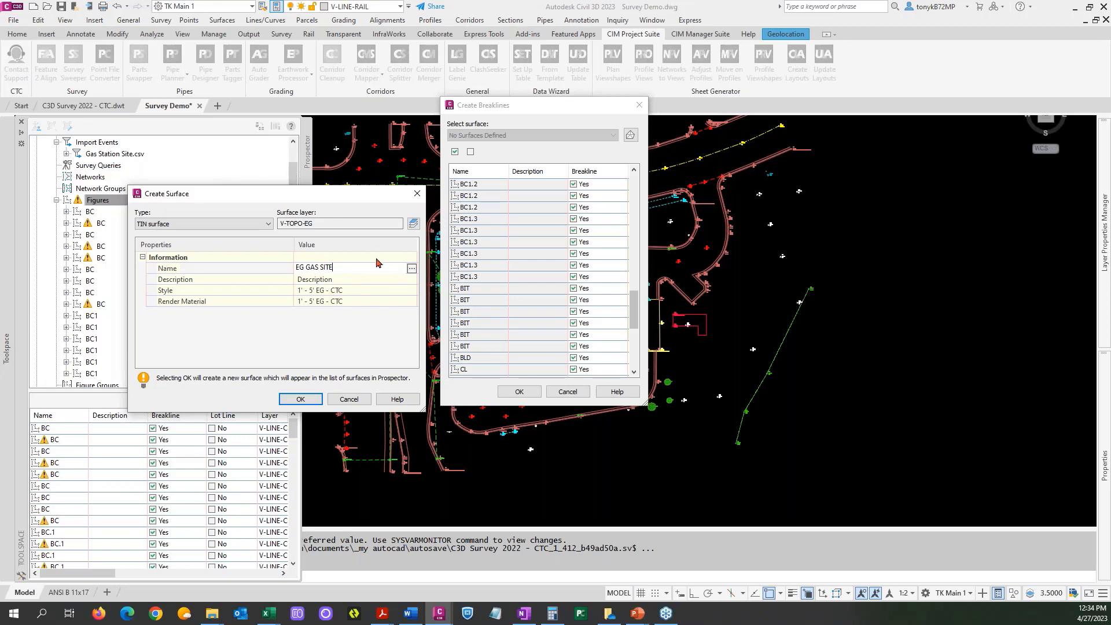
{"action": "left_click", "coordinate": [300, 399]}
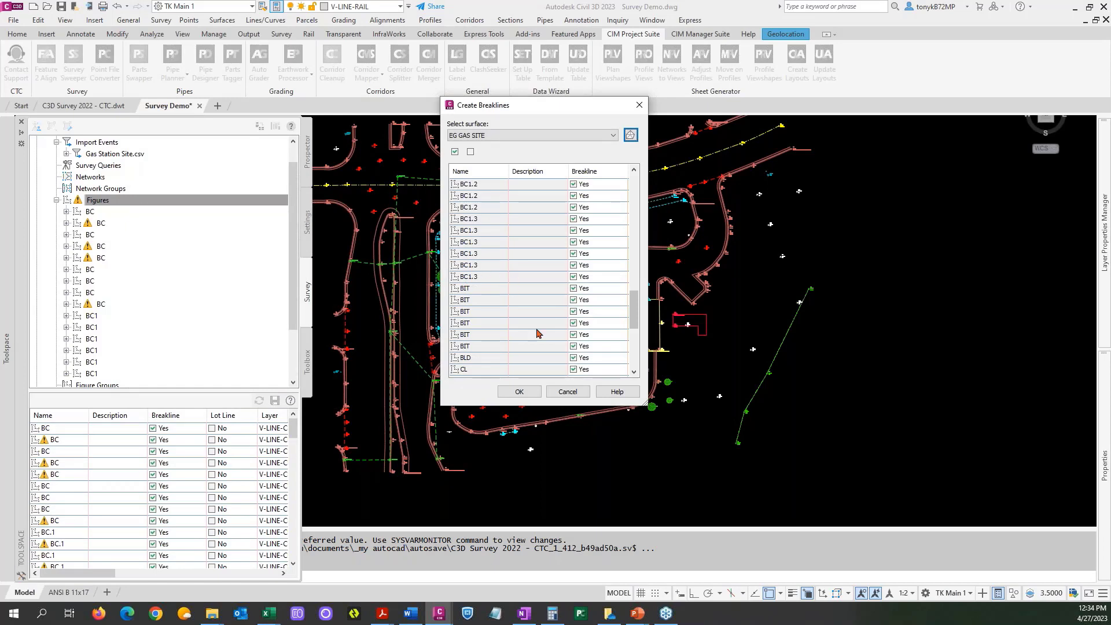
Add the figures to the EG GAS SITE surface as standard breaklines described as Figures From Survey, and dismiss the event log.
{"action": "left_click", "coordinate": [529, 397]}
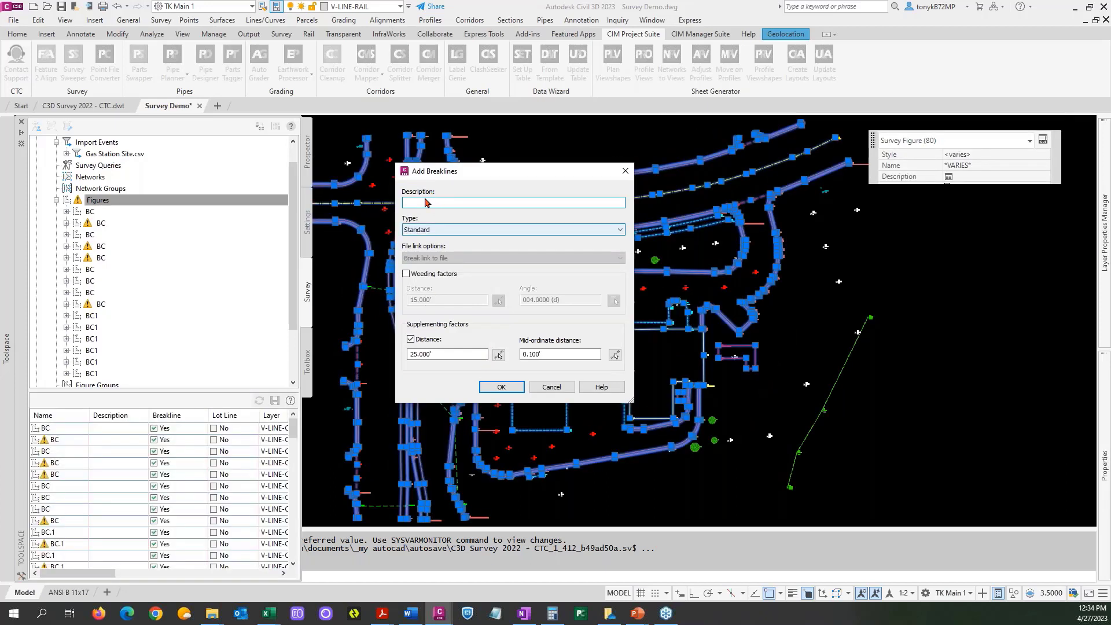
{"action": "left_click", "coordinate": [425, 201]}
{"action": "type", "text": "Survey Figures"}
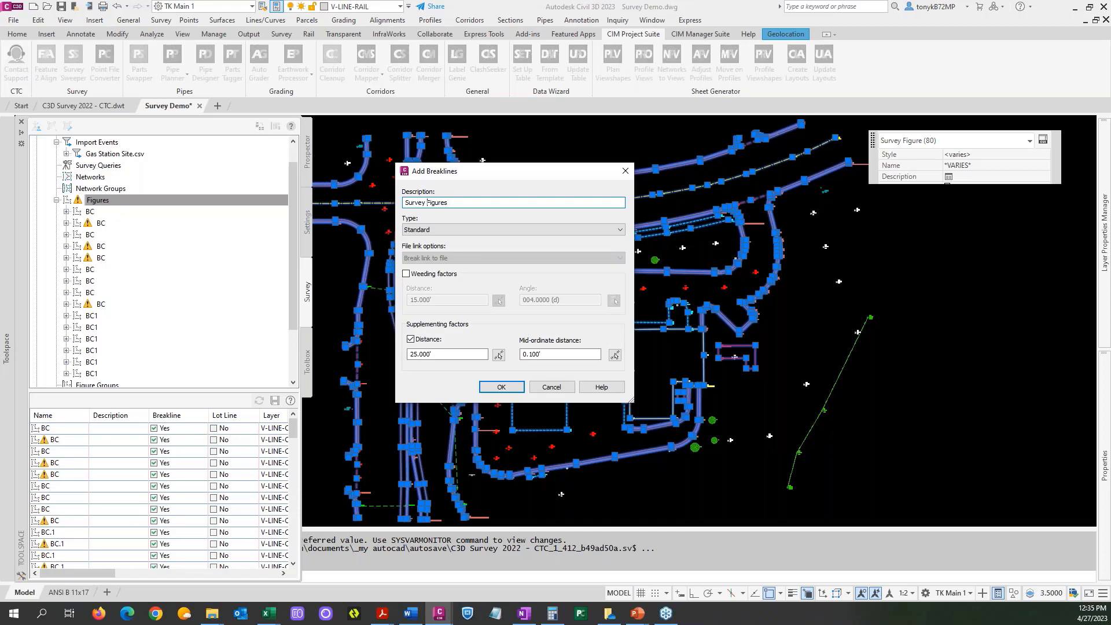
{"action": "key", "text": "BackSpace"}
{"action": "key", "text": "BackSpace"}
{"action": "key", "text": "BackSpace"}
{"action": "key", "text": "BackSpace"}
{"action": "key", "text": "BackSpace"}
{"action": "key", "text": "BackSpace"}
{"action": "key", "text": "BackSpace"}
{"action": "left_click", "coordinate": [502, 387]}
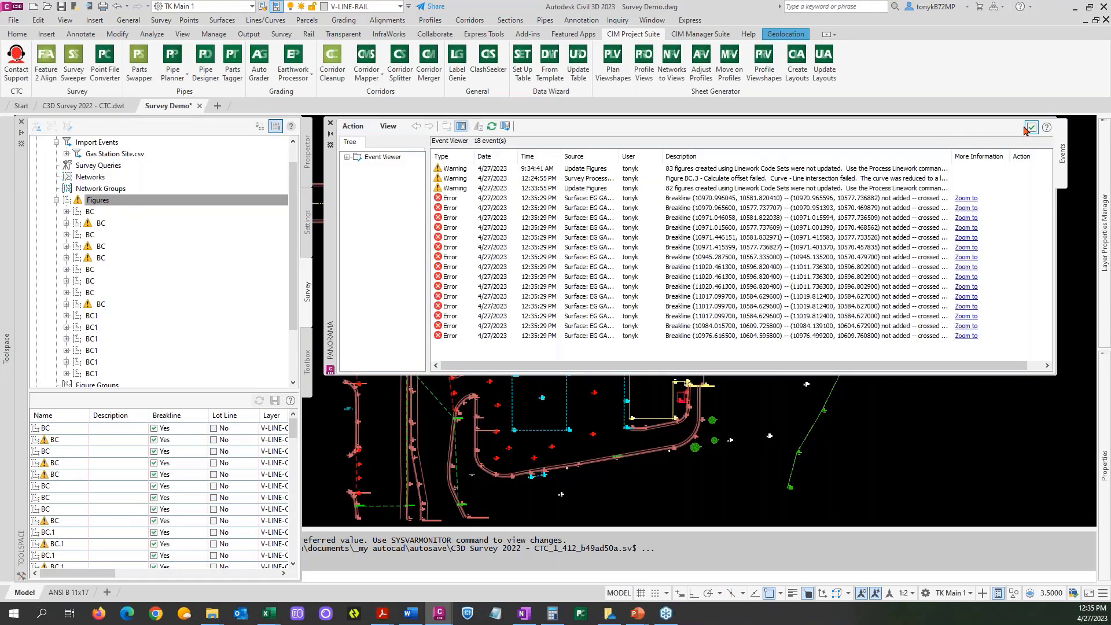
{"action": "left_click", "coordinate": [1030, 129]}
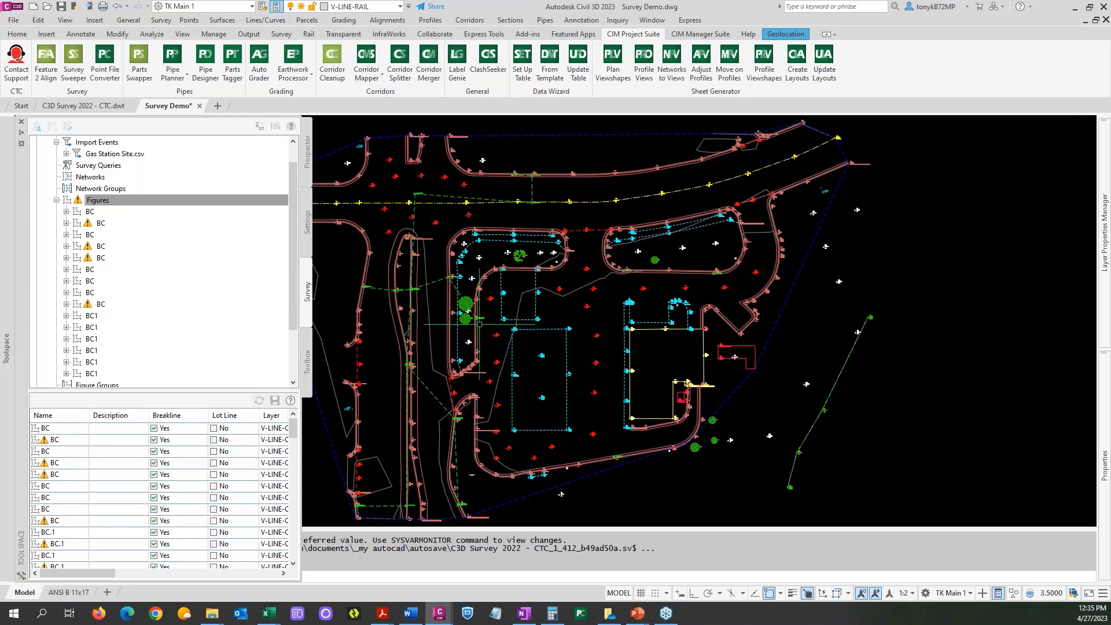
Examine the EG GAS SITE surface in the drawing and check the breaklines listed in its definition.
{"action": "scroll", "coordinate": [520, 353], "scroll_direction": "down", "scroll_amount": 3}
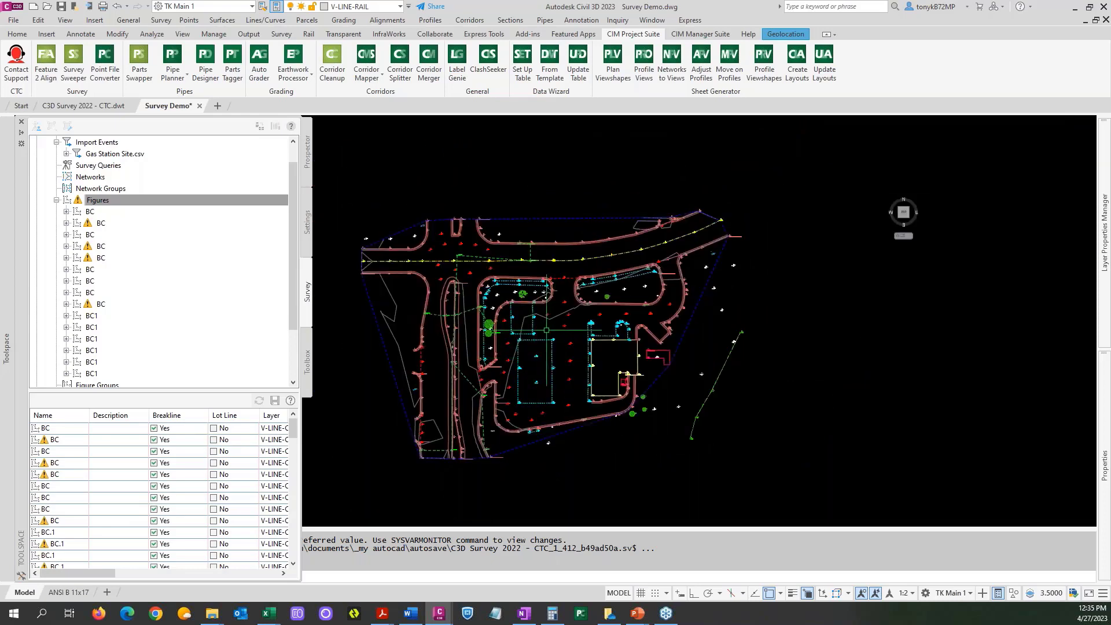
{"action": "scroll", "coordinate": [548, 328], "scroll_direction": "up", "scroll_amount": 4}
{"action": "scroll", "coordinate": [547, 328], "scroll_direction": "down", "scroll_amount": 2}
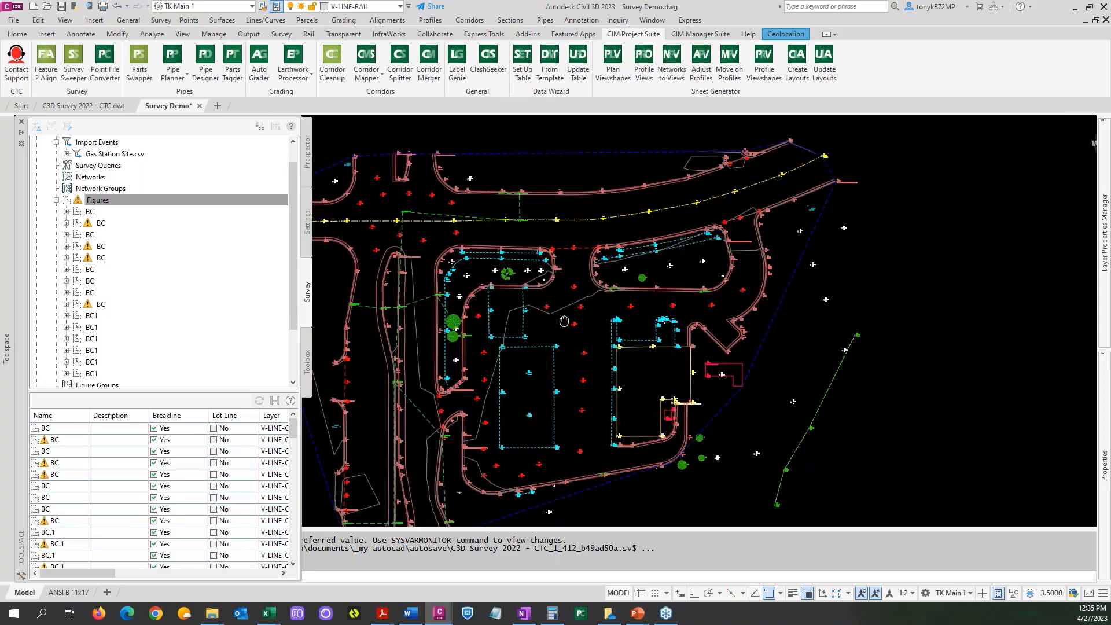
{"action": "middle_click_drag", "start_coordinate": [554, 322], "coordinate": [704, 288]}
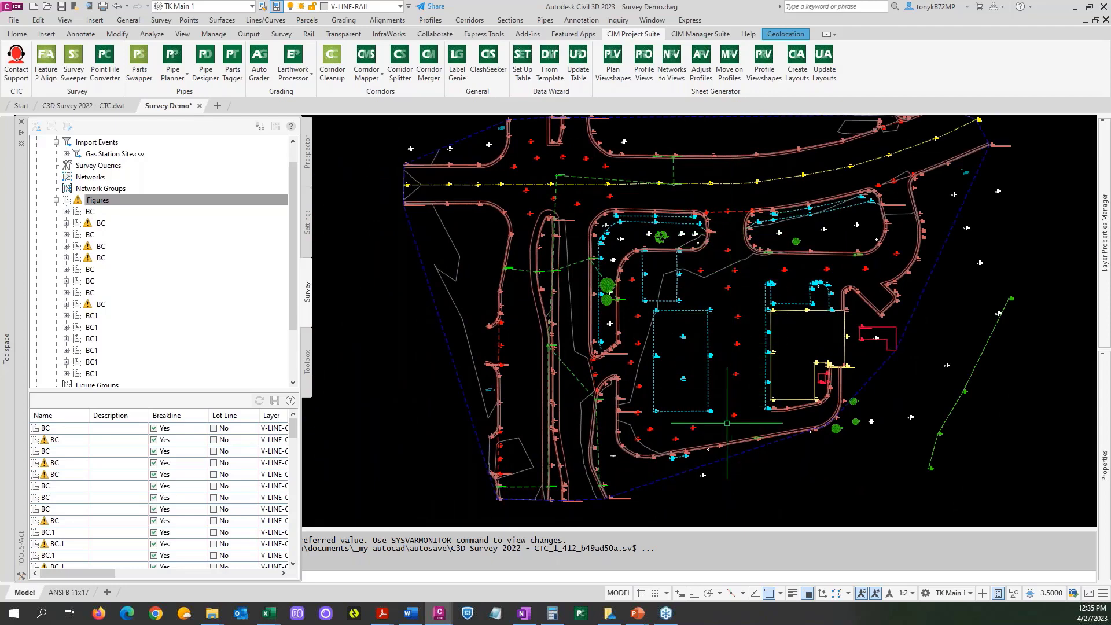
{"action": "left_click", "coordinate": [139, 200]}
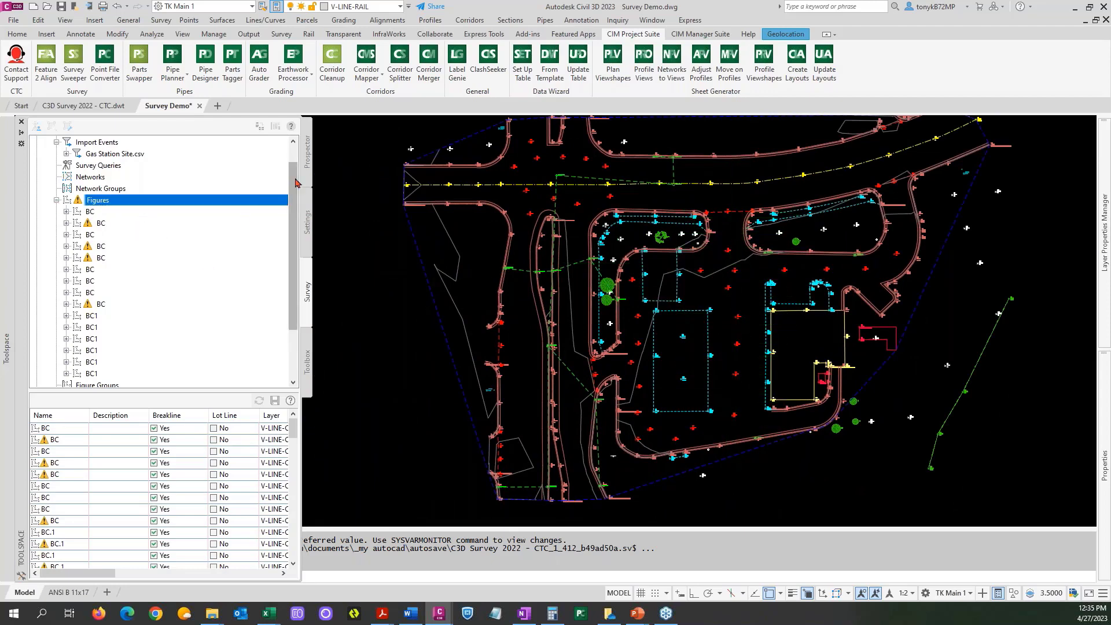
{"action": "left_click", "coordinate": [307, 181]}
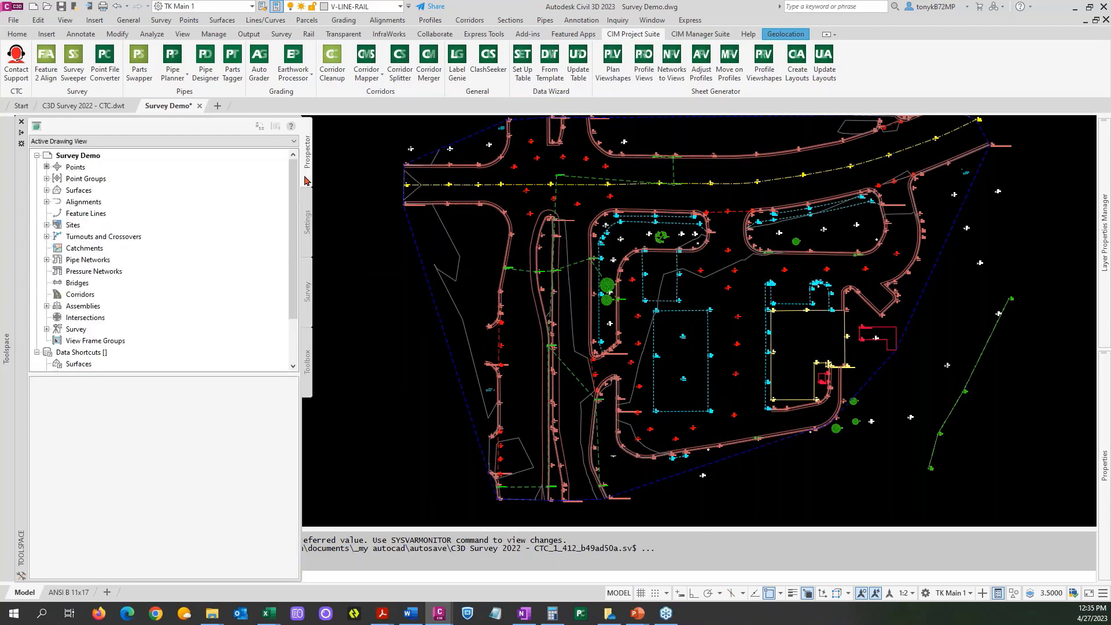
{"action": "left_click", "coordinate": [75, 191]}
{"action": "left_click", "coordinate": [47, 189]}
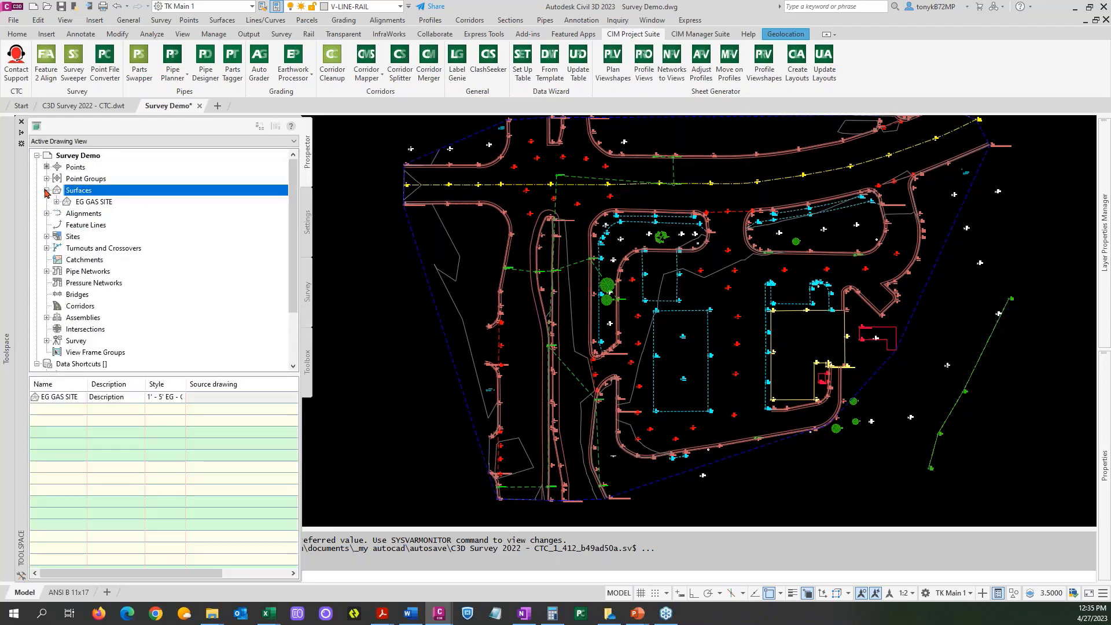
{"action": "left_click", "coordinate": [56, 201]}
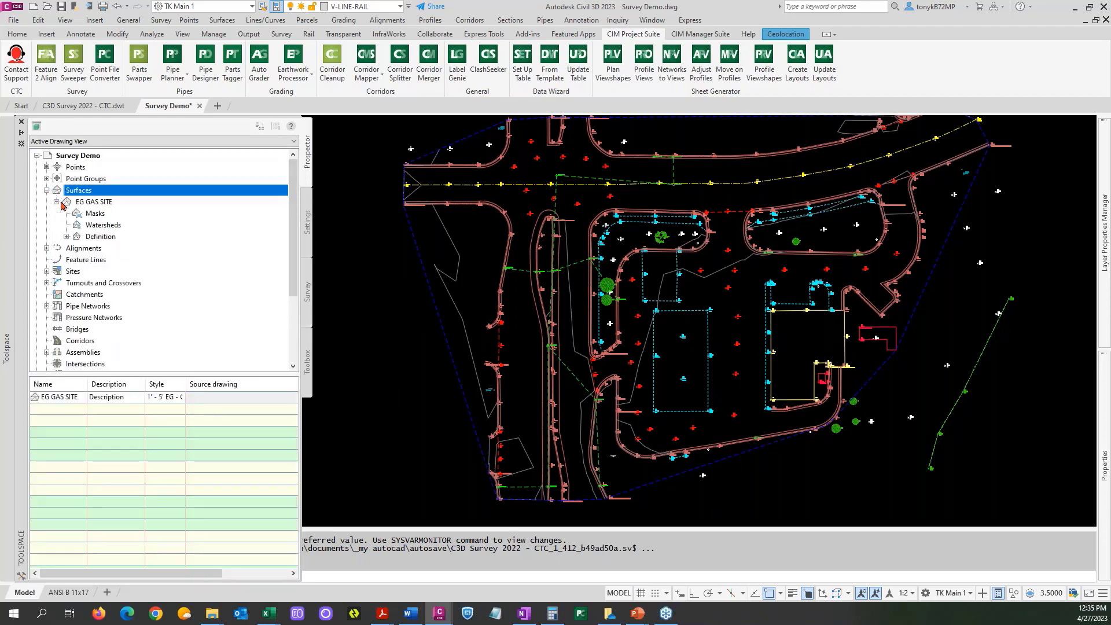
{"action": "left_click", "coordinate": [66, 236]}
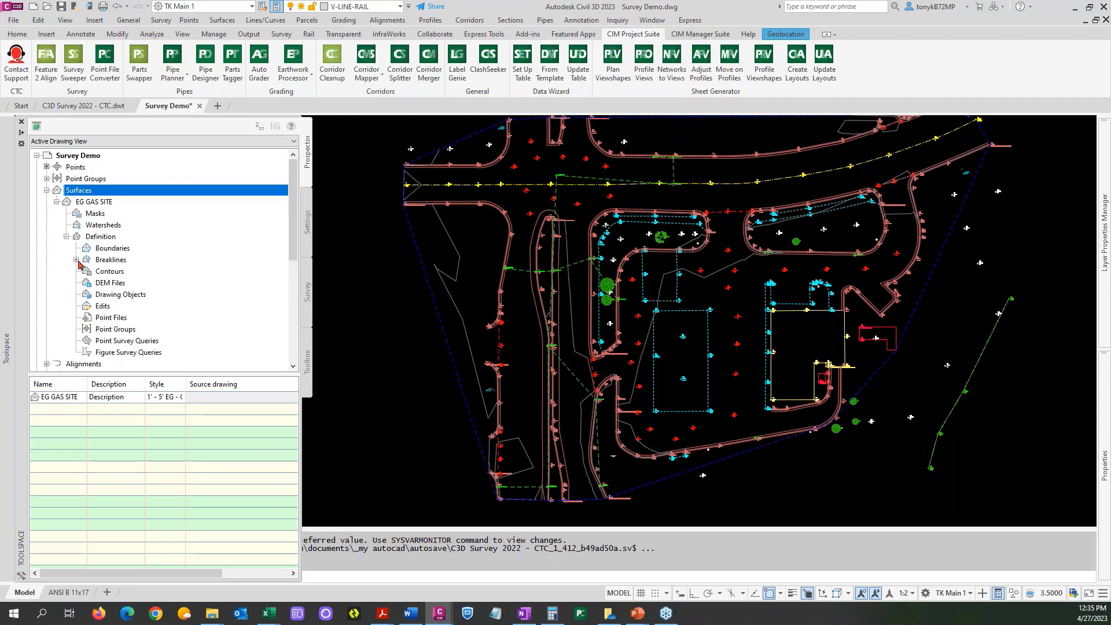
{"action": "left_click", "coordinate": [77, 259]}
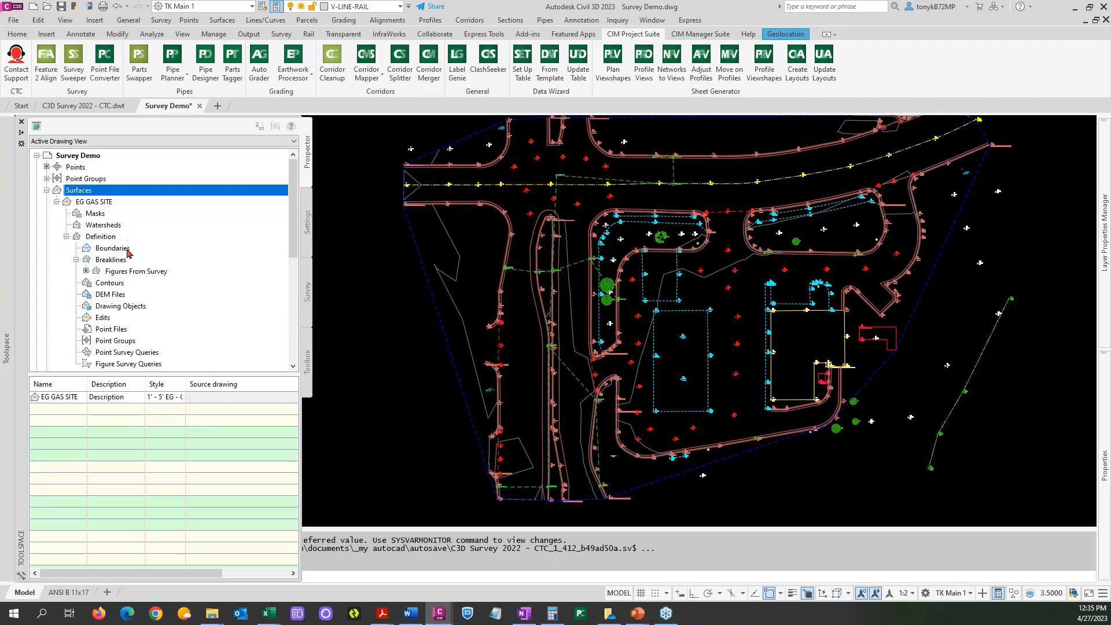
{"action": "left_click", "coordinate": [67, 237]}
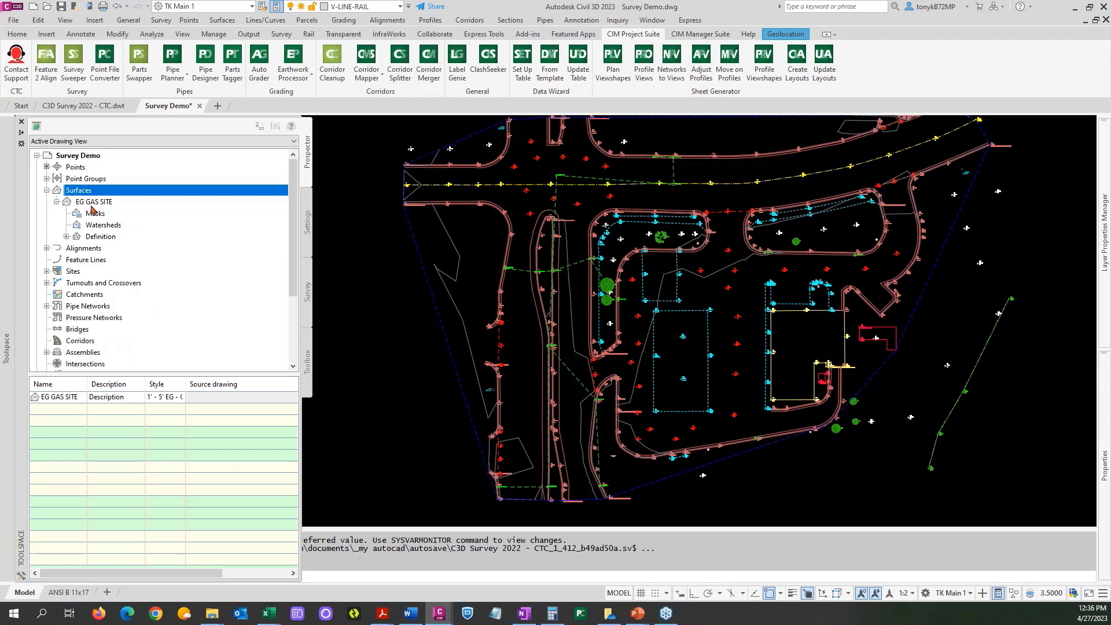
{"action": "left_click", "coordinate": [67, 237]}
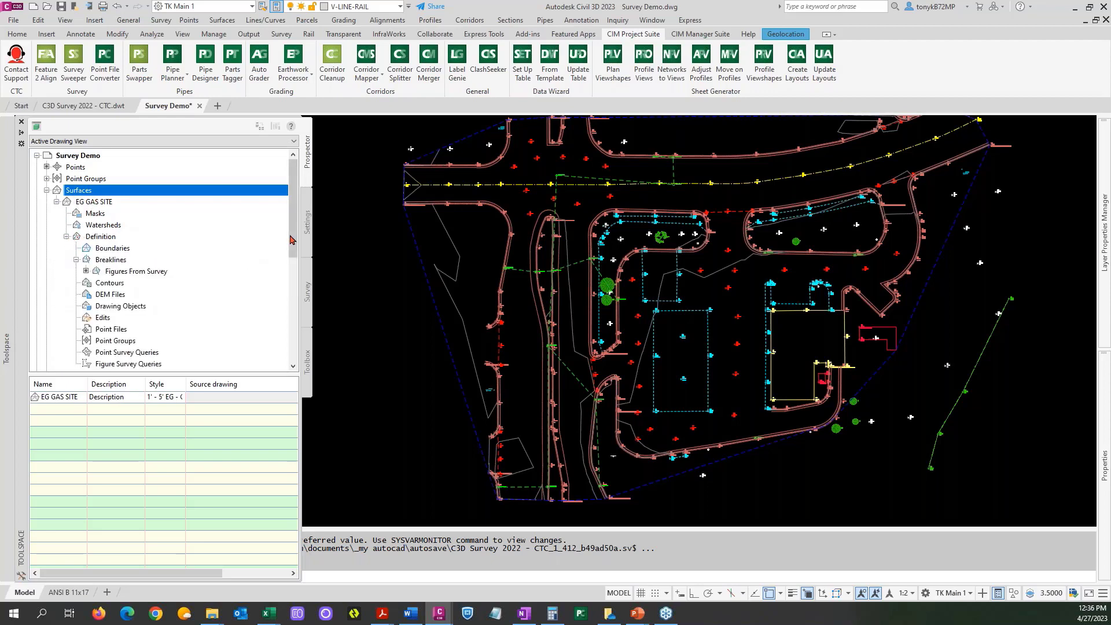
{"action": "scroll", "coordinate": [293, 242], "scroll_direction": "down", "scroll_amount": 2}
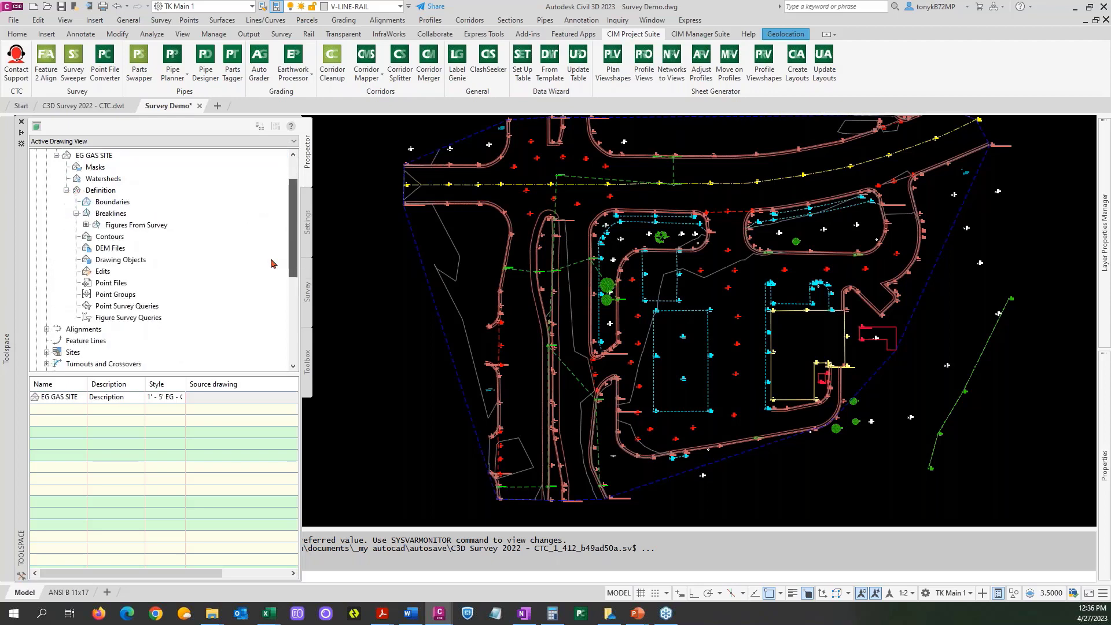
{"action": "left_click", "coordinate": [115, 295]}
{"action": "right_click", "coordinate": [115, 299]}
{"action": "left_click", "coordinate": [147, 302]}
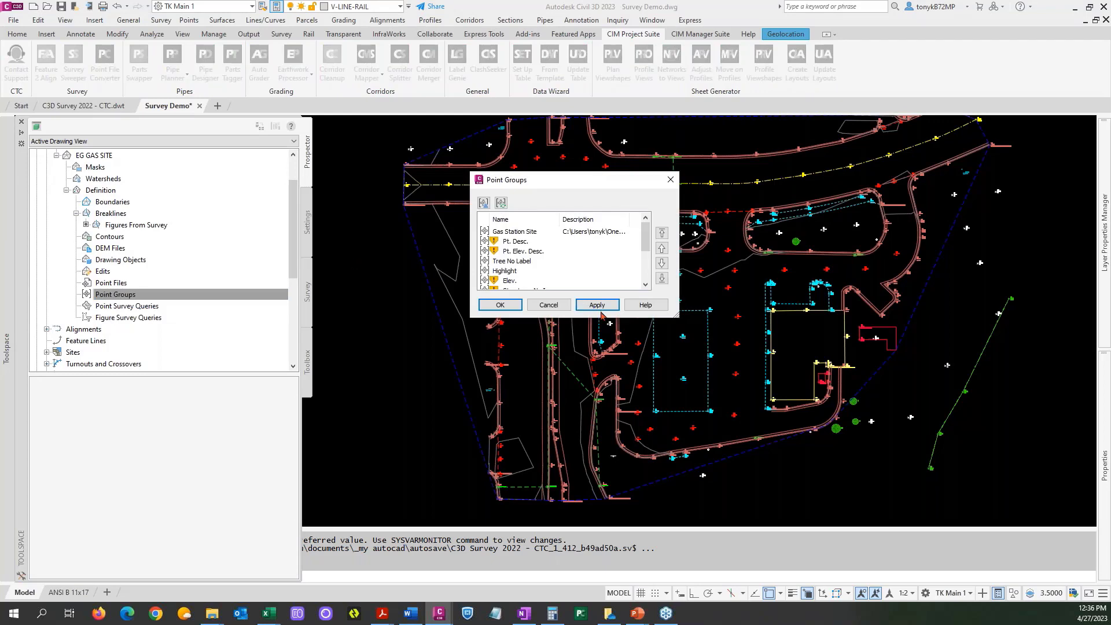
{"action": "left_click", "coordinate": [548, 305]}
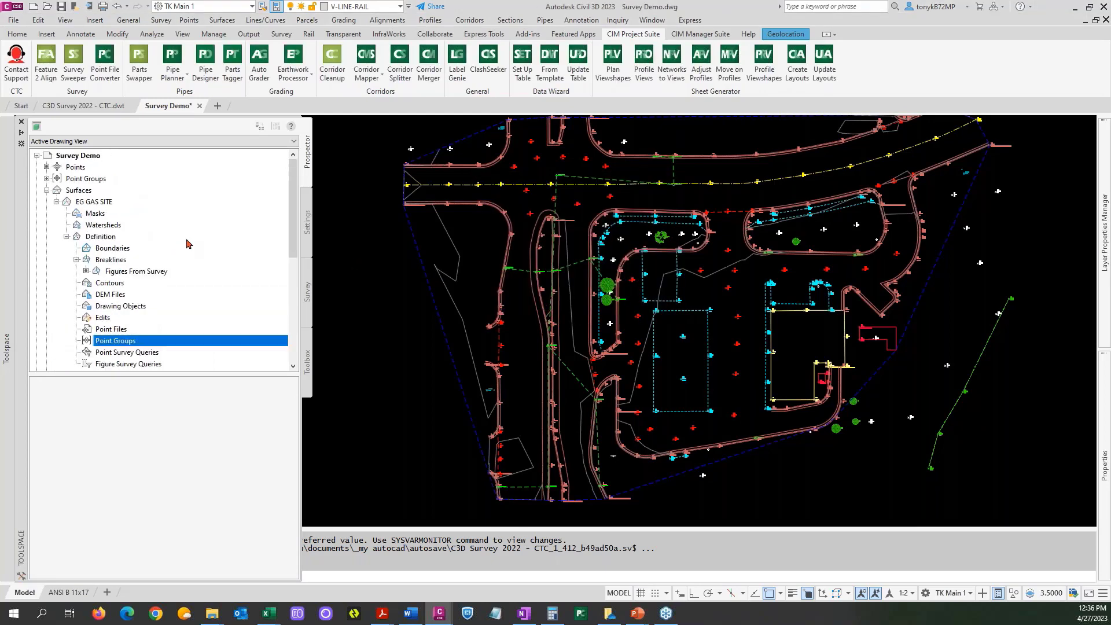
Update all out-of-date point groups in the drawing.
{"action": "left_click", "coordinate": [87, 179]}
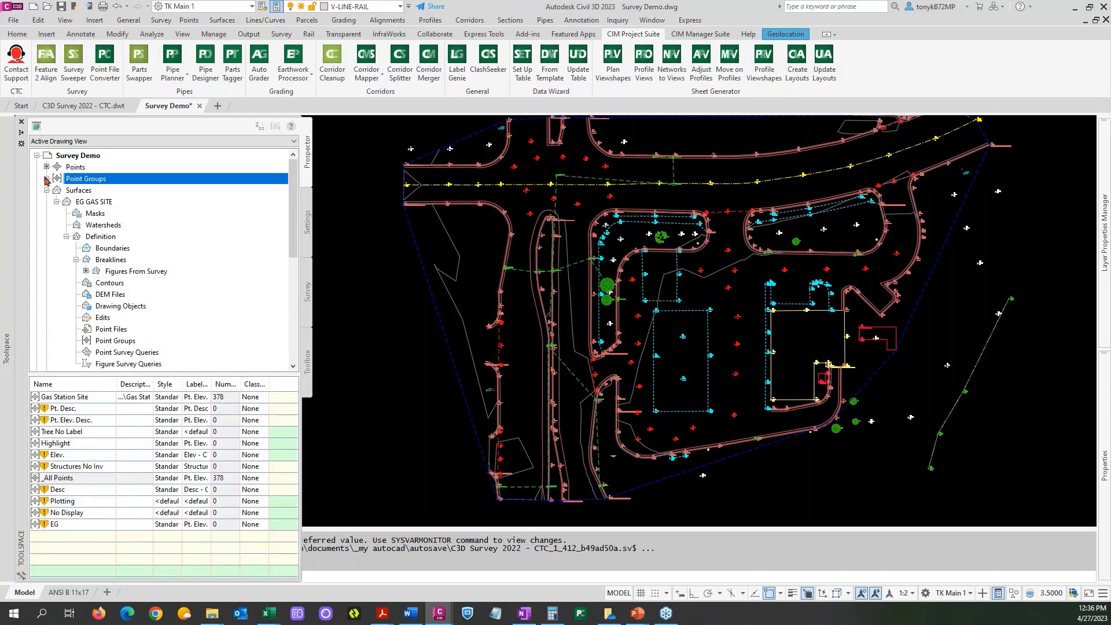
{"action": "left_click", "coordinate": [46, 179]}
{"action": "right_click", "coordinate": [123, 181]}
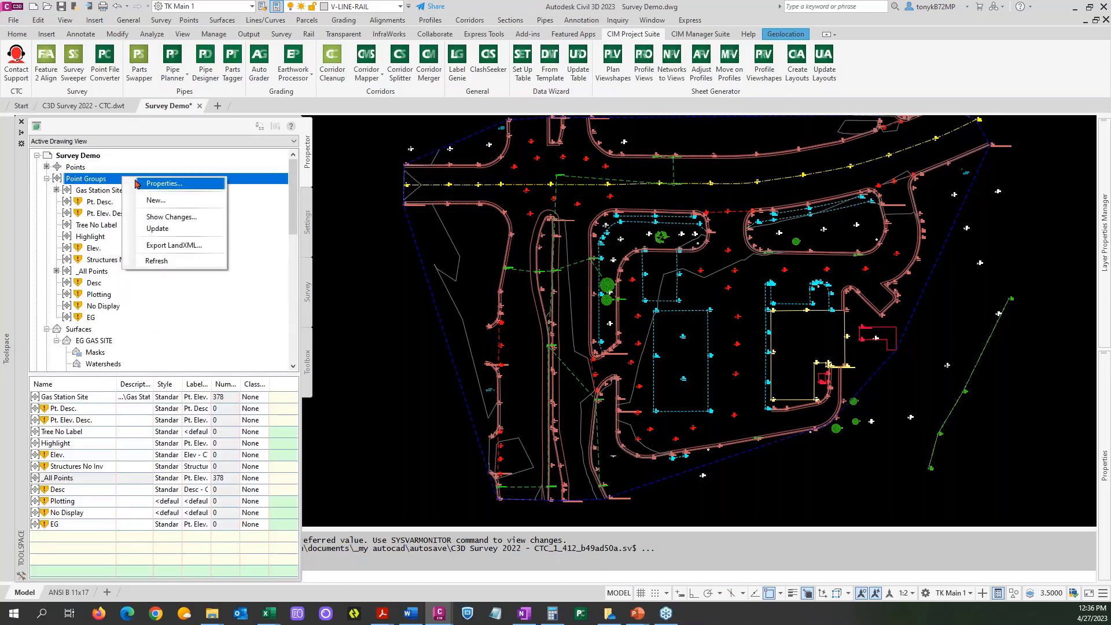
{"action": "left_click", "coordinate": [166, 230]}
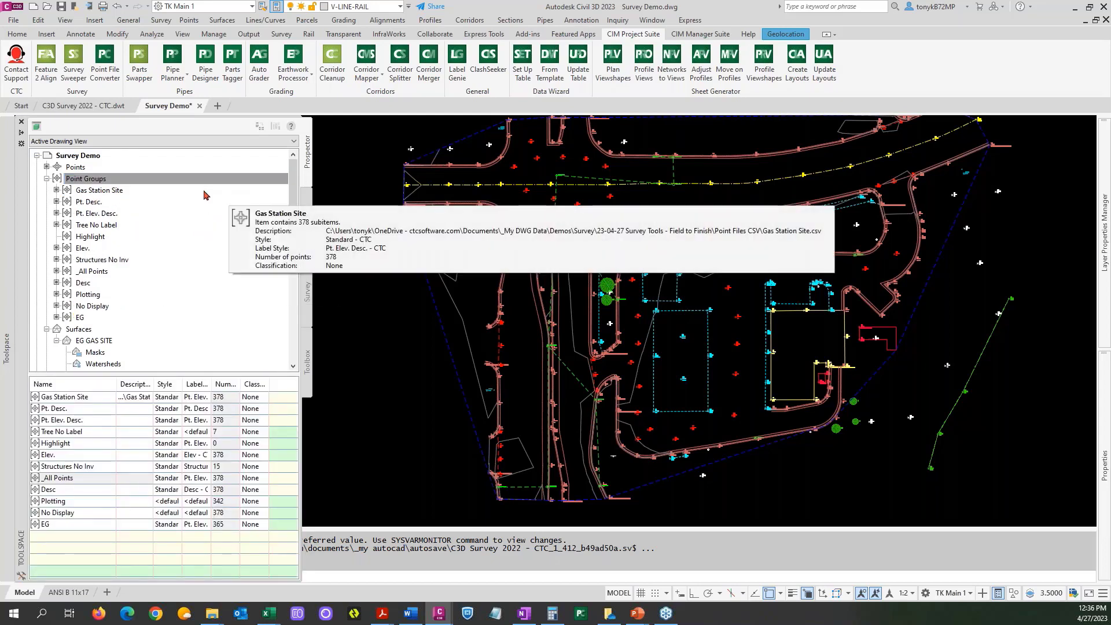
Examine the points contained in the Gas Station Site and EG point groups.
{"action": "mouse_move", "coordinate": [163, 197]}
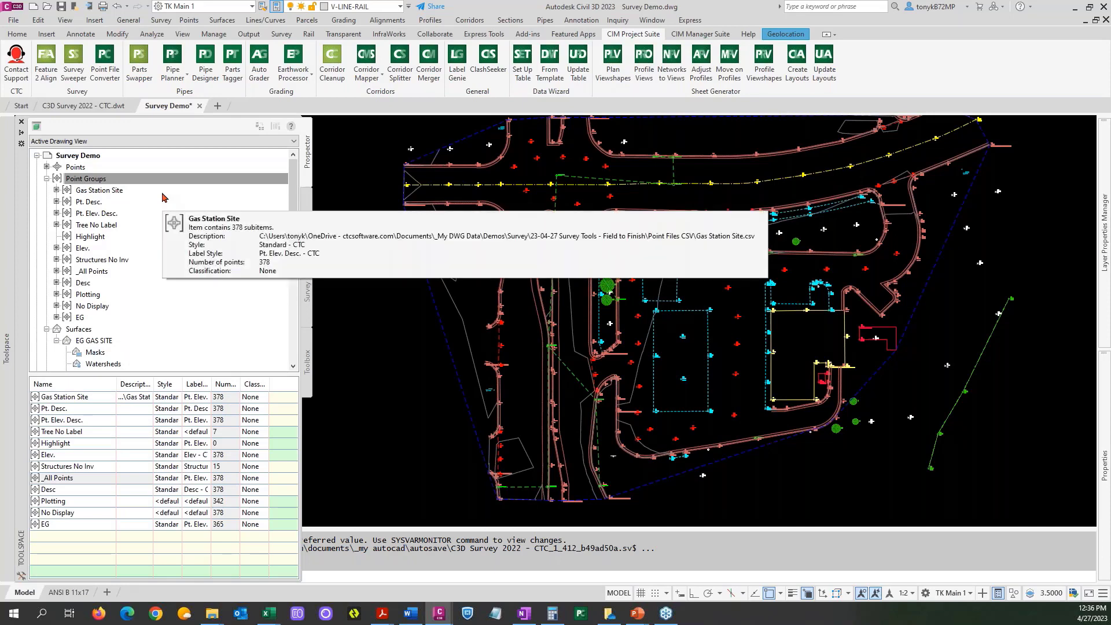
{"action": "left_click", "coordinate": [106, 193]}
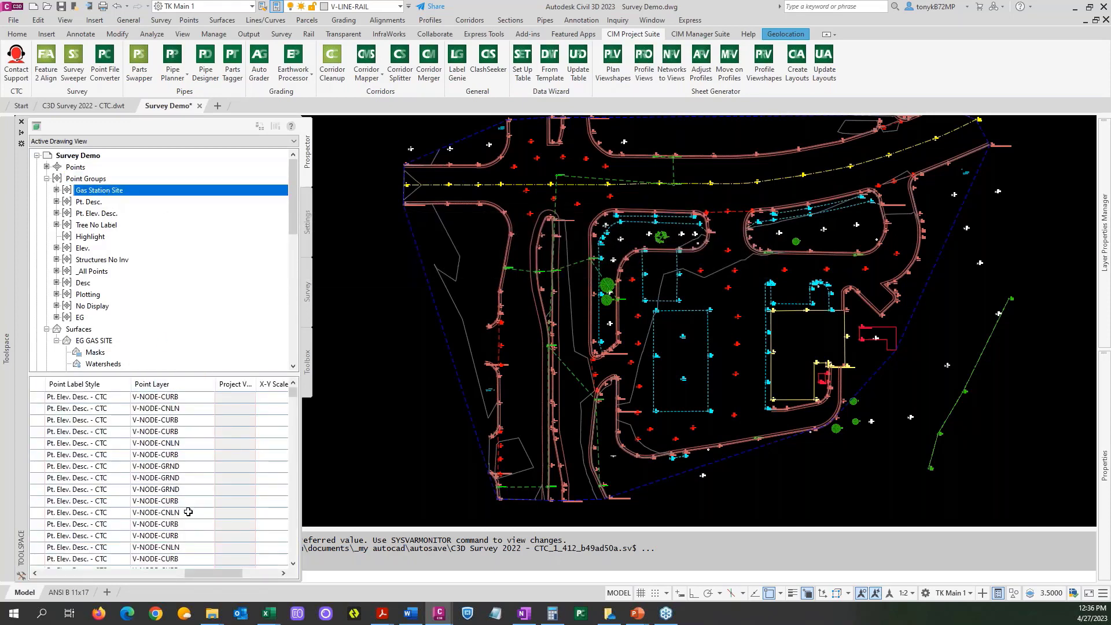
{"action": "left_click_drag", "start_coordinate": [222, 573], "coordinate": [76, 576]}
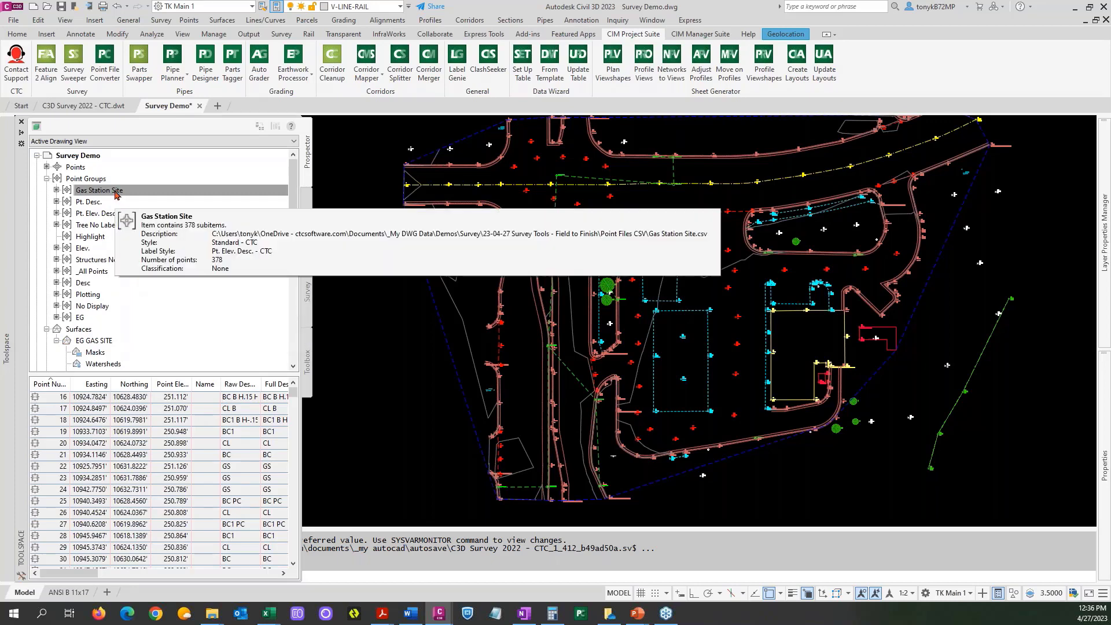
{"action": "left_click", "coordinate": [86, 320]}
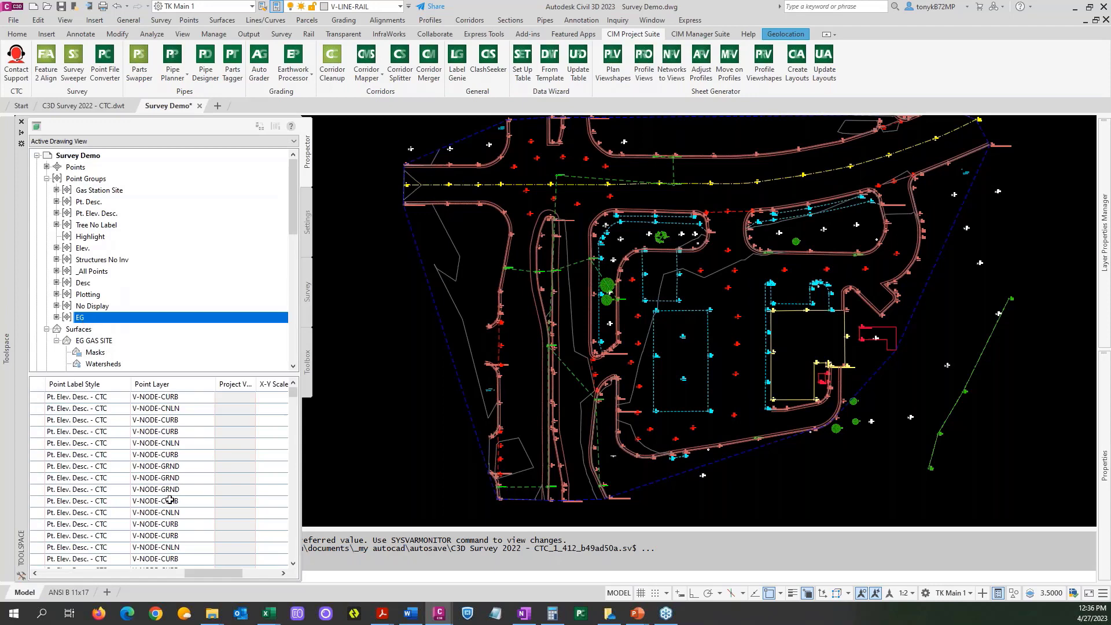
{"action": "left_click_drag", "start_coordinate": [206, 573], "coordinate": [67, 573]}
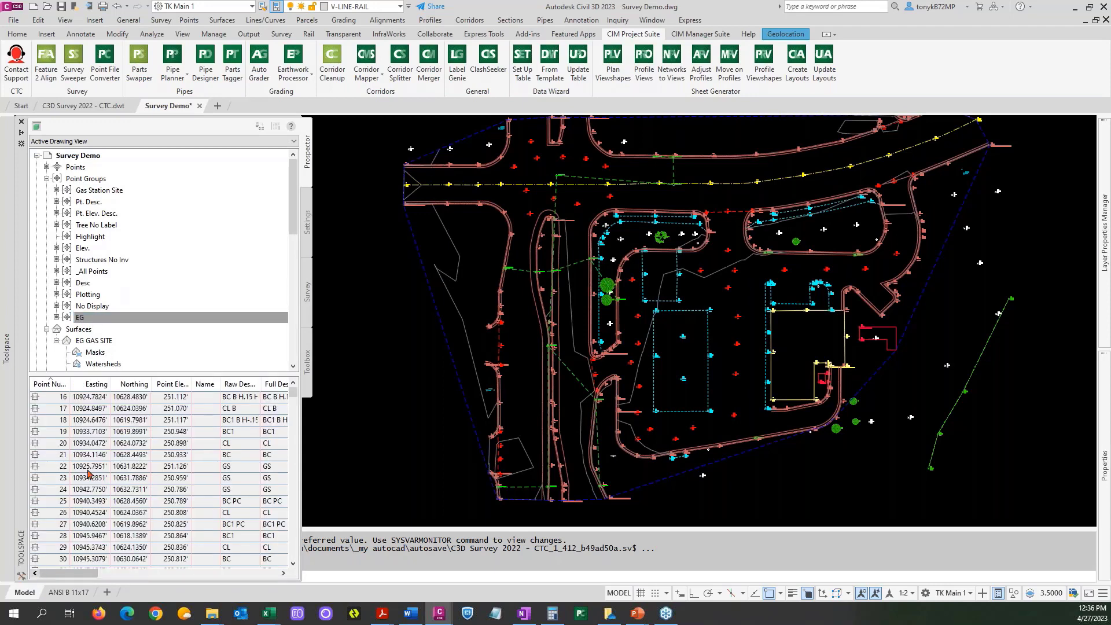
Move the EG point group to the top of the point group display order.
{"action": "left_click", "coordinate": [95, 181]}
{"action": "right_click", "coordinate": [108, 181]}
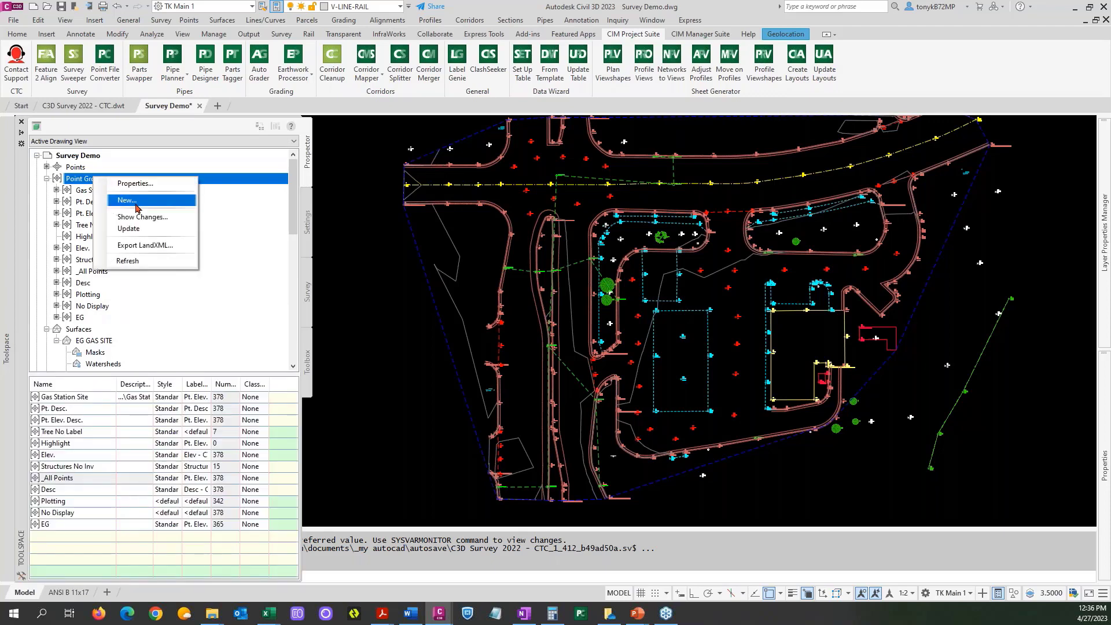
{"action": "left_click", "coordinate": [137, 184]}
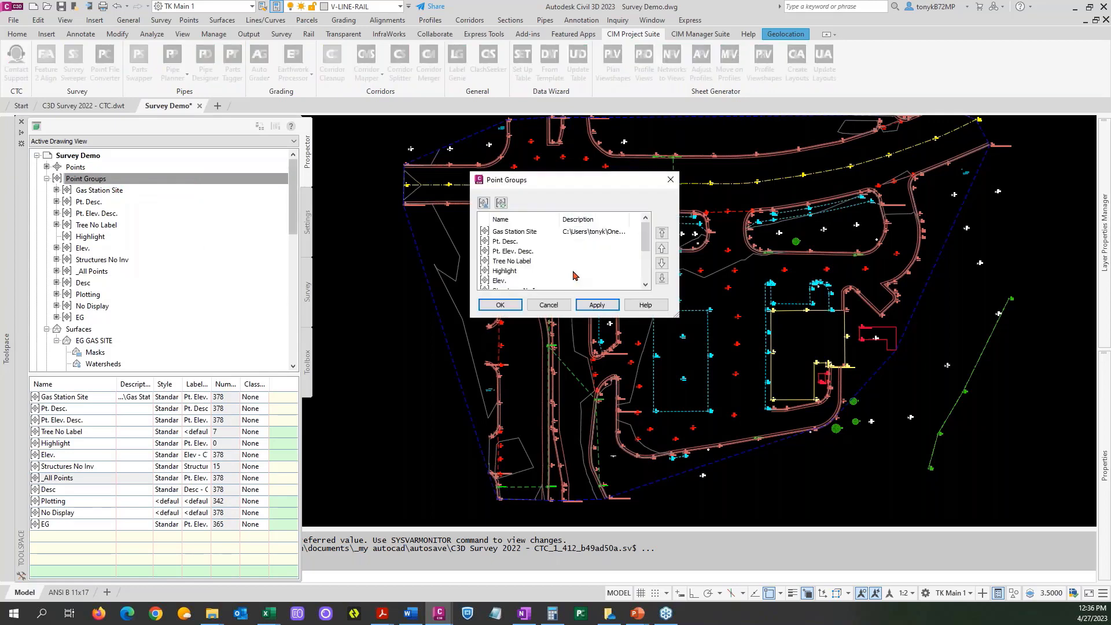
{"action": "left_click_drag", "start_coordinate": [644, 242], "coordinate": [644, 269]}
{"action": "left_click", "coordinate": [519, 282]}
{"action": "left_click", "coordinate": [662, 233]}
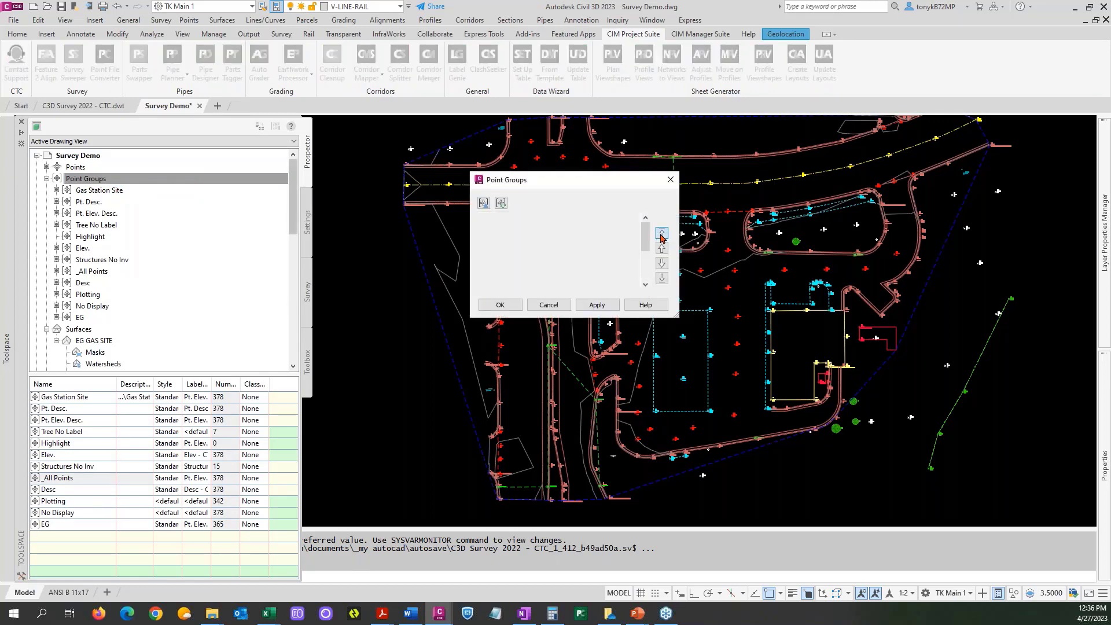
{"action": "left_click", "coordinate": [499, 304]}
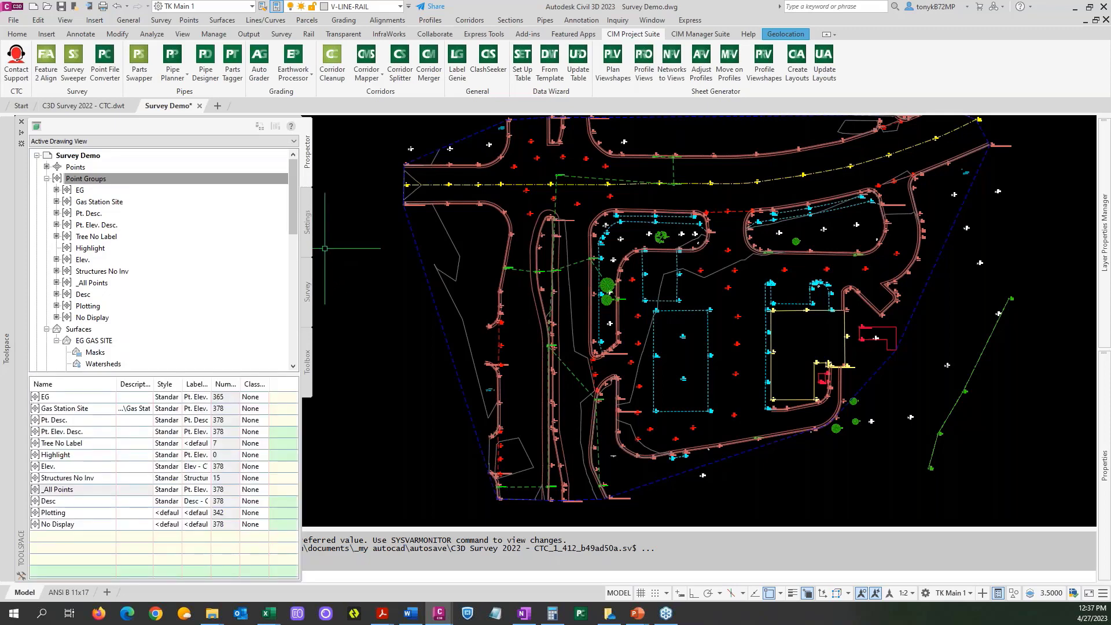
Add the EG point group to the EG GAS SITE surface definition.
{"action": "left_click", "coordinate": [94, 179]}
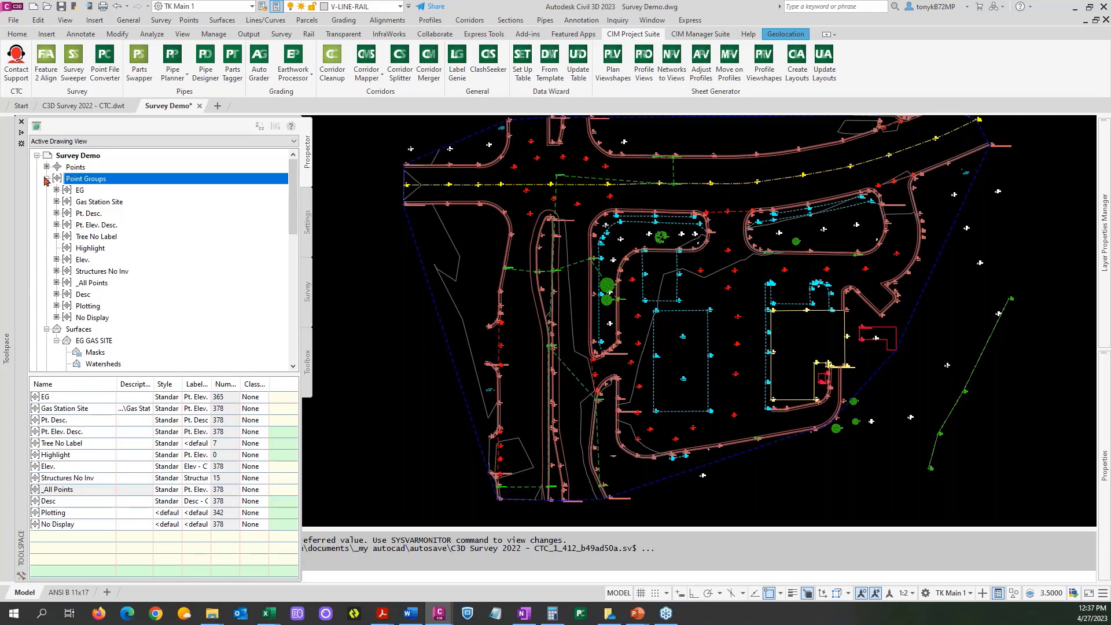
{"action": "left_click", "coordinate": [46, 180]}
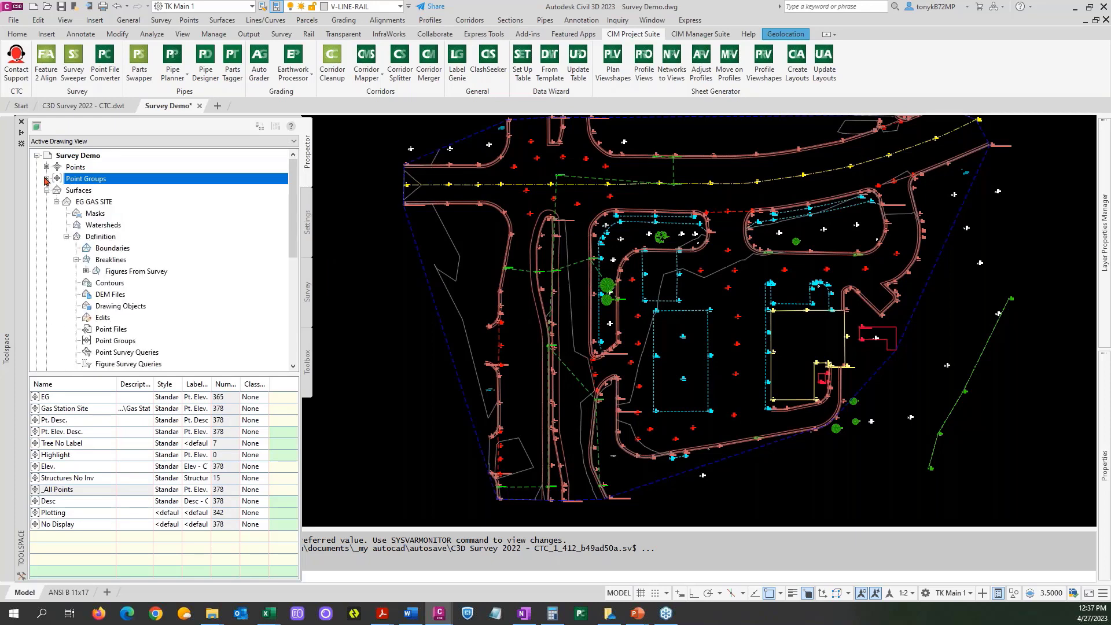
{"action": "left_click", "coordinate": [57, 202]}
{"action": "left_click", "coordinate": [57, 202]}
{"action": "left_click", "coordinate": [129, 331]}
{"action": "right_click", "coordinate": [135, 334]}
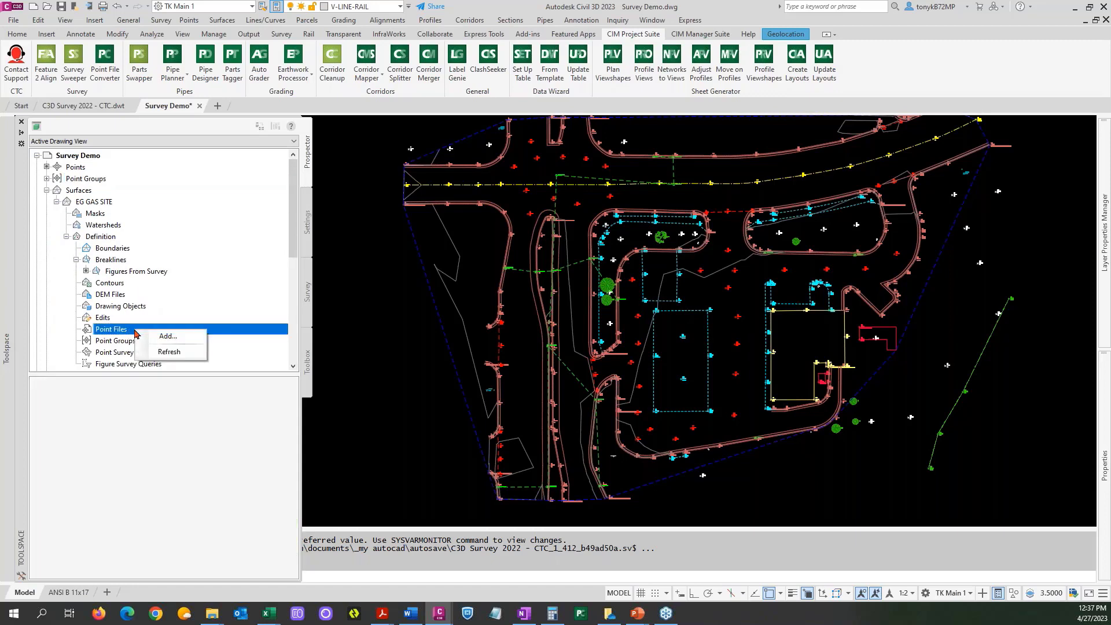
{"action": "left_click", "coordinate": [122, 346]}
{"action": "right_click", "coordinate": [122, 345]}
{"action": "left_click", "coordinate": [146, 348]}
{"action": "left_click", "coordinate": [497, 234]}
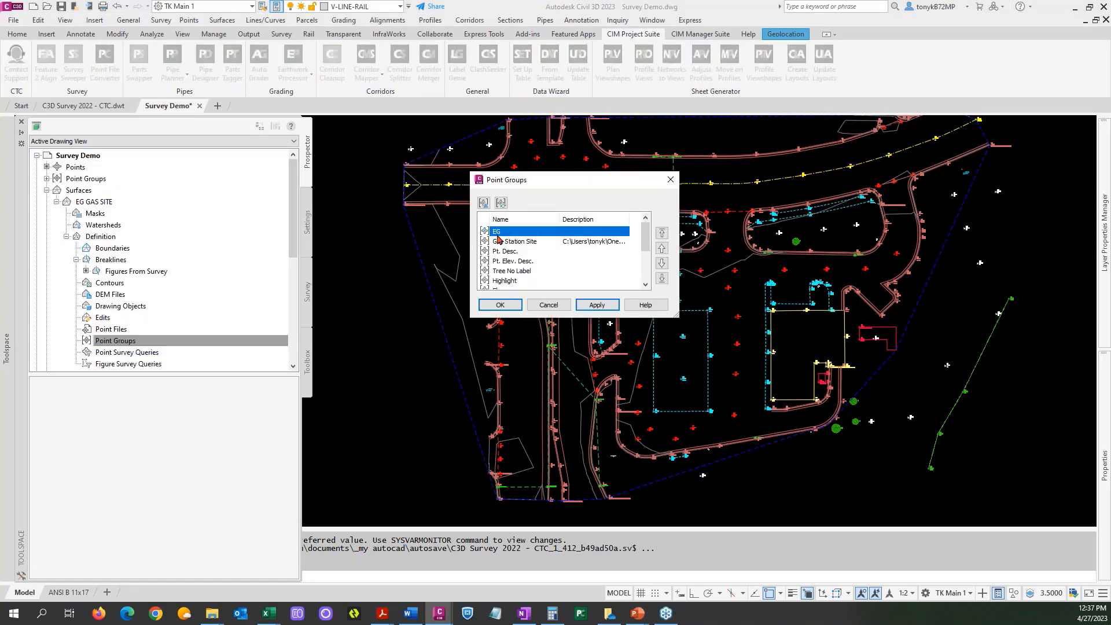
{"action": "left_click", "coordinate": [500, 305]}
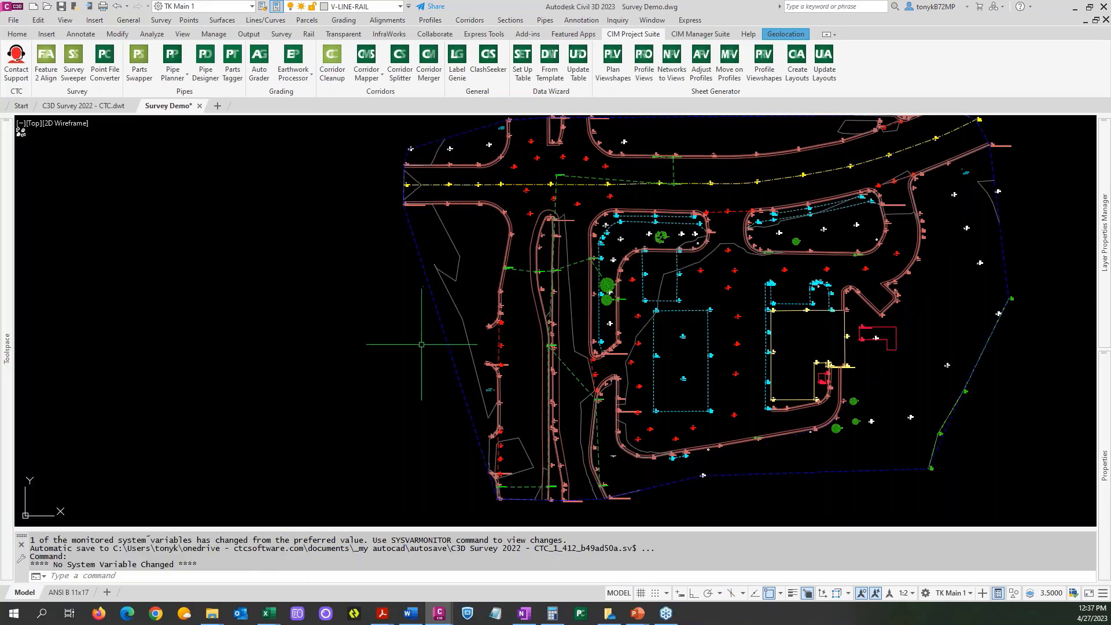
Check the rebuild options of the EG GAS SITE surface.
{"action": "mouse_move", "coordinate": [7, 254]}
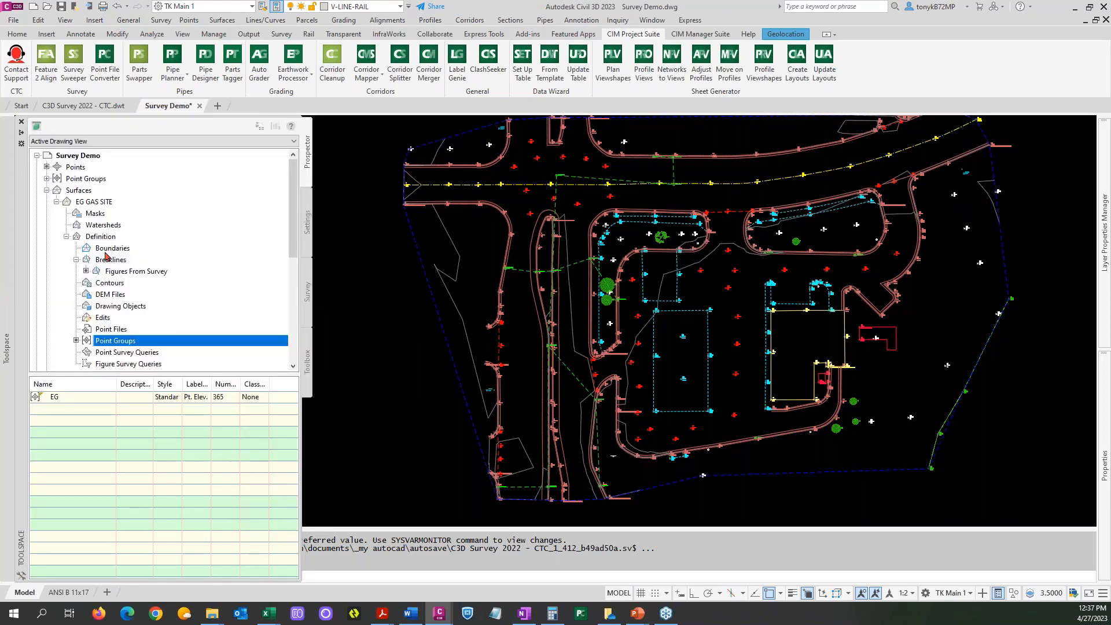
{"action": "left_click", "coordinate": [104, 202]}
{"action": "right_click", "coordinate": [104, 204]}
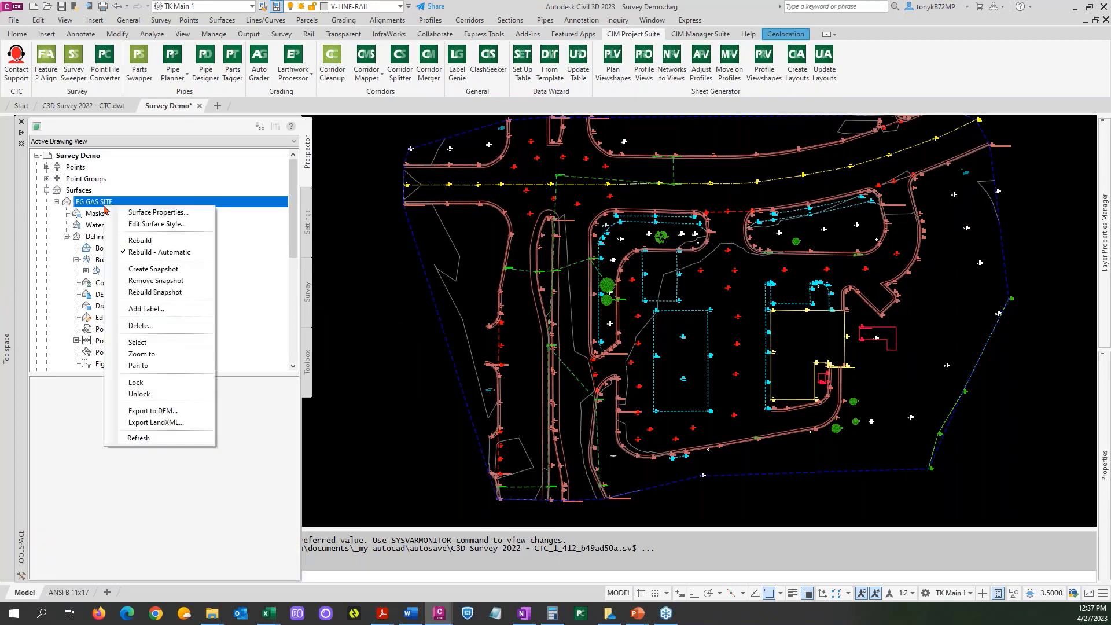
{"action": "left_click", "coordinate": [368, 306]}
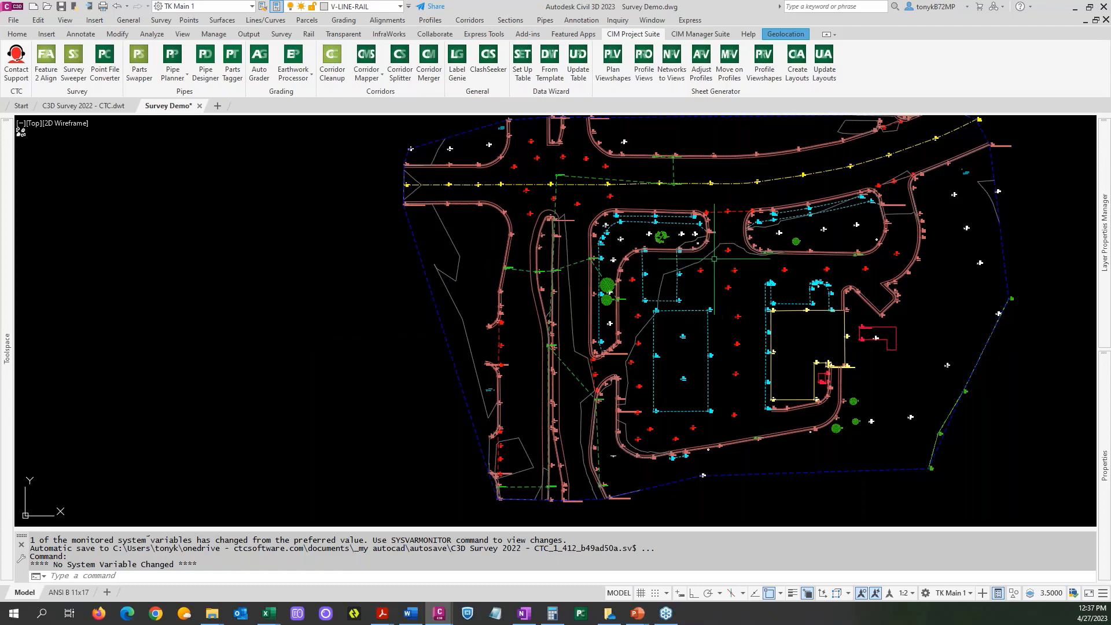
Examine the curb figures, point labels and surface contours around the northern landscaped islands of the site.
{"action": "mouse_move", "coordinate": [714, 258]}
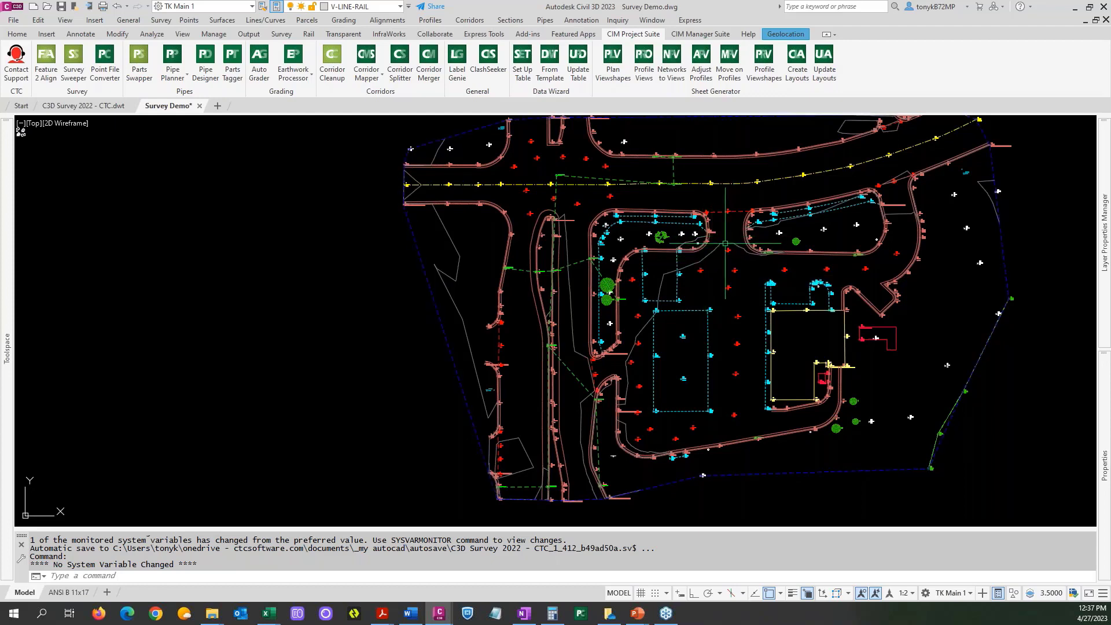
{"action": "mouse_move", "coordinate": [725, 230]}
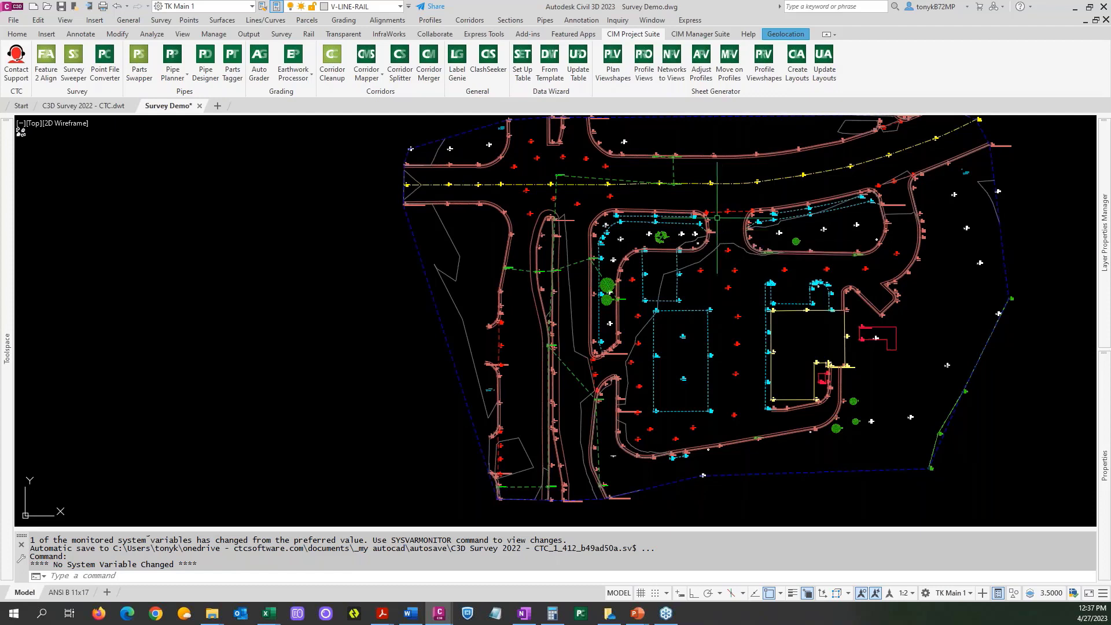
{"action": "scroll", "coordinate": [725, 230], "scroll_direction": "up", "scroll_amount": 2}
{"action": "scroll", "coordinate": [720, 221], "scroll_direction": "up", "scroll_amount": 2}
{"action": "scroll", "coordinate": [719, 215], "scroll_direction": "down", "scroll_amount": 2}
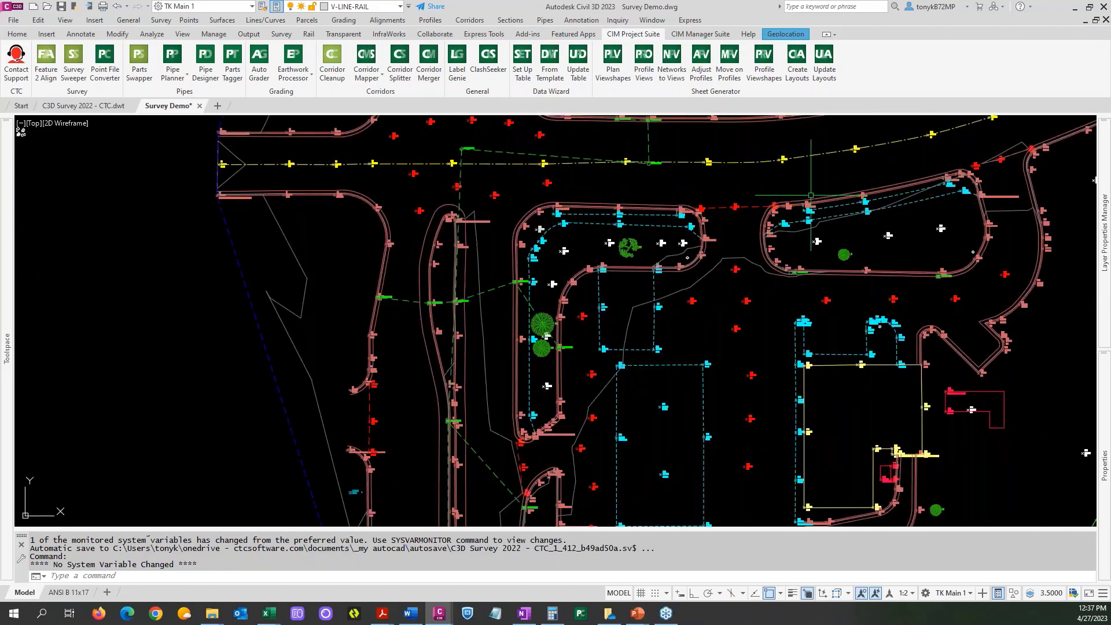
{"action": "middle_click_drag", "start_coordinate": [825, 172], "coordinate": [546, 234]}
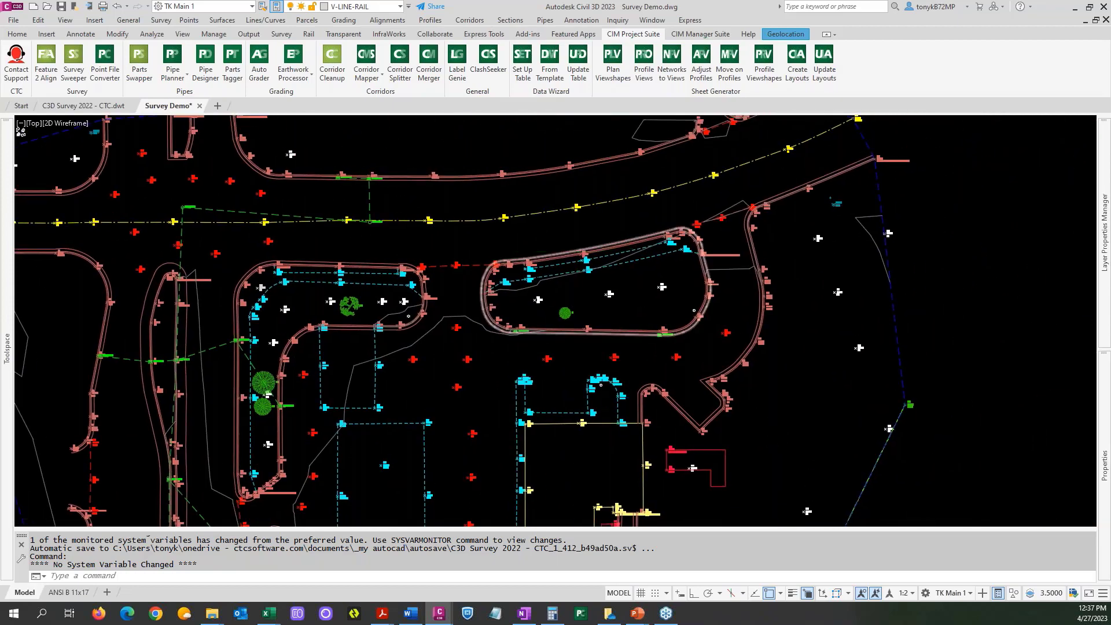
{"action": "scroll", "coordinate": [569, 250], "scroll_direction": "up", "scroll_amount": 4}
{"action": "mouse_move", "coordinate": [570, 250]}
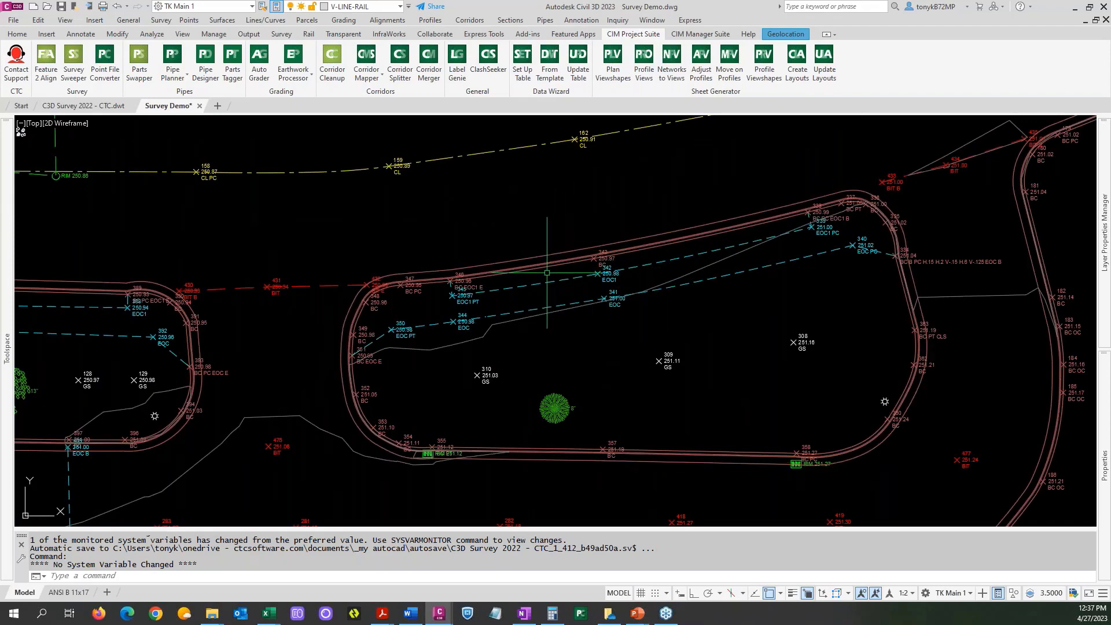
{"action": "scroll", "coordinate": [532, 240], "scroll_direction": "down", "scroll_amount": 4}
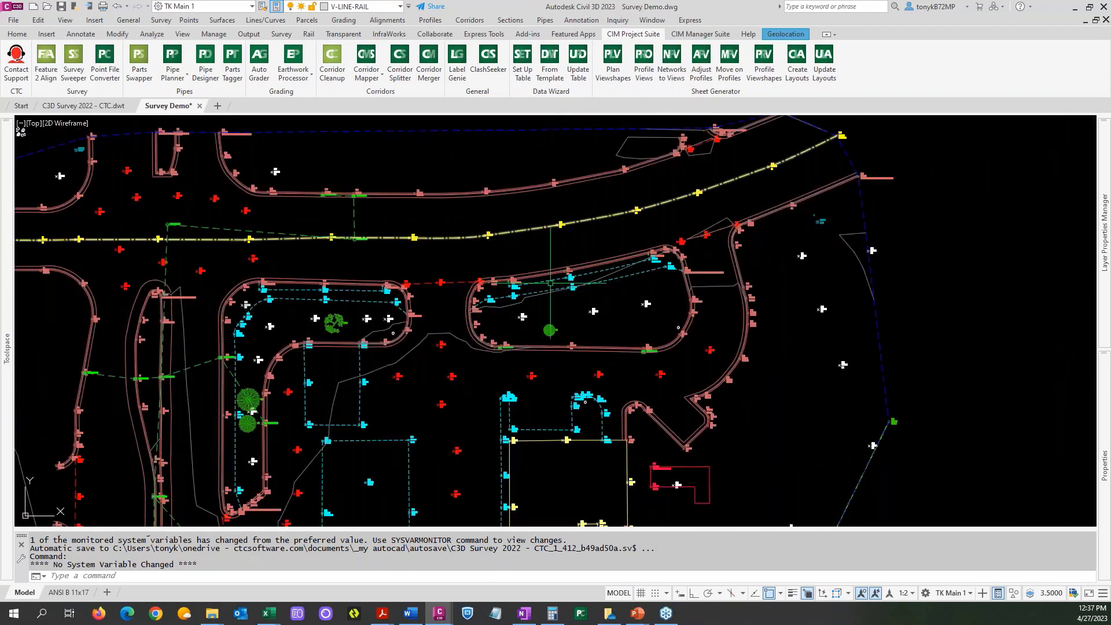
{"action": "scroll", "coordinate": [571, 273], "scroll_direction": "up", "scroll_amount": 5}
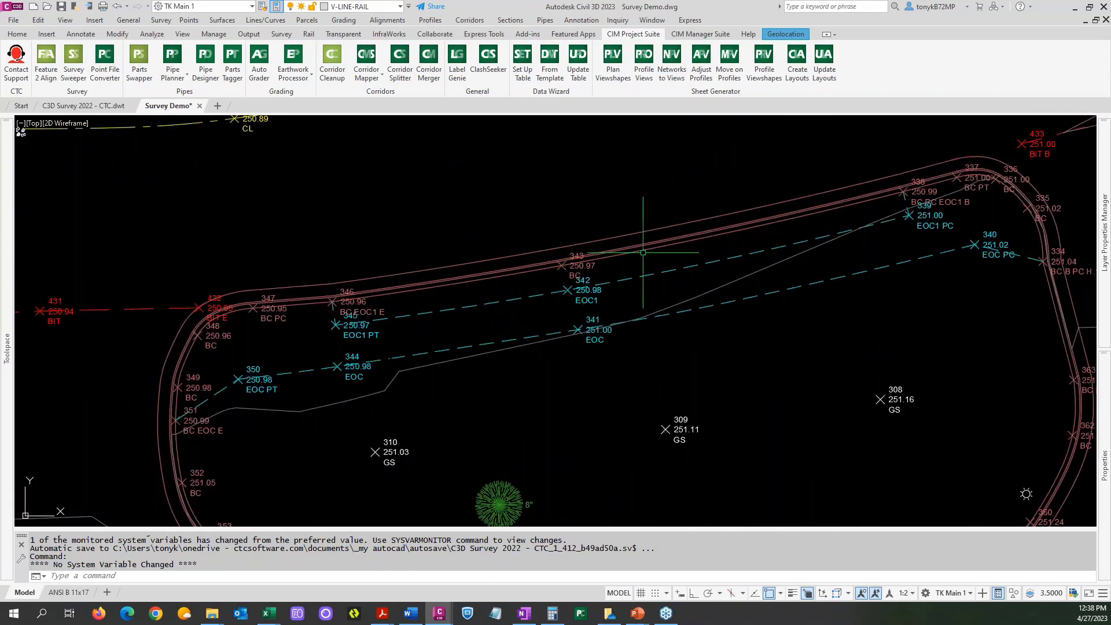
{"action": "scroll", "coordinate": [643, 255], "scroll_direction": "down", "scroll_amount": 5}
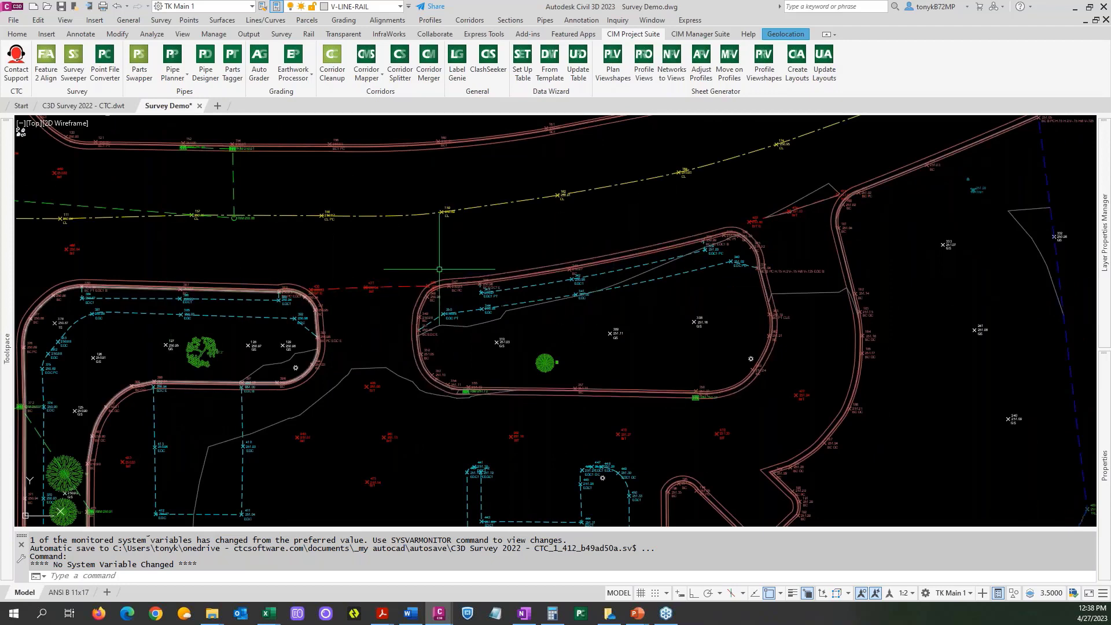
{"action": "scroll", "coordinate": [443, 272], "scroll_direction": "down", "scroll_amount": 4}
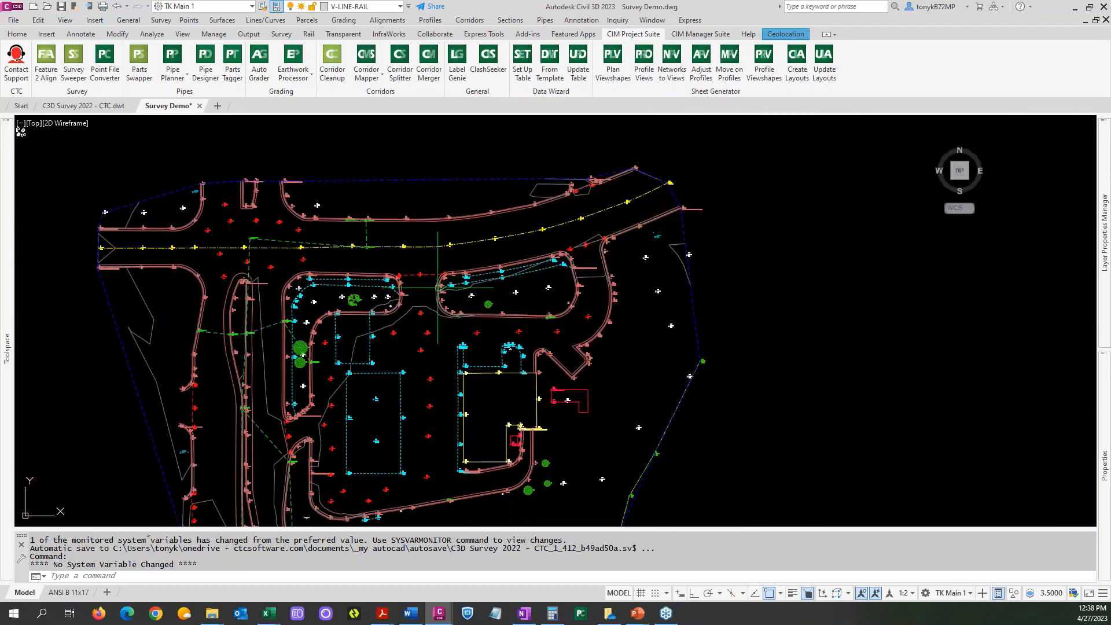
Start a Feature Line to Alignment conversion near the northeastern curb island and set the alignment's site to <None>.
{"action": "scroll", "coordinate": [509, 273], "scroll_direction": "up", "scroll_amount": 4}
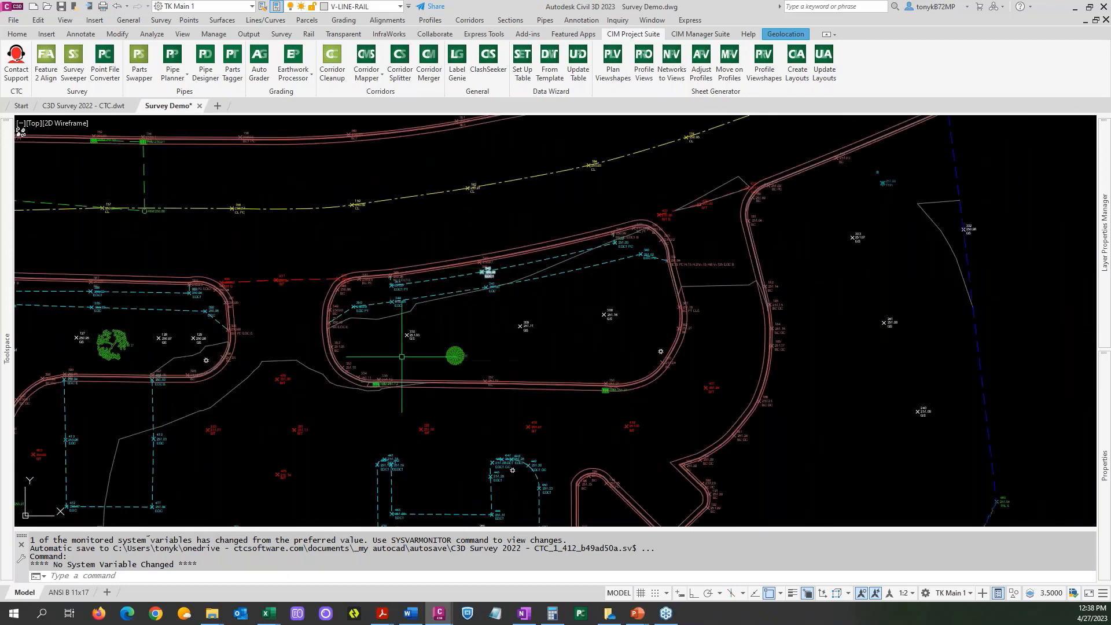
{"action": "scroll", "coordinate": [512, 262], "scroll_direction": "up", "scroll_amount": 5}
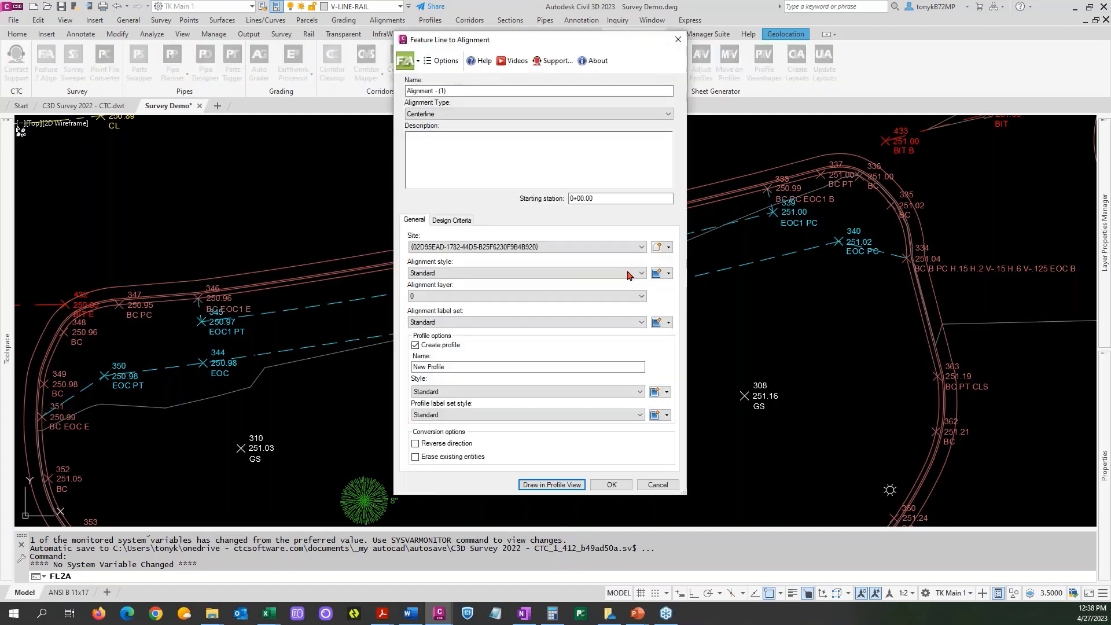
{"action": "left_click", "coordinate": [642, 248]}
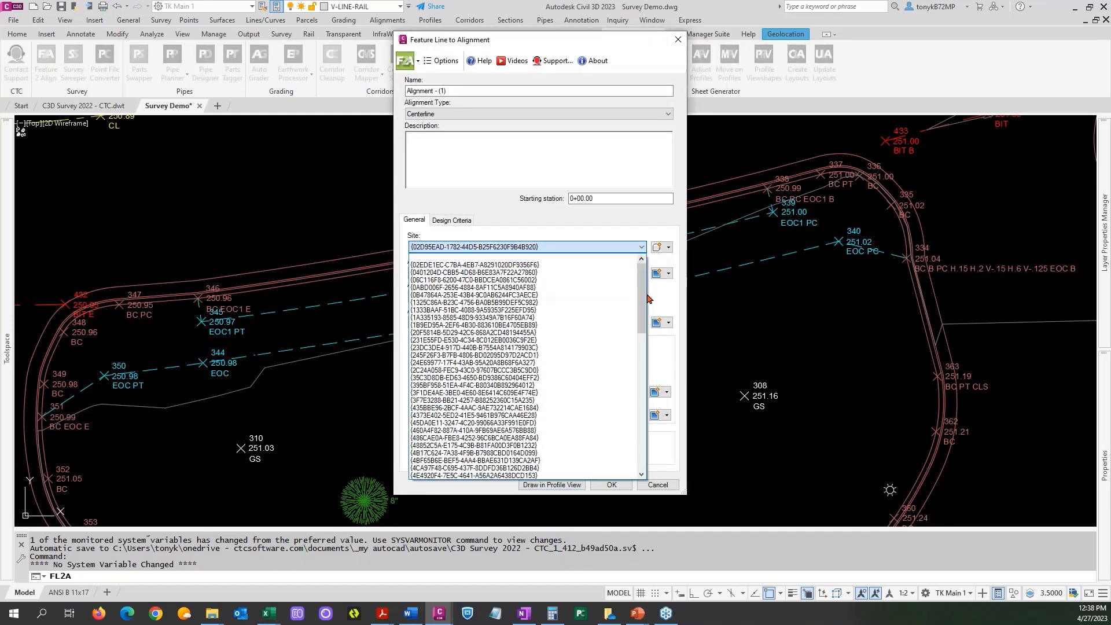
{"action": "left_click", "coordinate": [643, 249]}
{"action": "left_click", "coordinate": [642, 248]}
{"action": "scroll", "coordinate": [521, 376], "scroll_direction": "down", "scroll_amount": 15}
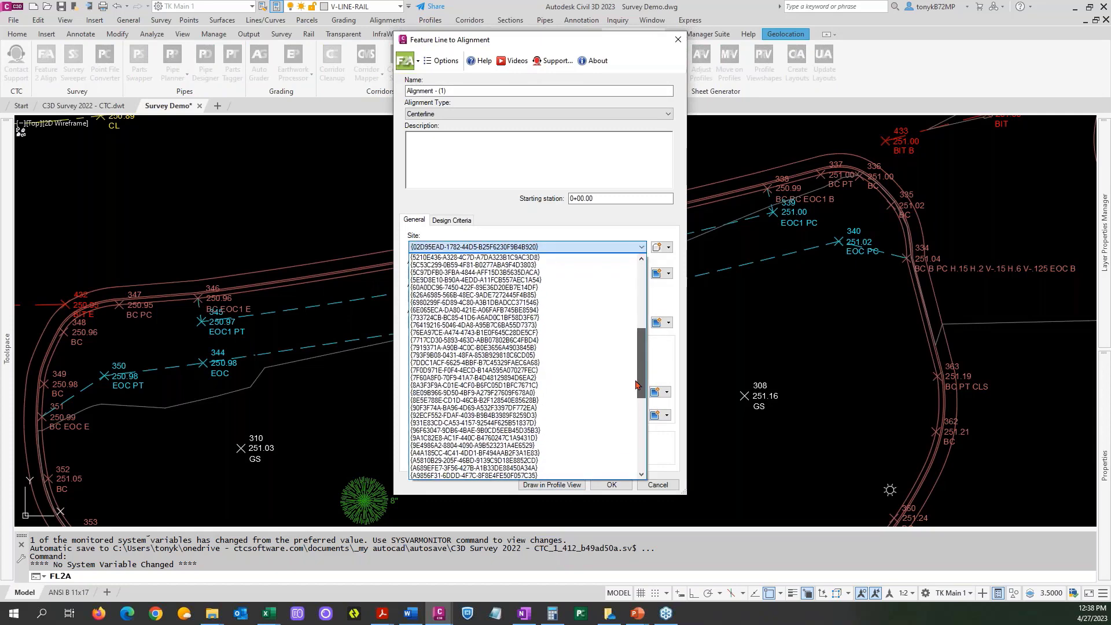
{"action": "left_click", "coordinate": [420, 467]}
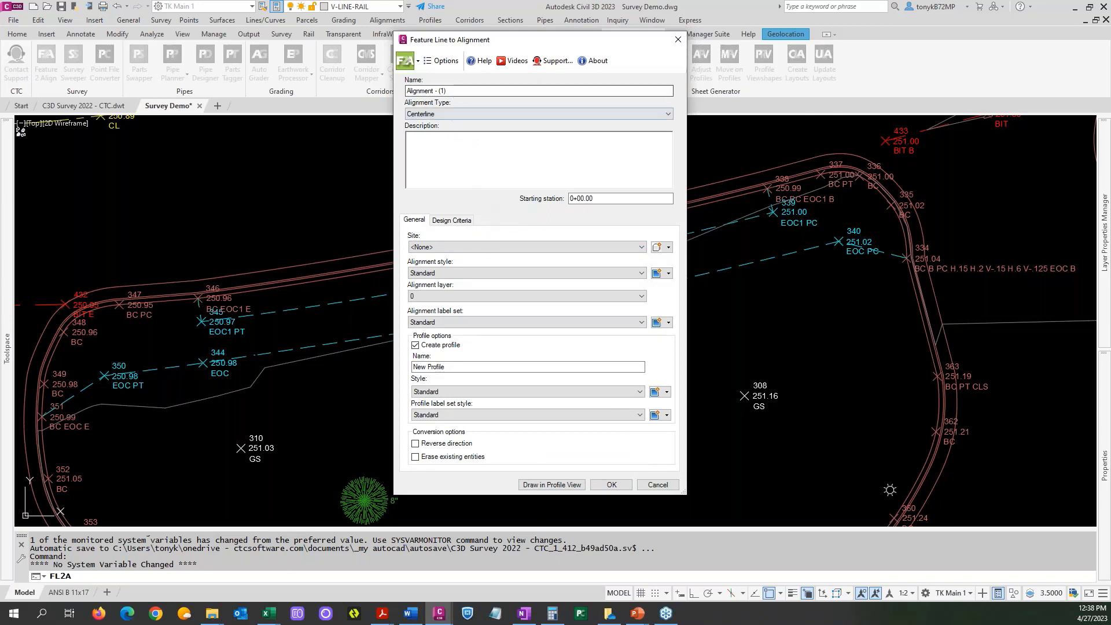
Name the new centerline alignment EX CG and set its starting station to 4.64.
{"action": "left_click_drag", "start_coordinate": [455, 90], "coordinate": [361, 87]}
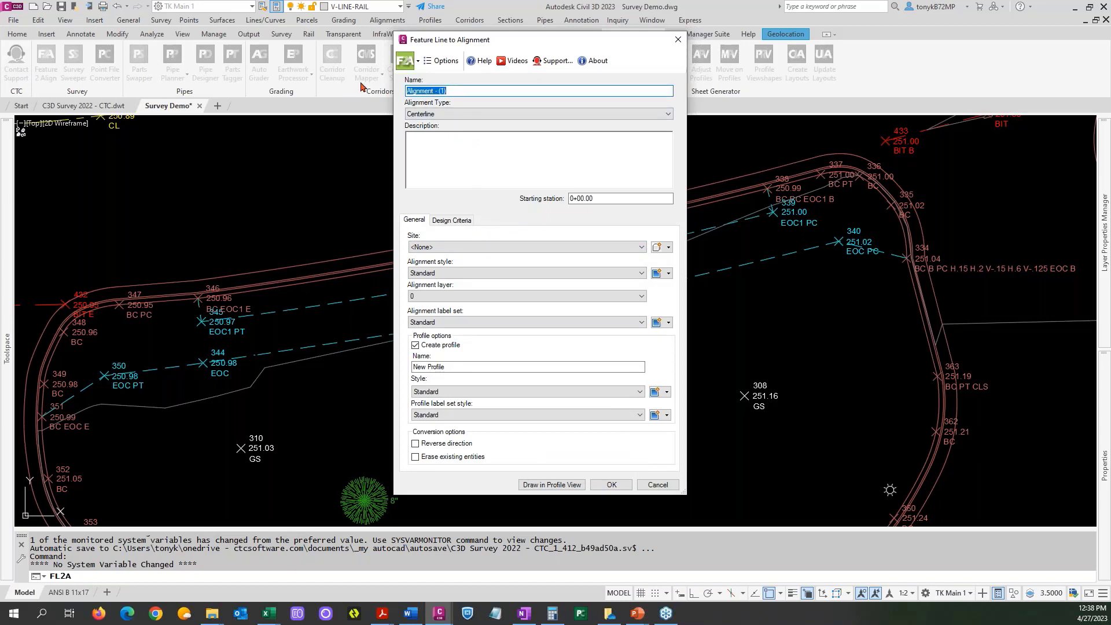
{"action": "type", "text": "EX CG"}
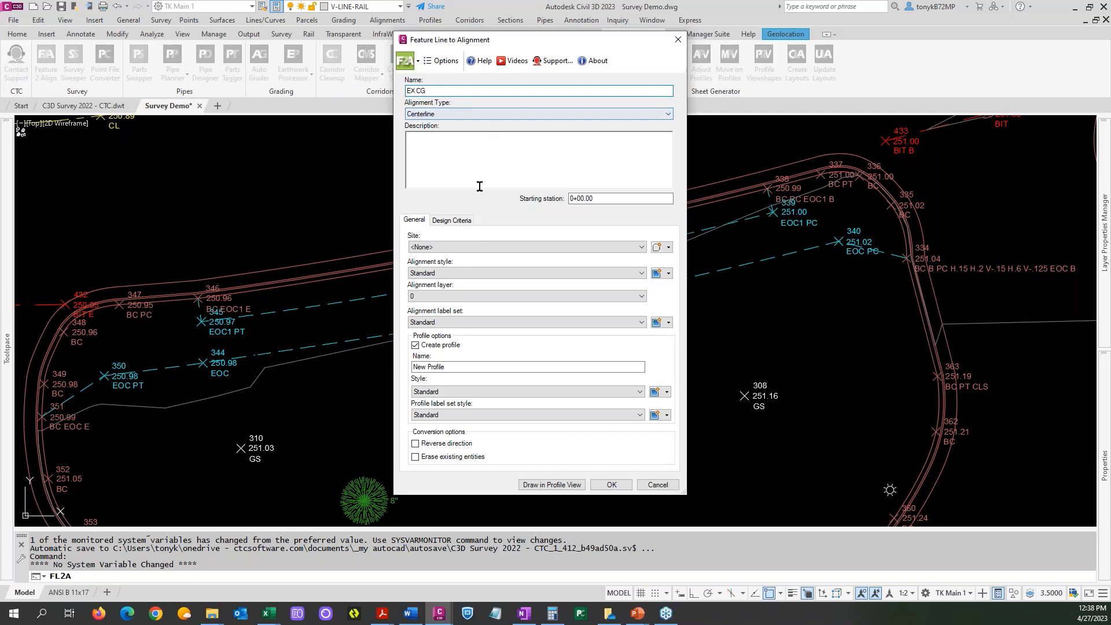
{"action": "left_click", "coordinate": [630, 273]}
{"action": "left_click", "coordinate": [632, 274]}
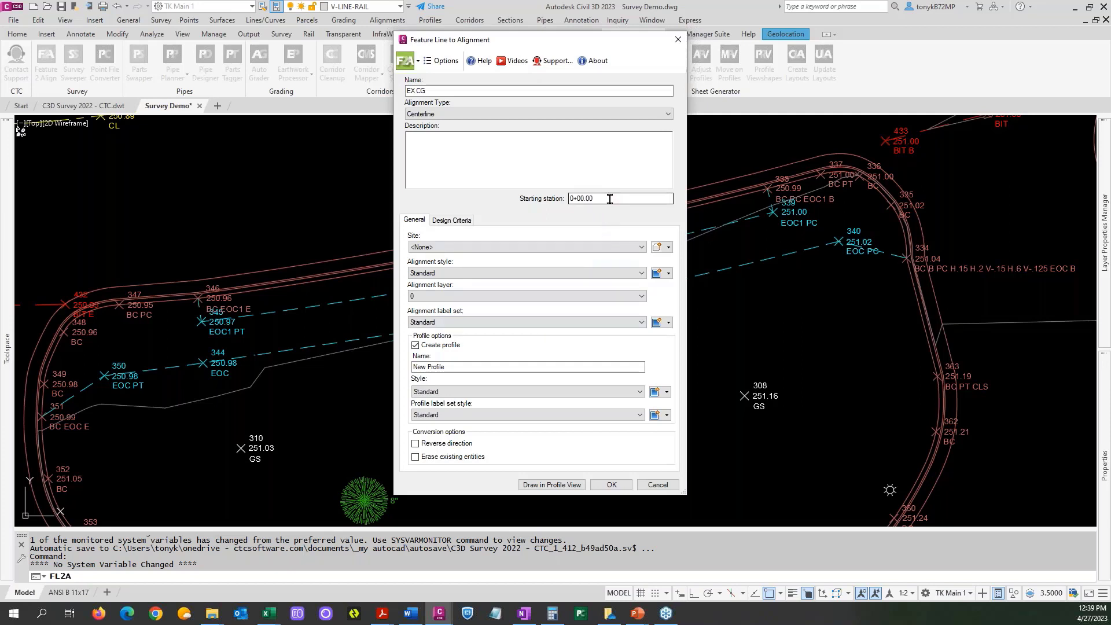
{"action": "left_click_drag", "start_coordinate": [599, 198], "coordinate": [541, 203]}
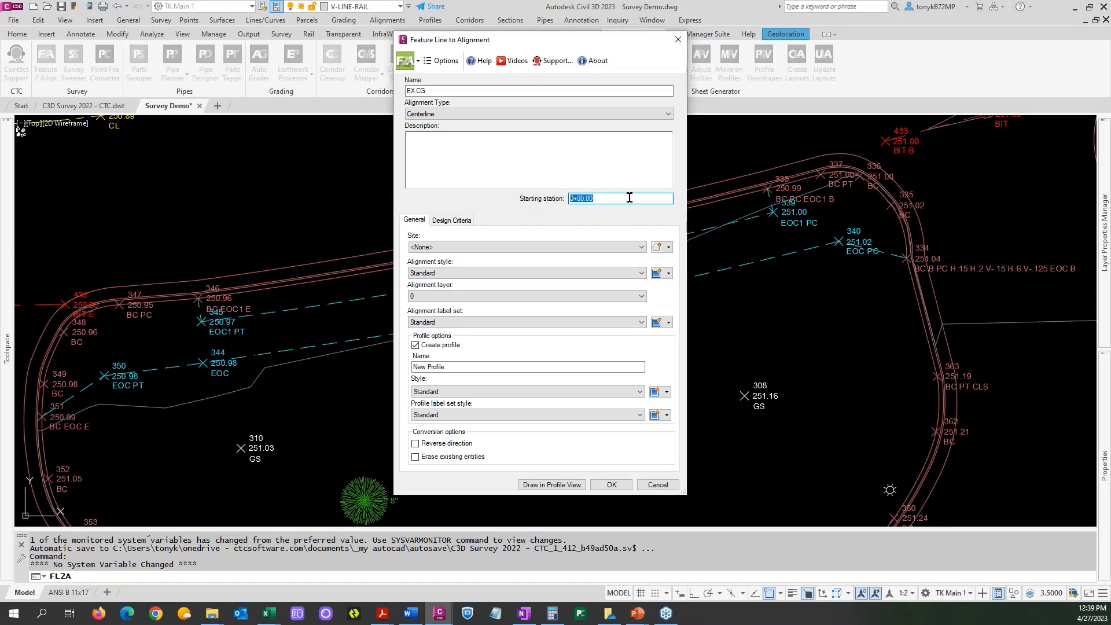
{"action": "type", "text": "4.64"}
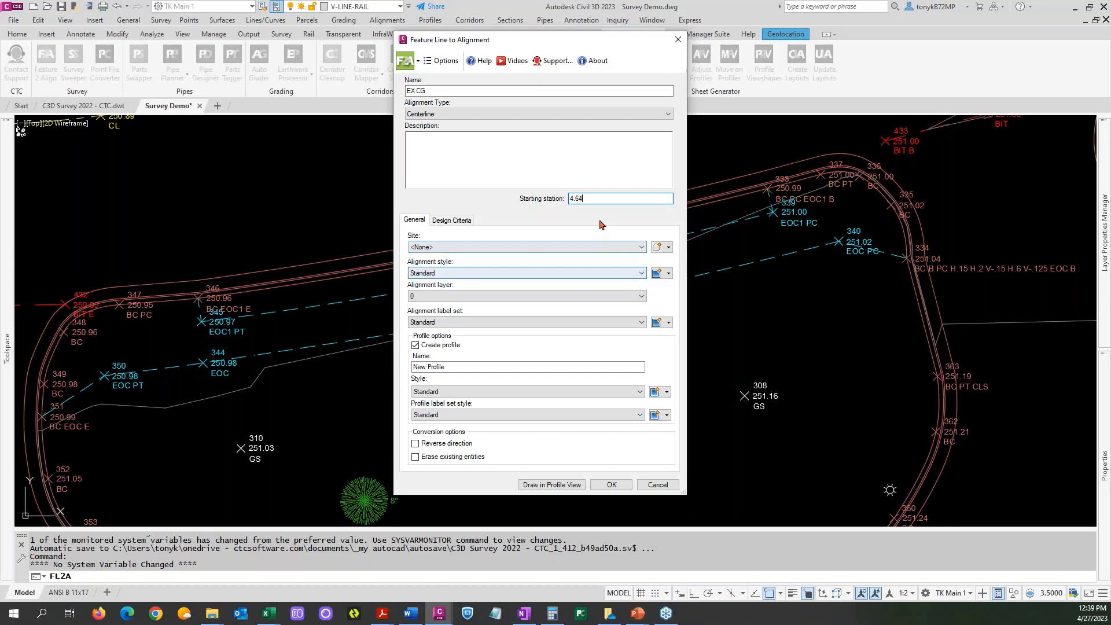
Create the EX CG alignment with its profile from the curb feature line and inspect its station labels around the island.
{"action": "left_click", "coordinate": [616, 487]}
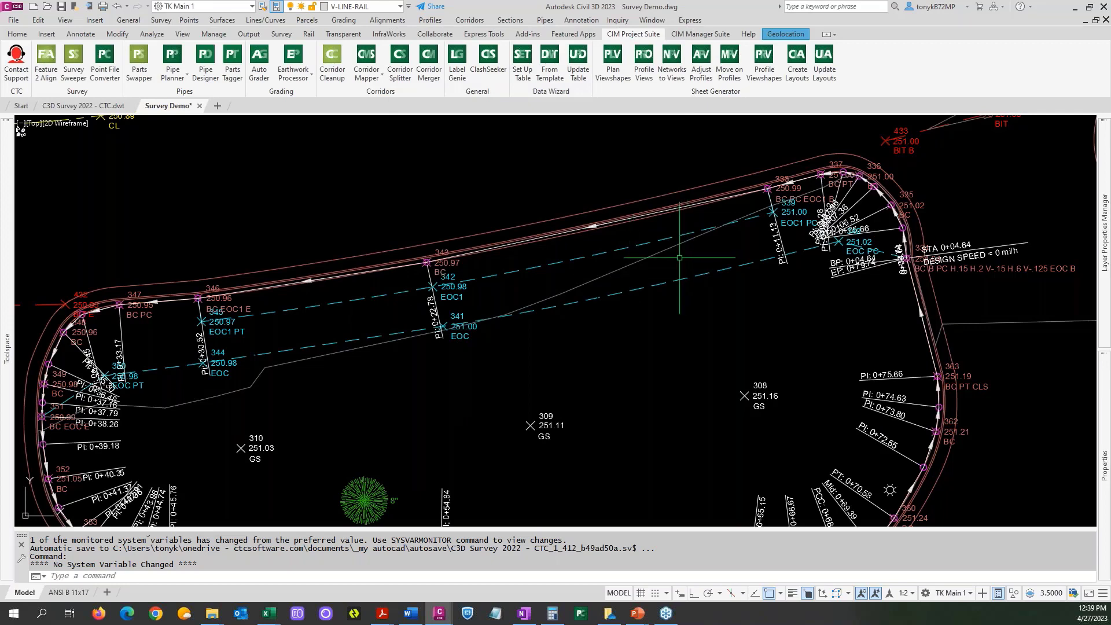
{"action": "scroll", "coordinate": [671, 259], "scroll_direction": "down", "scroll_amount": 2}
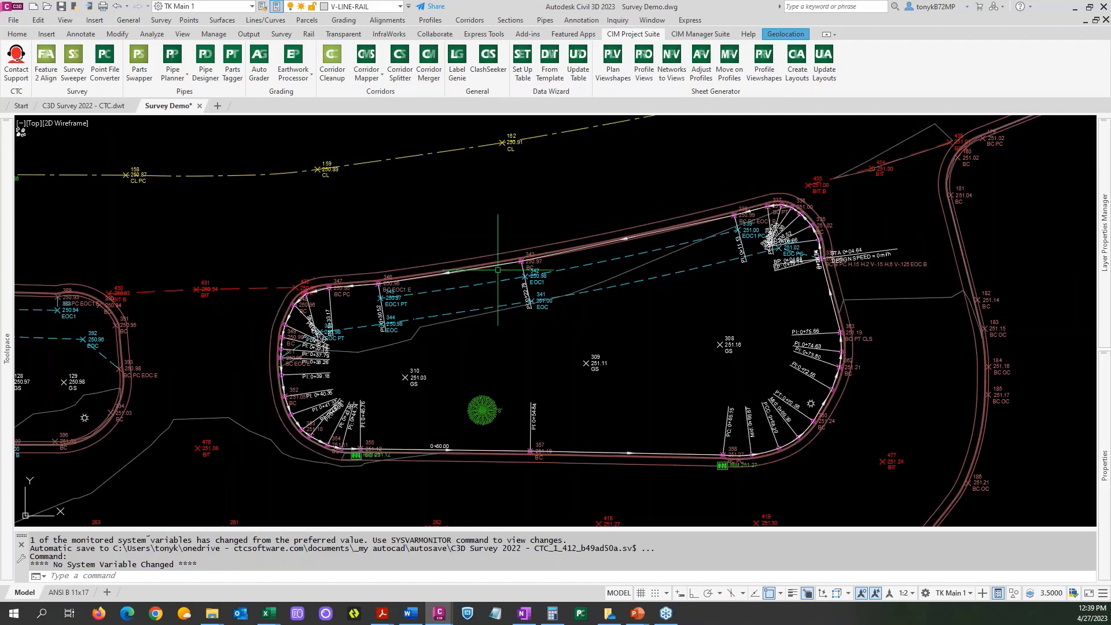
{"action": "scroll", "coordinate": [490, 263], "scroll_direction": "up", "scroll_amount": 4}
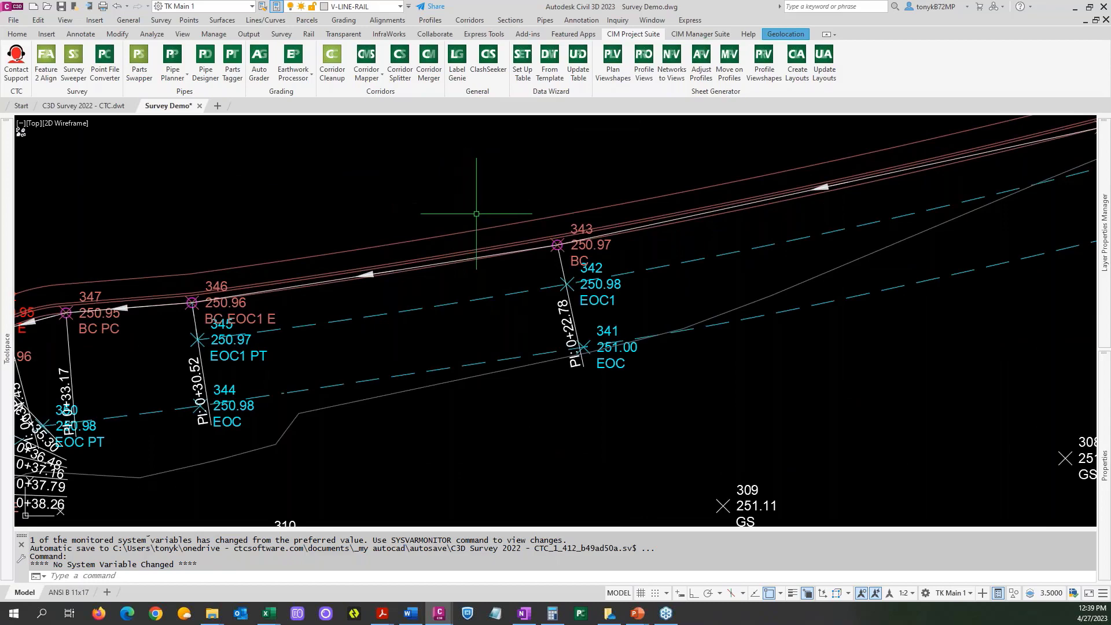
{"action": "scroll", "coordinate": [481, 205], "scroll_direction": "down", "scroll_amount": 4}
{"action": "scroll", "coordinate": [484, 222], "scroll_direction": "down", "scroll_amount": 4}
{"action": "scroll", "coordinate": [472, 214], "scroll_direction": "up", "scroll_amount": 10}
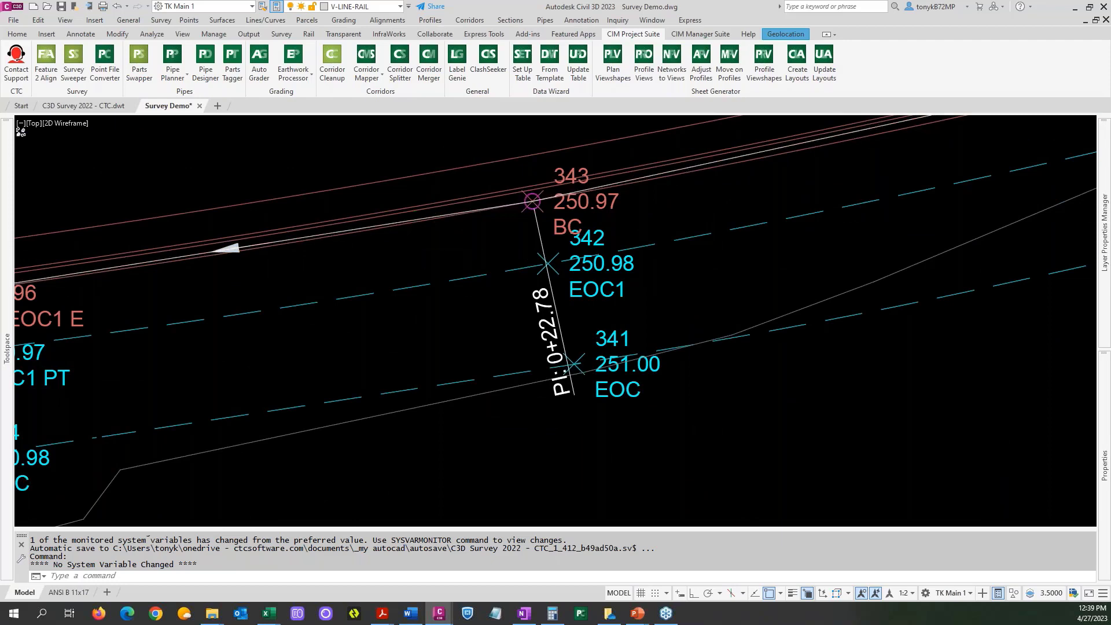
{"action": "scroll", "coordinate": [457, 260], "scroll_direction": "down", "scroll_amount": 5}
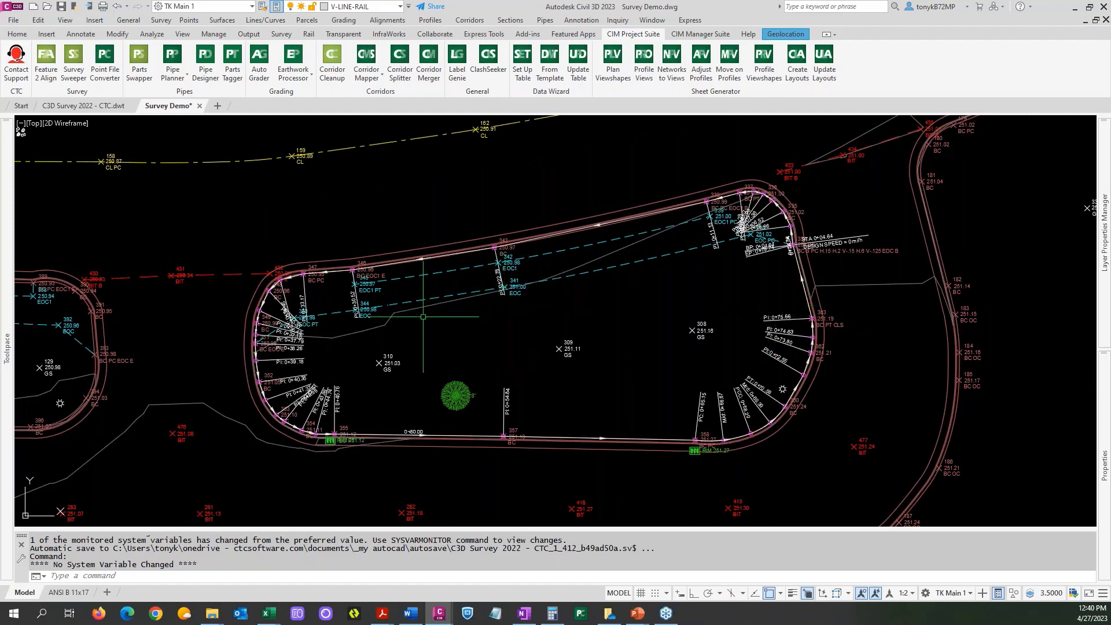
{"action": "mouse_move", "coordinate": [422, 317]}
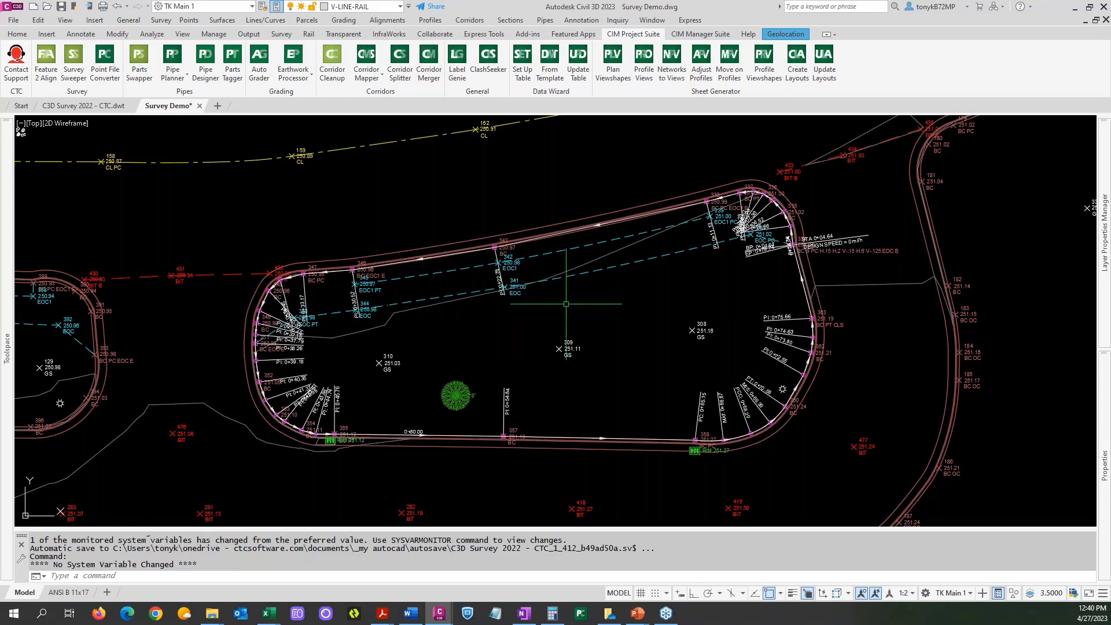
{"action": "scroll", "coordinate": [470, 251], "scroll_direction": "up", "scroll_amount": 2}
Expand the EX CG centerline alignment in the drawing's object tree to examine what it contains.
{"action": "mouse_move", "coordinate": [8, 246]}
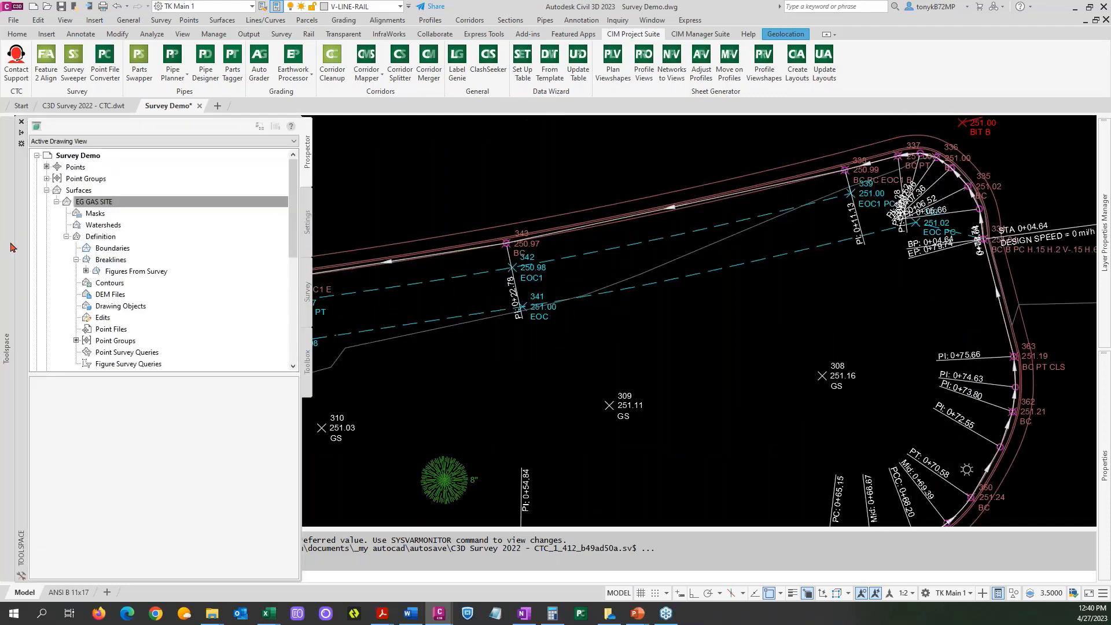
{"action": "left_click", "coordinate": [47, 190]}
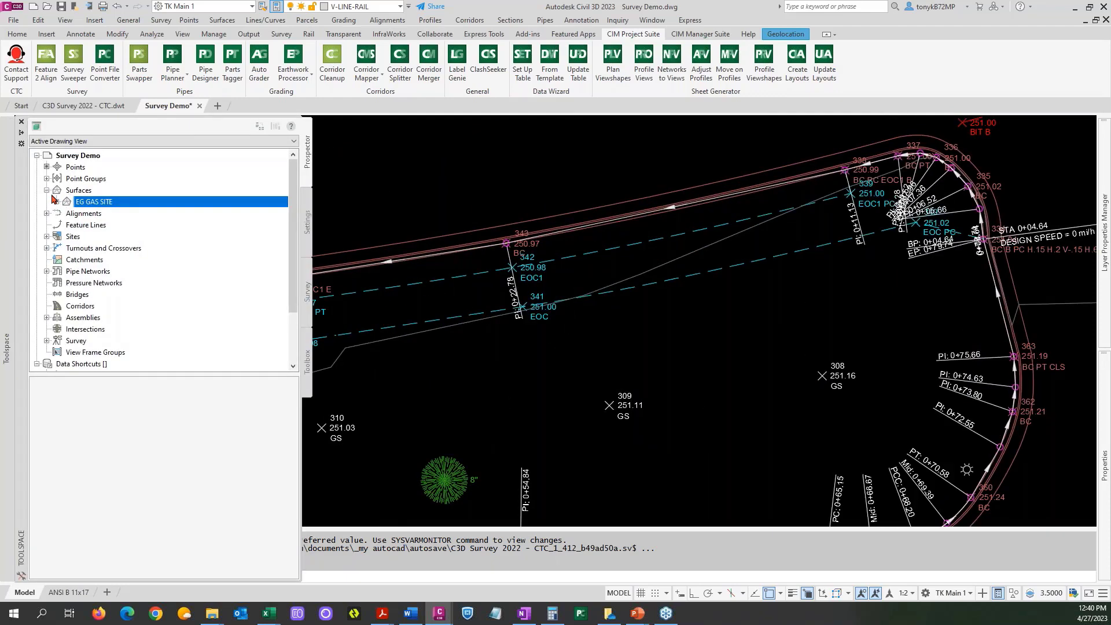
{"action": "left_click", "coordinate": [47, 202]}
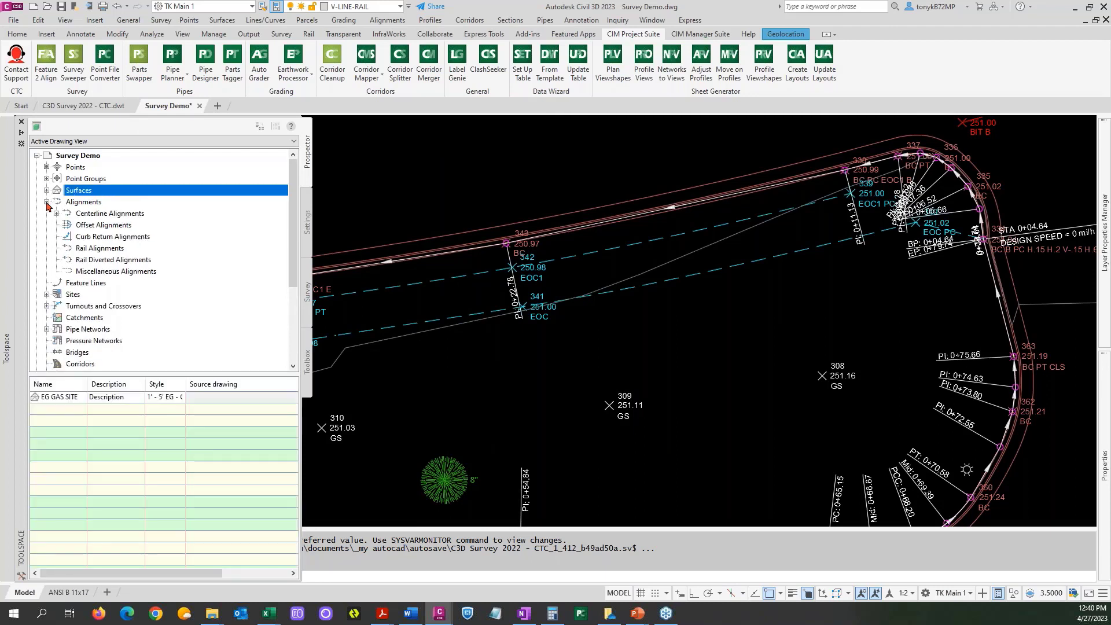
{"action": "left_click", "coordinate": [87, 218]}
{"action": "left_click", "coordinate": [56, 214]}
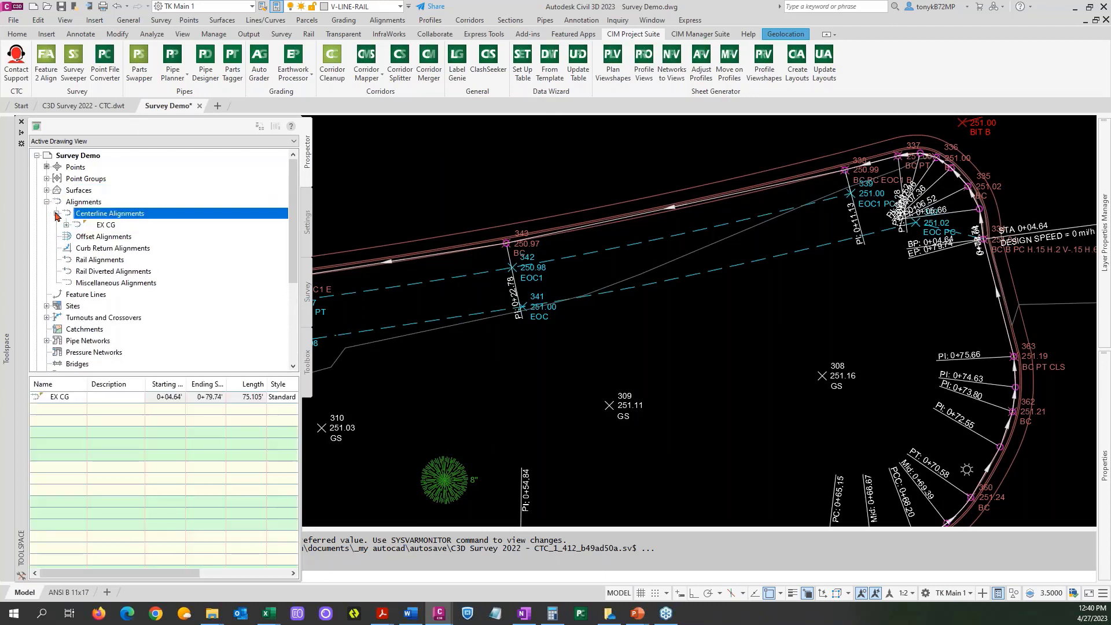
{"action": "left_click", "coordinate": [113, 227]}
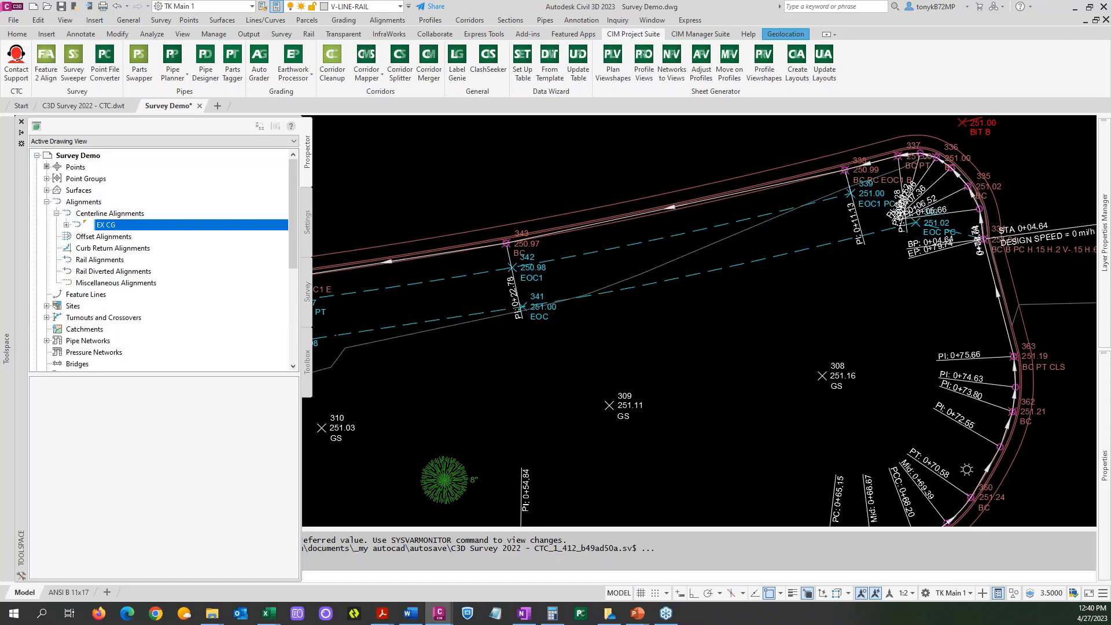
{"action": "left_click", "coordinate": [67, 225]}
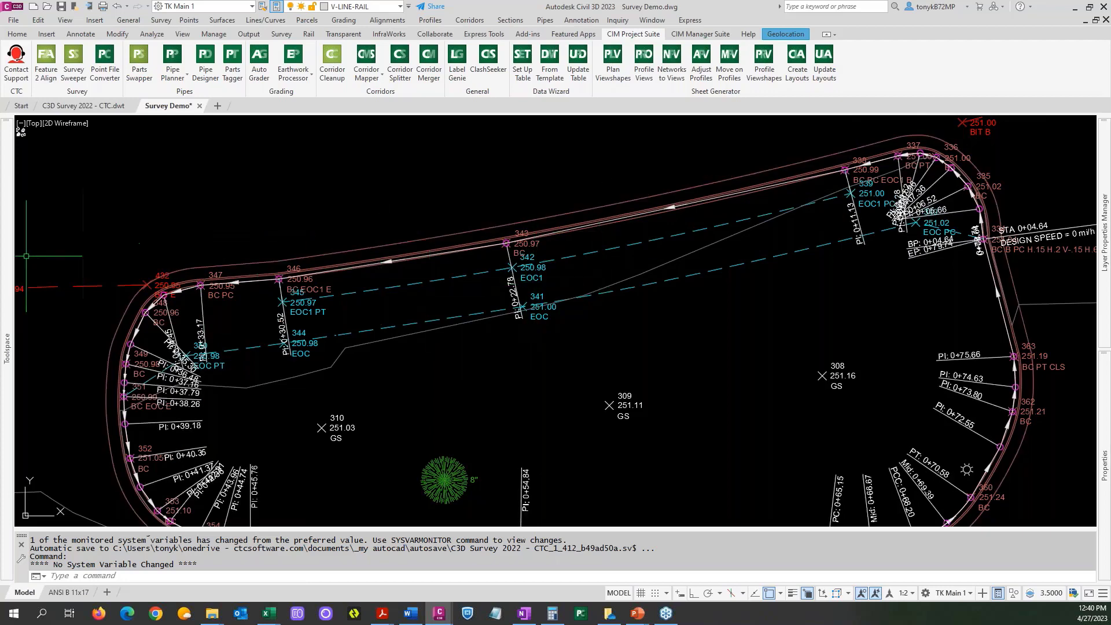
{"action": "mouse_move", "coordinate": [7, 251]}
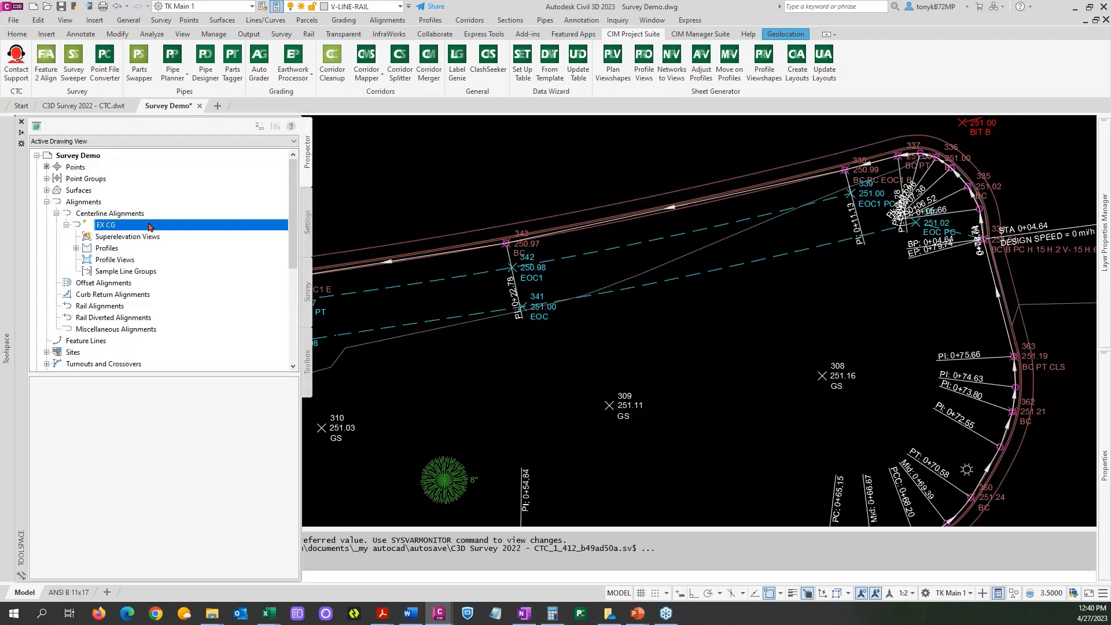
Review the commands available for the EX CG centerline alignment.
{"action": "right_click", "coordinate": [116, 226]}
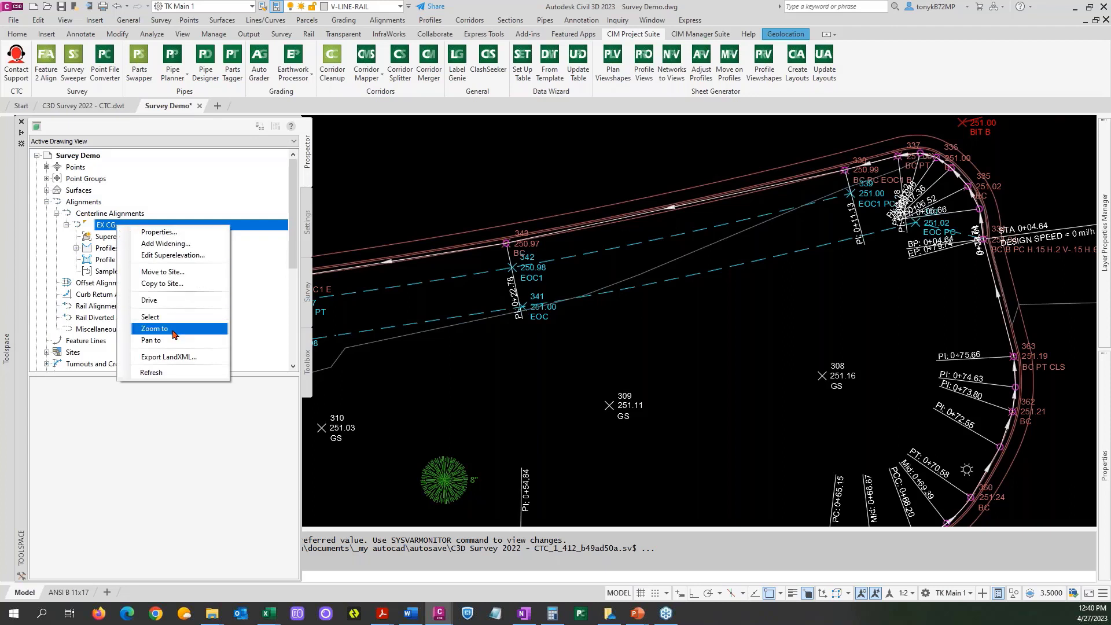
{"action": "left_click", "coordinate": [197, 203]}
{"action": "left_click", "coordinate": [143, 215]}
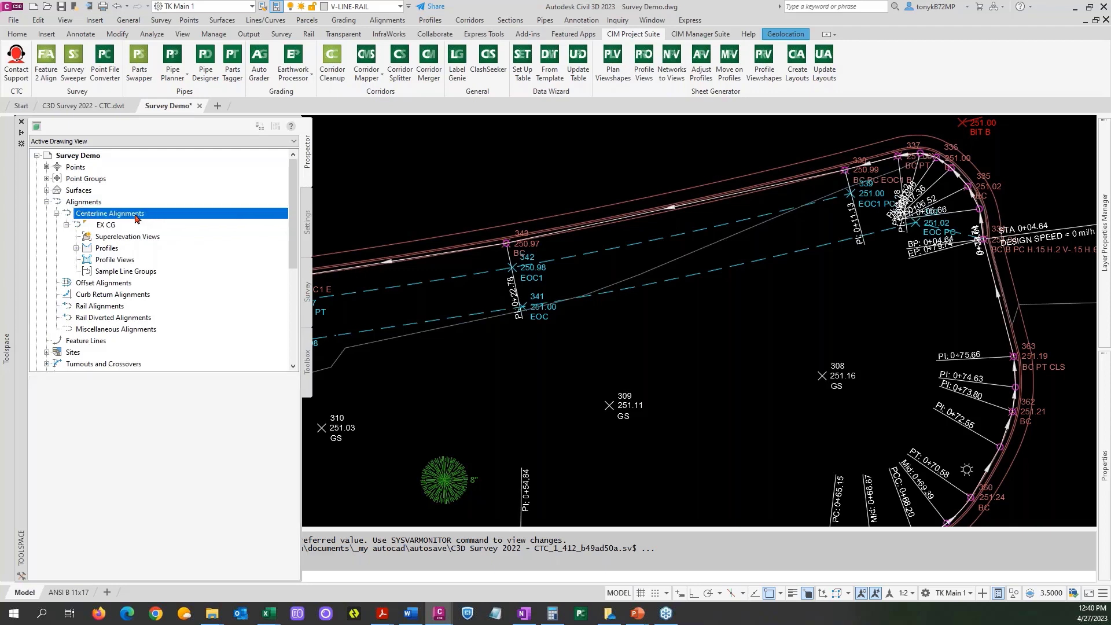
{"action": "left_click", "coordinate": [125, 226]}
{"action": "right_click", "coordinate": [125, 226]}
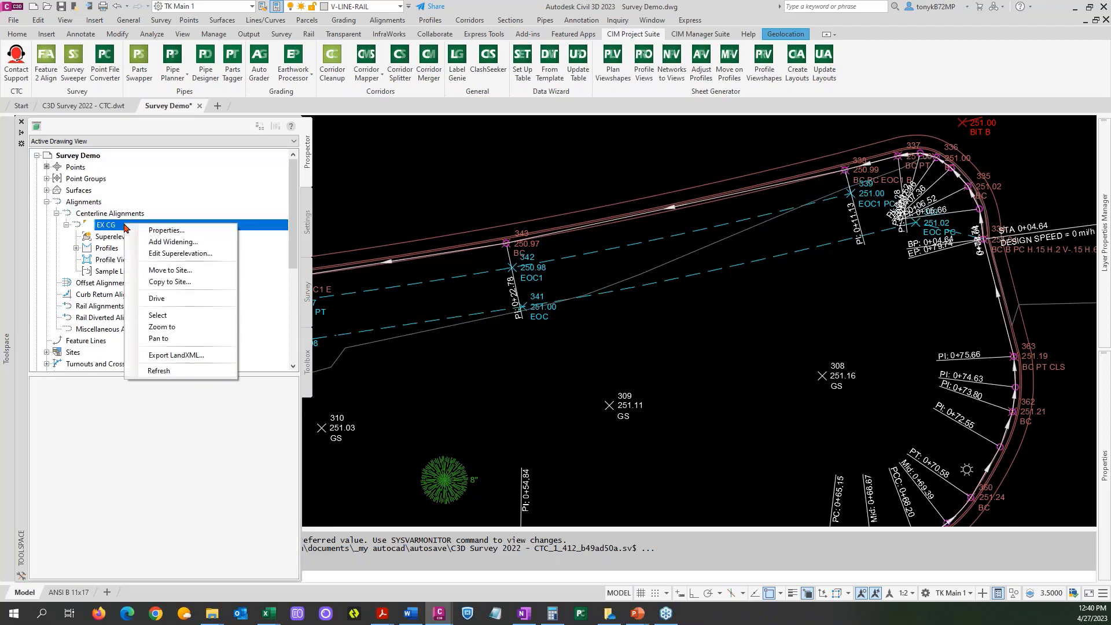
{"action": "left_click", "coordinate": [382, 301]}
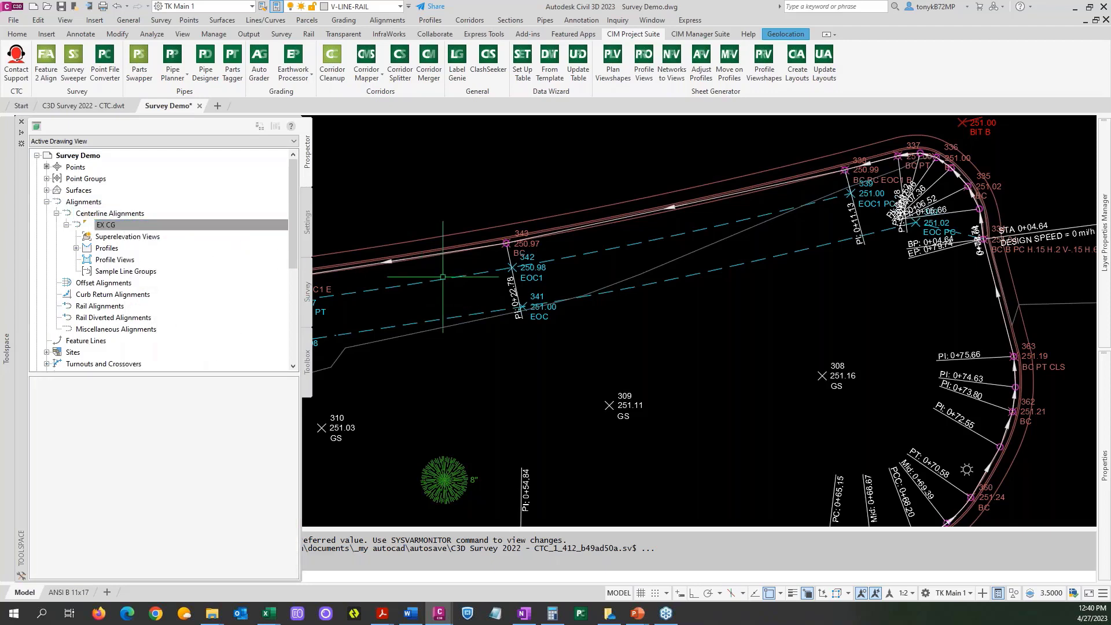
{"action": "scroll", "coordinate": [446, 261], "scroll_direction": "up", "scroll_amount": 2}
{"action": "type", "text": "DIST"}
{"action": "key", "text": "Return"}
{"action": "key", "text": "Escape"}
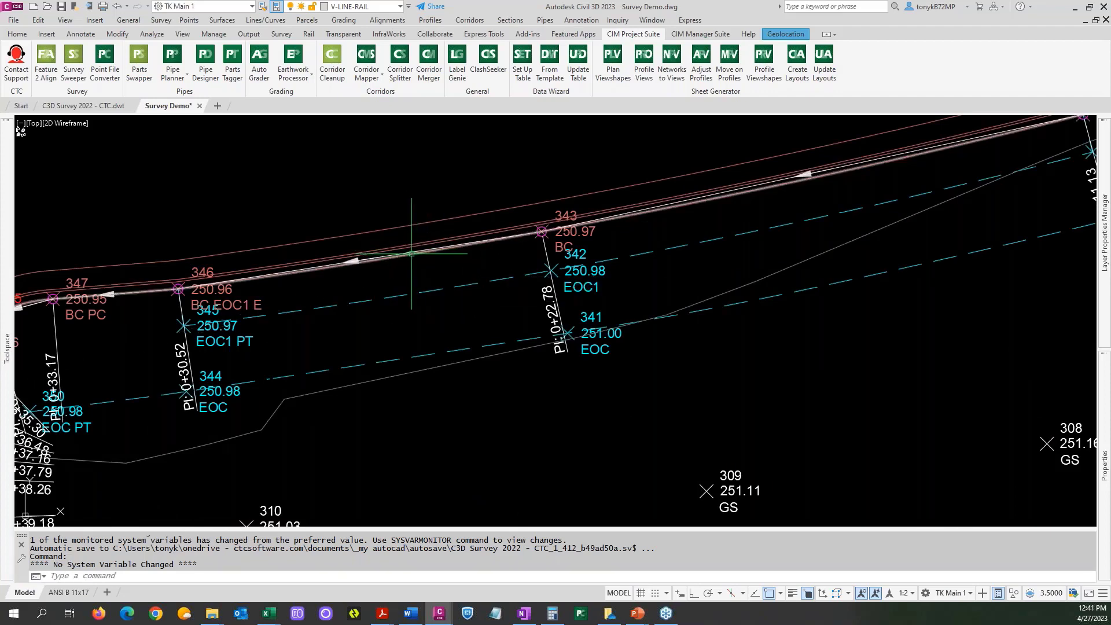
Erase the EX CG alignment from the curb island.
{"action": "type", "text": "ERASE"}
{"action": "key", "text": "Return"}
{"action": "left_click", "coordinate": [419, 251]}
{"action": "left_click", "coordinate": [506, 291]}
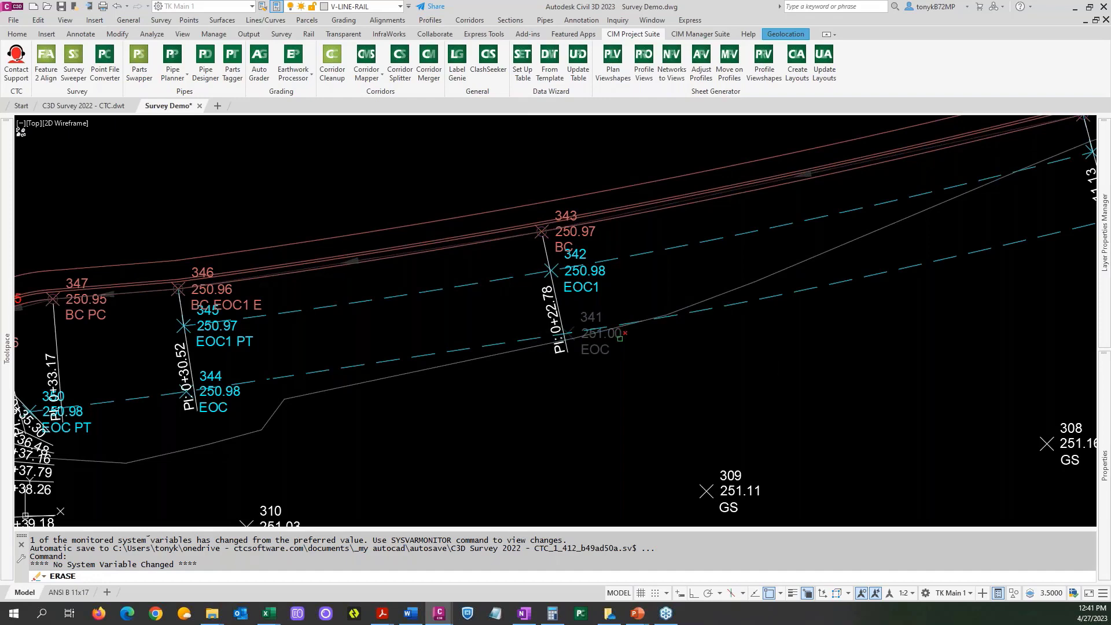
{"action": "key", "text": "Escape"}
{"action": "scroll", "coordinate": [558, 404], "scroll_direction": "down", "scroll_amount": 6}
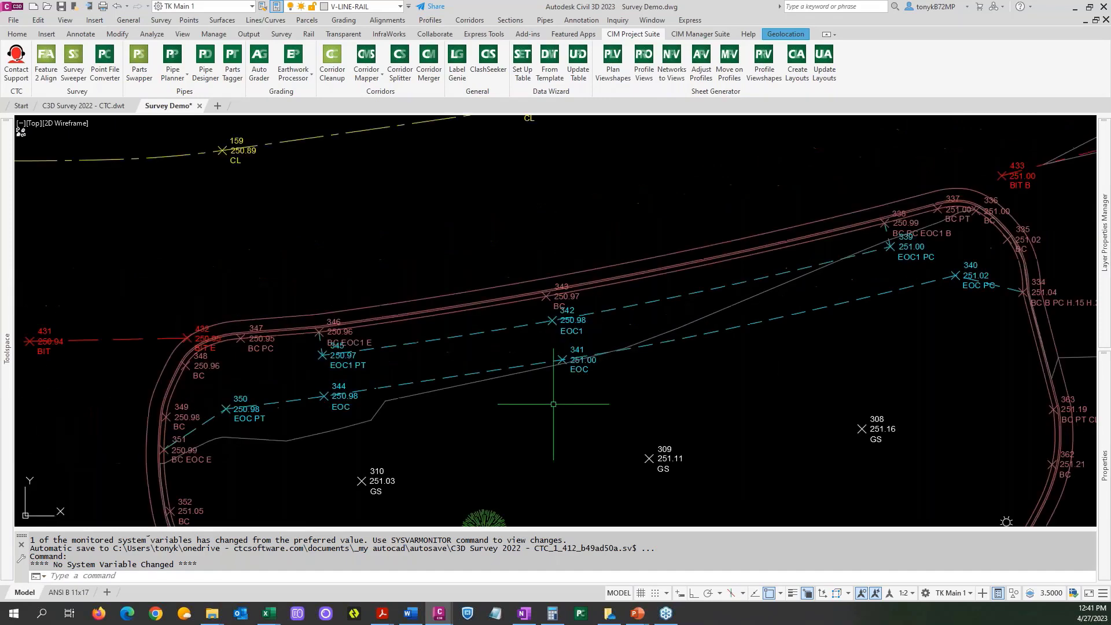
{"action": "mouse_move", "coordinate": [654, 393]}
{"action": "middle_mouse_down"}
{"action": "mouse_move", "coordinate": [645, 319]}
{"action": "mouse_move", "coordinate": [596, 306]}
{"action": "middle_mouse_up"}
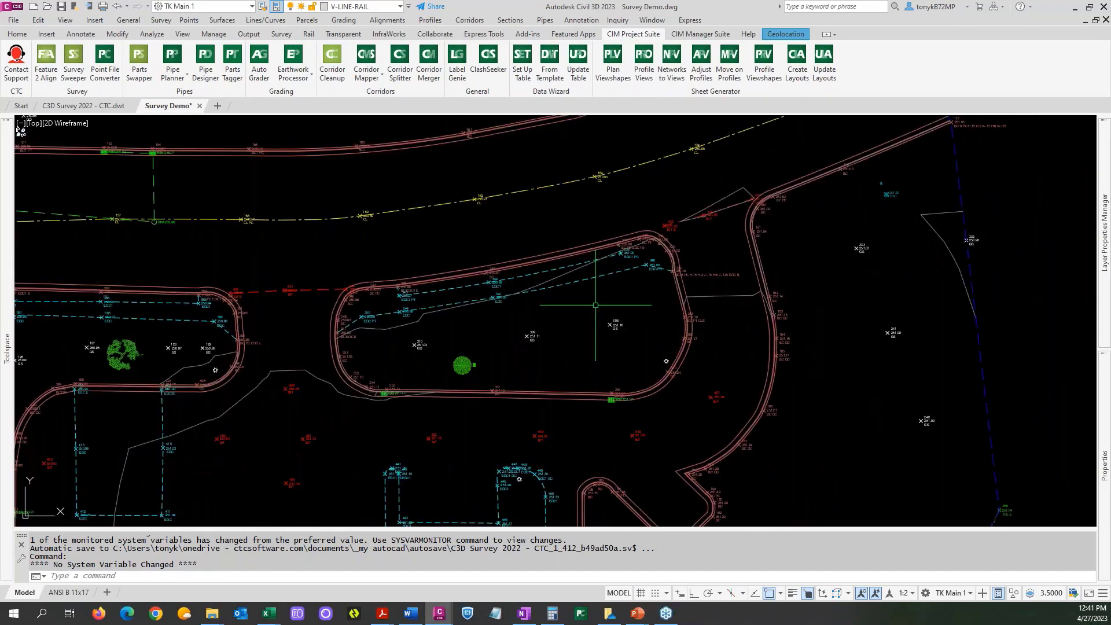
{"action": "key", "text": "alt+Tab"}
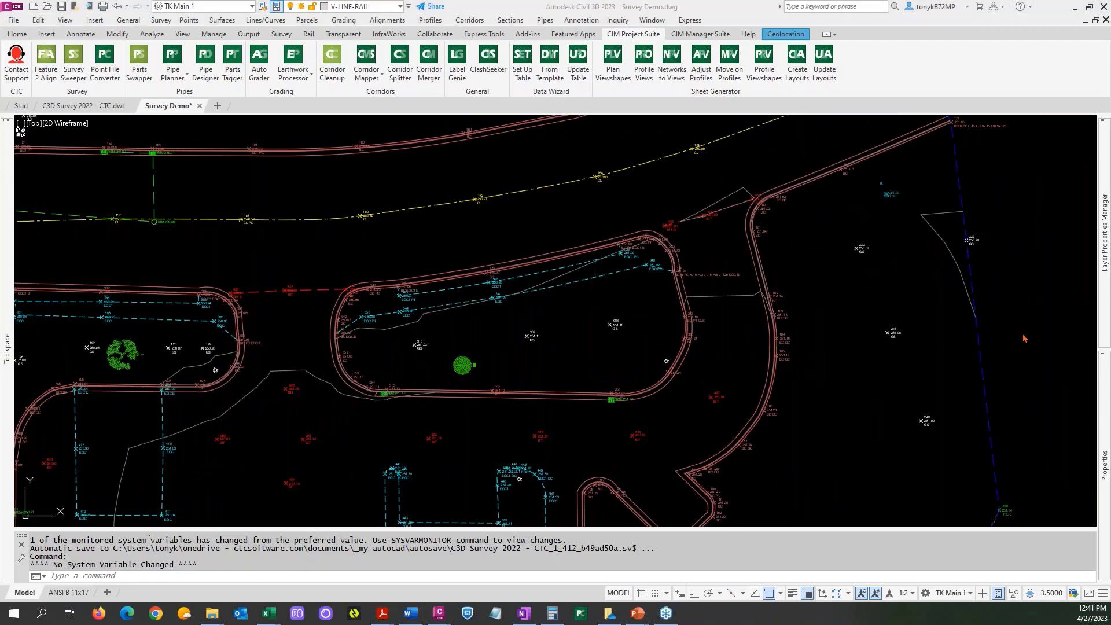